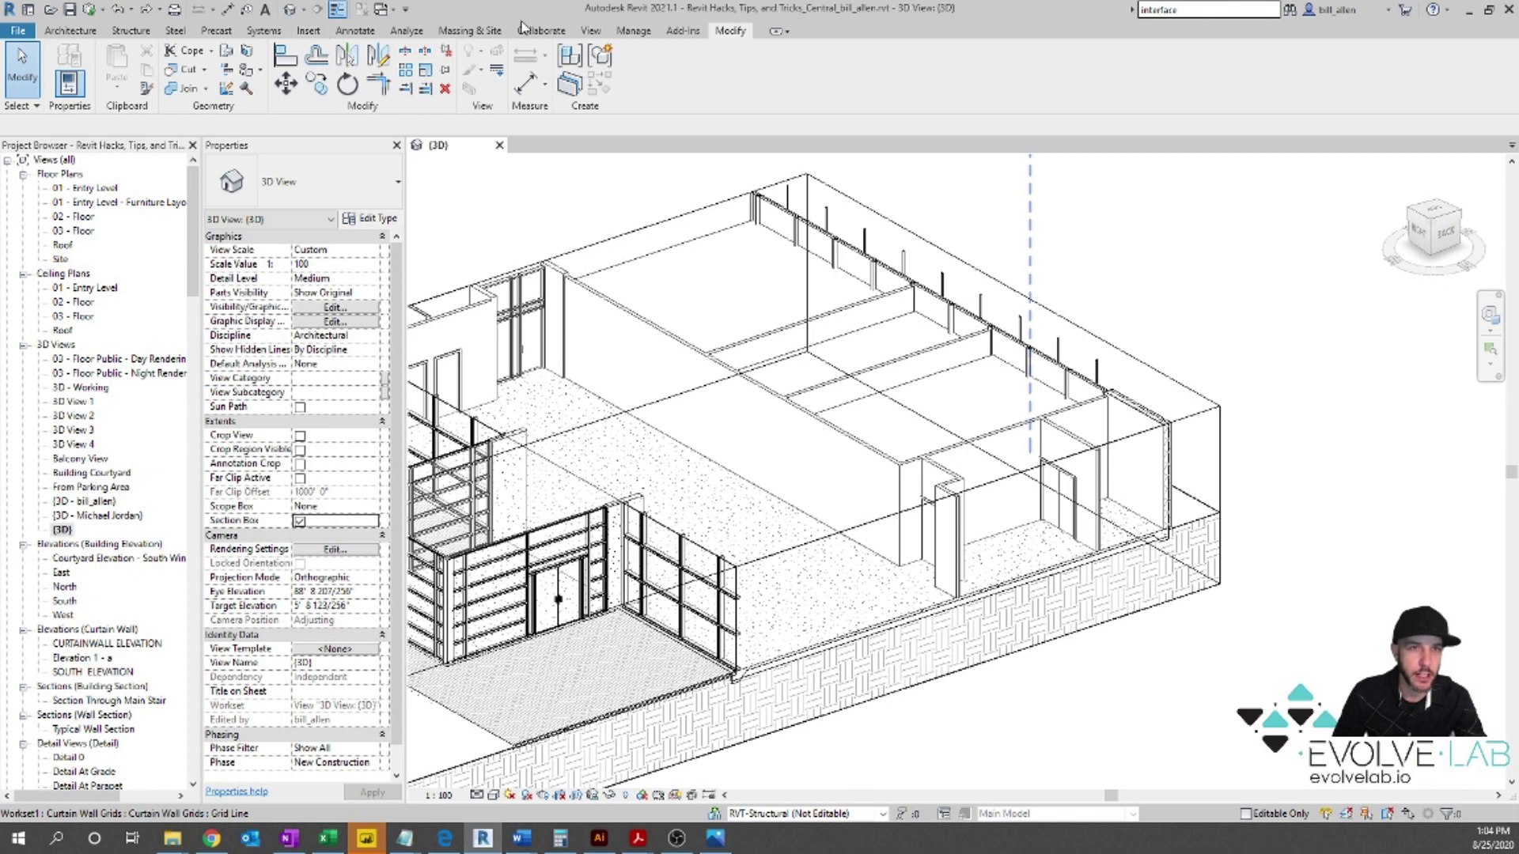
Step: Start a new in-place conceptual mass and give it a name identifying it as the feature wall
{"action": "left_click", "coordinate": [484, 32]}
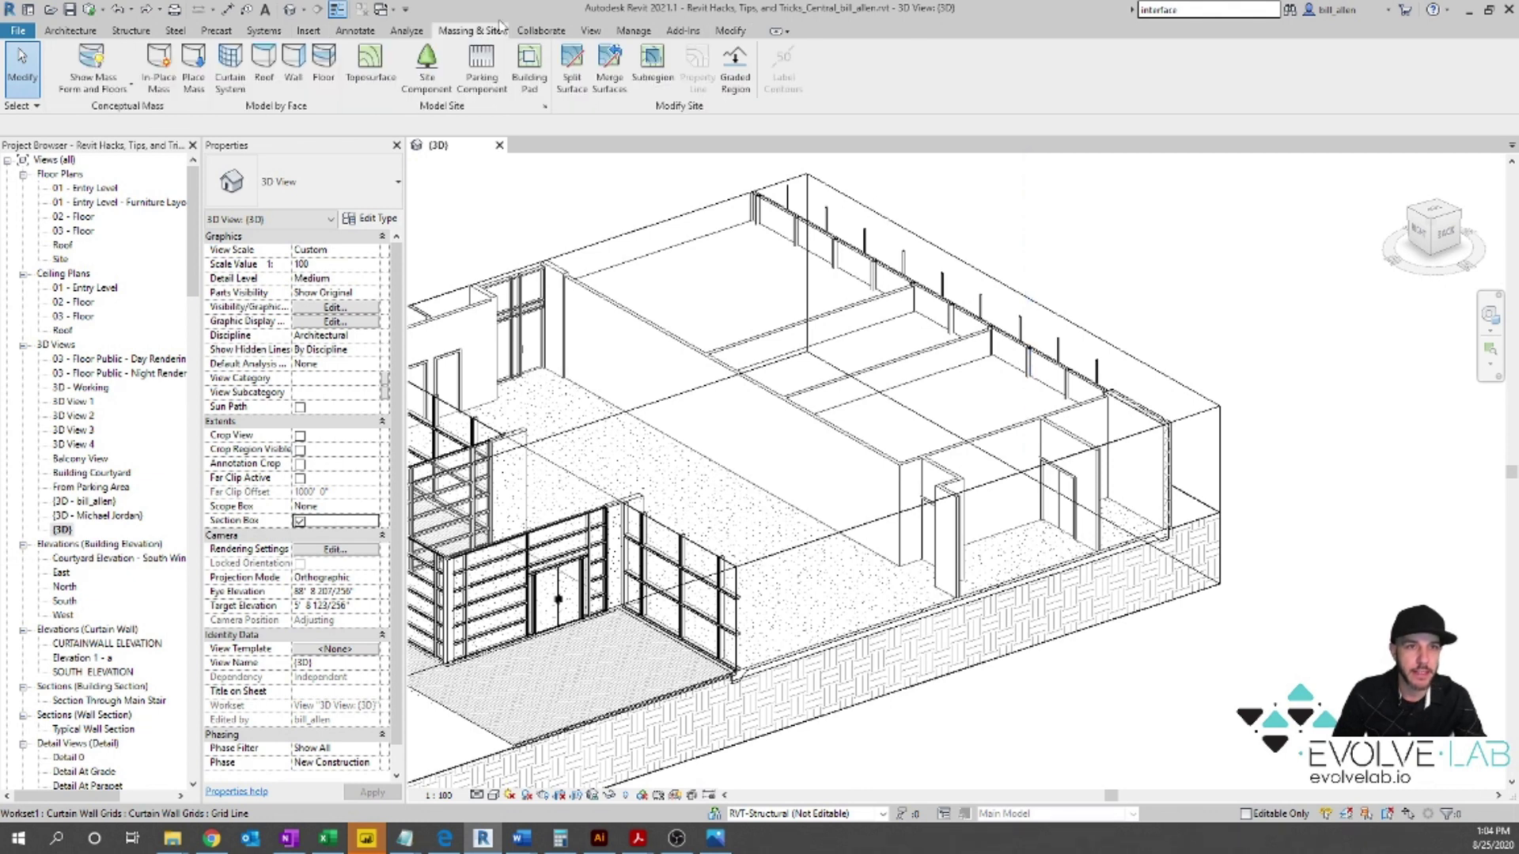
{"action": "left_click", "coordinate": [159, 67]}
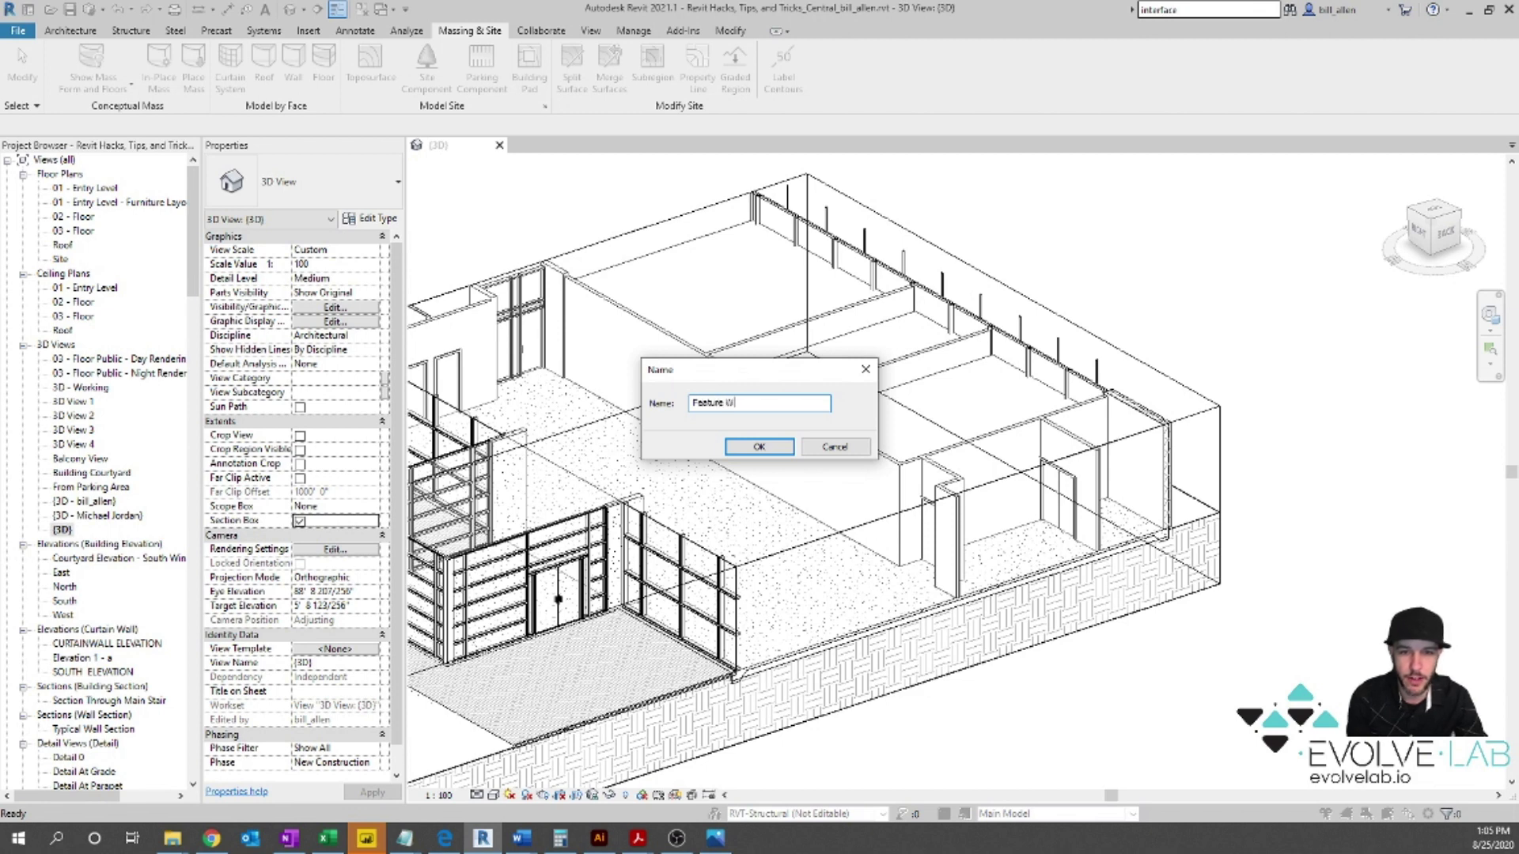
{"action": "key", "text": "Return"}
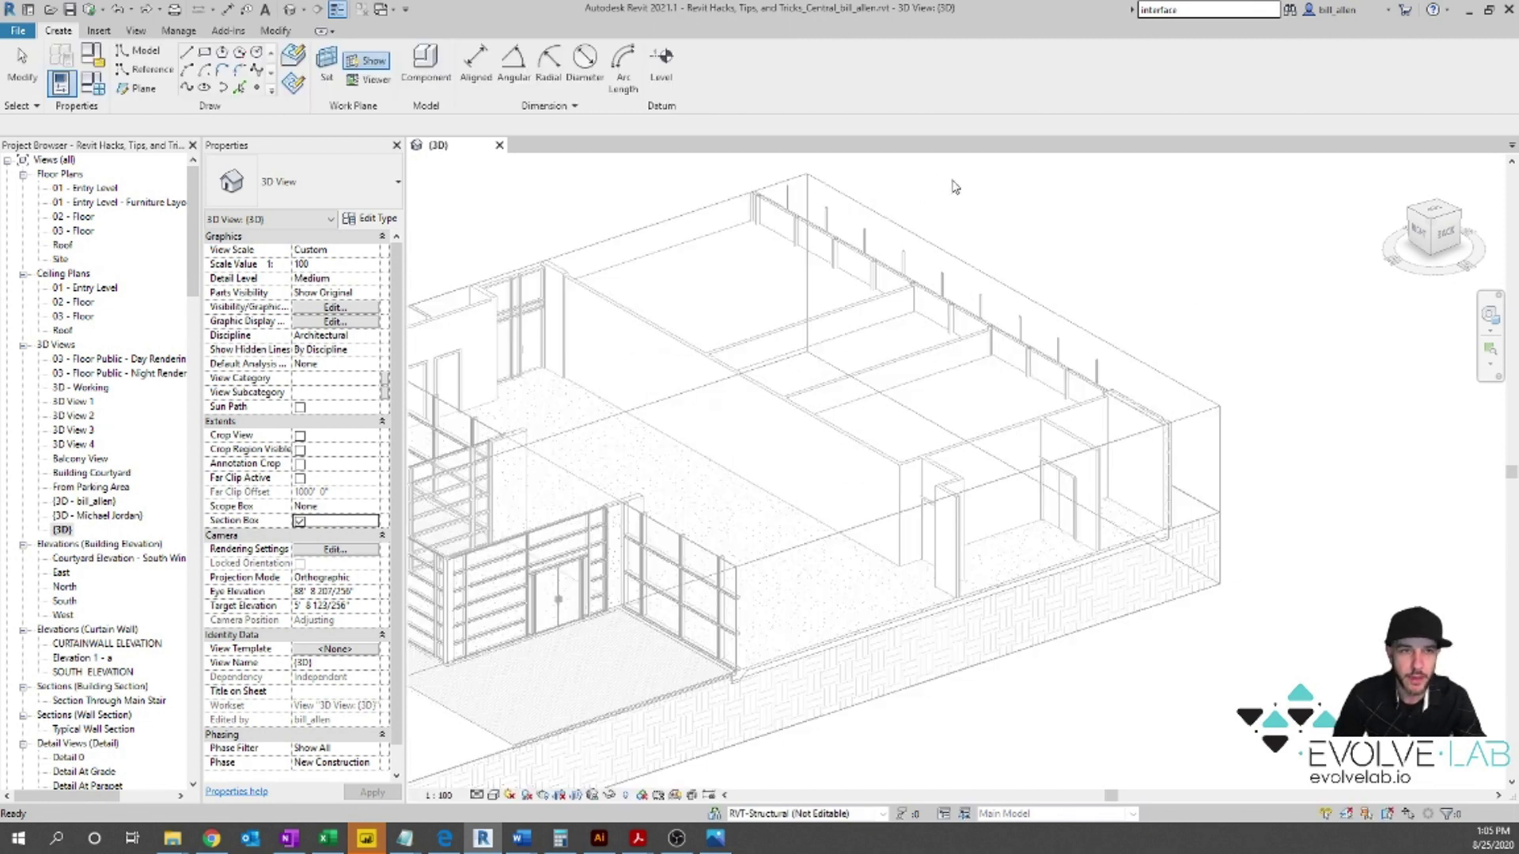
Step: Set the work plane for the mass's reference lines to the short partition wall's face and show that plane
{"action": "left_click", "coordinate": [150, 70]}
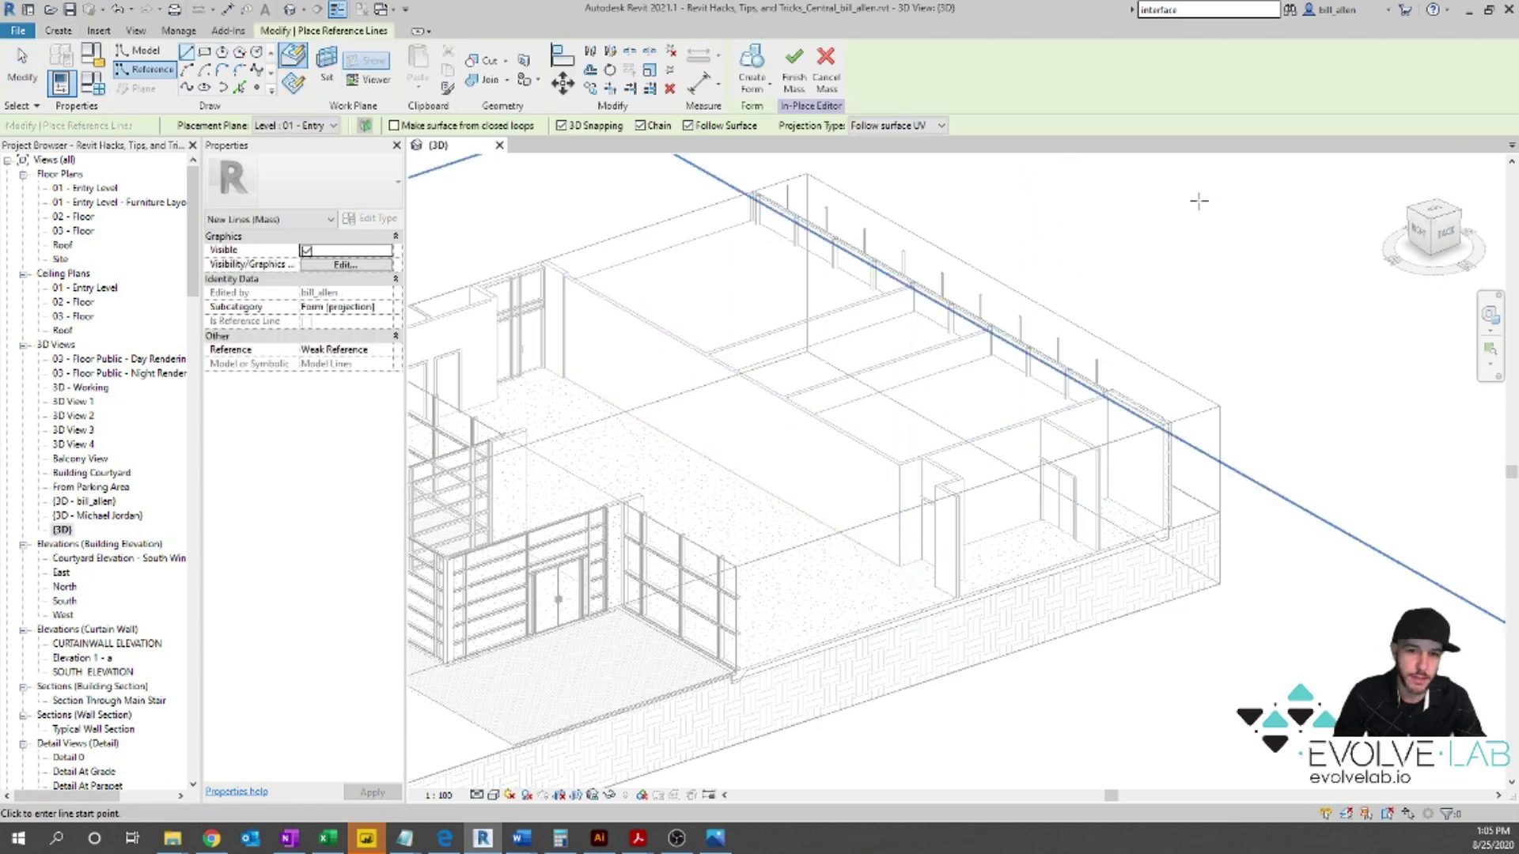
{"action": "left_click", "coordinate": [327, 54]}
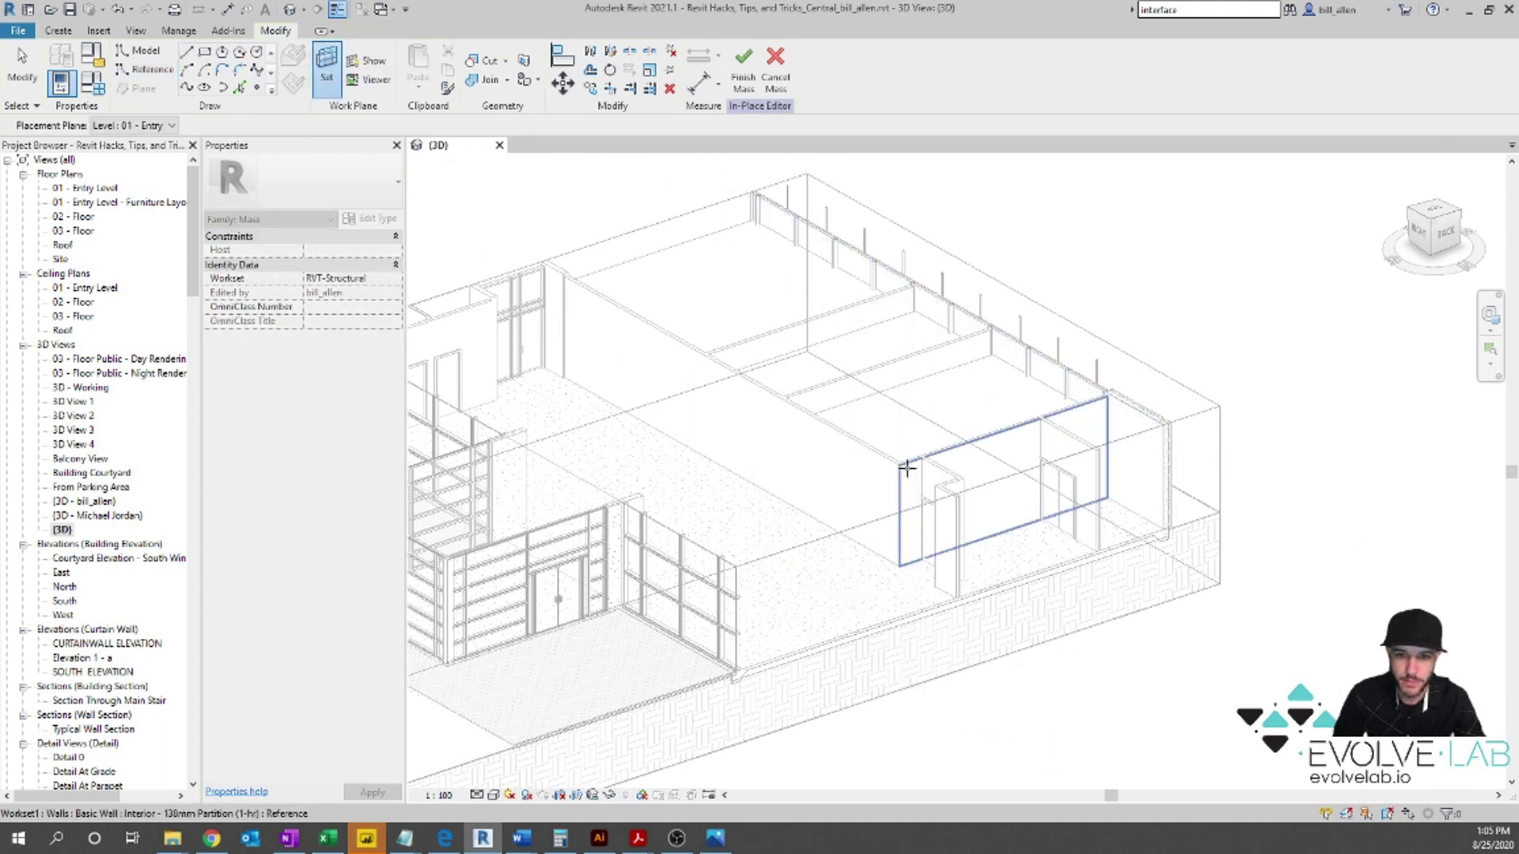
{"action": "left_click", "coordinate": [909, 466]}
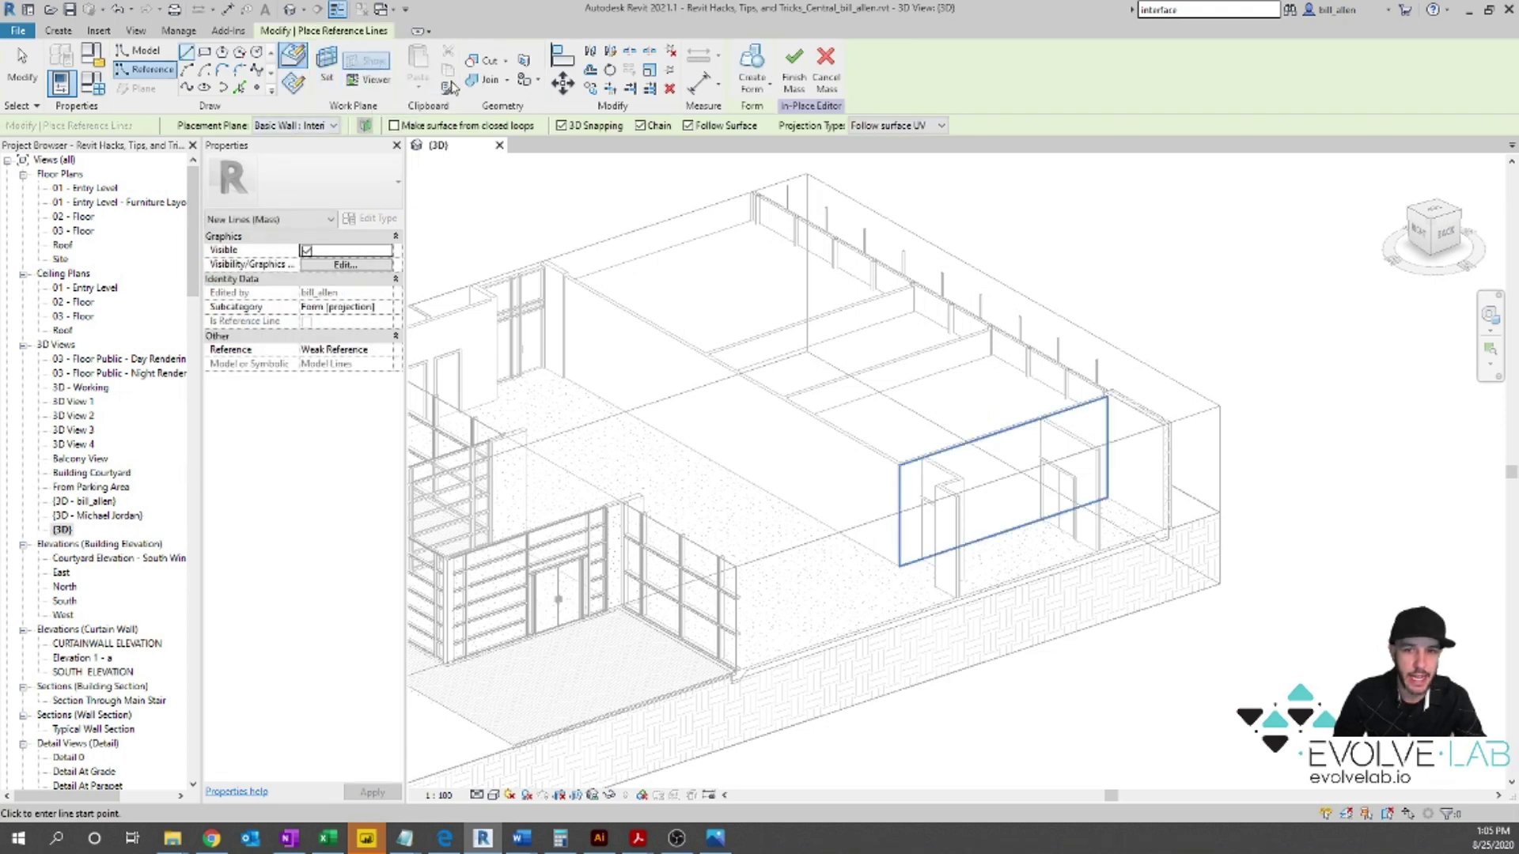
{"action": "key", "text": "Escape"}
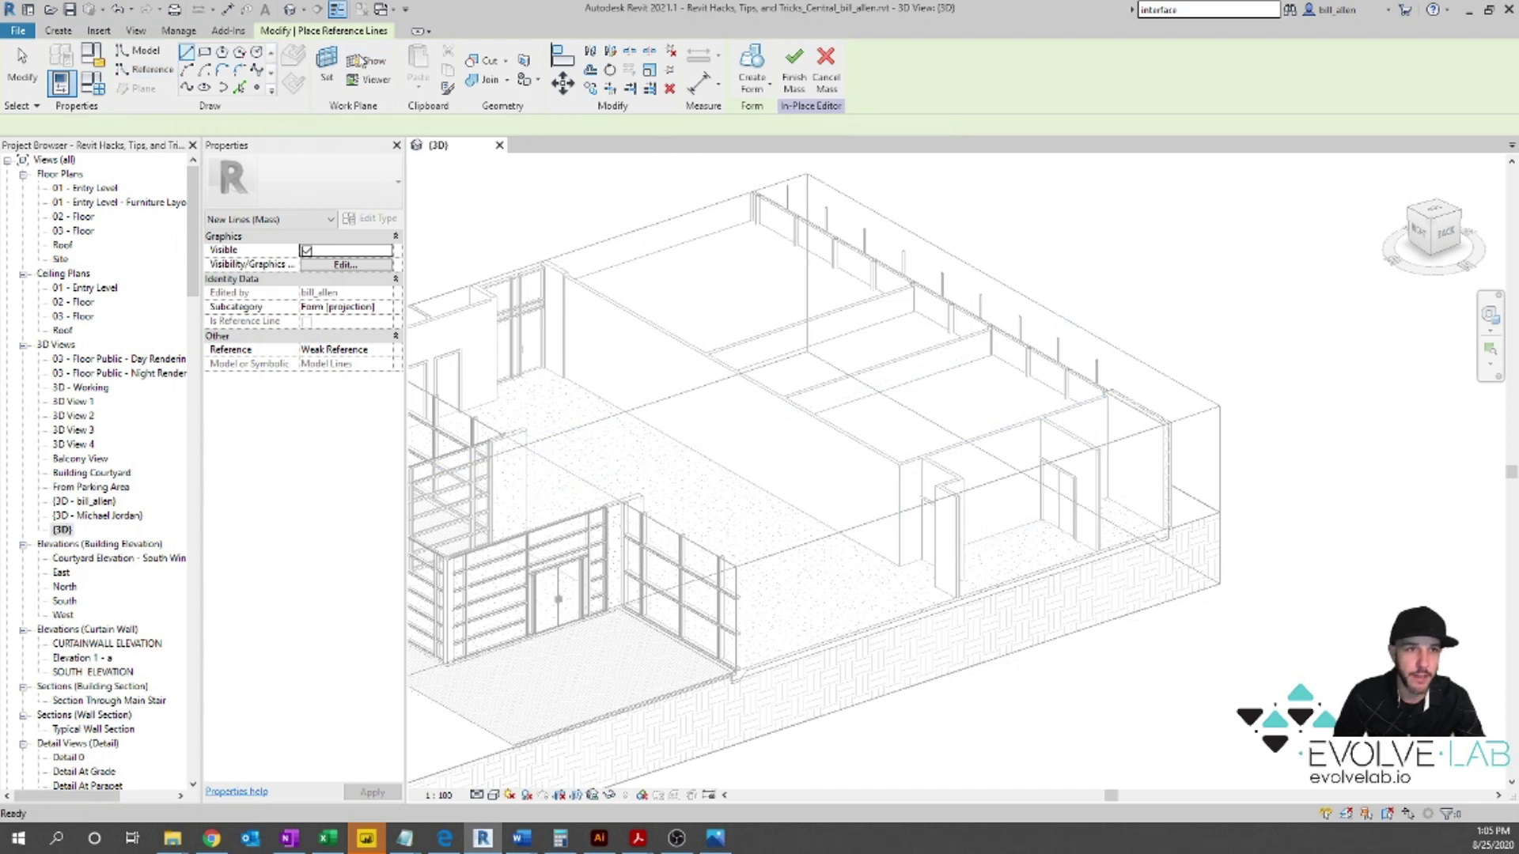
{"action": "key", "text": "Escape"}
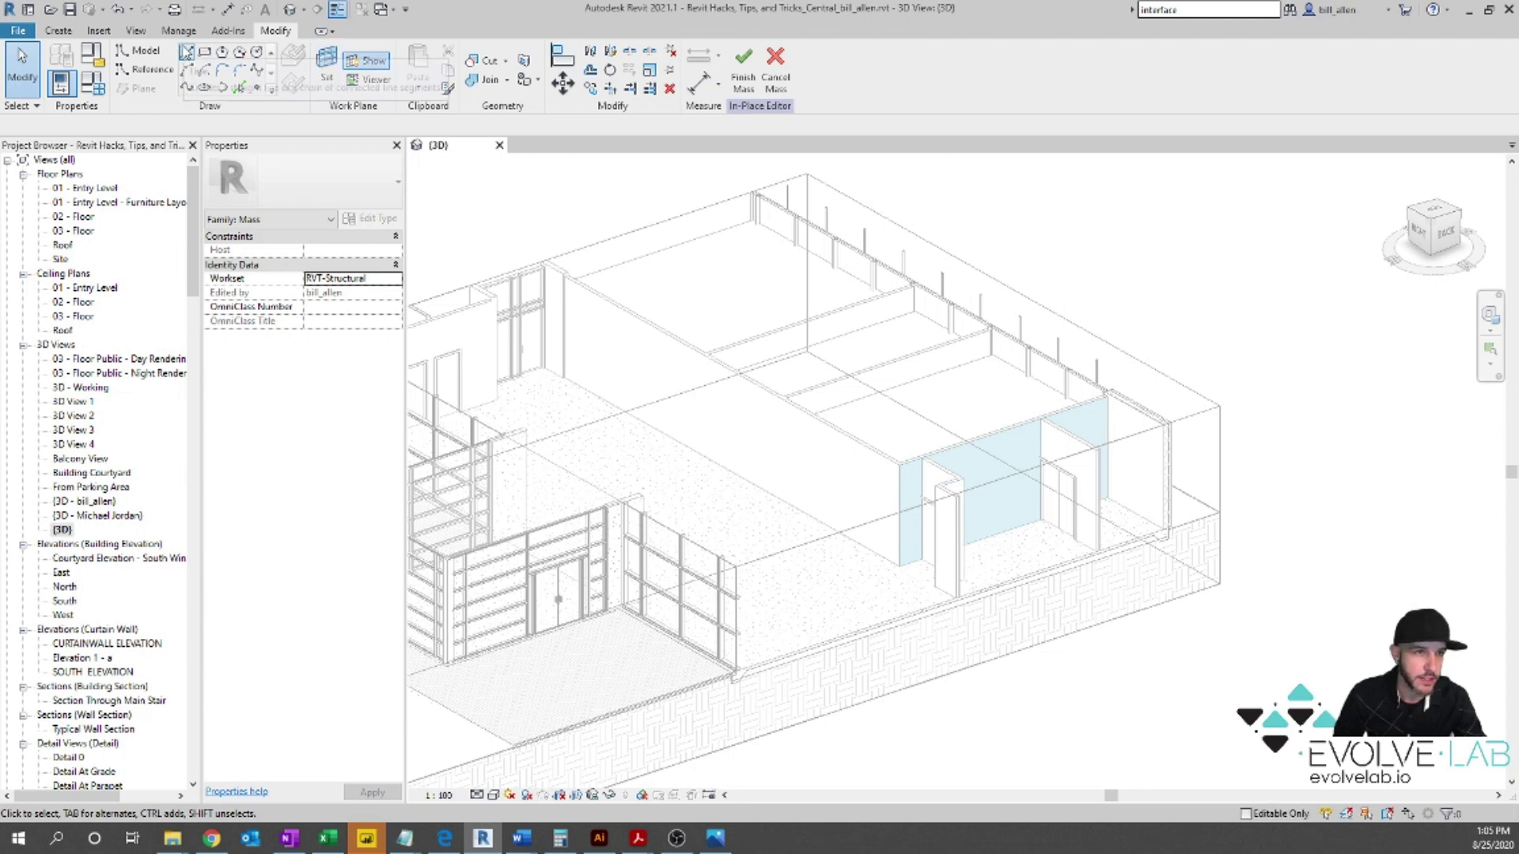
Step: Sketch a four-segment zigzag chain of reference lines from the bottom to the top corner of the partition wall's near end
{"action": "left_click", "coordinate": [143, 73]}
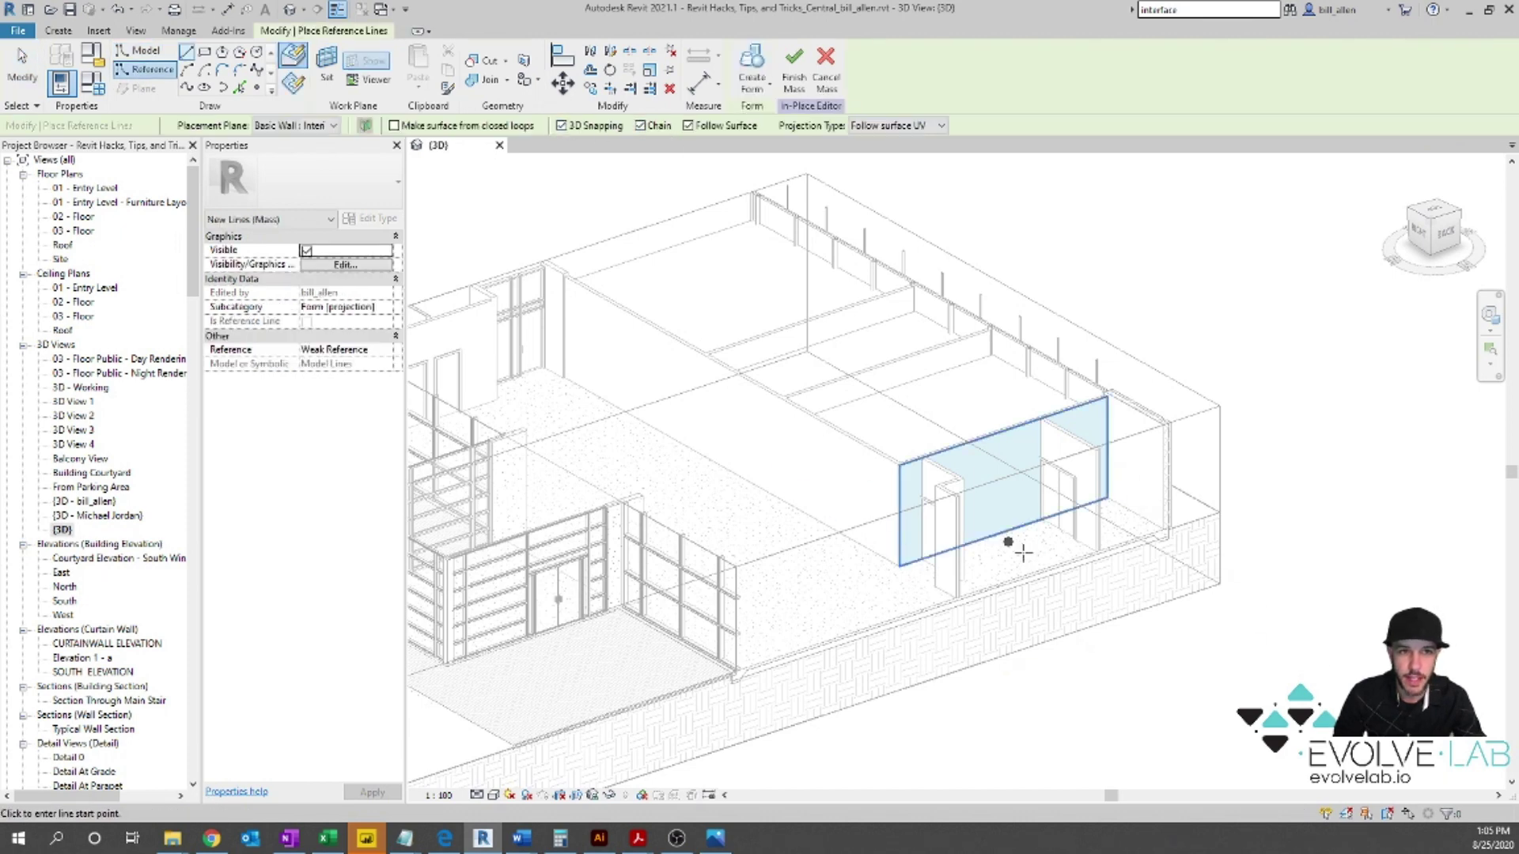
{"action": "left_click", "coordinate": [1106, 496]}
{"action": "left_click", "coordinate": [900, 567]}
{"action": "scroll", "coordinate": [899, 566], "scroll_direction": "up", "scroll_amount": 5}
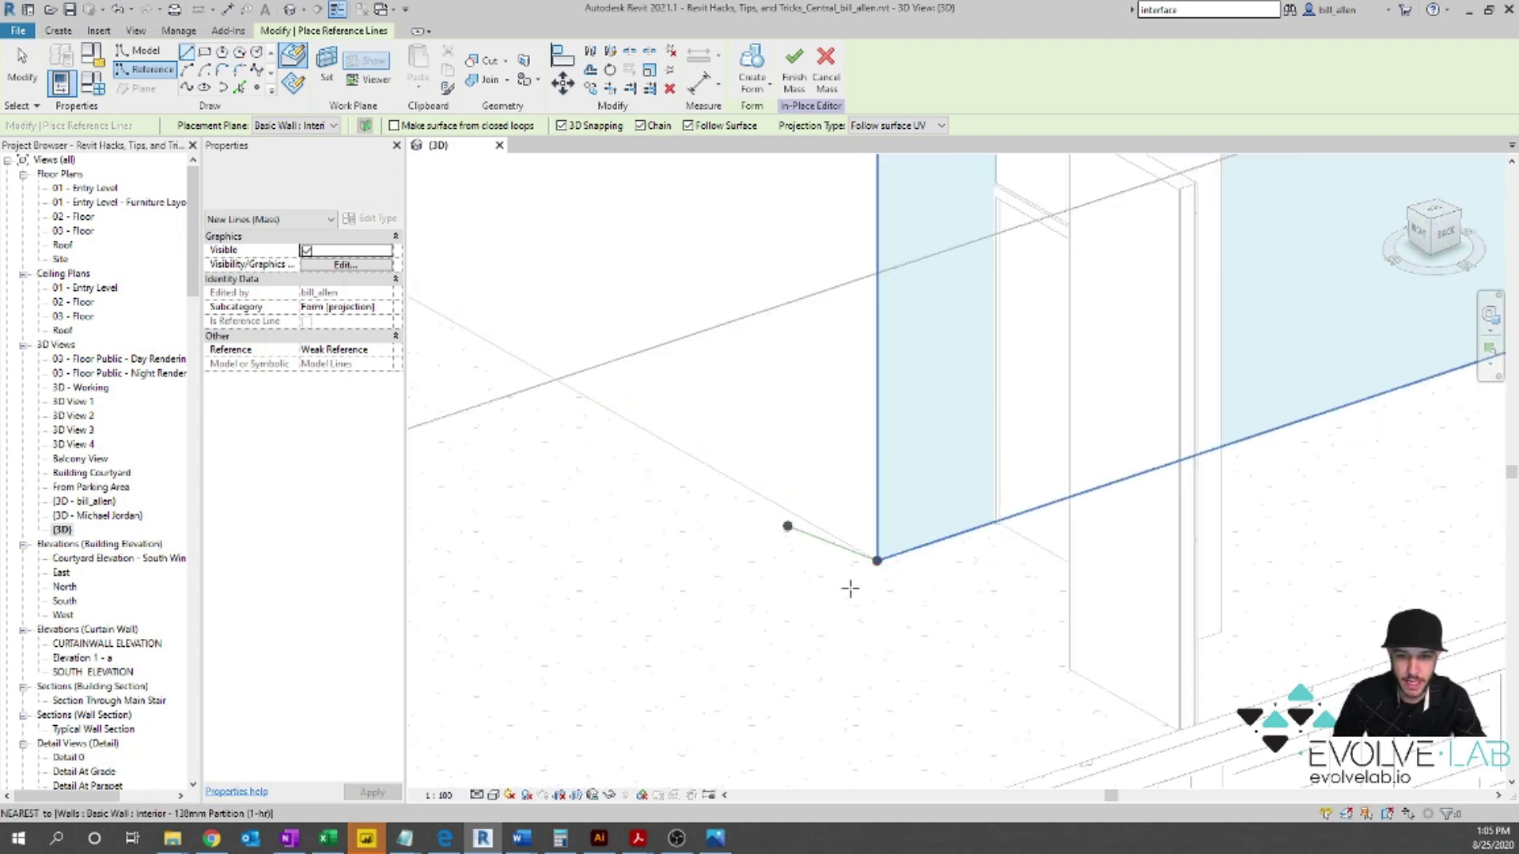
{"action": "scroll", "coordinate": [847, 587], "scroll_direction": "down", "scroll_amount": 5}
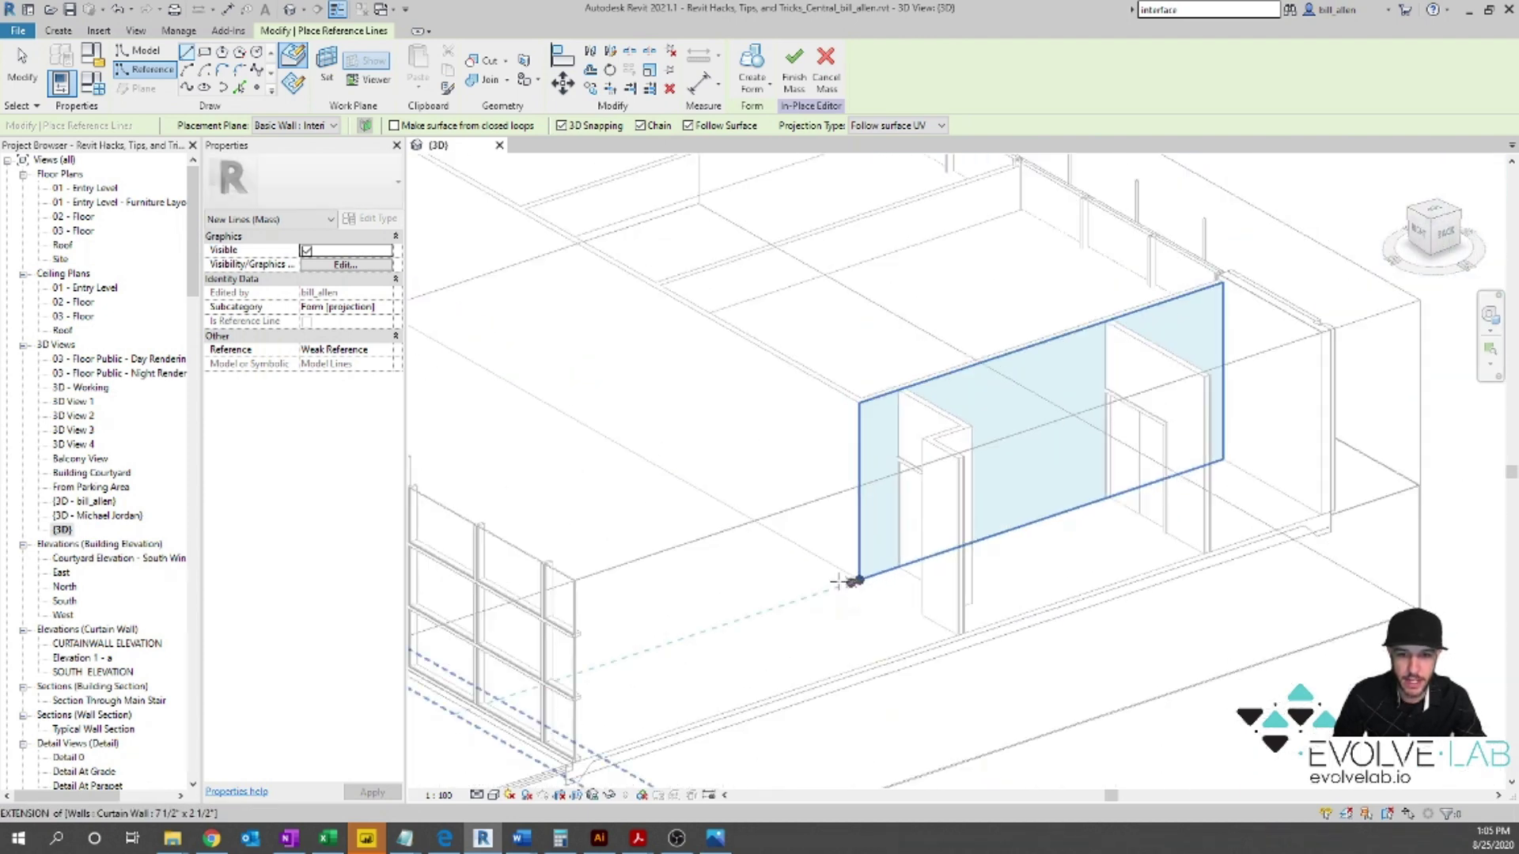
{"action": "left_click", "coordinate": [813, 533]}
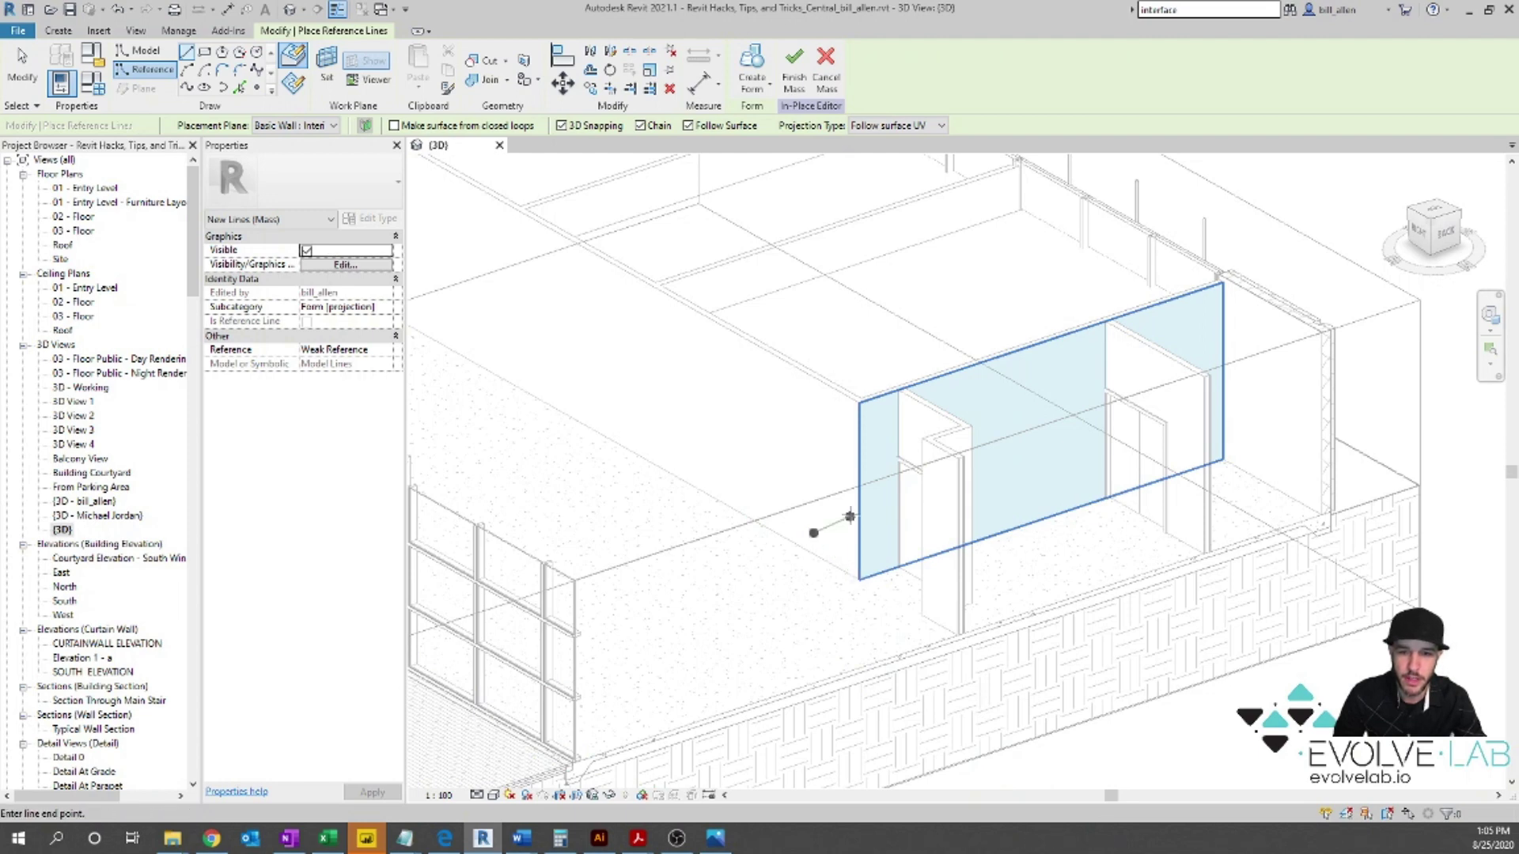
{"action": "left_click", "coordinate": [860, 462]}
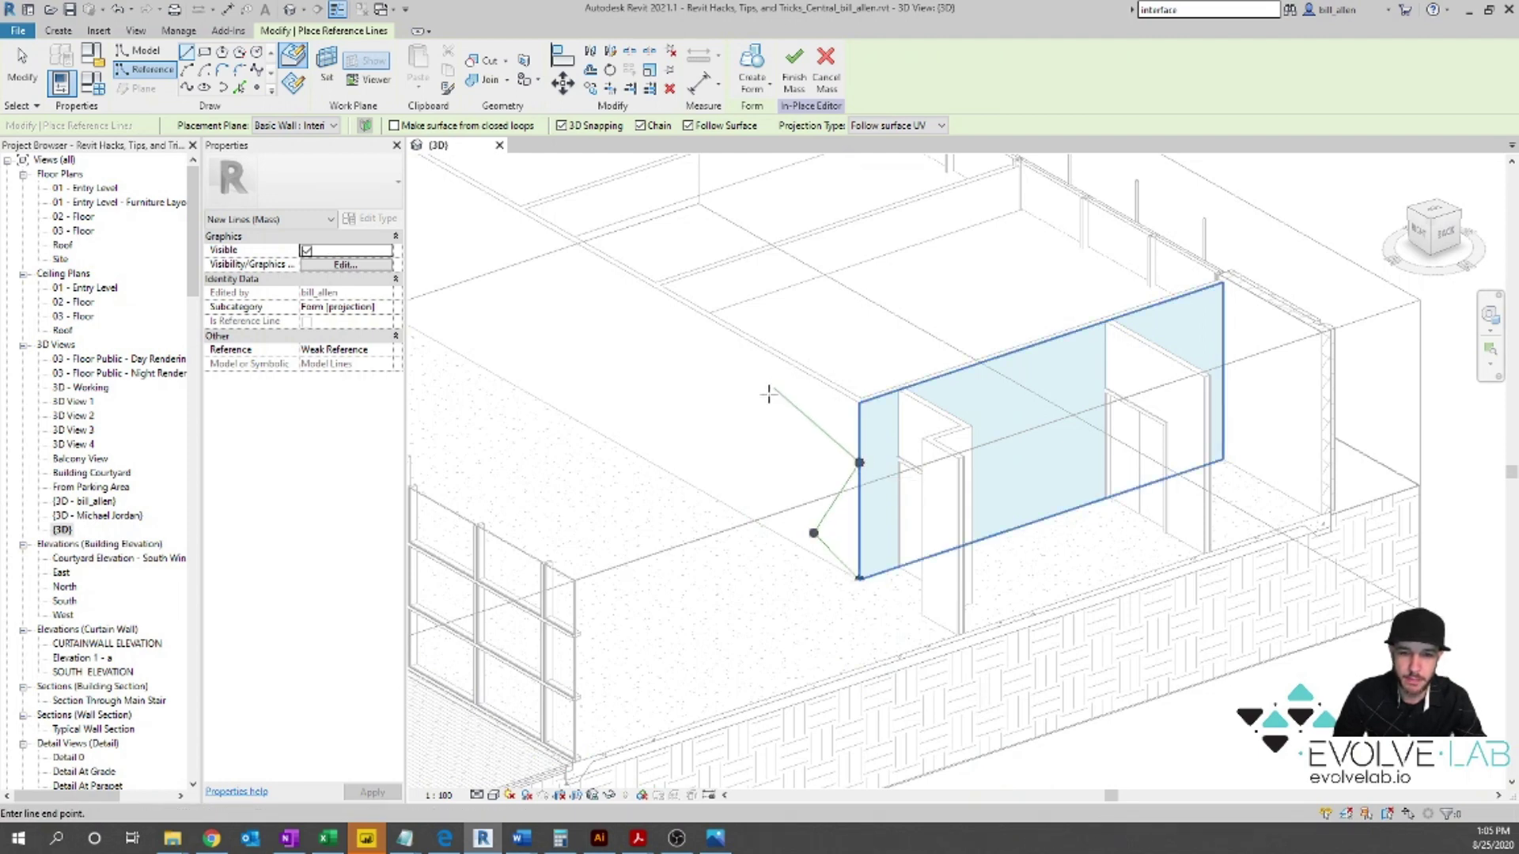
{"action": "left_click", "coordinate": [839, 446]}
{"action": "left_click", "coordinate": [860, 400]}
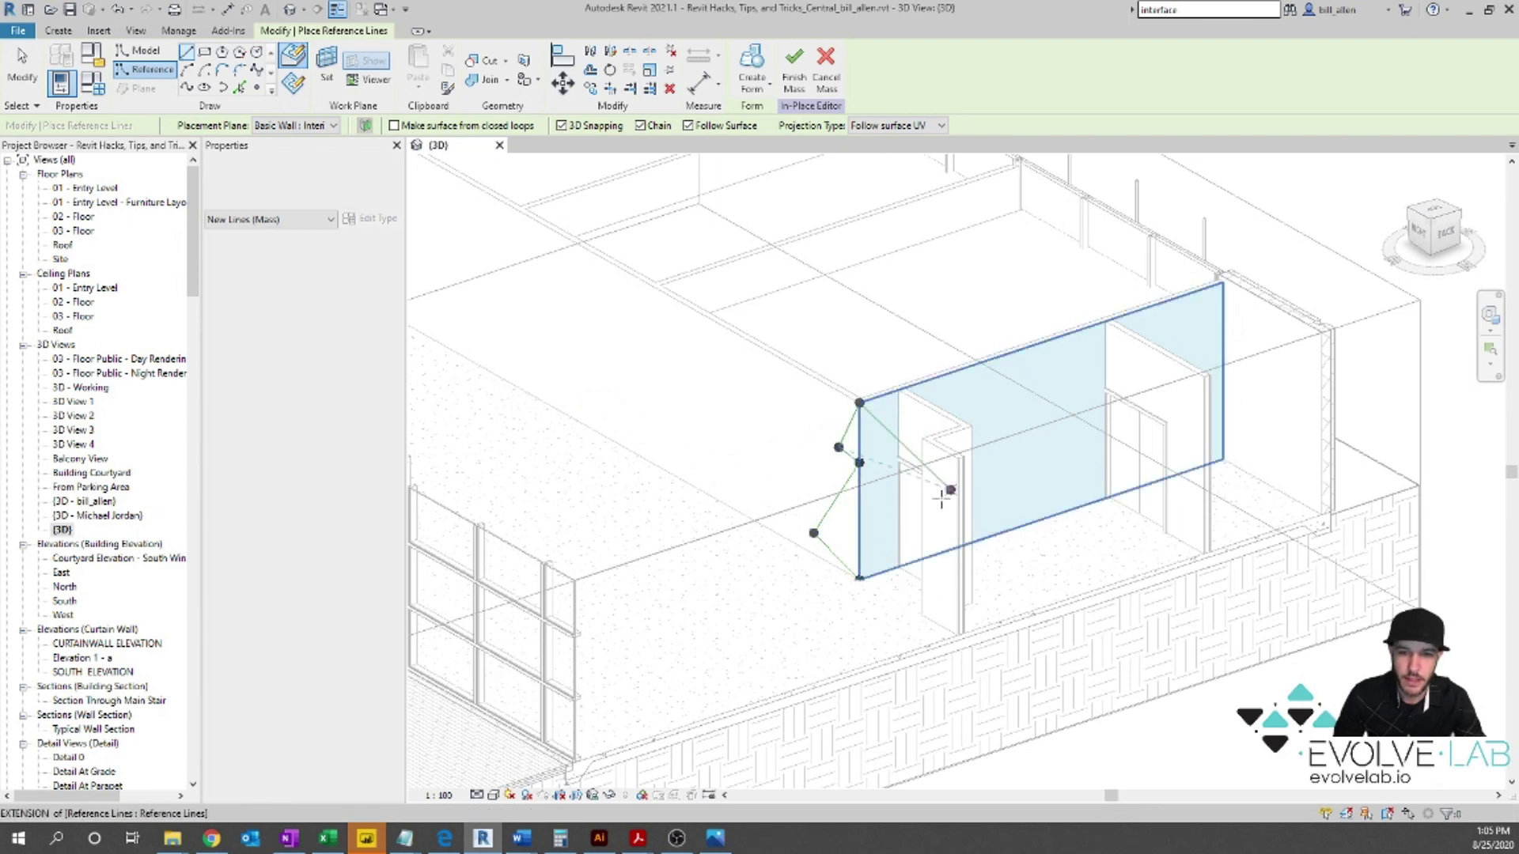
{"action": "key", "text": "Escape"}
{"action": "key", "text": "Escape"}
{"action": "left_click", "coordinate": [854, 437]}
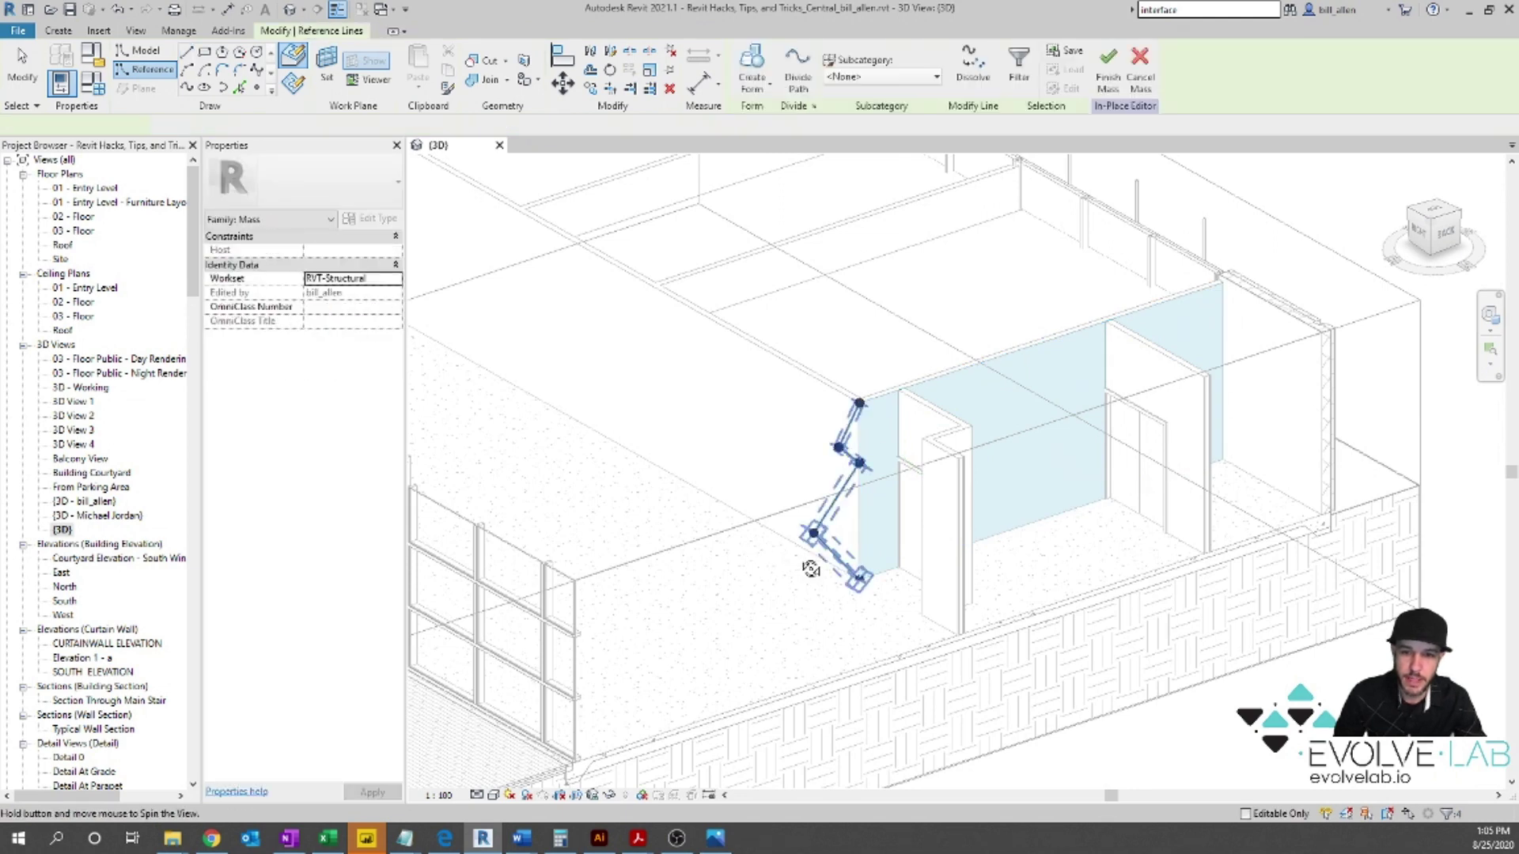
{"action": "mouse_move", "coordinate": [807, 570]}
{"action": "middle_mouse_down", "text": "shift"}
{"action": "mouse_move", "coordinate": [933, 582]}
{"action": "mouse_move", "coordinate": [820, 580]}
{"action": "middle_mouse_up", "text": "shift"}
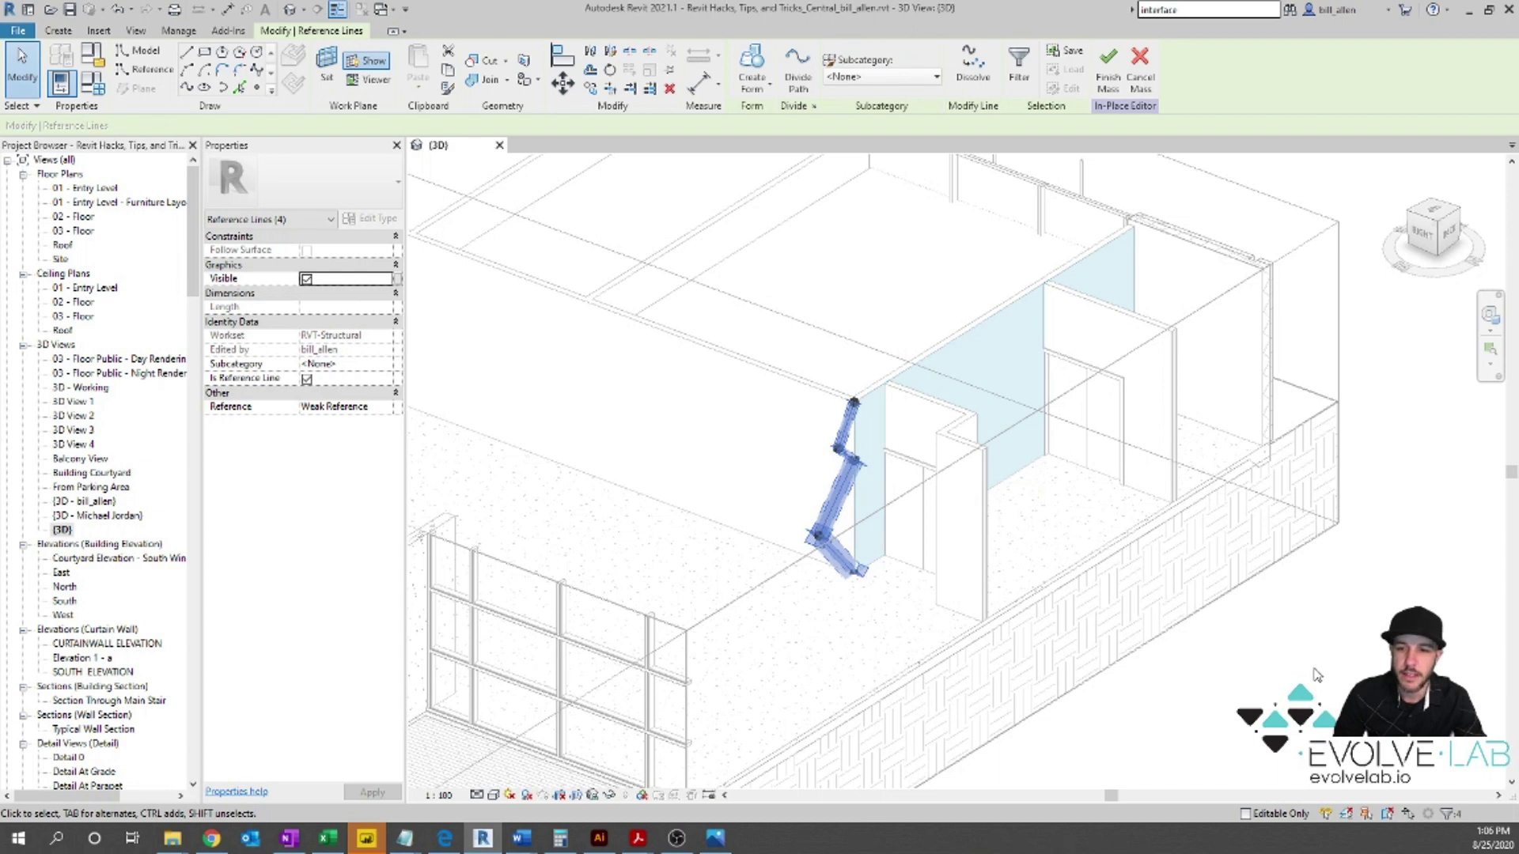
{"action": "key", "text": "Escape"}
Step: Change the active work plane from the partition wall face to the building's floor surface
{"action": "scroll", "coordinate": [700, 478], "scroll_direction": "down", "scroll_amount": 5}
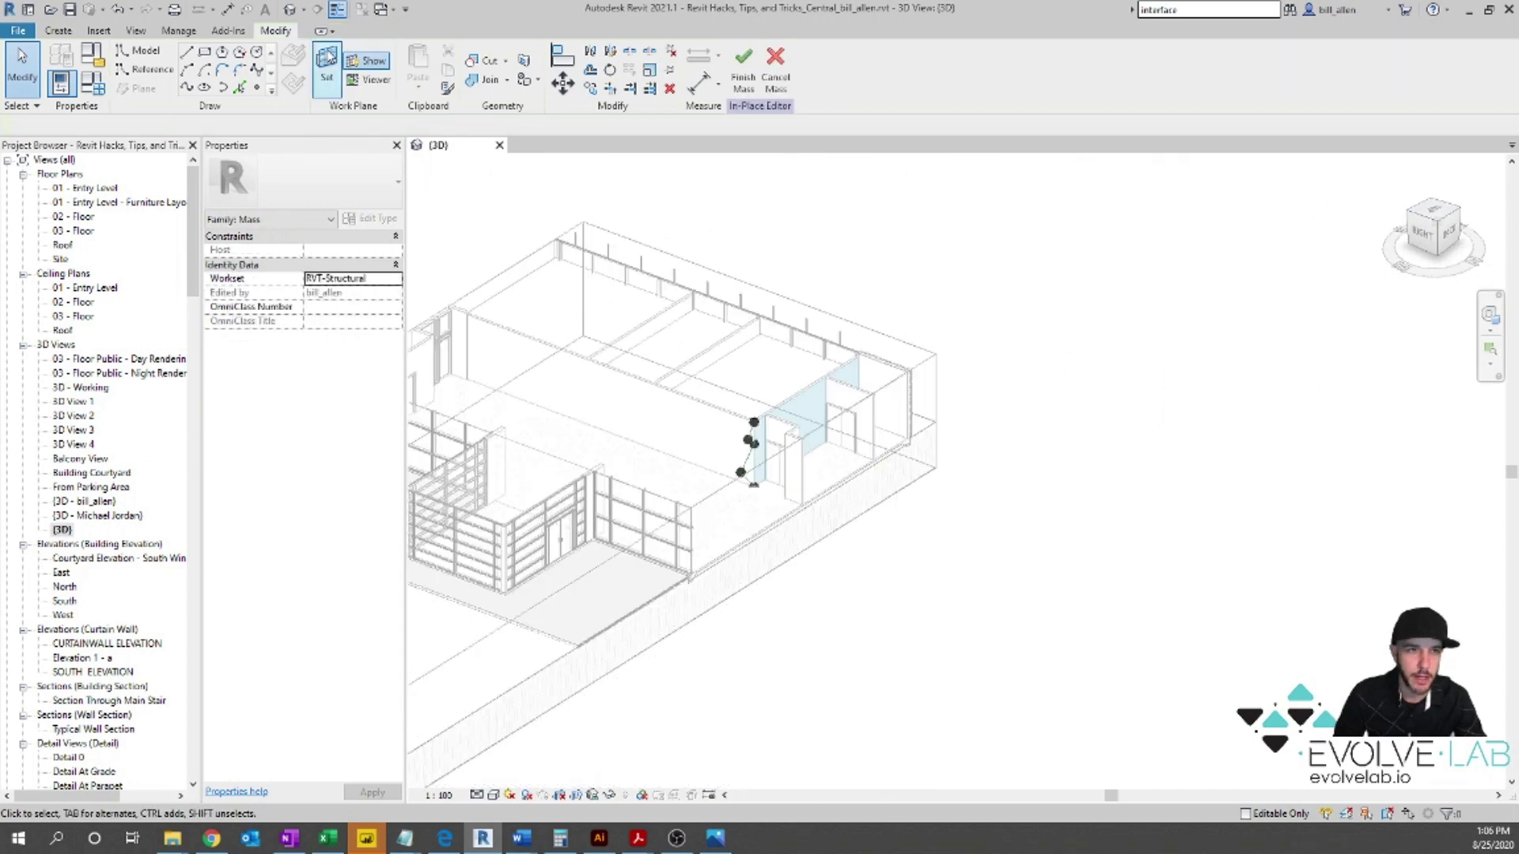
{"action": "left_click", "coordinate": [327, 69]}
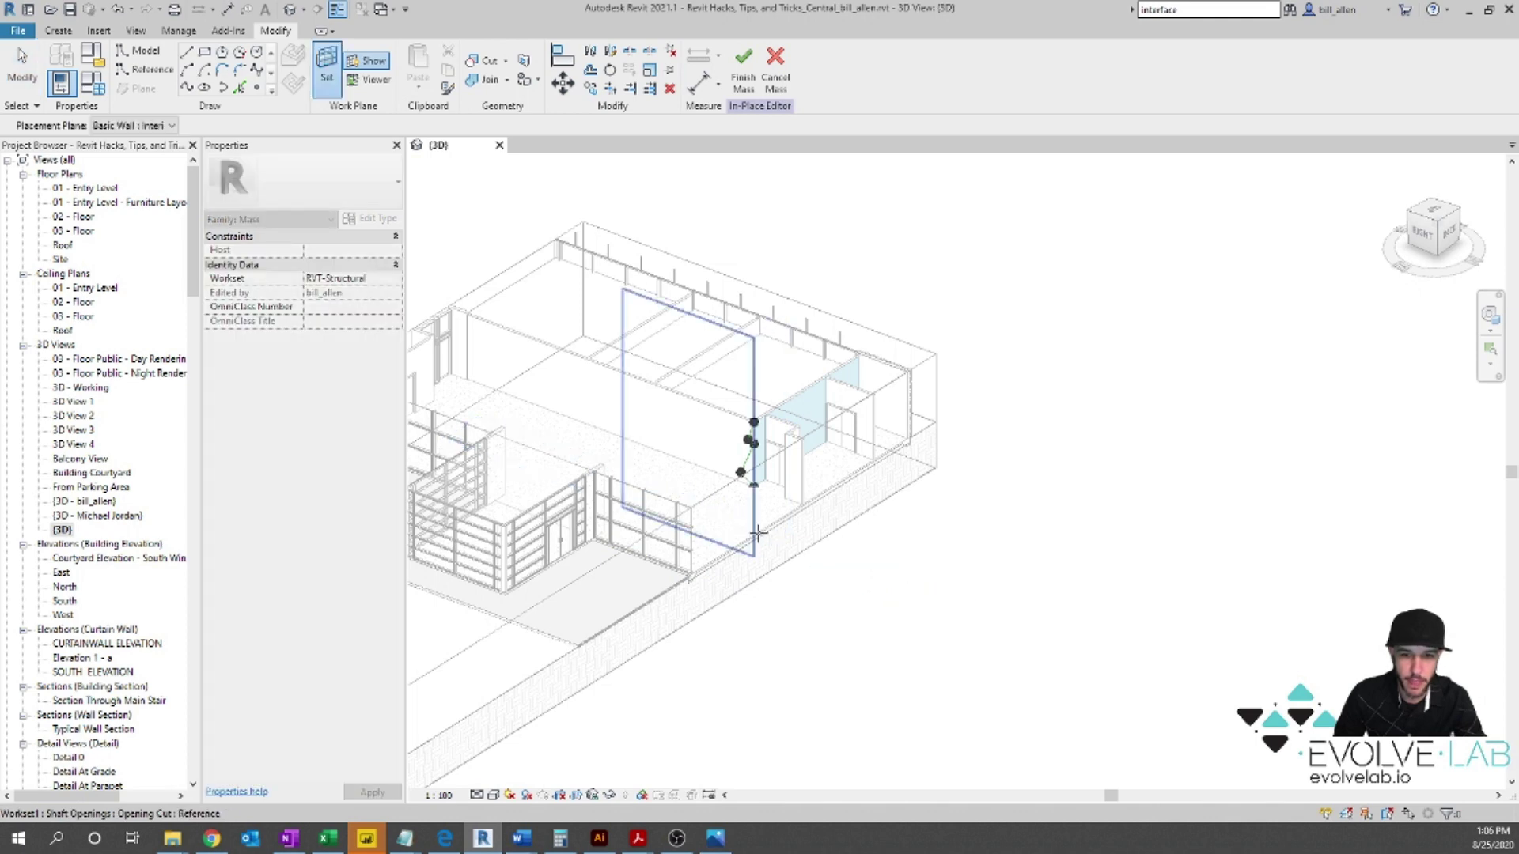
{"action": "left_click", "coordinate": [787, 539]}
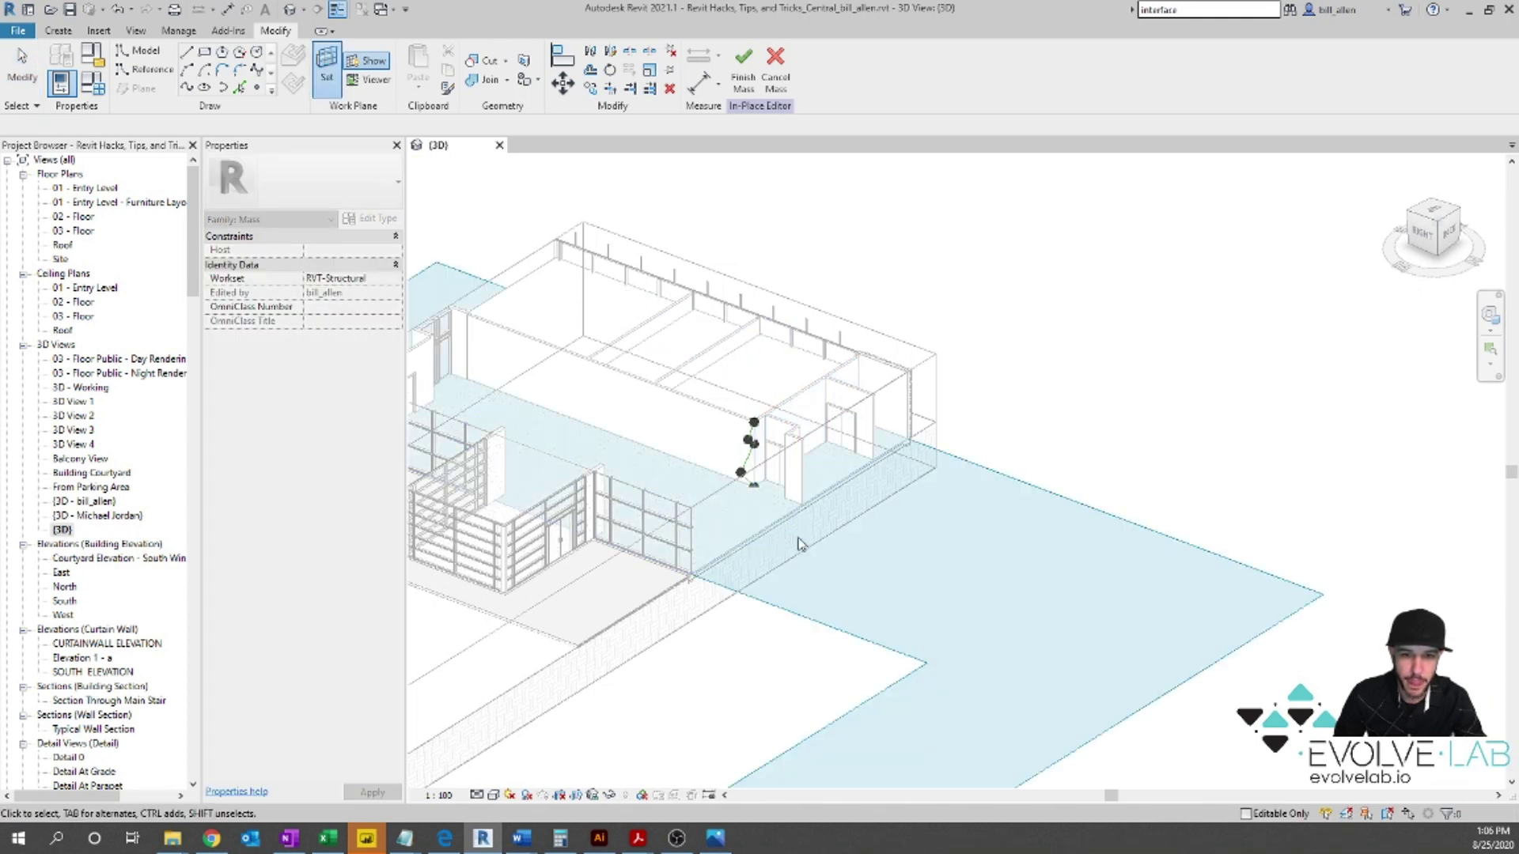
Step: From the top view, copy the zigzag reference-line profile three times along the long interior wall using the Multiple option
{"action": "left_click", "coordinate": [1440, 214]}
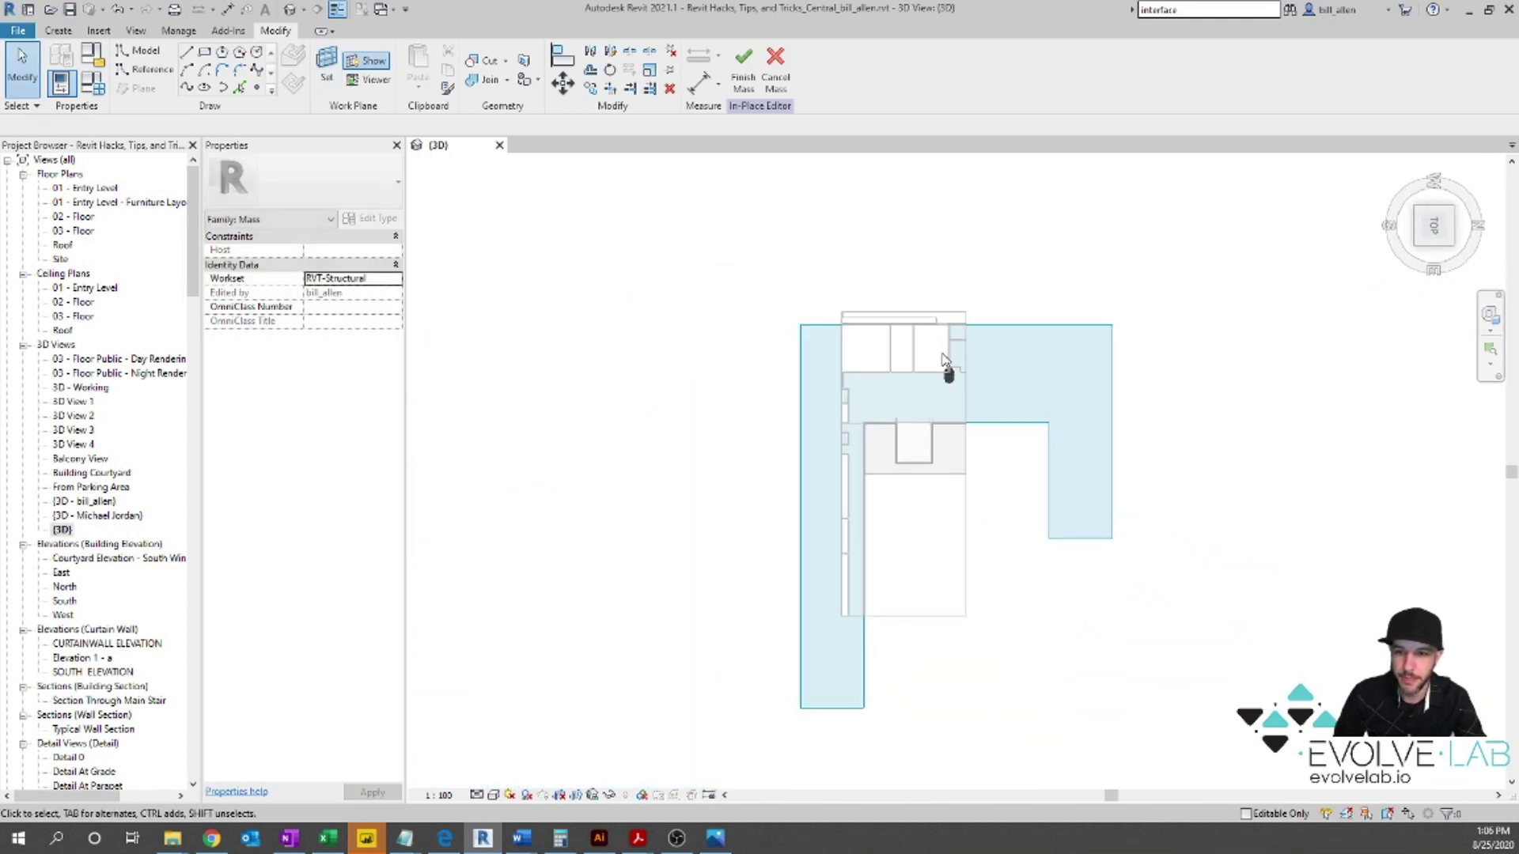
{"action": "scroll", "coordinate": [962, 411], "scroll_direction": "up", "scroll_amount": 4}
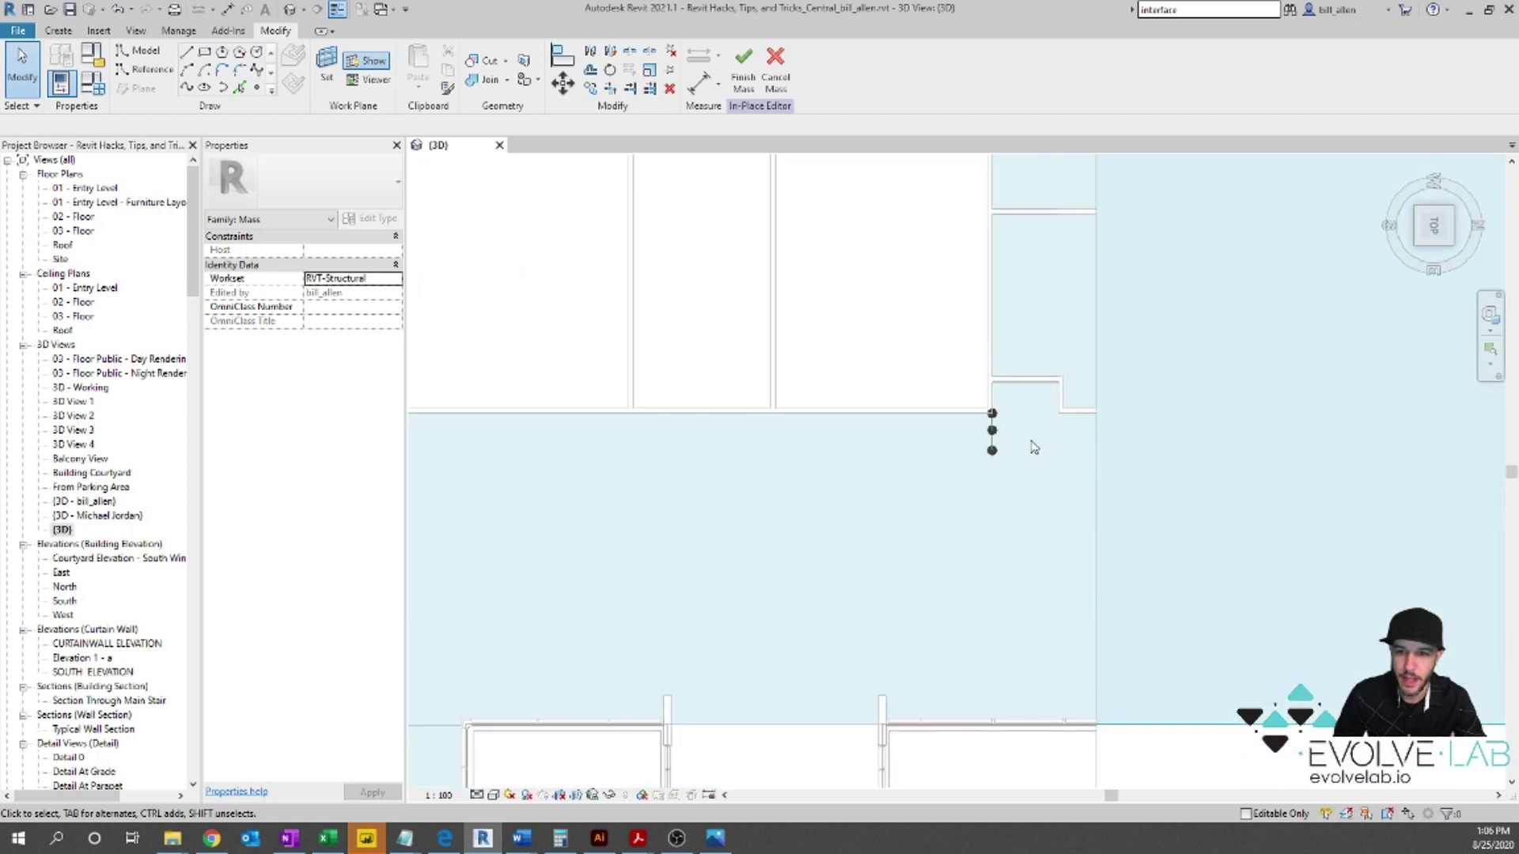
{"action": "left_click", "coordinate": [990, 445]}
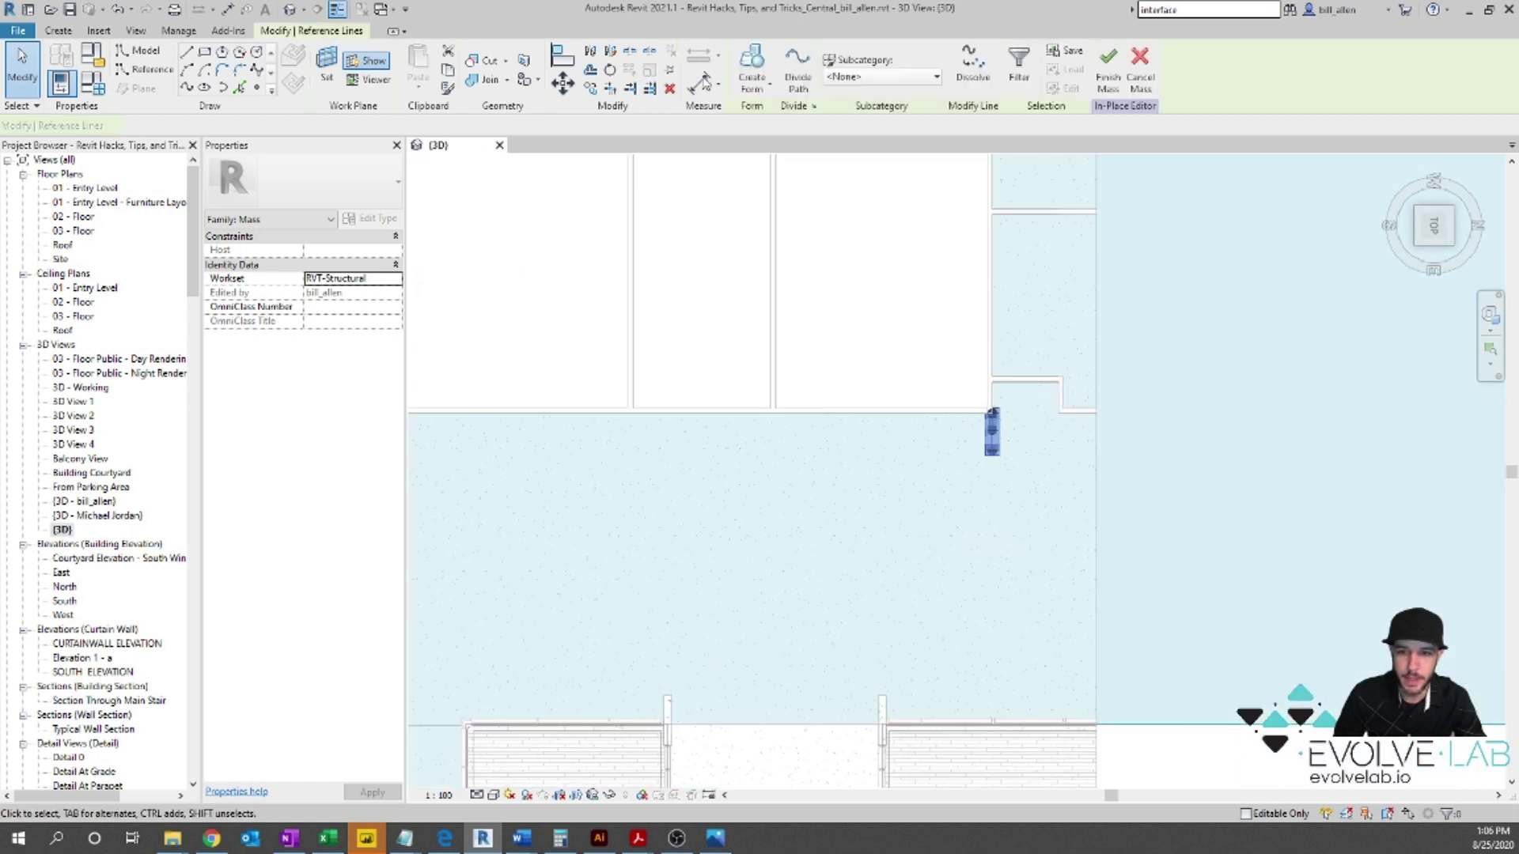
{"action": "left_click", "coordinate": [596, 90]}
{"action": "left_click", "coordinate": [957, 412]}
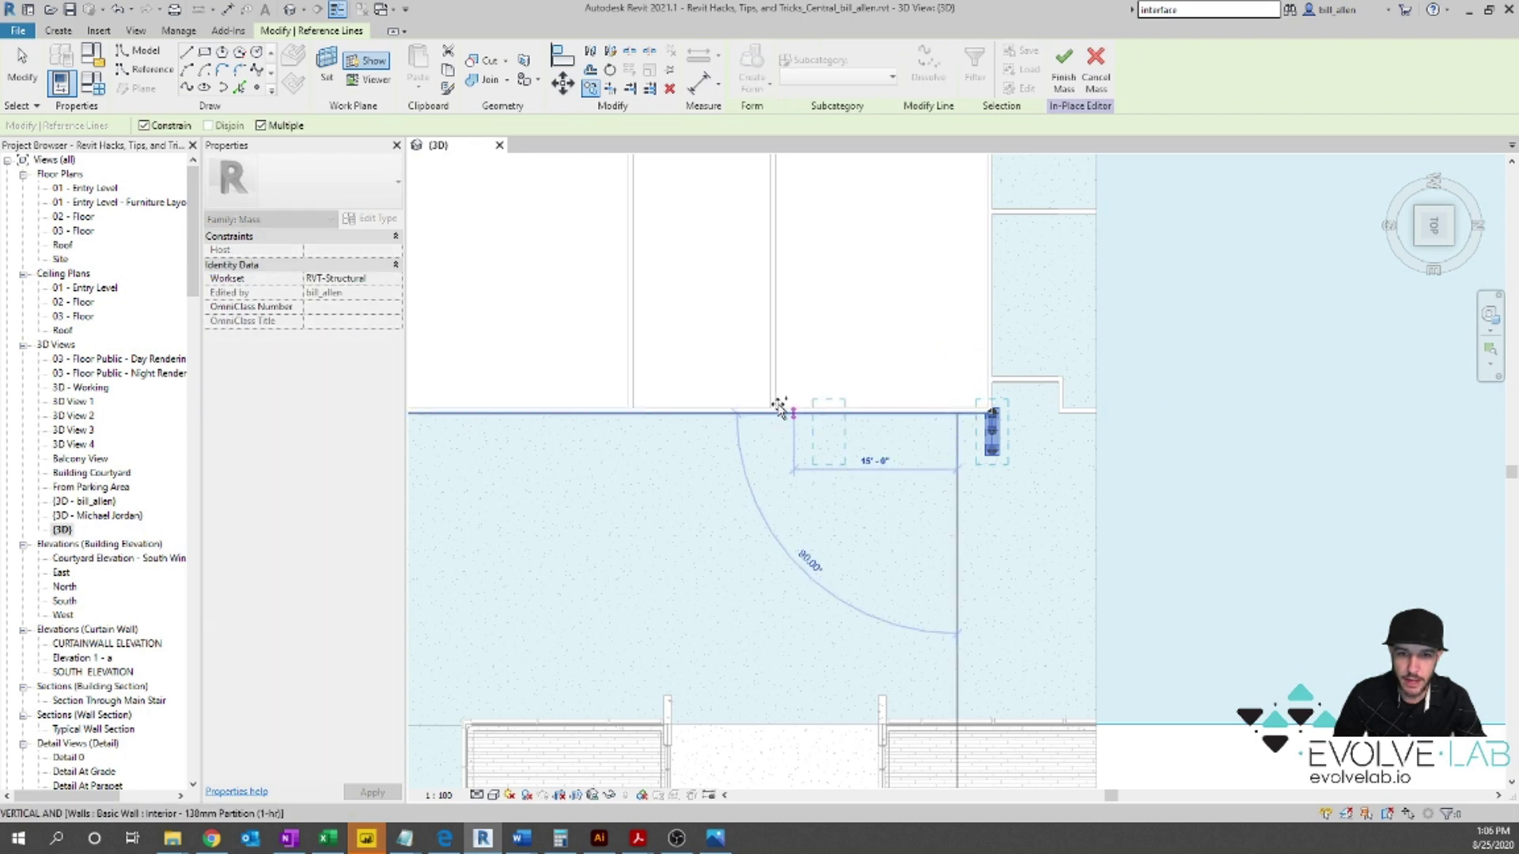
{"action": "left_click", "coordinate": [721, 414]}
{"action": "scroll", "coordinate": [701, 448], "scroll_direction": "down", "scroll_amount": 4}
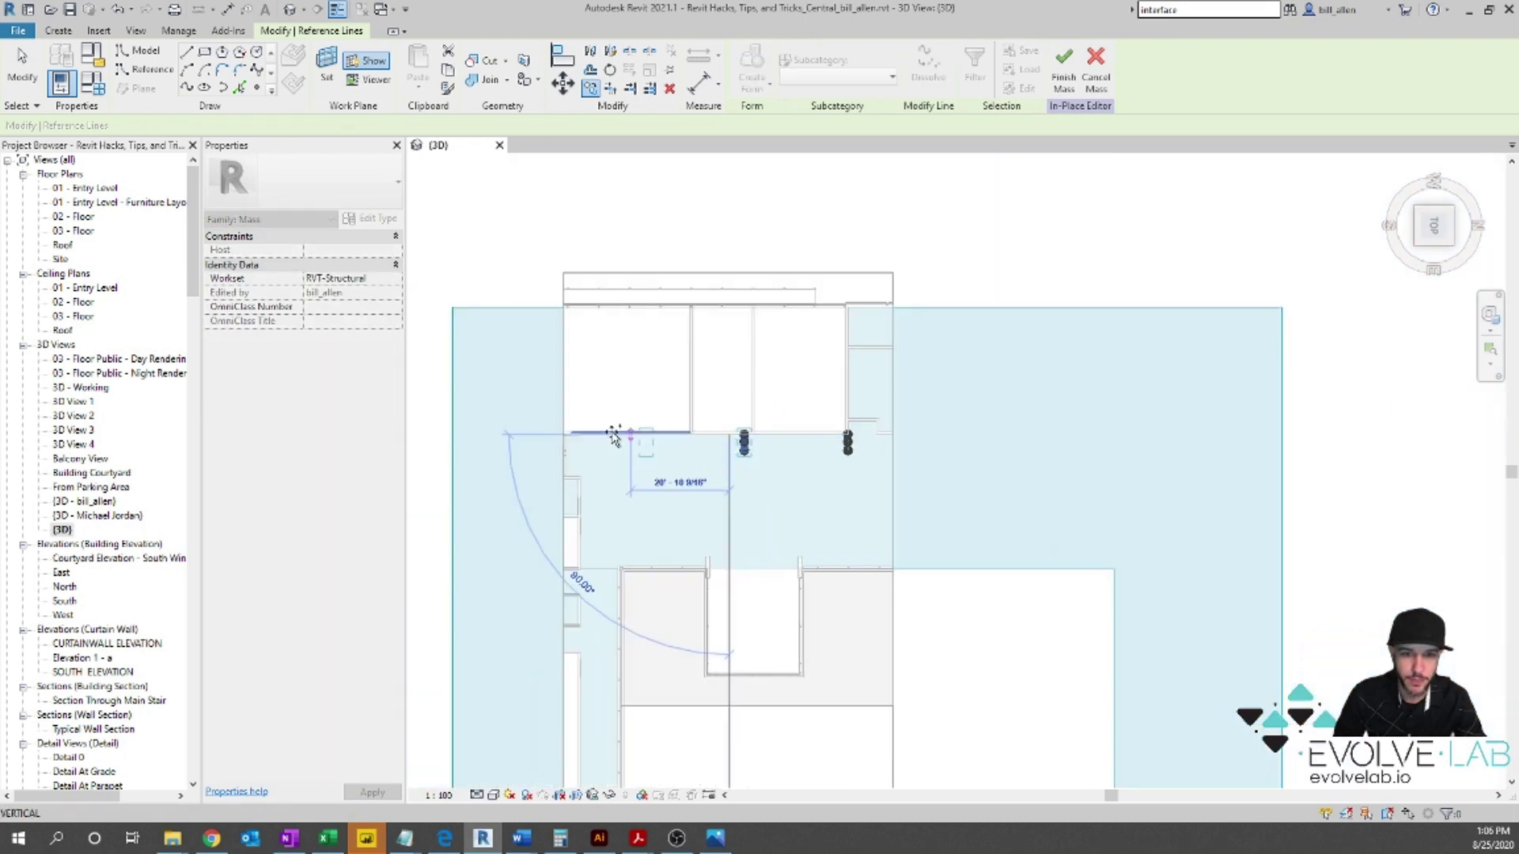
{"action": "left_click", "coordinate": [664, 435]}
{"action": "left_click", "coordinate": [577, 435]}
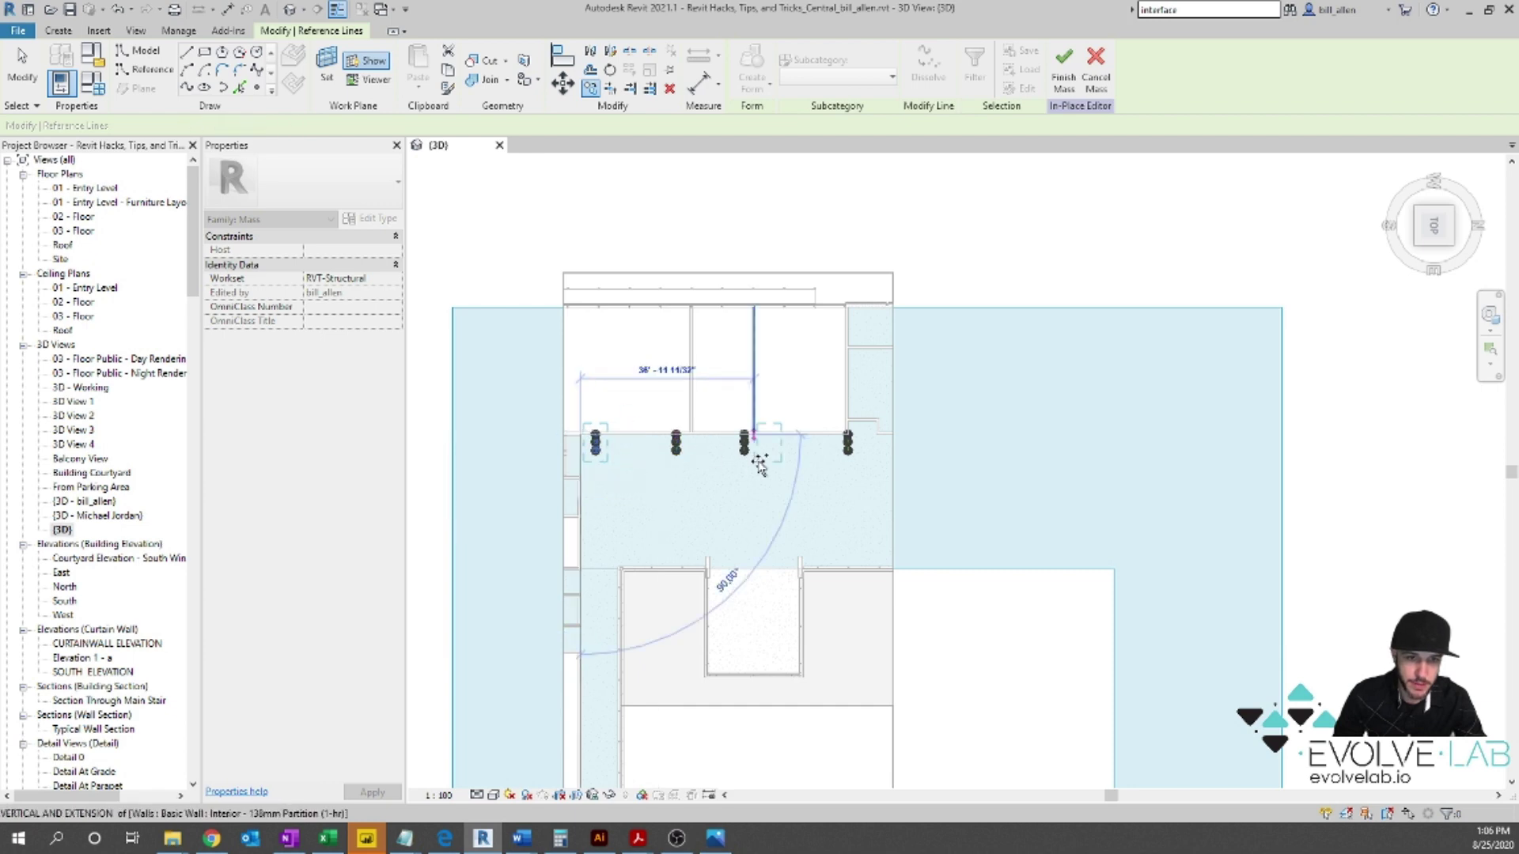
{"action": "key", "text": "Escape"}
{"action": "key", "text": "Escape"}
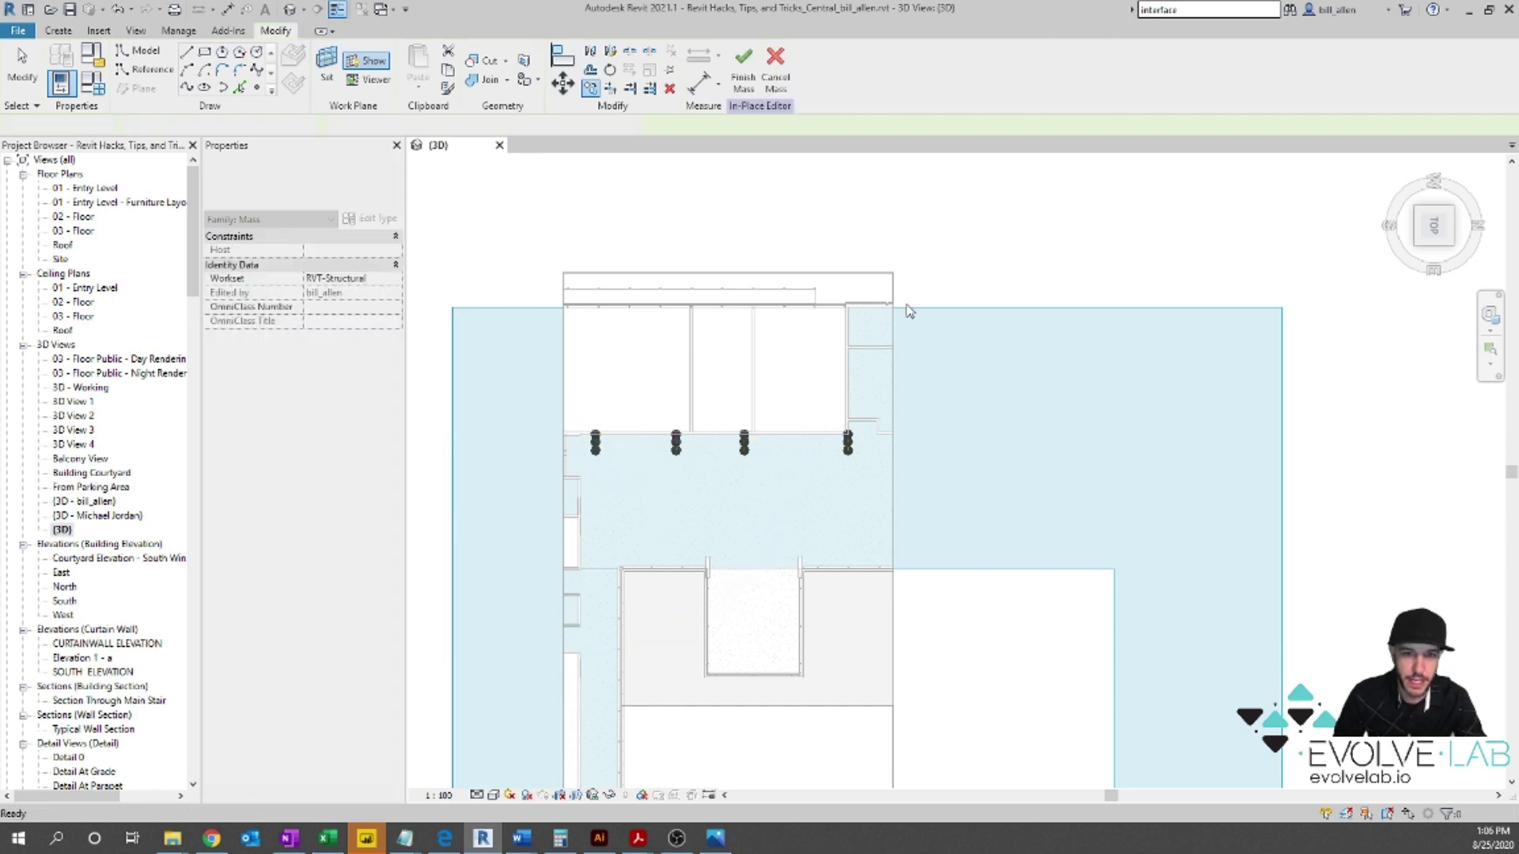
Step: Return to an angled 3D view of the four profiles and turn off the work plane display
{"action": "middle_click_drag", "start_coordinate": [854, 473], "coordinate": [773, 319], "text": "shift"}
{"action": "middle_click_drag", "start_coordinate": [1074, 650], "coordinate": [866, 498]}
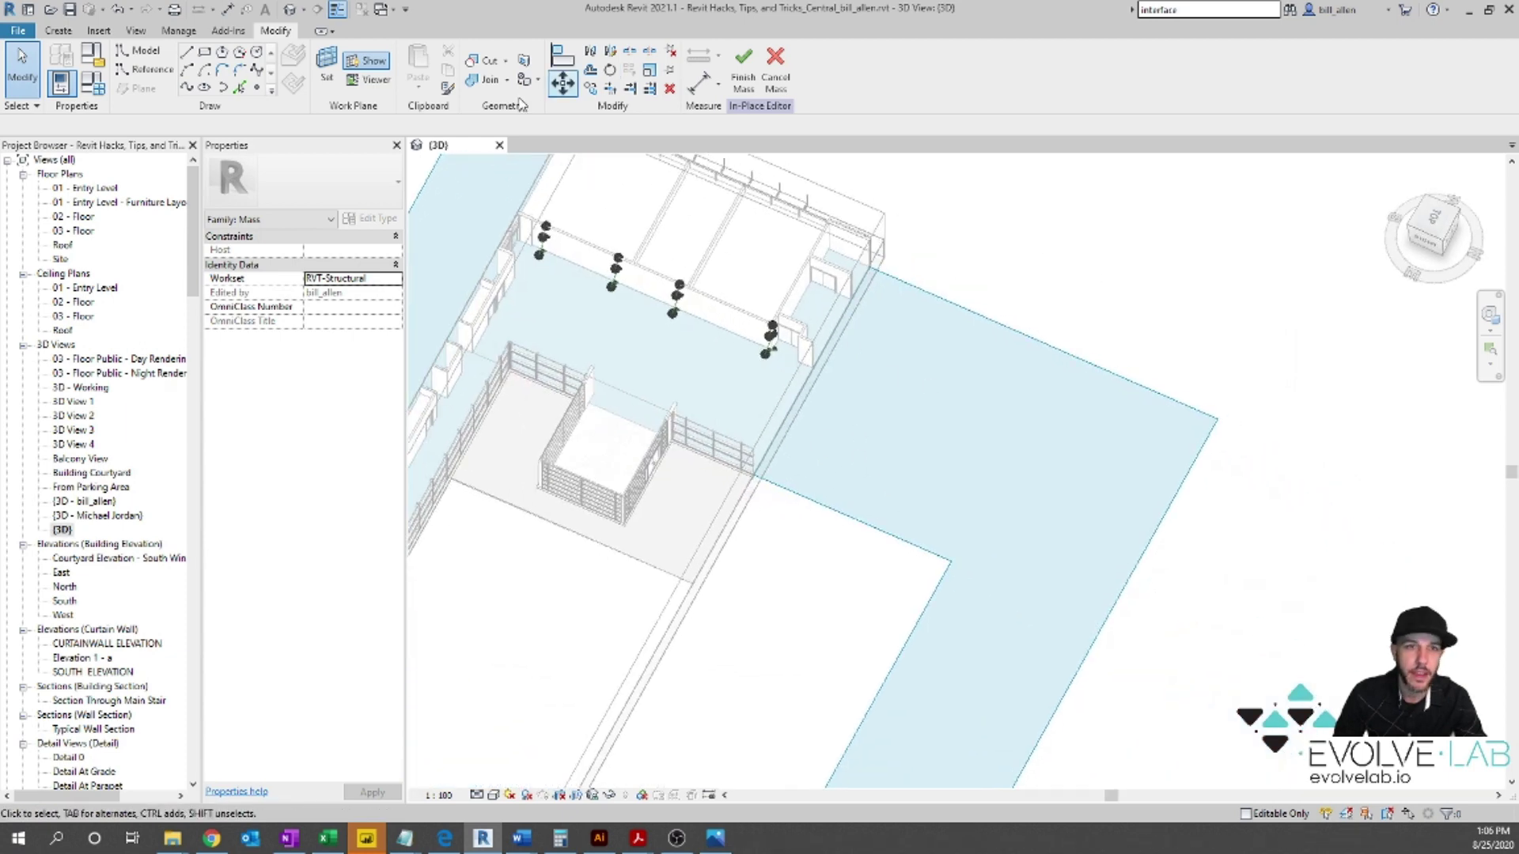
{"action": "left_click", "coordinate": [358, 63]}
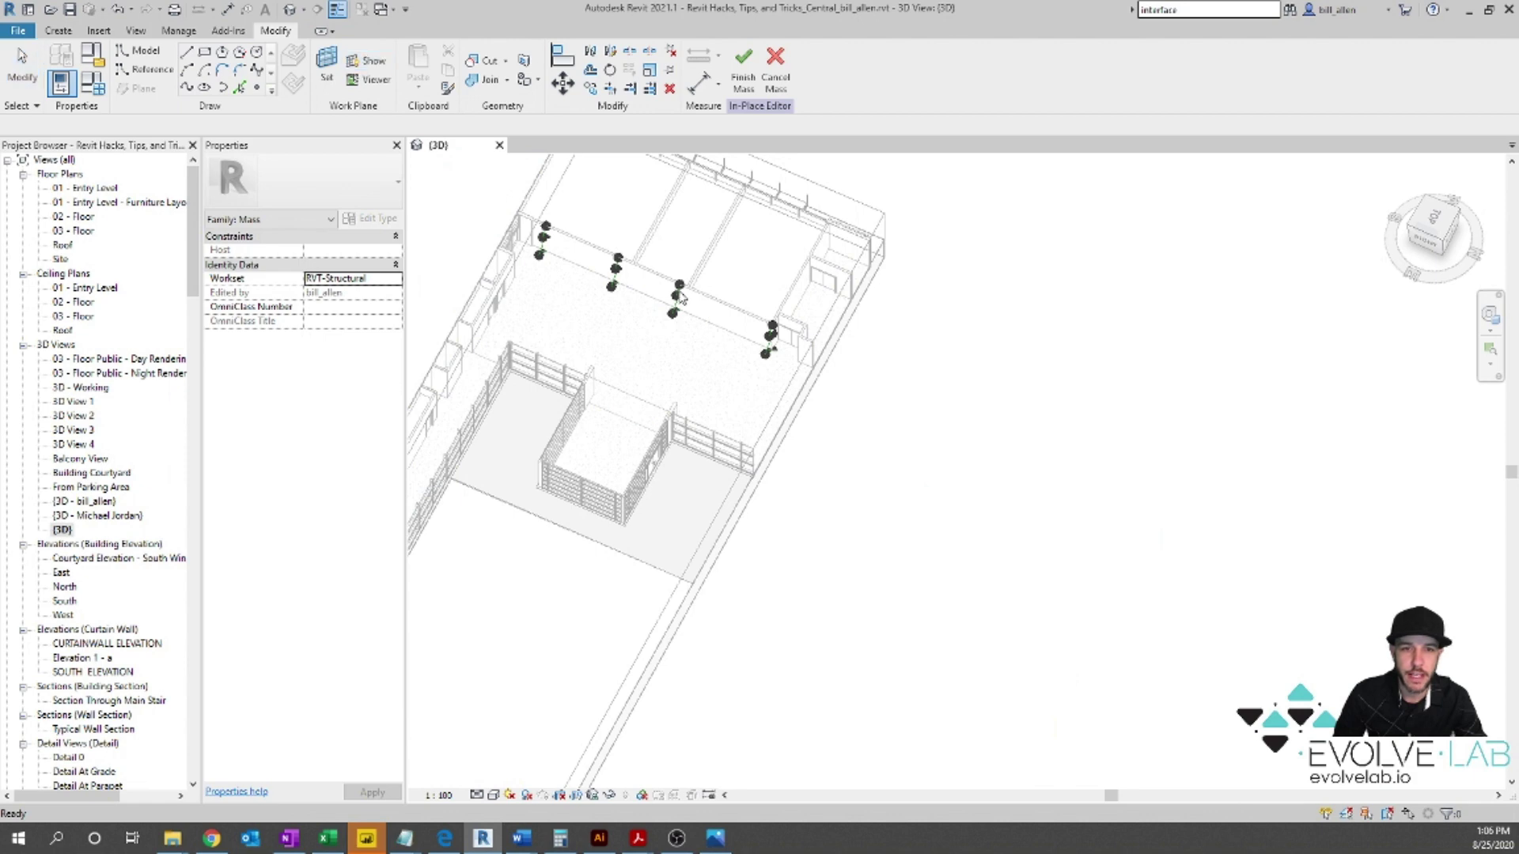
Step: Reshape the second zigzag profile from the near end by moving its middle and upper bend points to new positions
{"action": "scroll", "coordinate": [837, 423], "scroll_direction": "up", "scroll_amount": 3}
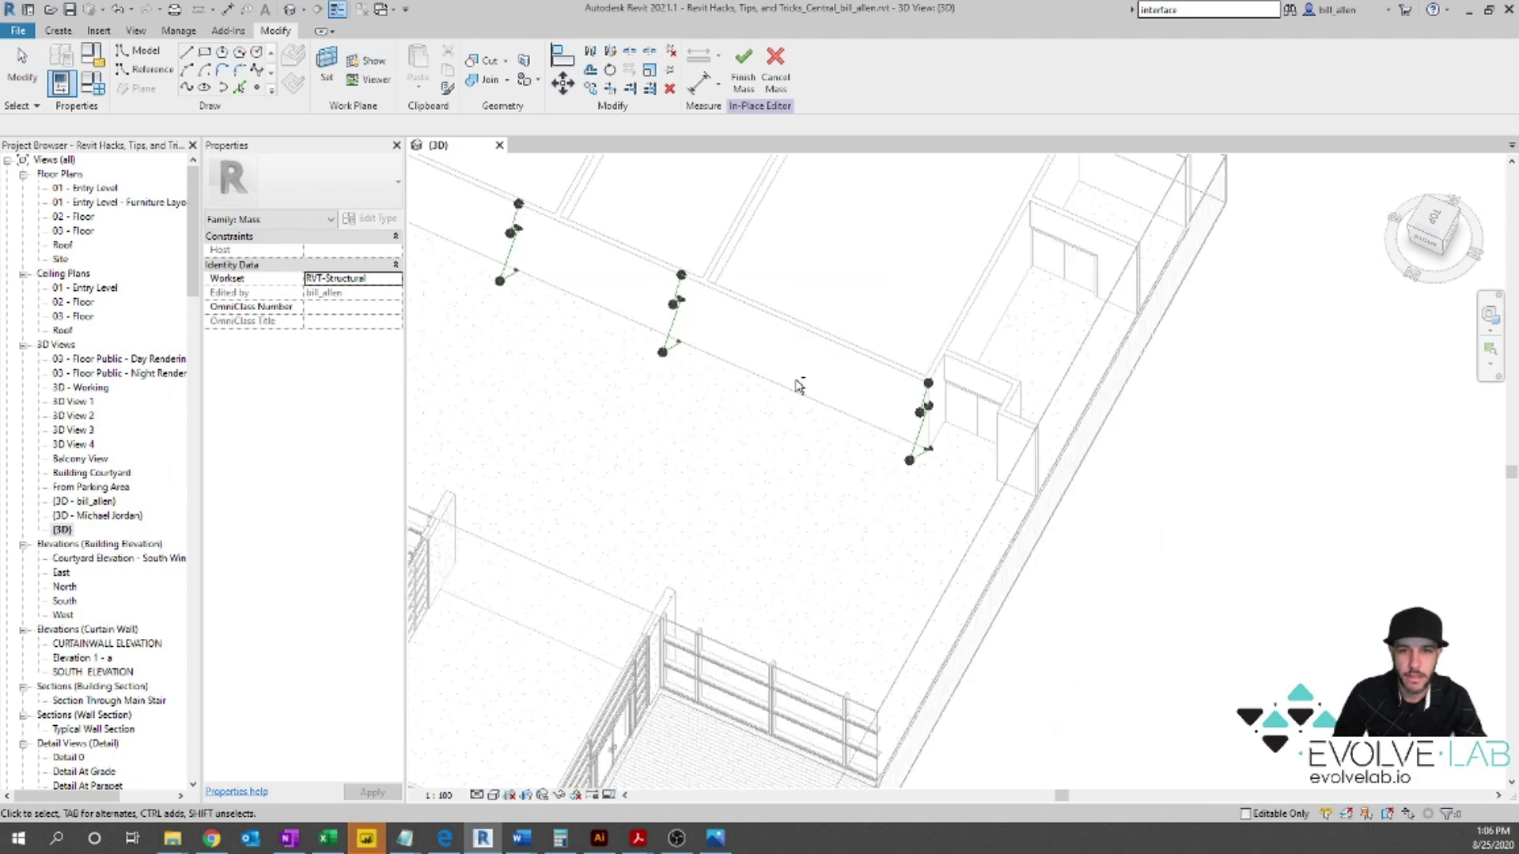
{"action": "scroll", "coordinate": [874, 484], "scroll_direction": "down", "scroll_amount": 2}
{"action": "scroll", "coordinate": [771, 411], "scroll_direction": "down", "scroll_amount": 2}
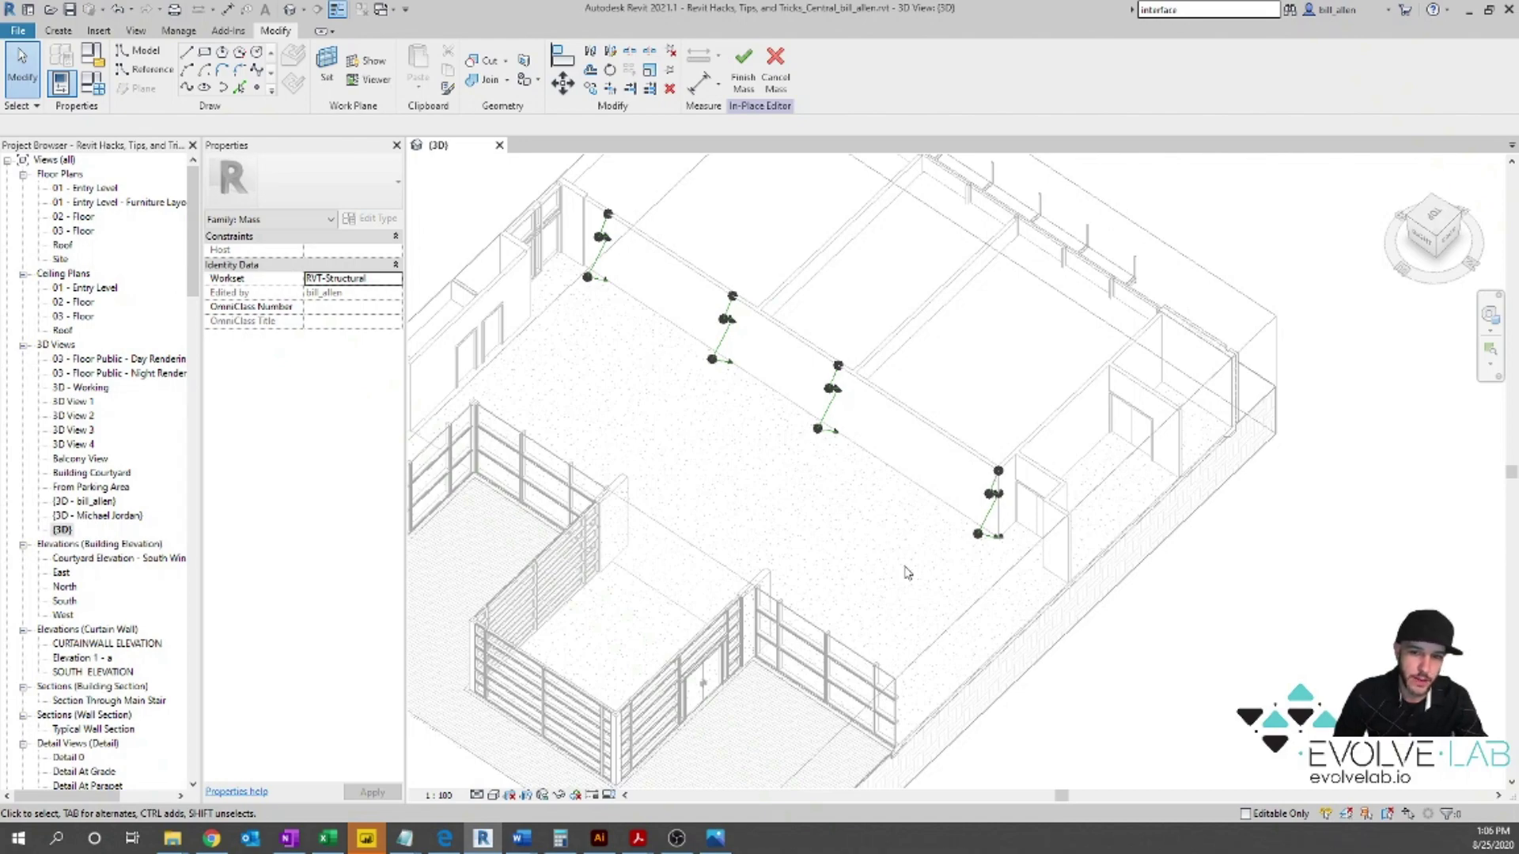
{"action": "mouse_move", "coordinate": [892, 553]}
{"action": "middle_mouse_down", "text": "shift"}
{"action": "mouse_move", "coordinate": [868, 535]}
{"action": "mouse_move", "coordinate": [909, 559]}
{"action": "mouse_move", "coordinate": [897, 543]}
{"action": "mouse_move", "coordinate": [1001, 538]}
{"action": "middle_mouse_up", "text": "shift"}
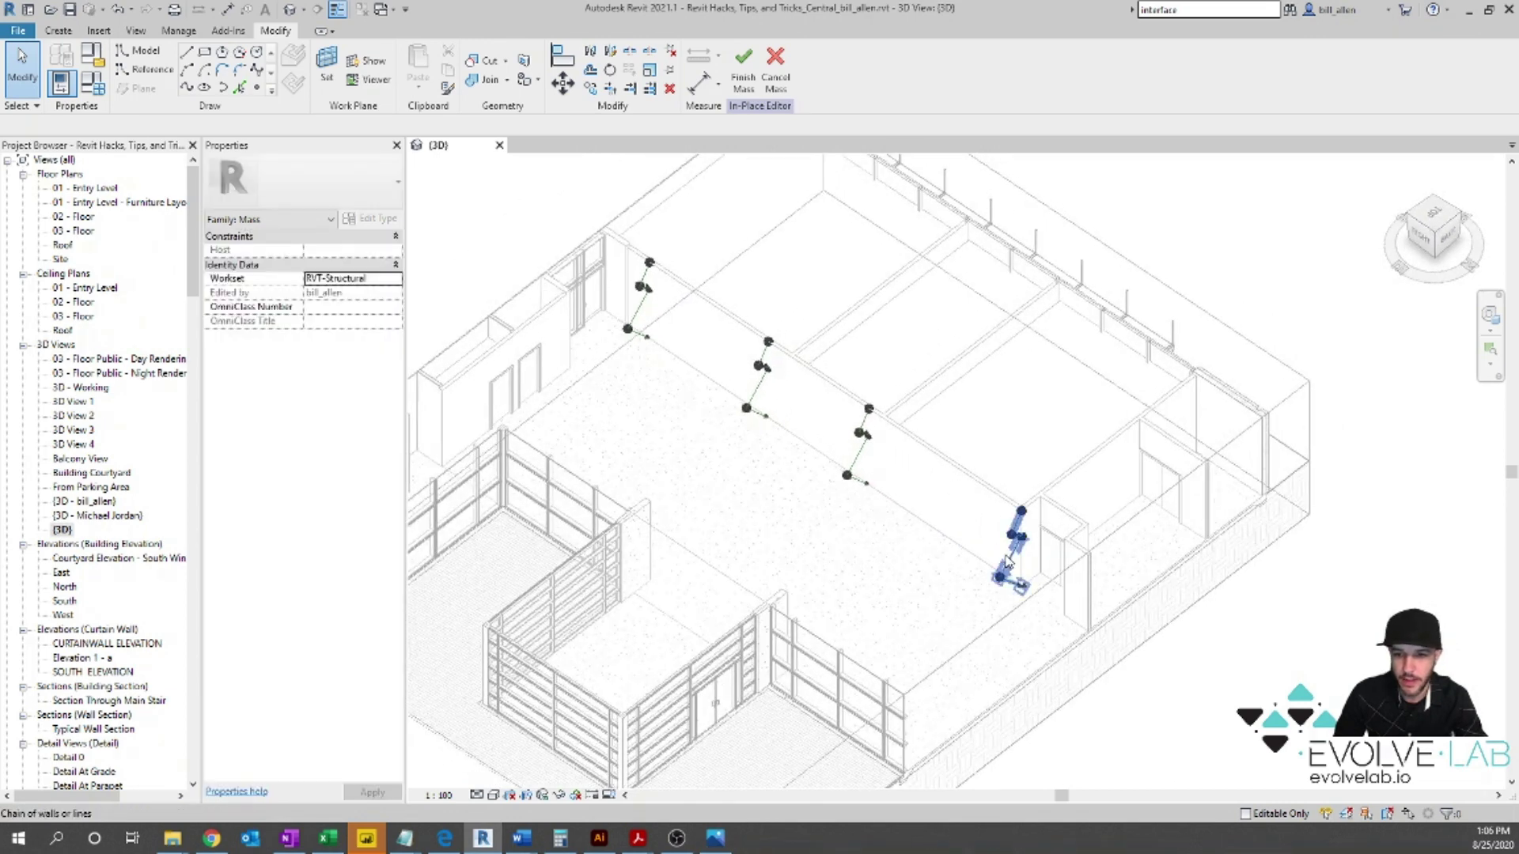
{"action": "middle_click_drag", "start_coordinate": [874, 452], "coordinate": [847, 424], "text": "shift"}
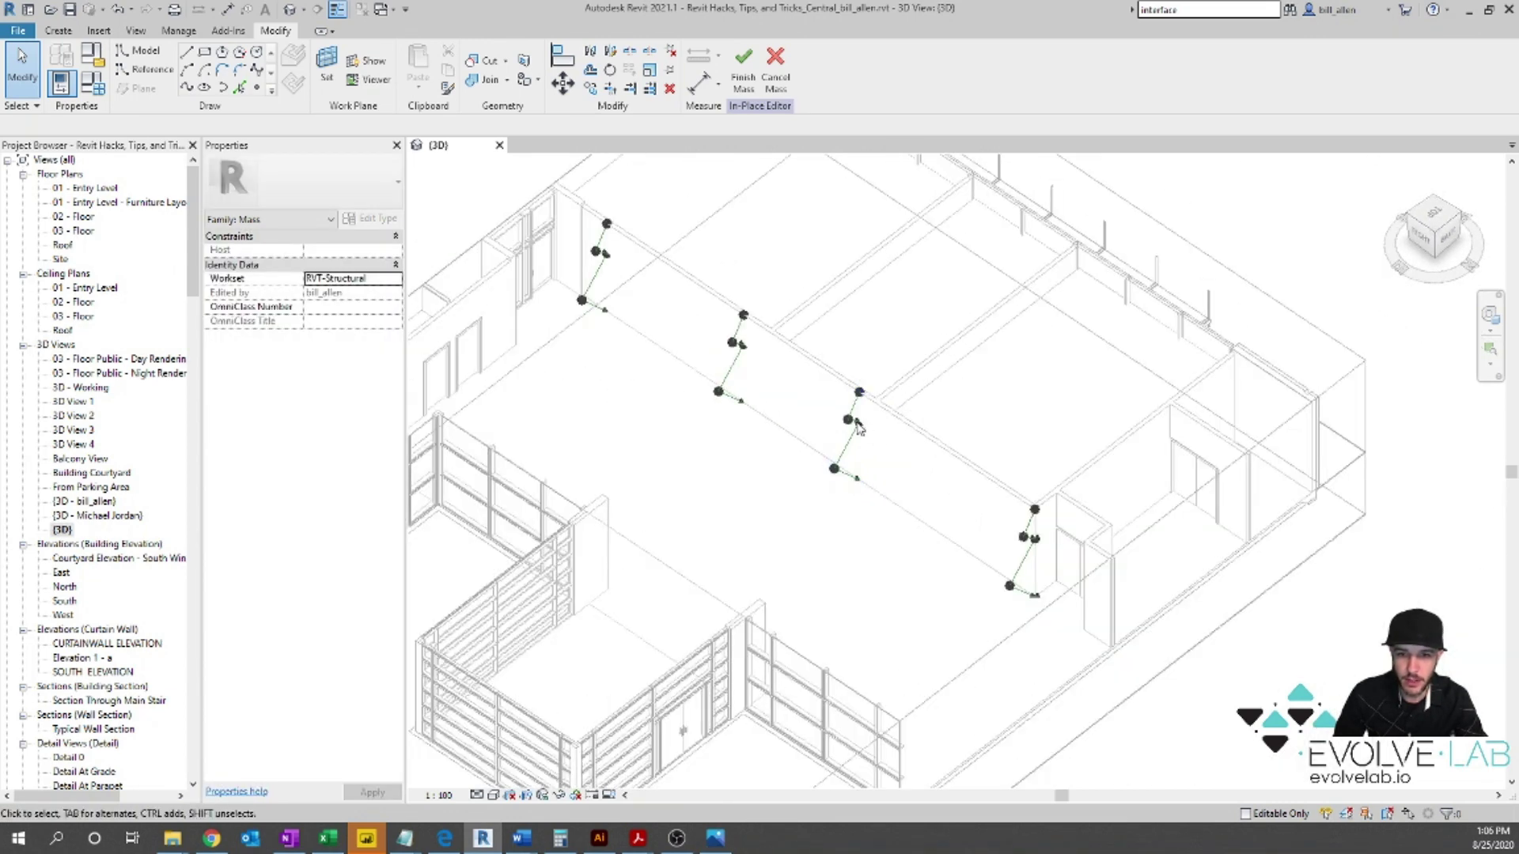
{"action": "left_click", "coordinate": [861, 425]}
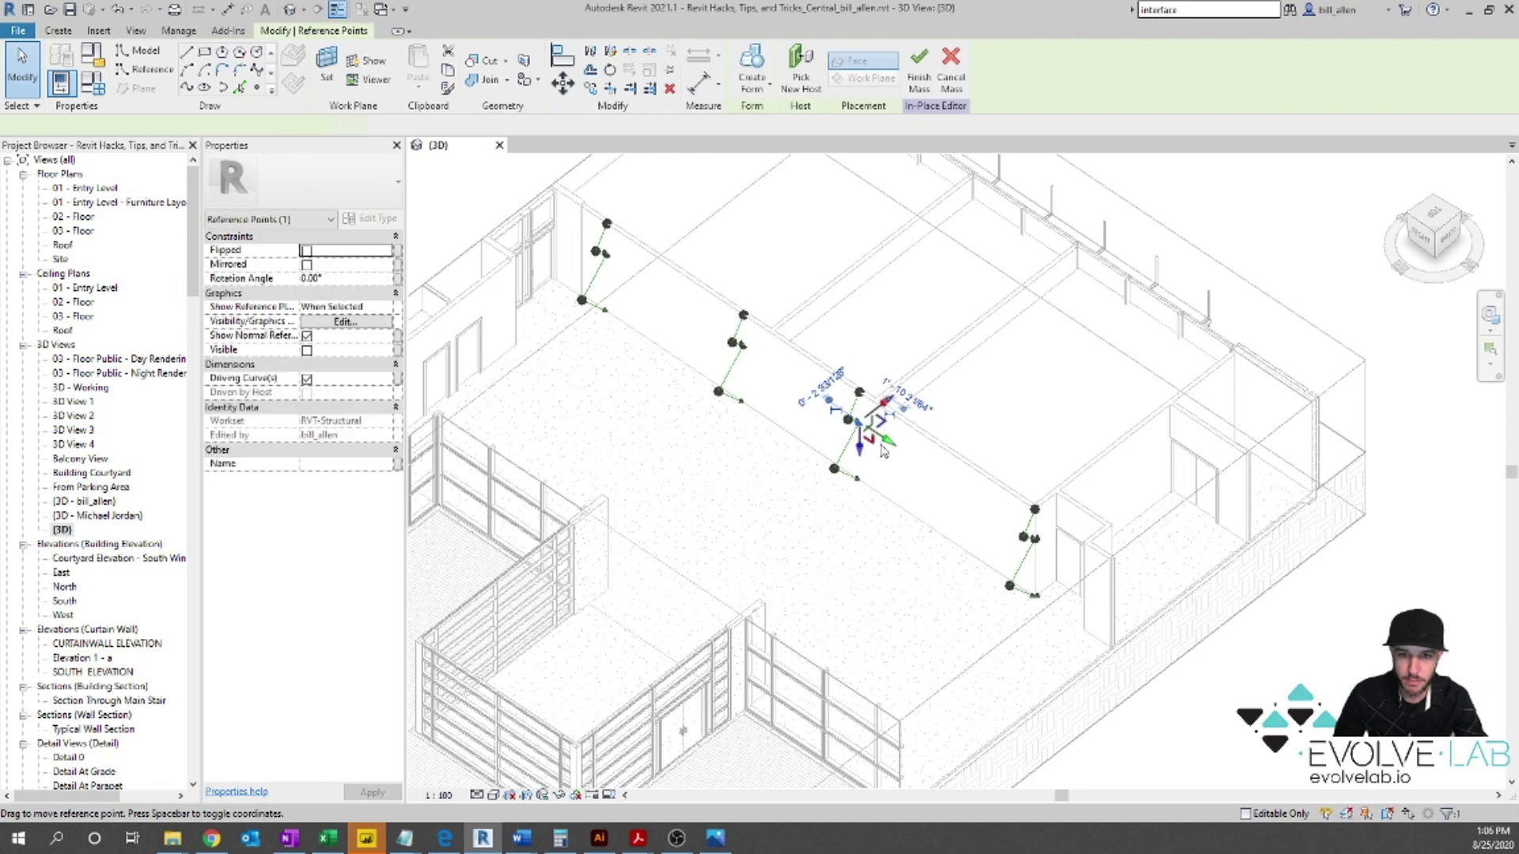
{"action": "left_click_drag", "start_coordinate": [884, 405], "coordinate": [854, 417]}
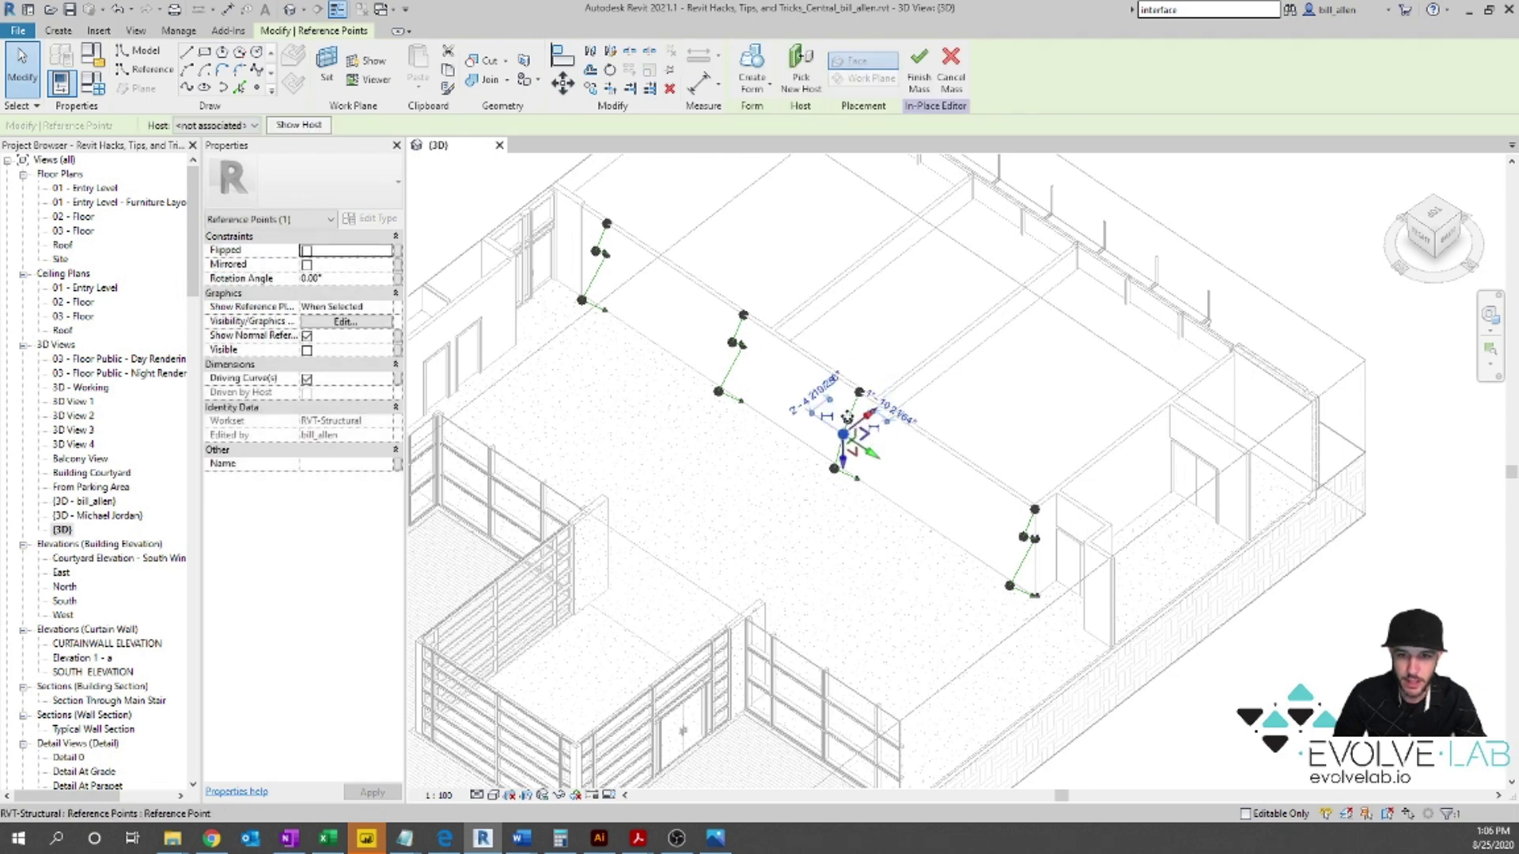
{"action": "left_click", "coordinate": [847, 417]}
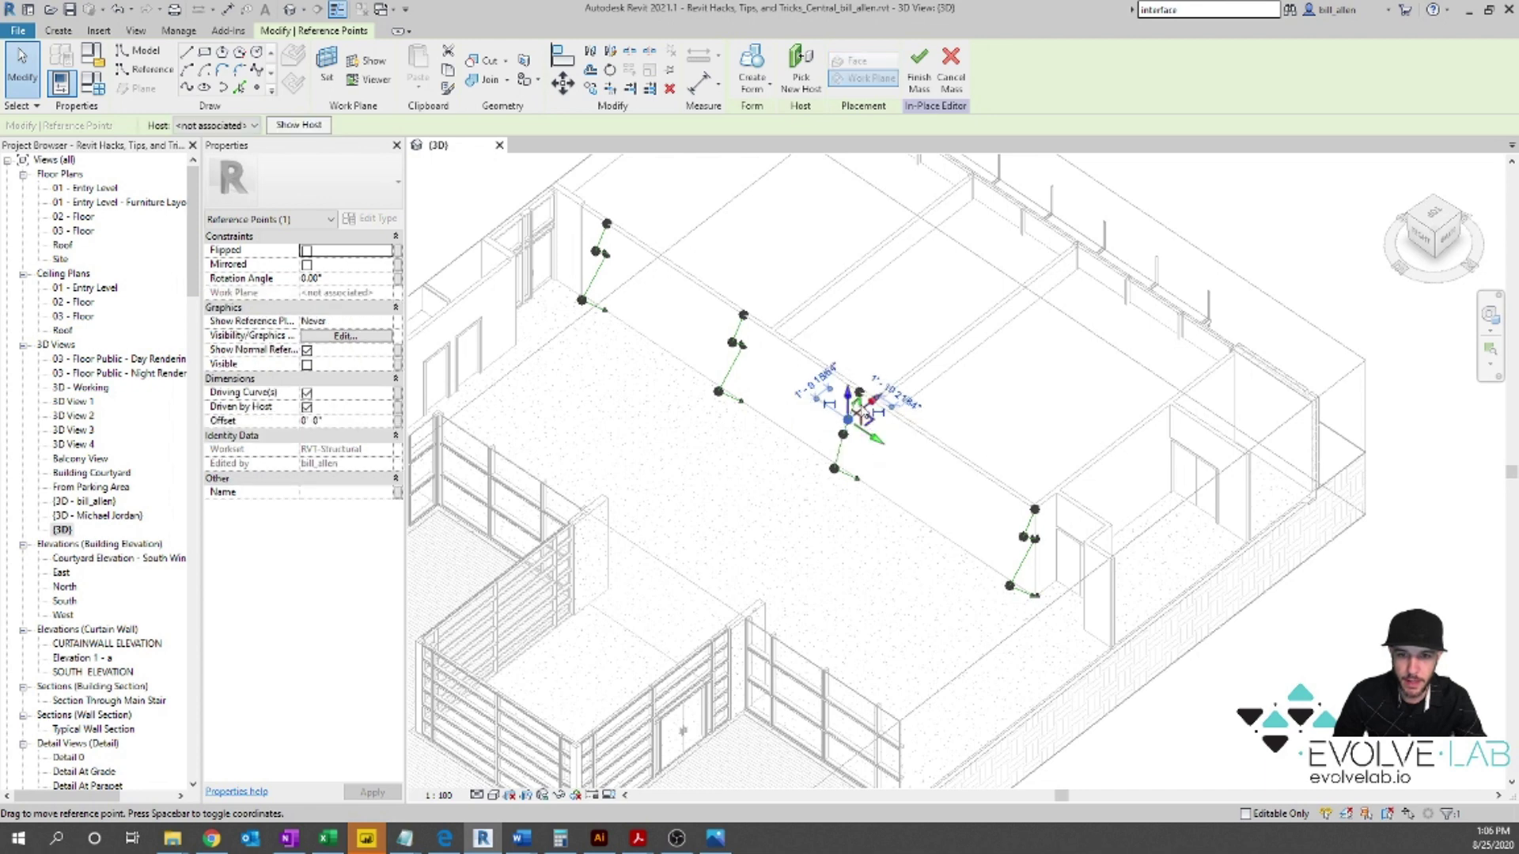
{"action": "left_click_drag", "start_coordinate": [873, 420], "coordinate": [848, 394]}
Step: Move the middle bend point of the next profile and the upper bend point of the far-end profile to vary their zigzags
{"action": "left_click", "coordinate": [743, 345]}
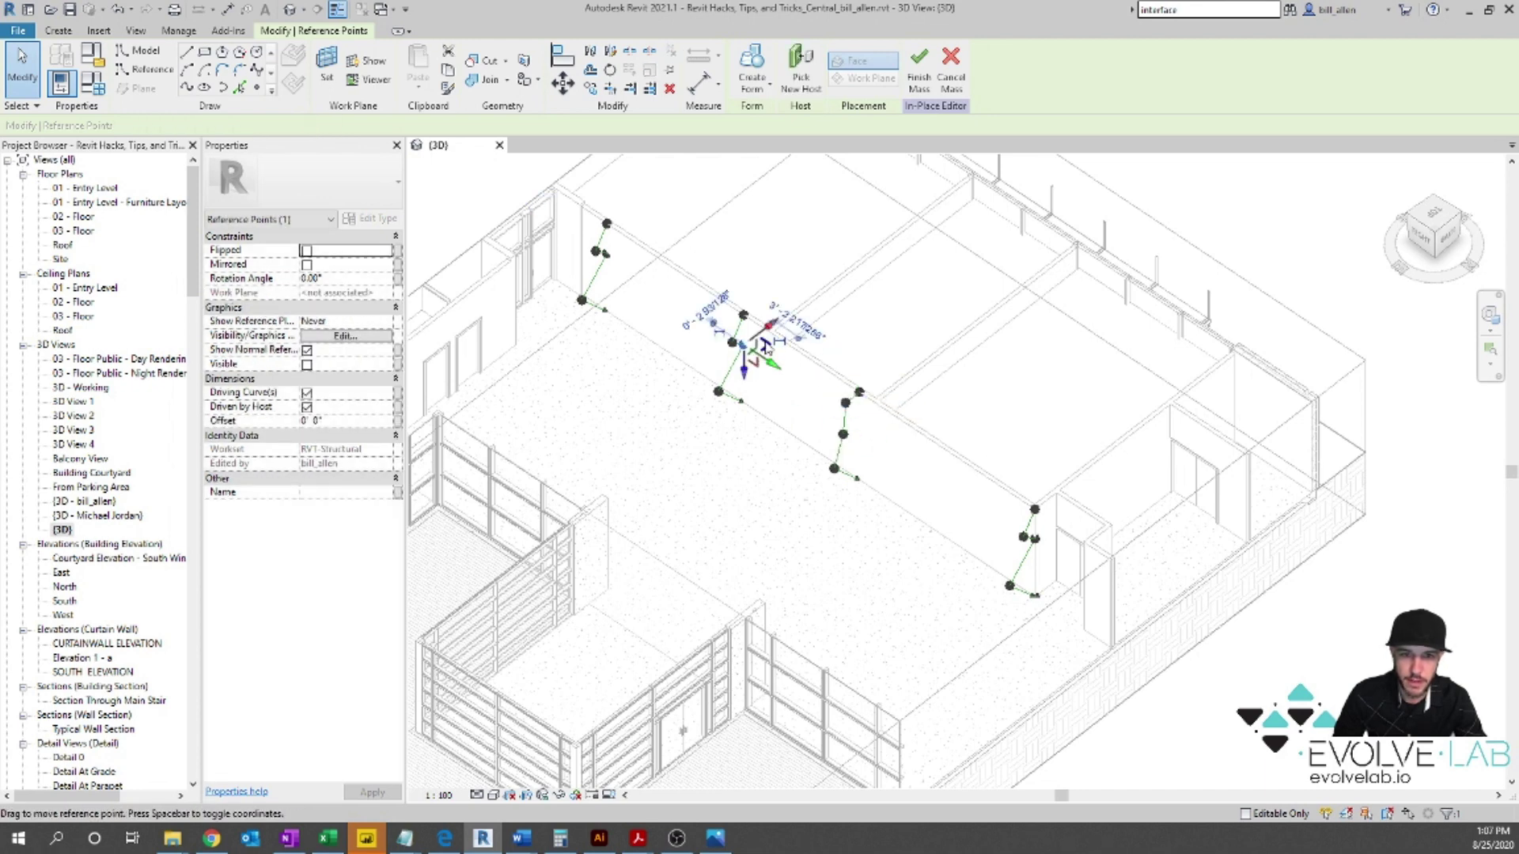
{"action": "left_click_drag", "start_coordinate": [756, 359], "coordinate": [760, 382]}
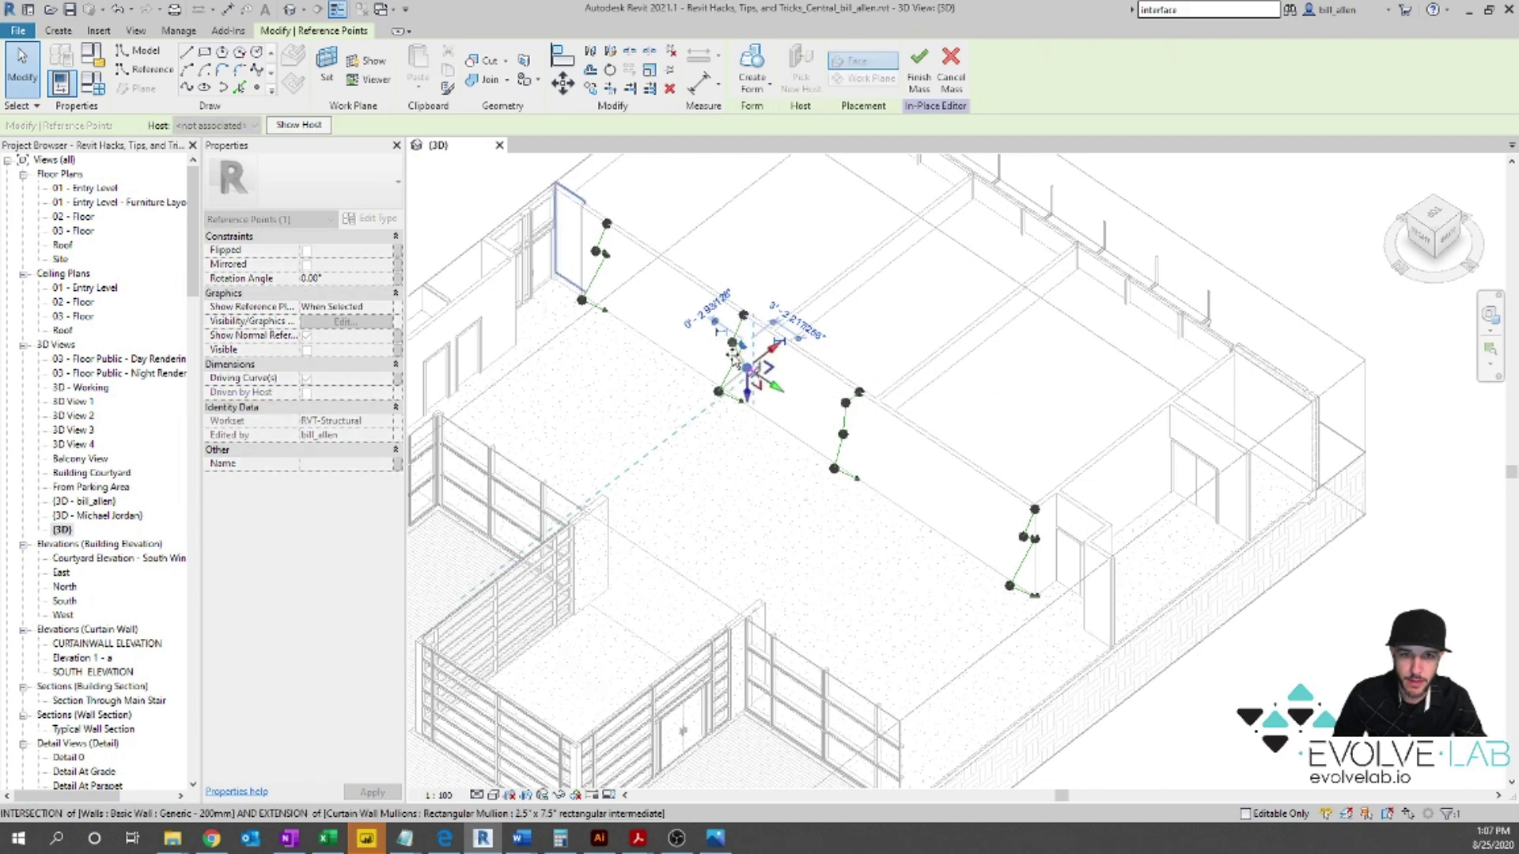
{"action": "left_click", "coordinate": [598, 252]}
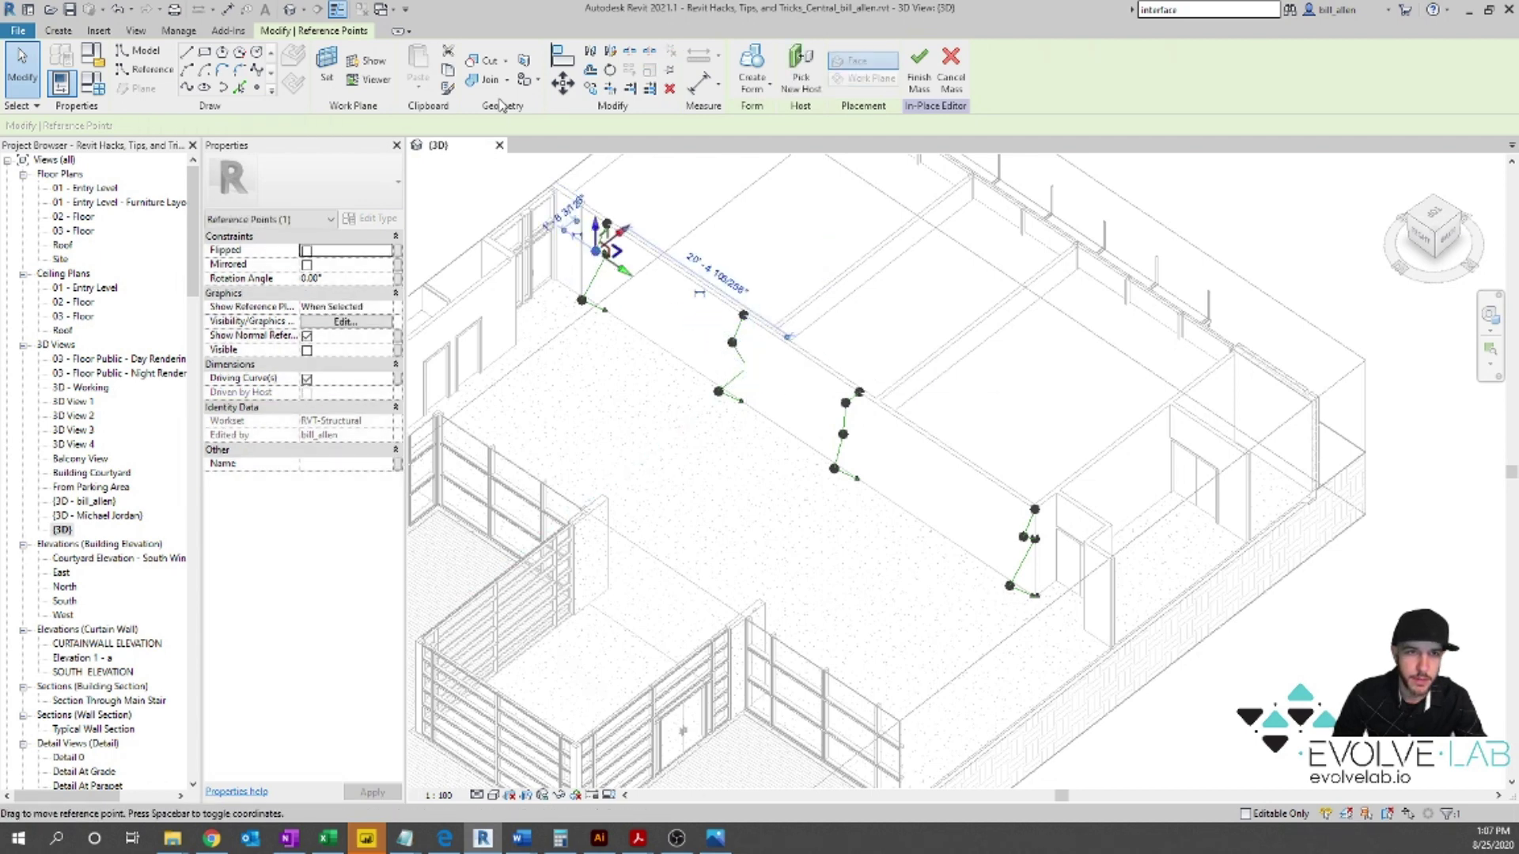
{"action": "left_click_drag", "start_coordinate": [604, 247], "coordinate": [593, 231]}
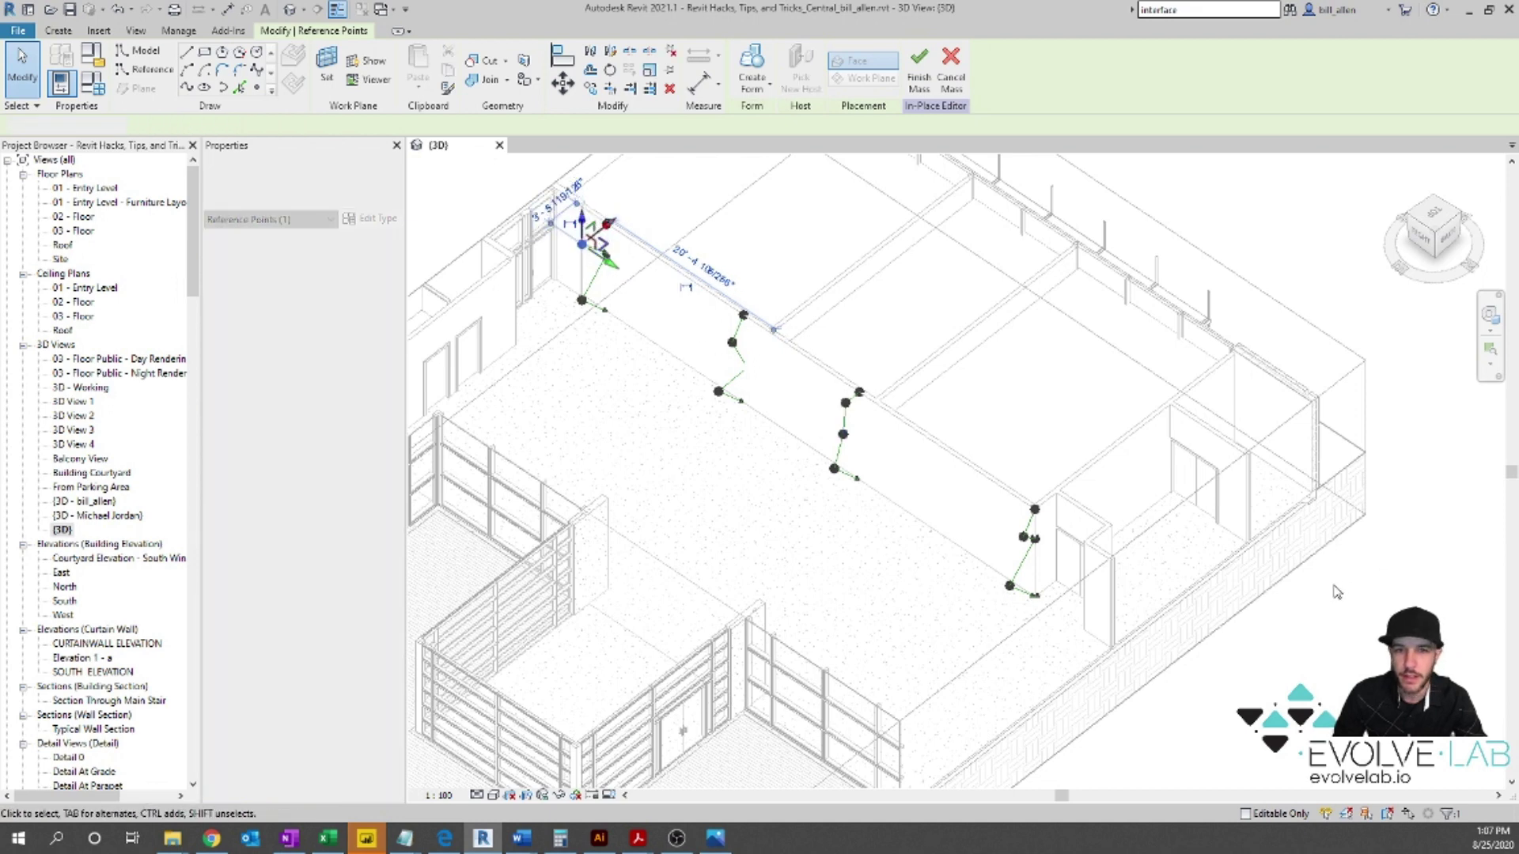
Step: Select all four zigzag reference-line chains and create a form through them
{"action": "left_click", "coordinate": [1334, 585]}
{"action": "key", "text": "Tab"}
{"action": "left_click", "coordinate": [598, 235]}
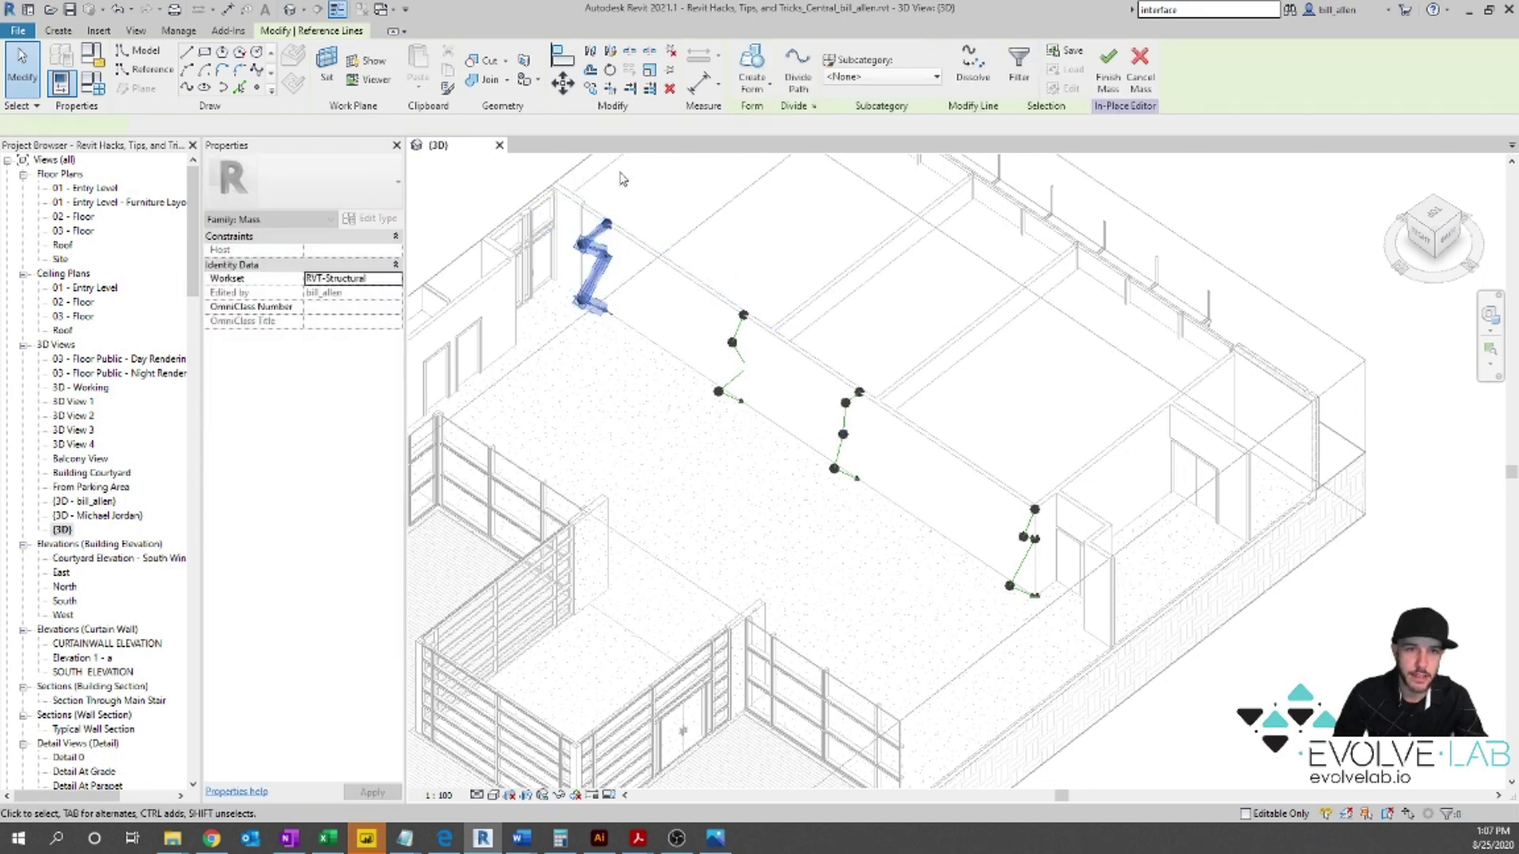
{"action": "left_click", "coordinate": [742, 336], "text": "ctrl"}
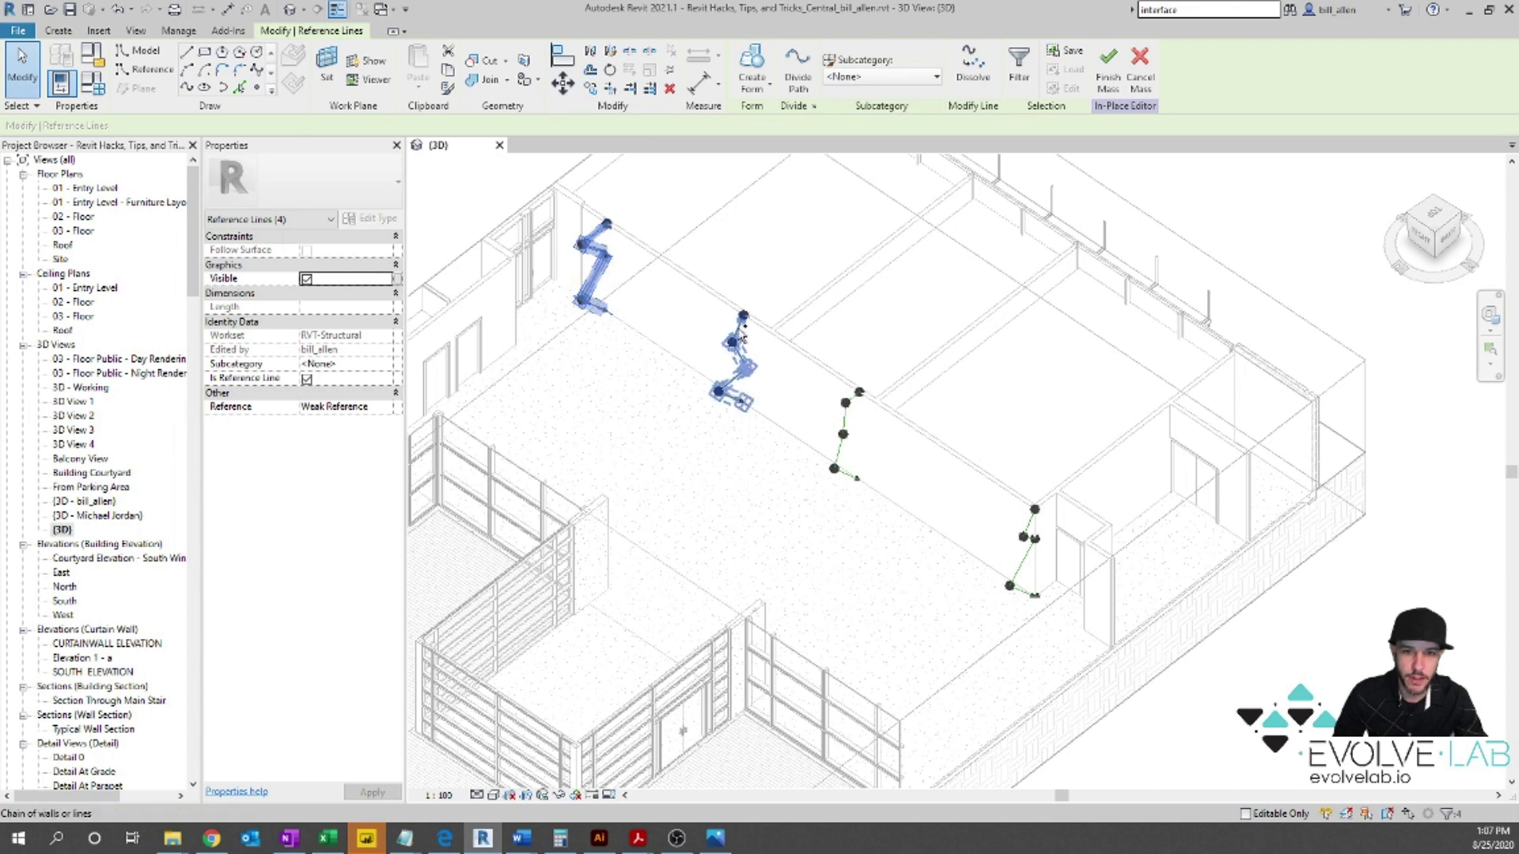
{"action": "left_click", "coordinate": [843, 433], "text": "ctrl"}
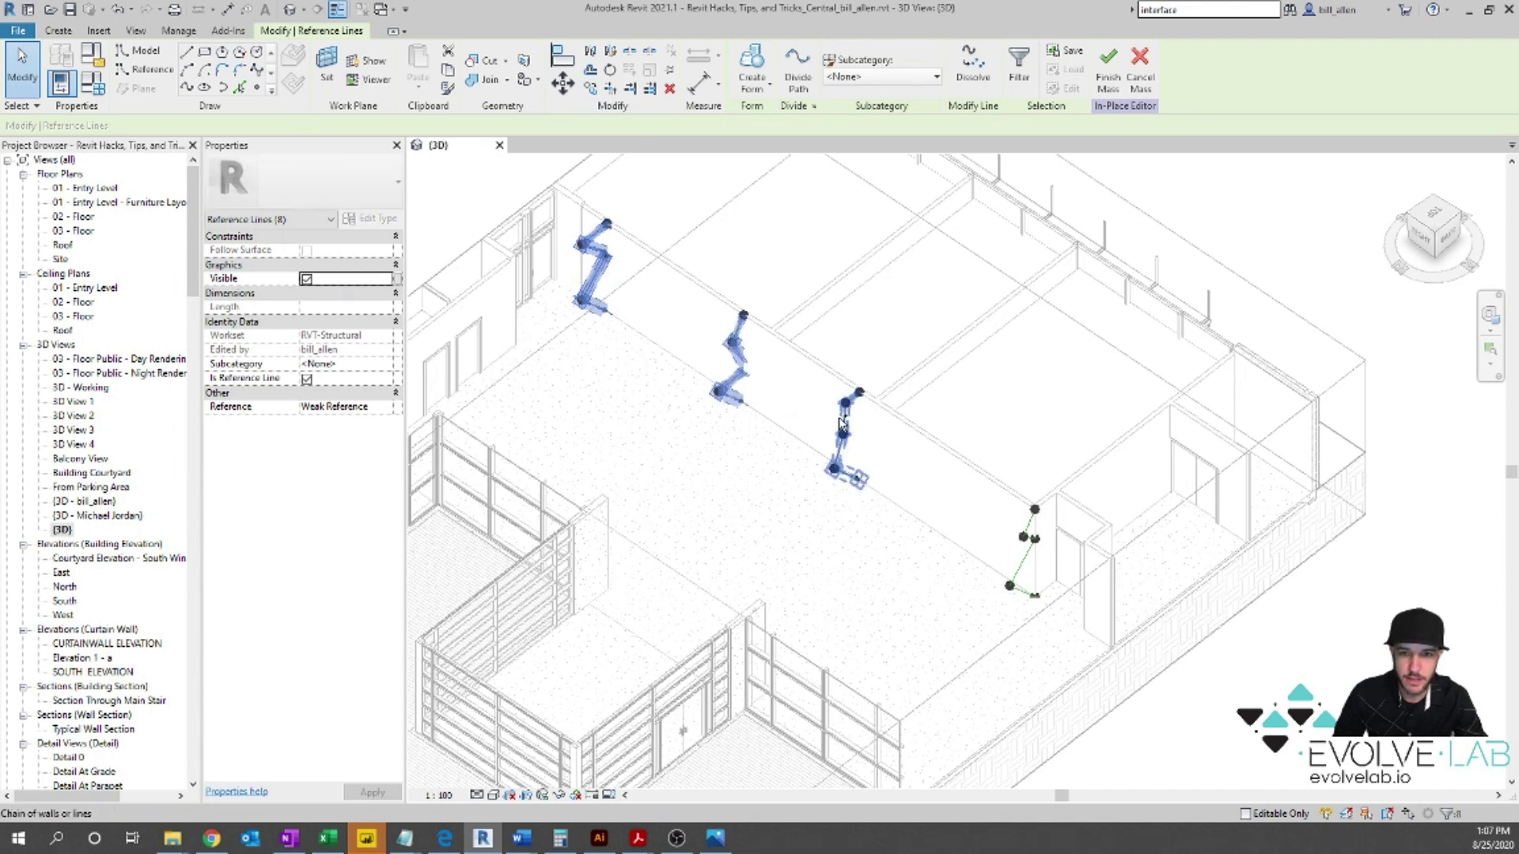
{"action": "left_click", "coordinate": [1031, 571], "text": "ctrl"}
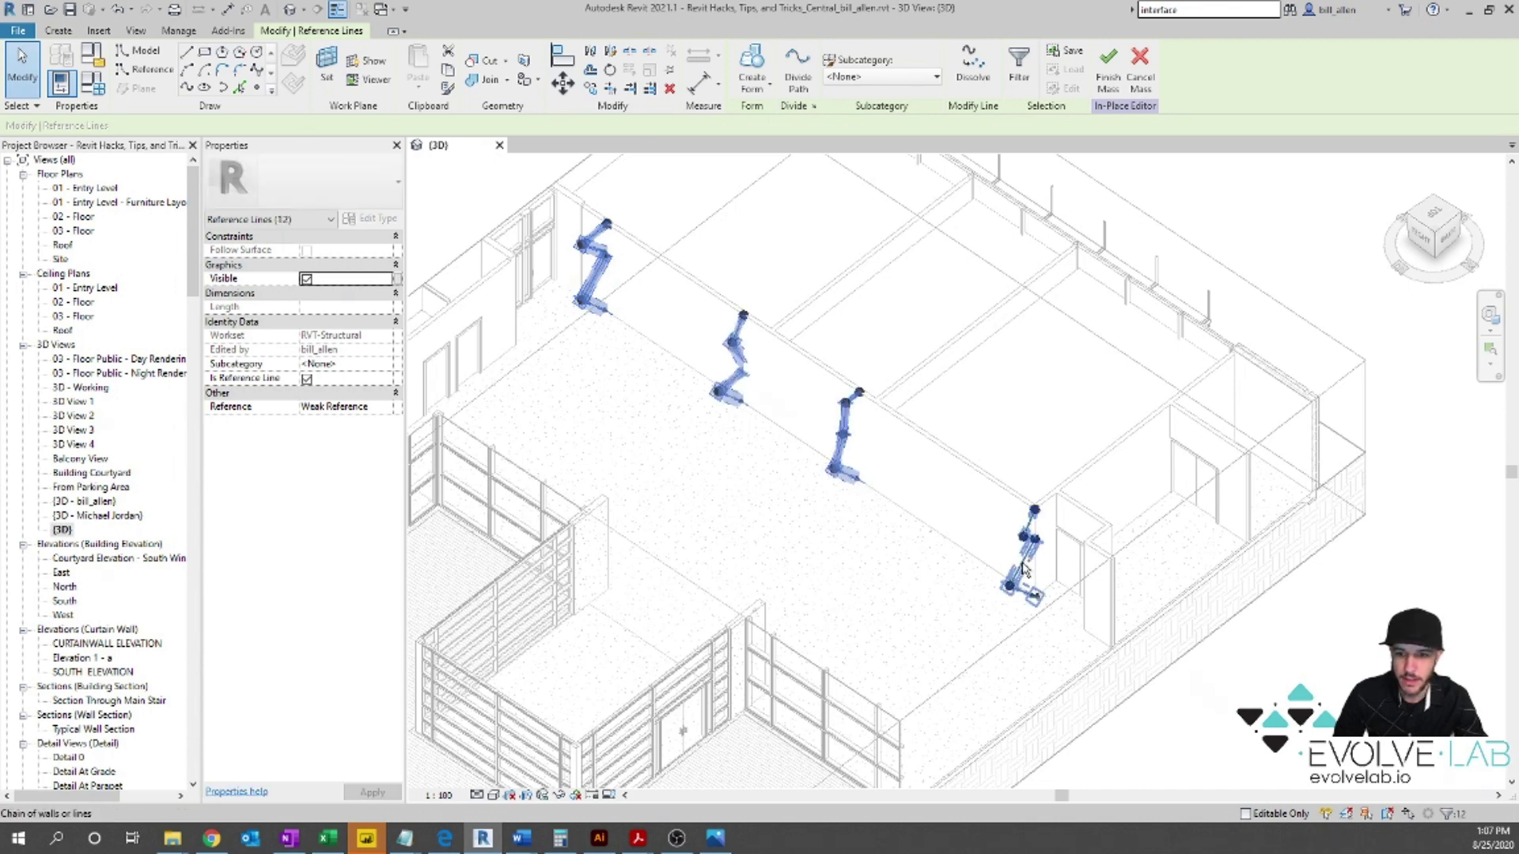
{"action": "left_click", "coordinate": [755, 67]}
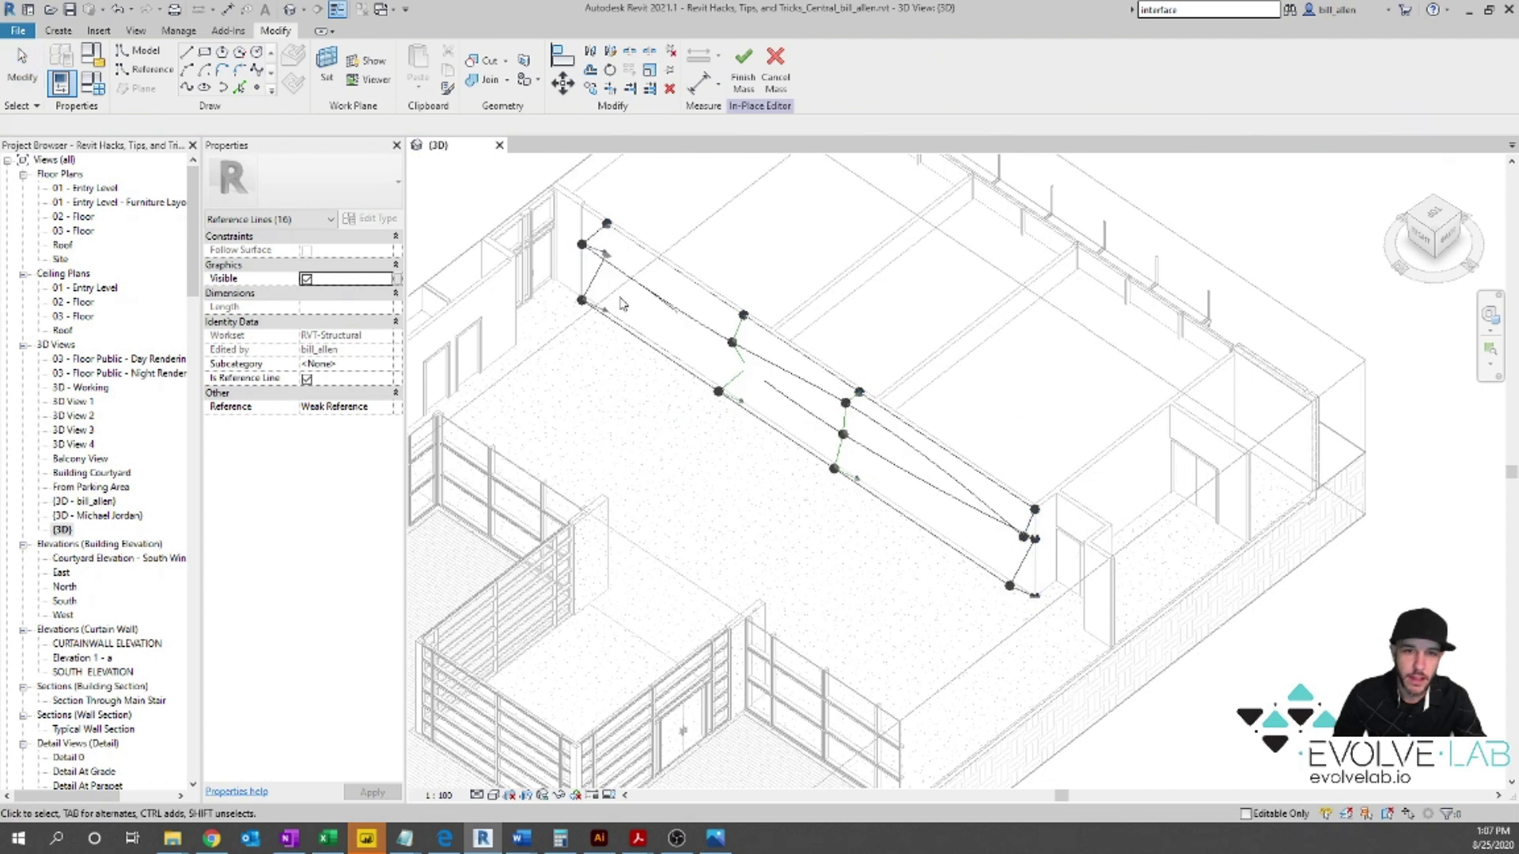
Step: Divide the surfaces of the new form and select its three upper divided surfaces, leaving out the narrow bottom one
{"action": "left_click", "coordinate": [795, 402]}
{"action": "mouse_move", "coordinate": [794, 401]}
{"action": "middle_mouse_down", "text": "shift"}
{"action": "mouse_move", "coordinate": [870, 451]}
{"action": "mouse_move", "coordinate": [1053, 469]}
{"action": "mouse_move", "coordinate": [1004, 475]}
{"action": "mouse_move", "coordinate": [958, 455]}
{"action": "mouse_move", "coordinate": [984, 442]}
{"action": "middle_mouse_up", "text": "shift"}
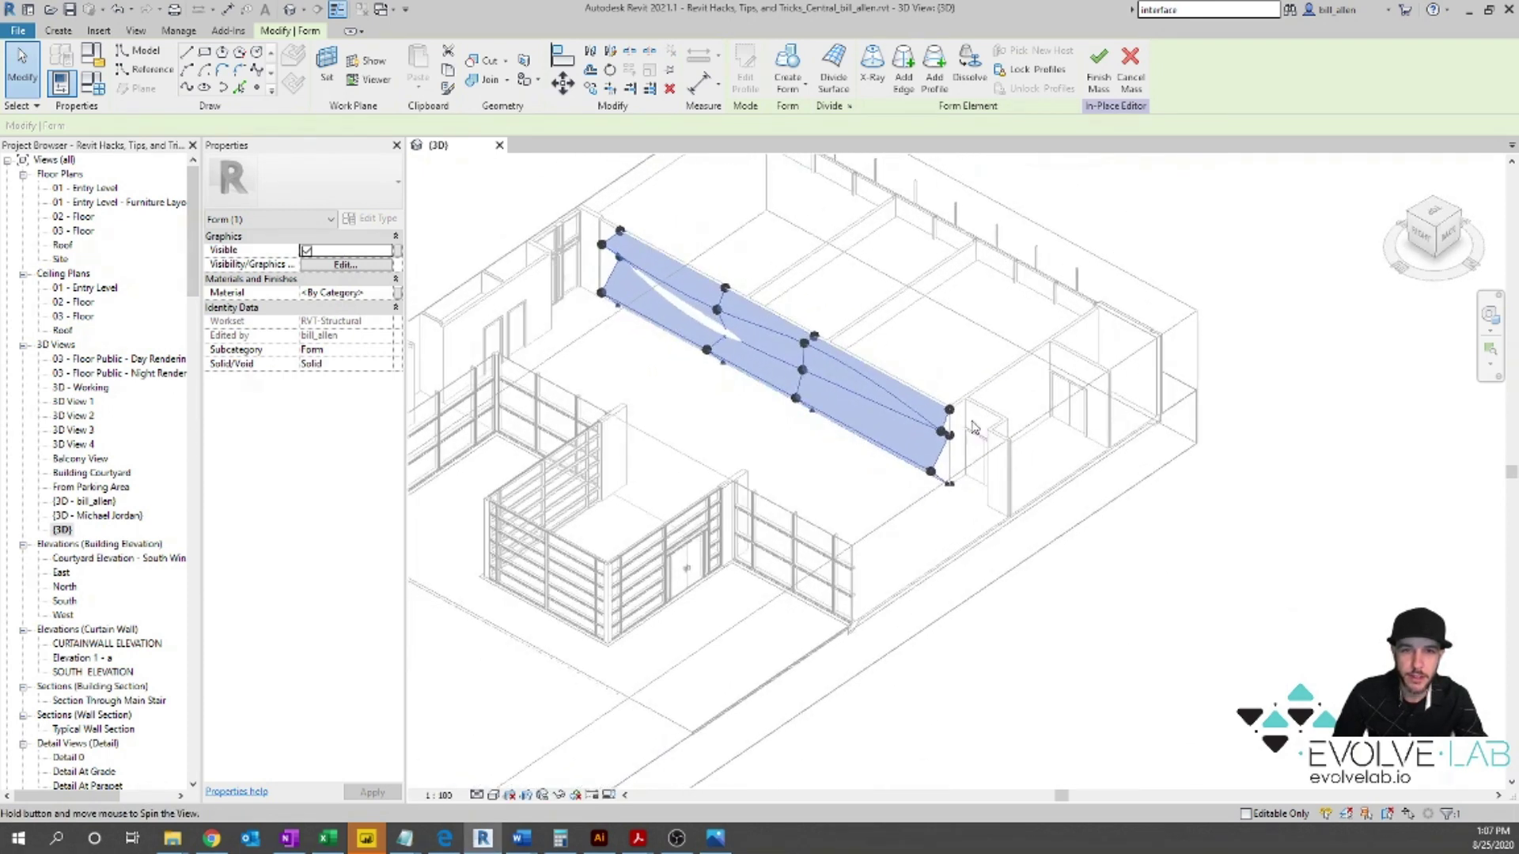
{"action": "left_click", "coordinate": [835, 69]}
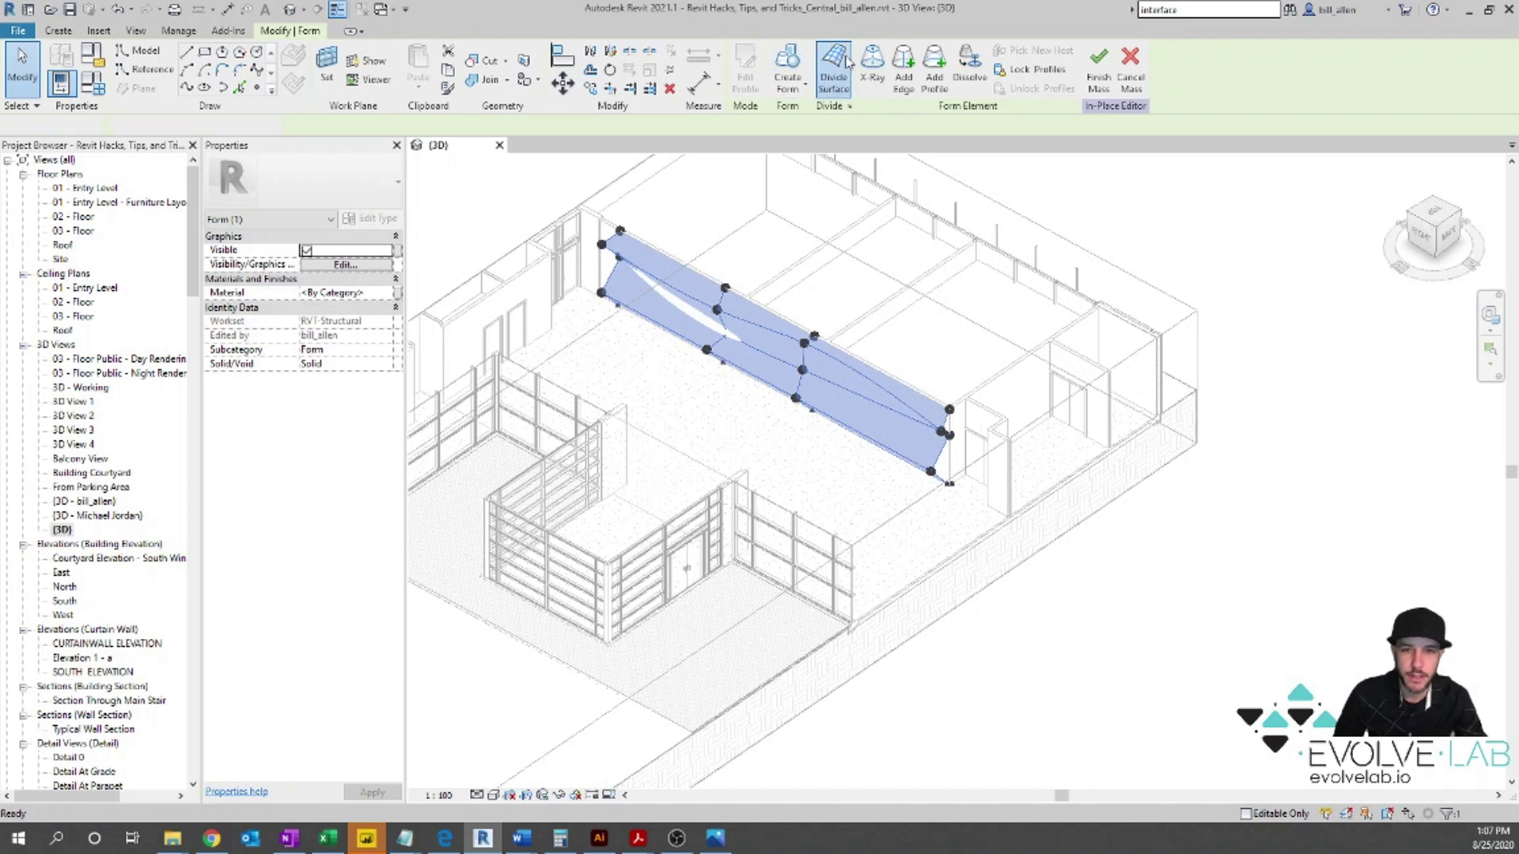
{"action": "scroll", "coordinate": [952, 371], "scroll_direction": "up", "scroll_amount": 3}
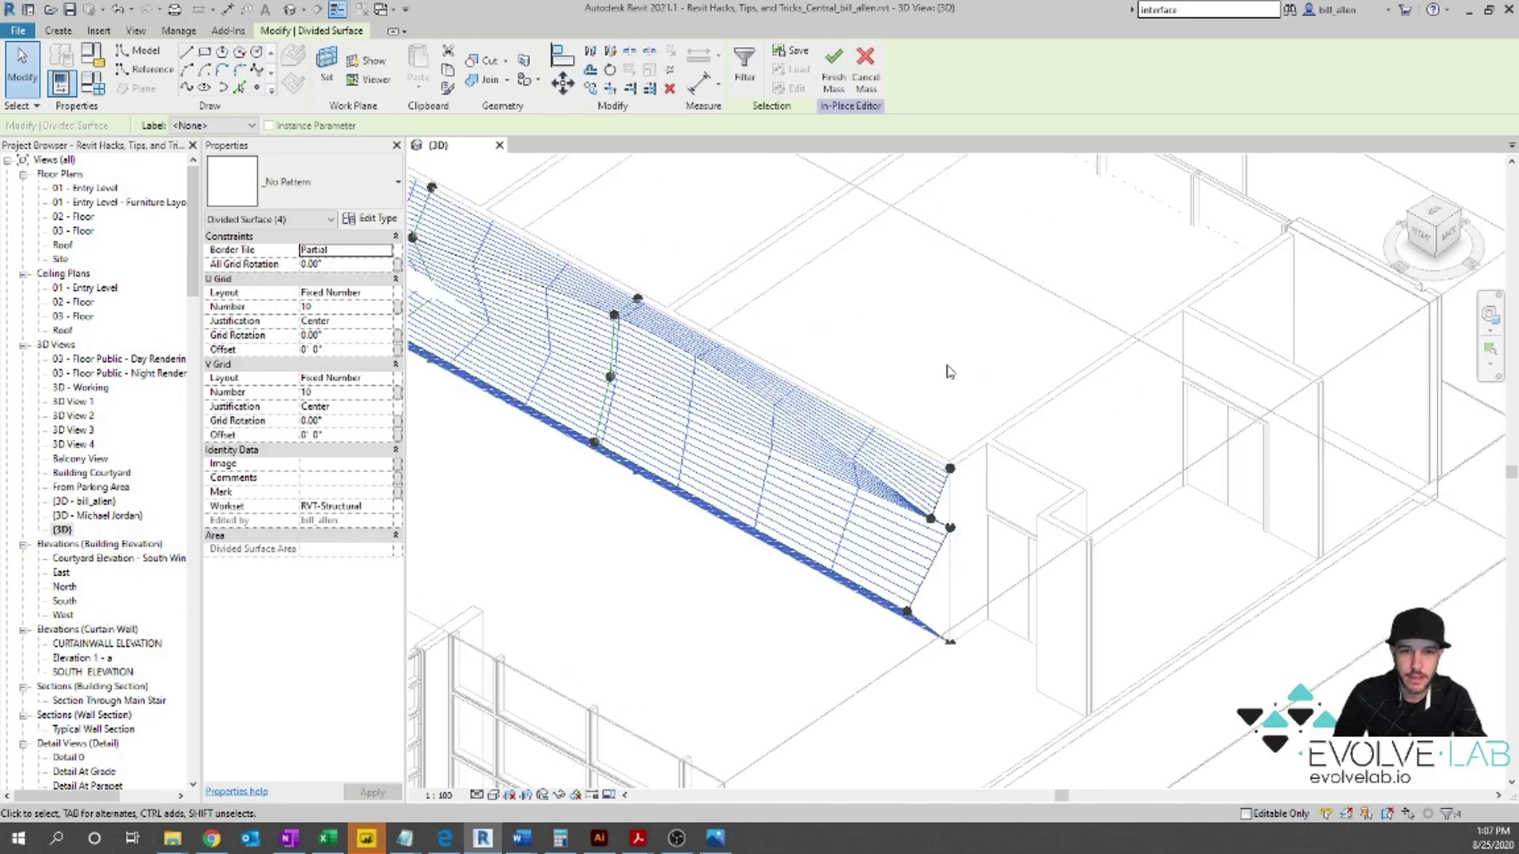
{"action": "middle_click_drag", "start_coordinate": [797, 307], "coordinate": [1075, 427]}
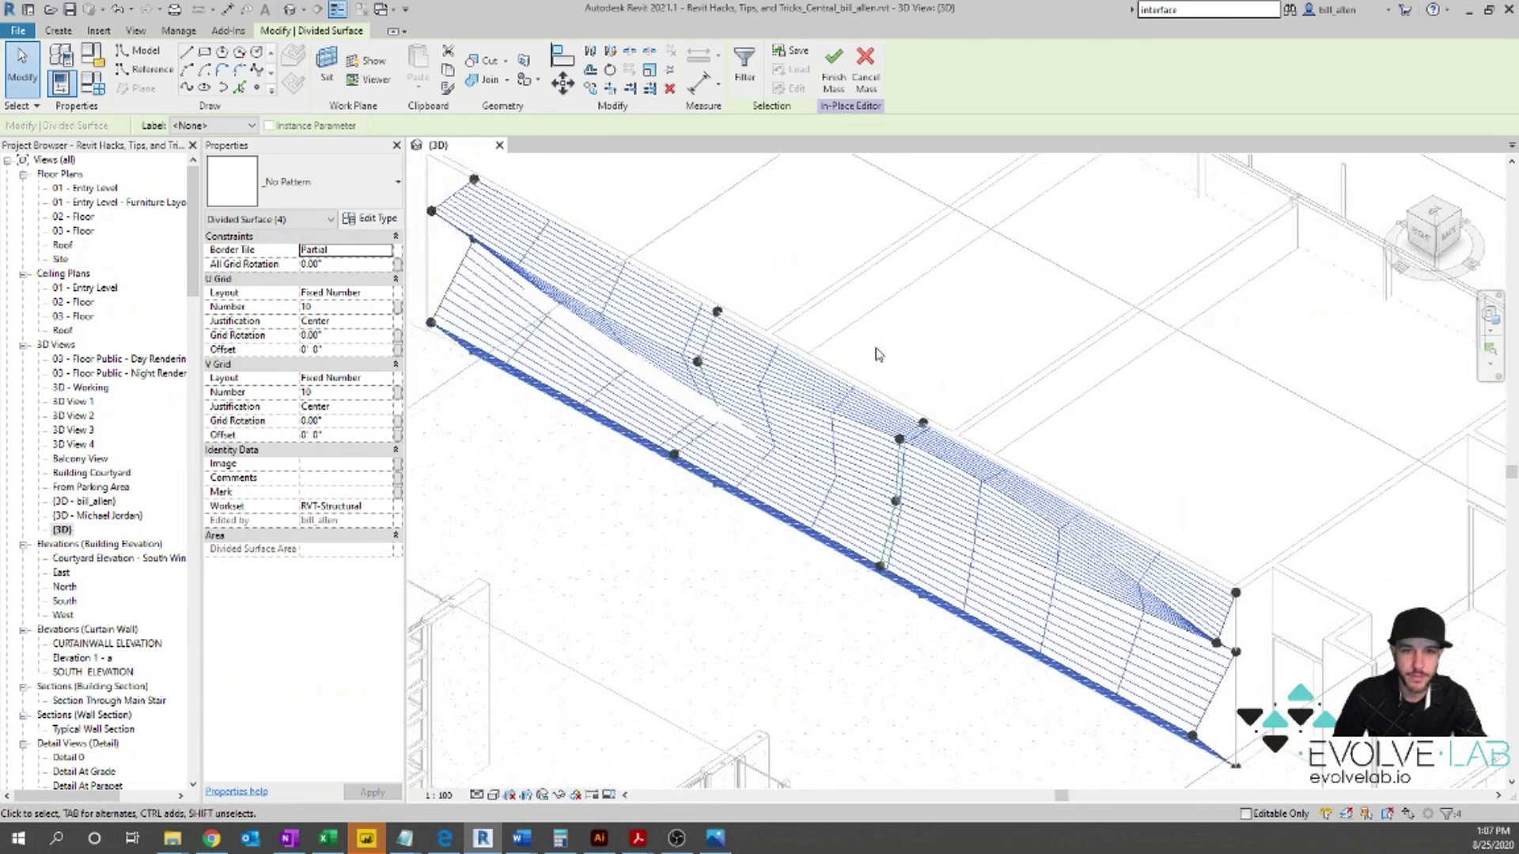
{"action": "scroll", "coordinate": [791, 272], "scroll_direction": "down", "scroll_amount": 2}
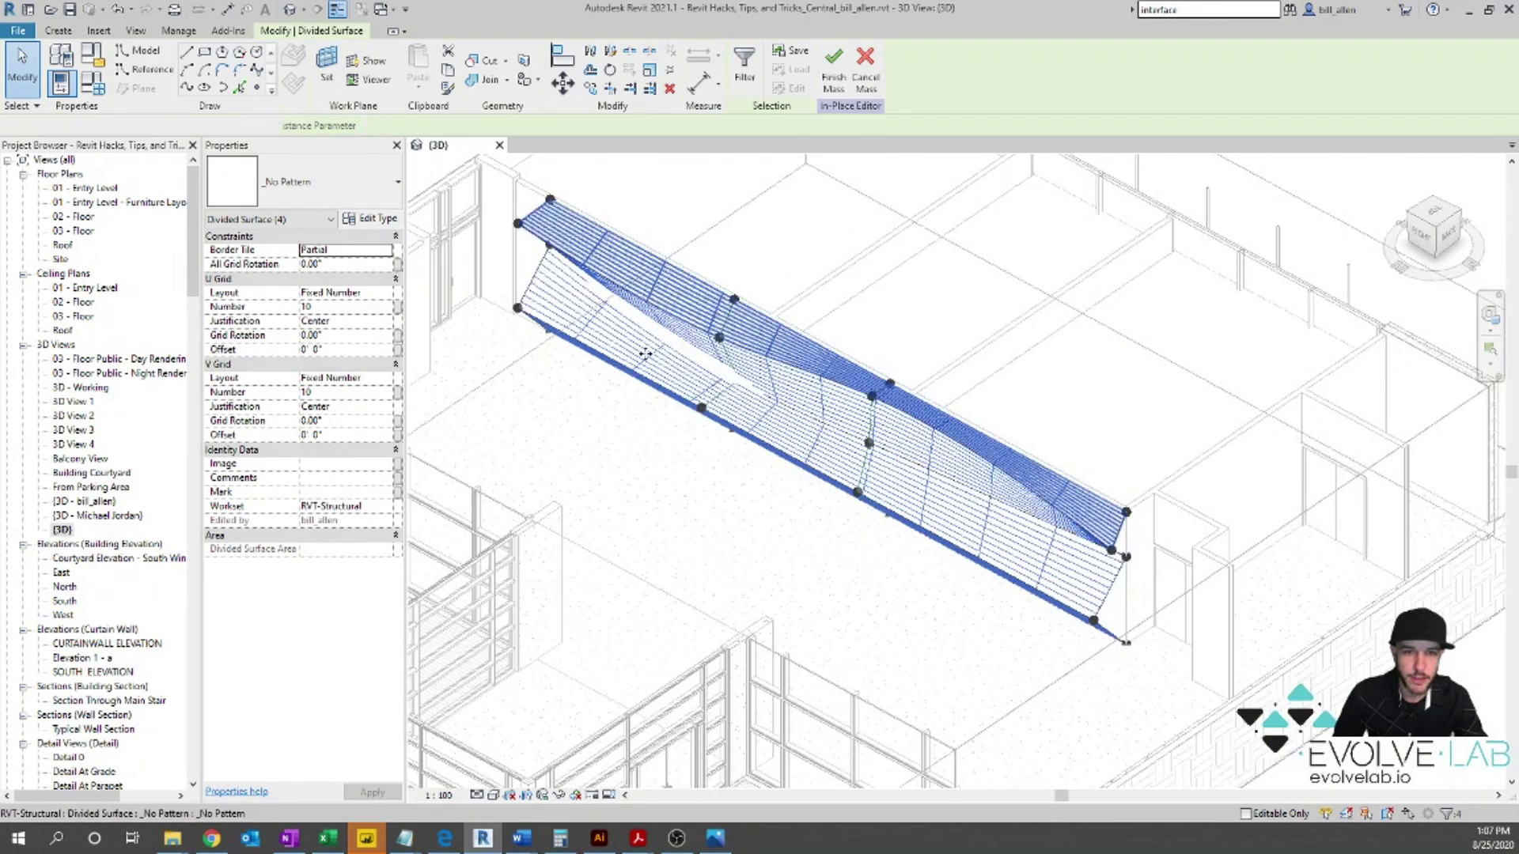
{"action": "left_click", "coordinate": [617, 336]}
{"action": "left_click", "coordinate": [686, 340]}
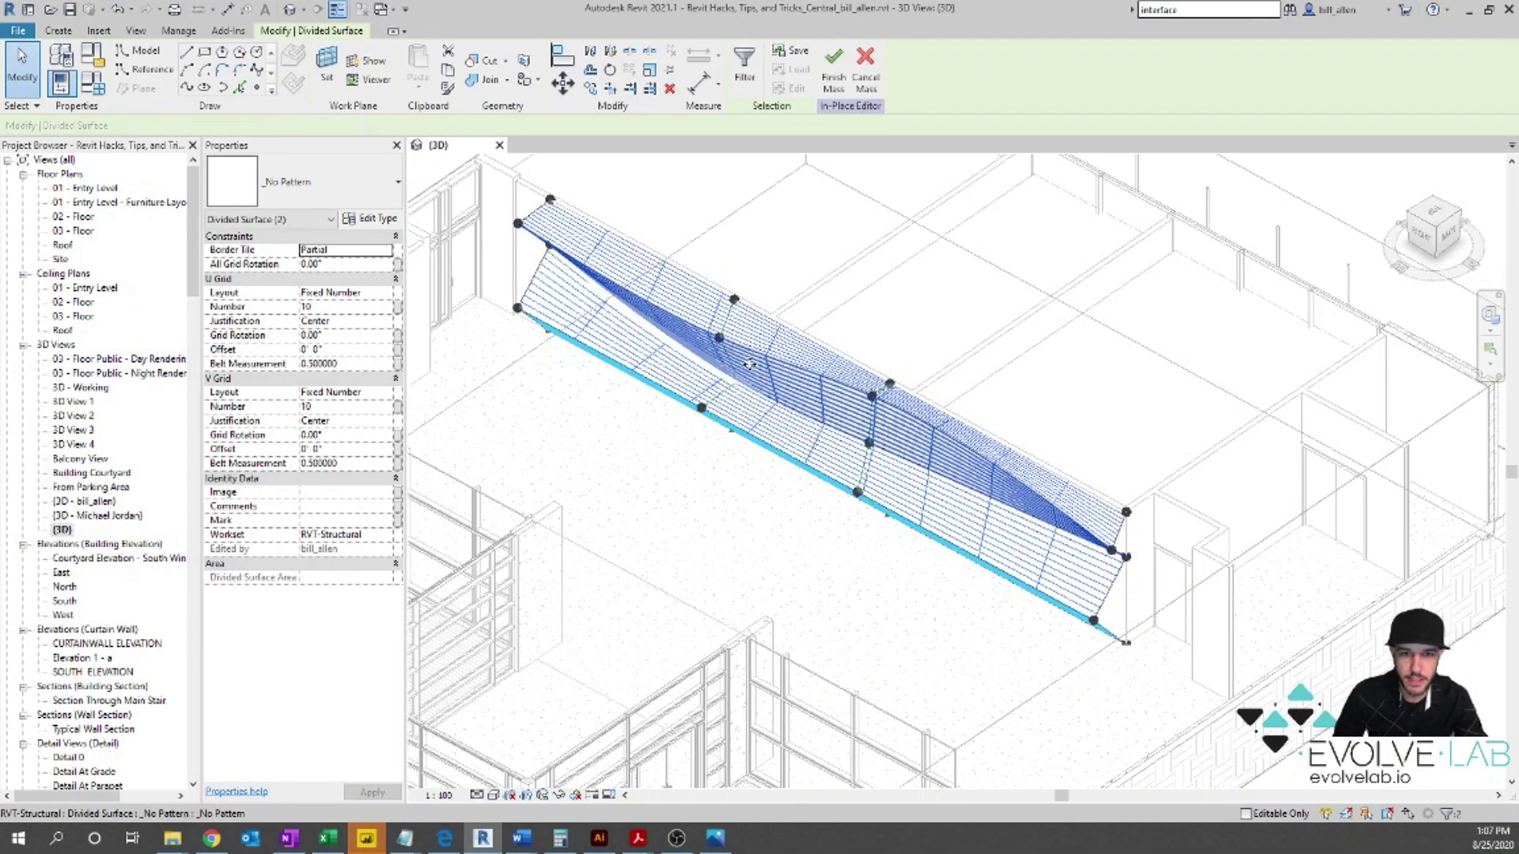
Step: Set the selected divided surfaces' U grid number to 1 and V grid number to 55
{"action": "left_click", "coordinate": [334, 308]}
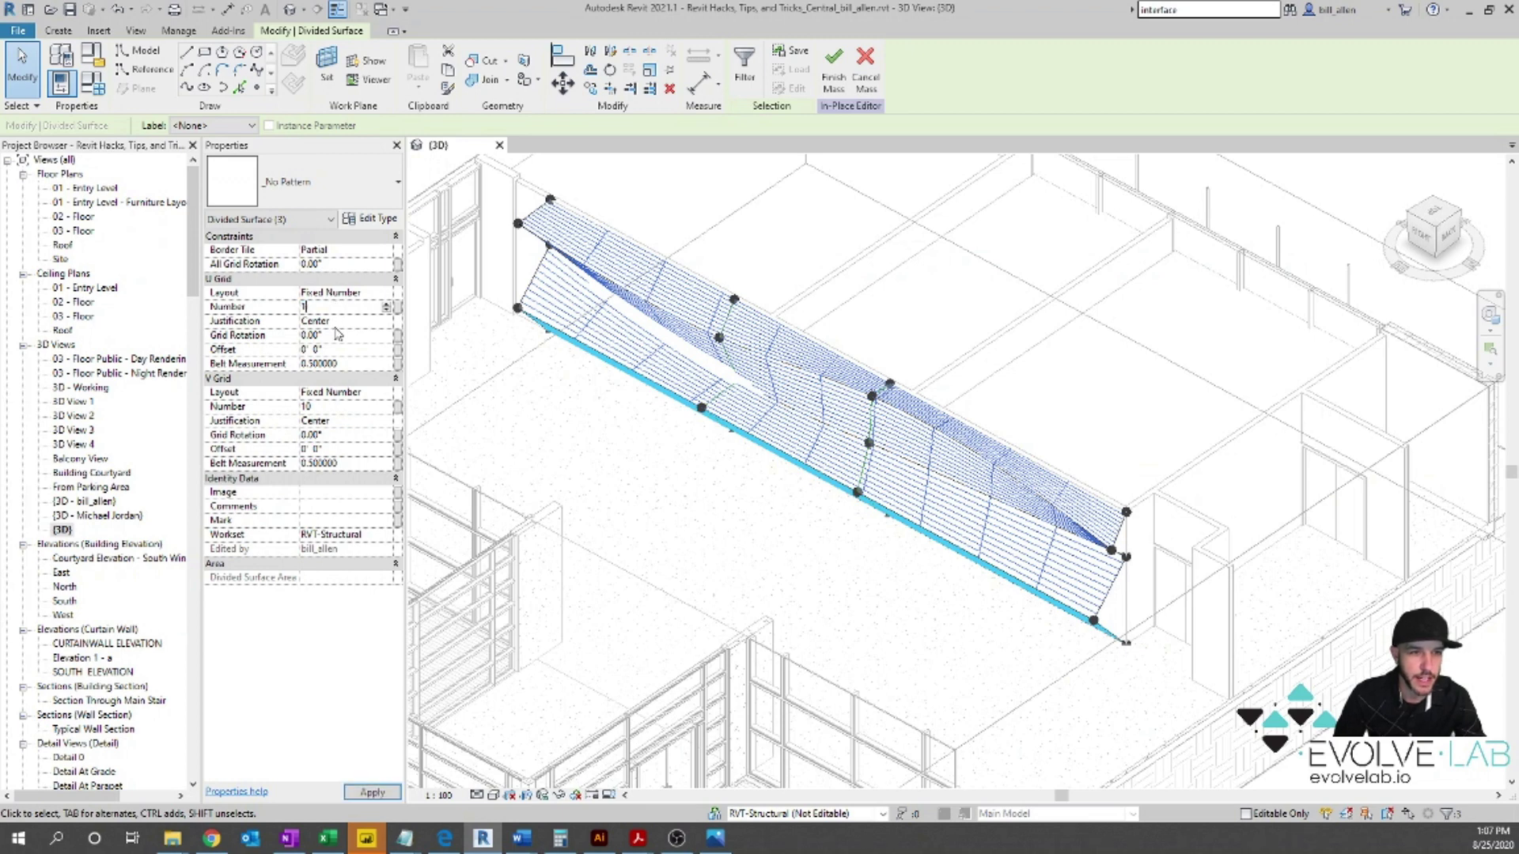
{"action": "left_click", "coordinate": [337, 408]}
{"action": "left_click", "coordinate": [337, 409]}
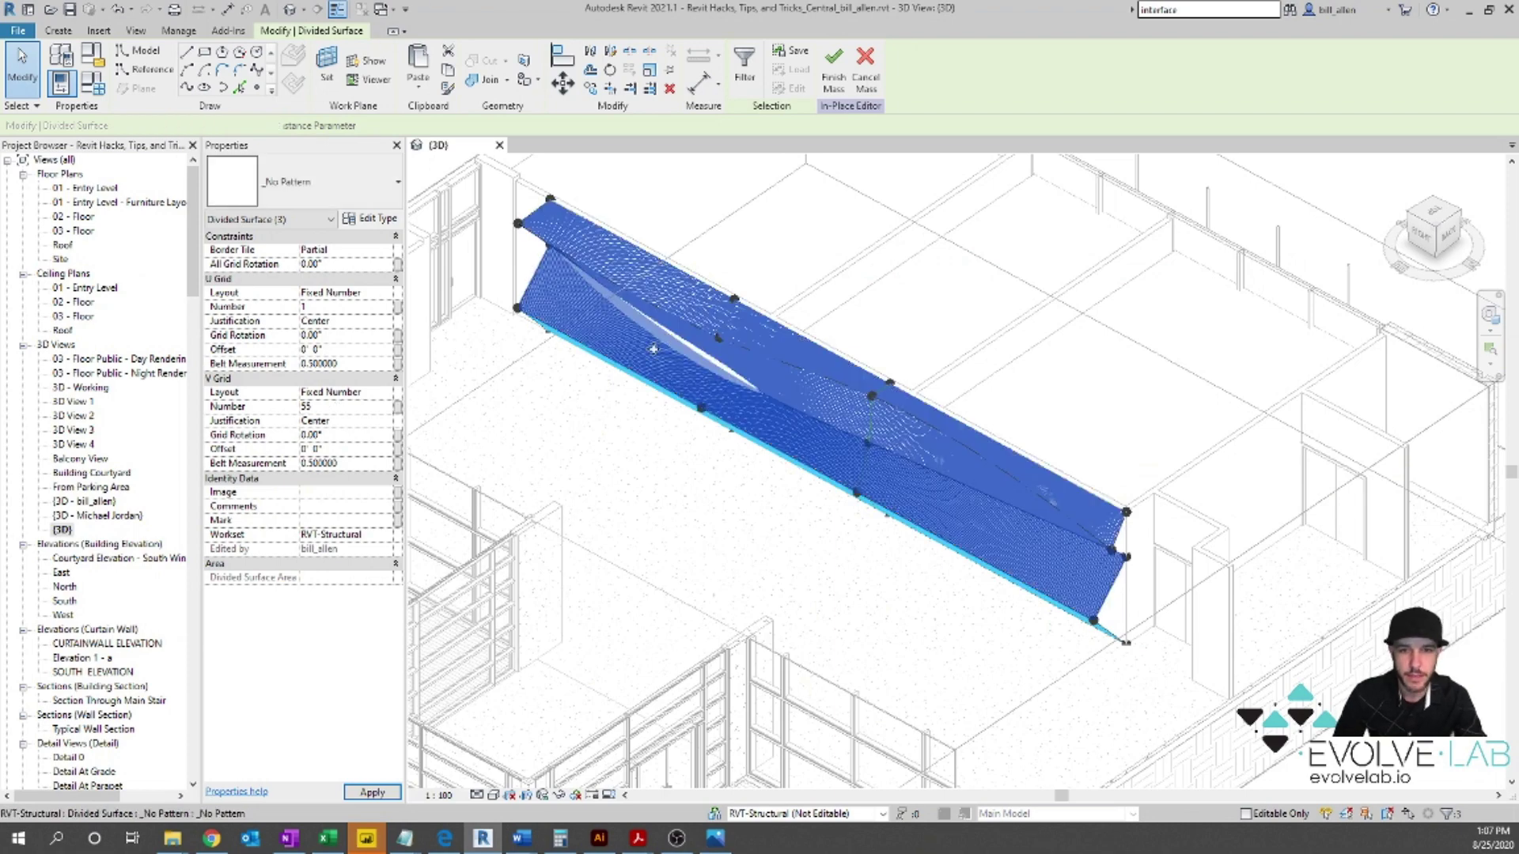
{"action": "scroll", "coordinate": [1142, 514], "scroll_direction": "up", "scroll_amount": 3}
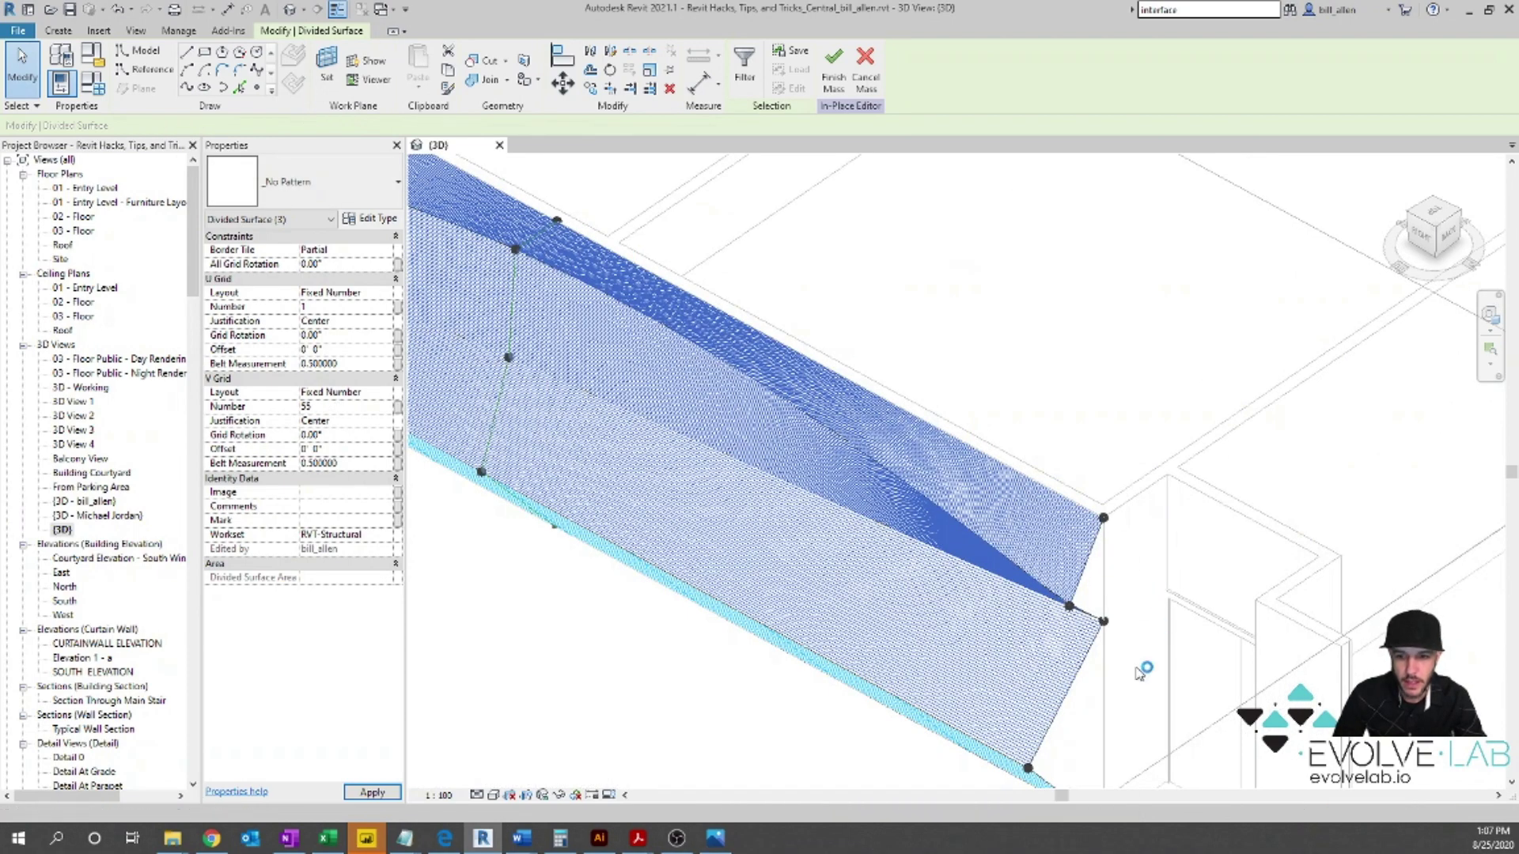
Step: Set the selected divided surfaces' U grid number to 55 and V grid number to 1
{"action": "left_click", "coordinate": [344, 309]}
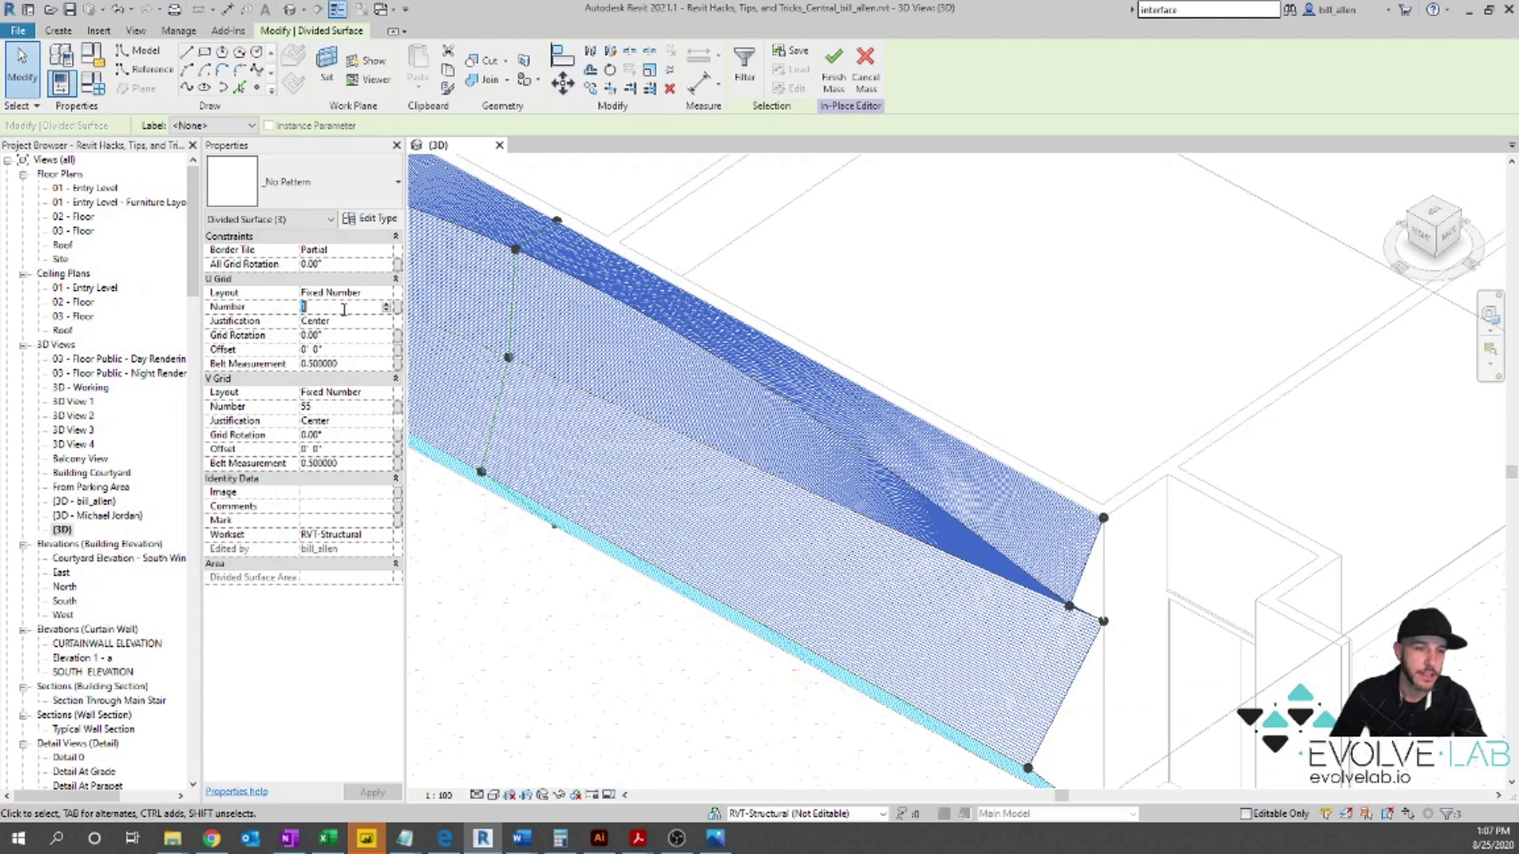
{"action": "left_click", "coordinate": [334, 407]}
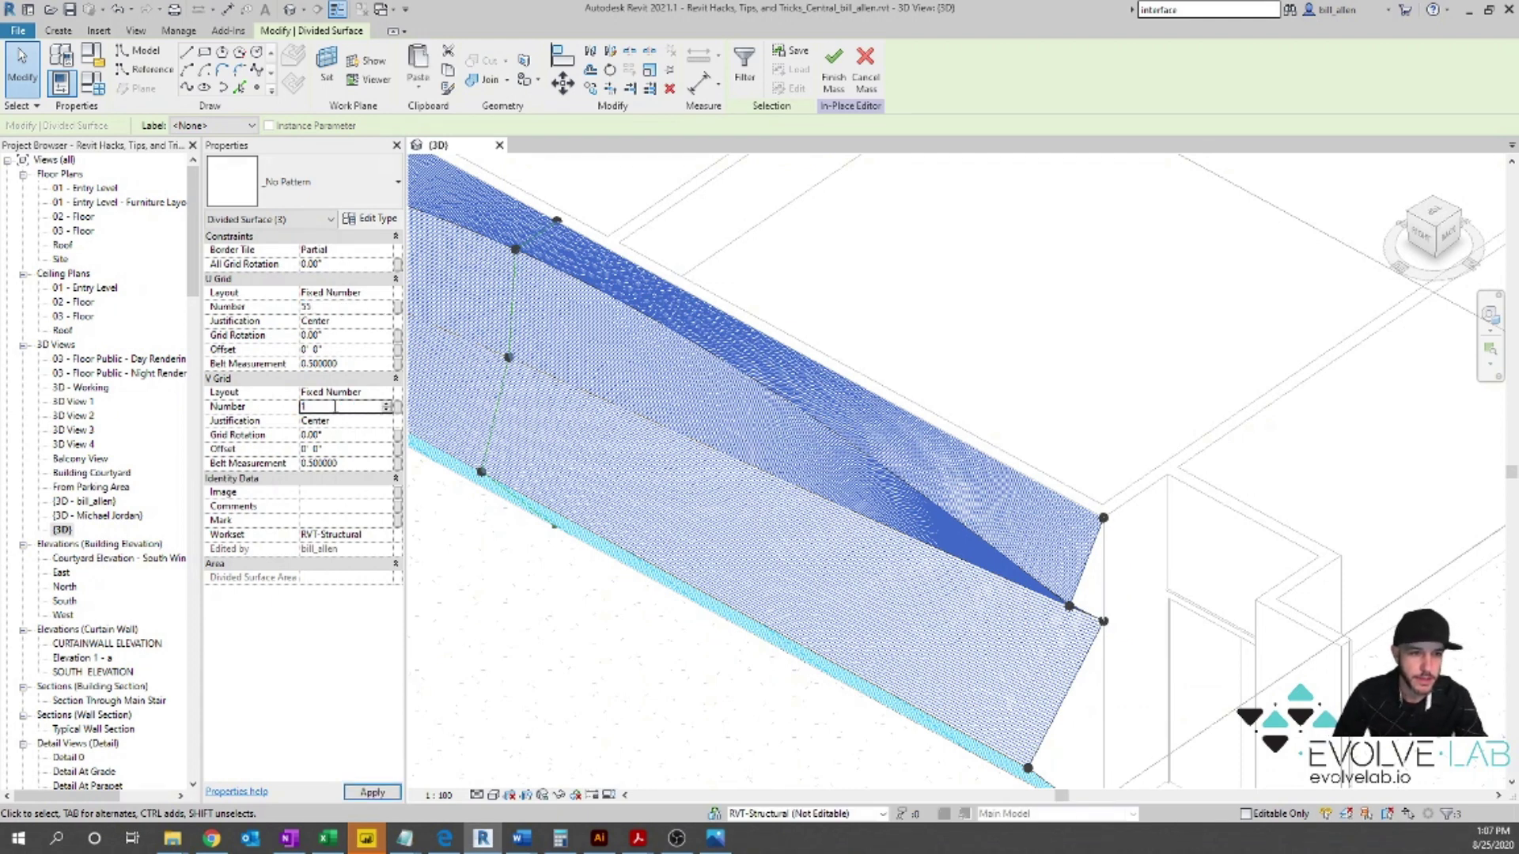
{"action": "type", "text": "1"}
{"action": "key", "text": "Return"}
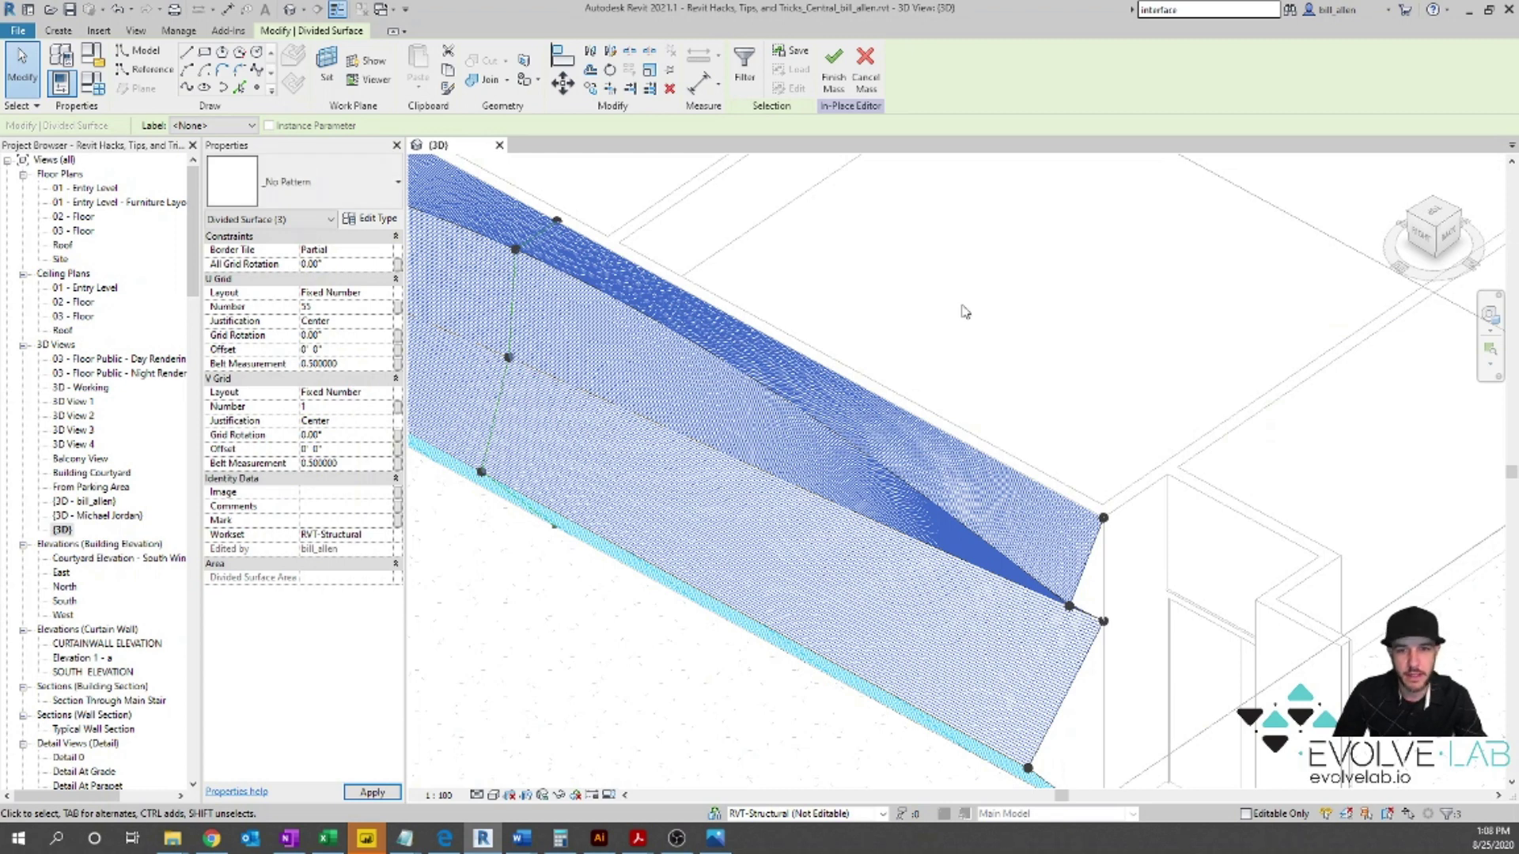
Step: Increase the U grid number of the three selected divided surfaces to 75
{"action": "left_click", "coordinate": [333, 307]}
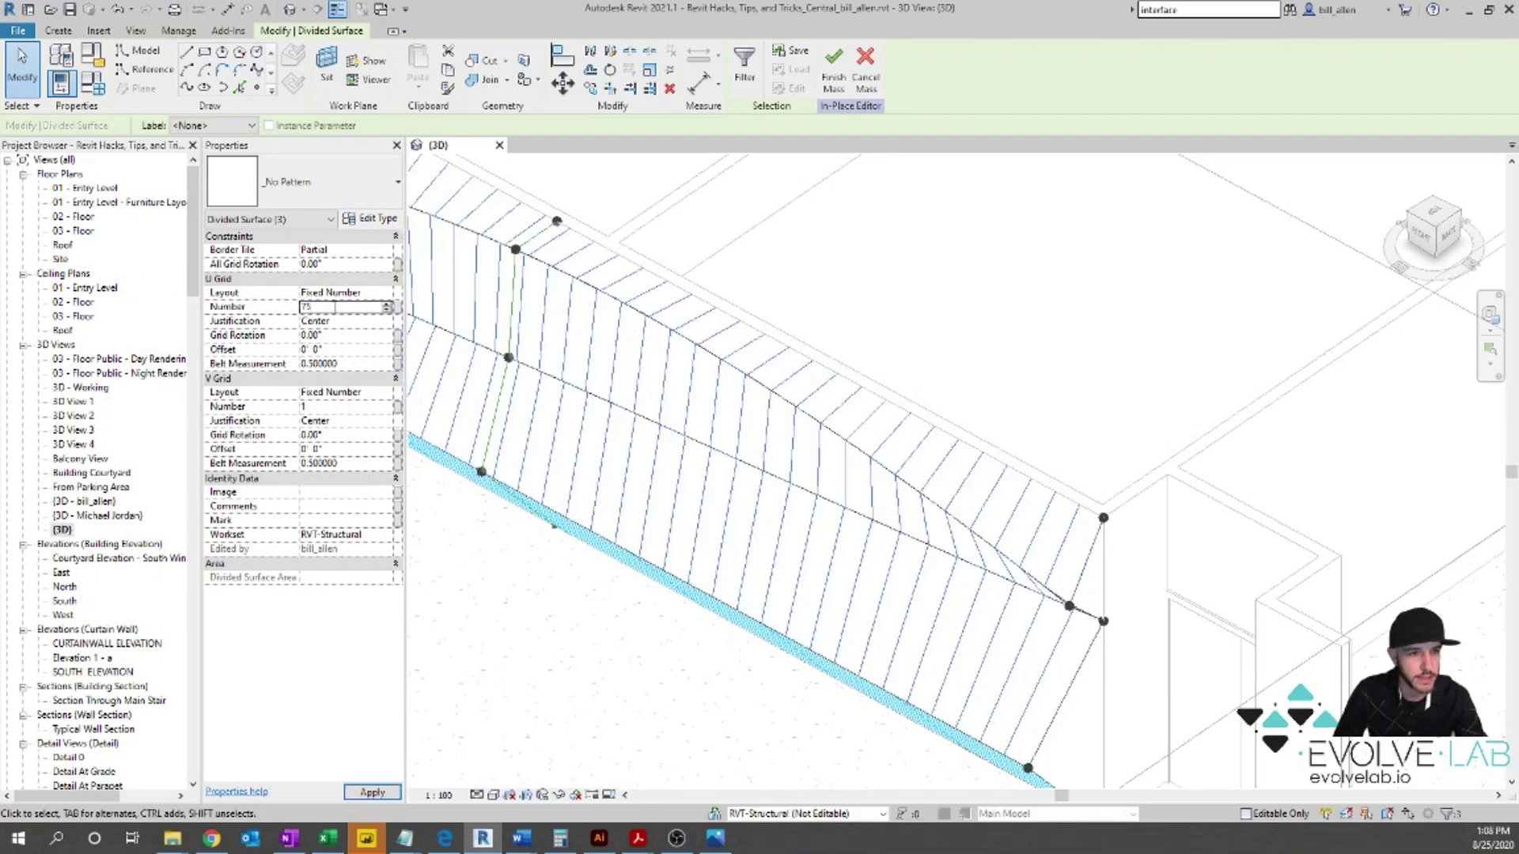
{"action": "key", "text": "Return"}
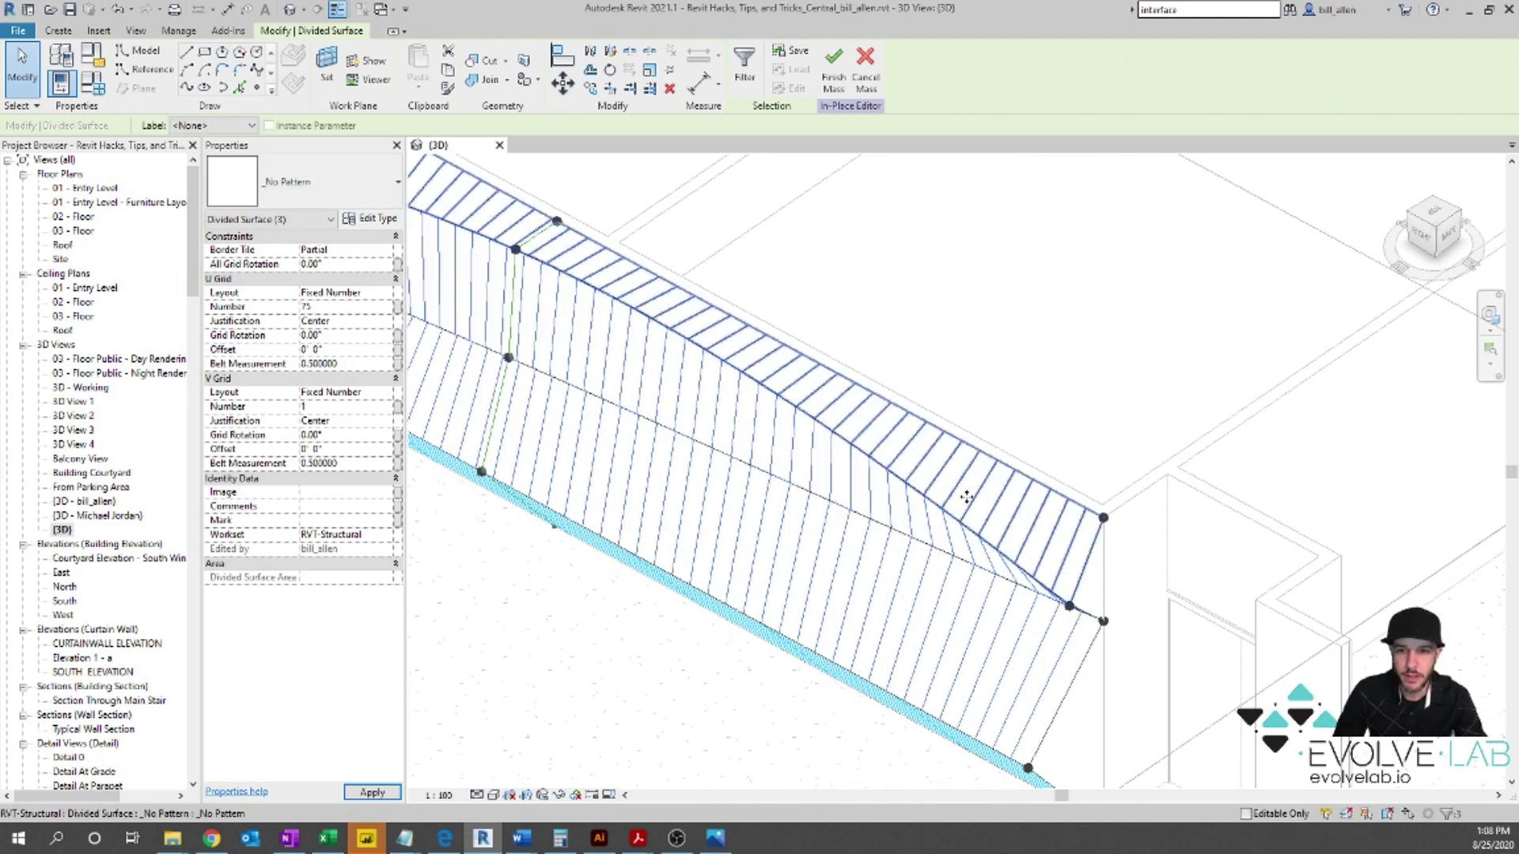
{"action": "scroll", "coordinate": [1066, 409], "scroll_direction": "down", "scroll_amount": 4}
{"action": "scroll", "coordinate": [1066, 409], "scroll_direction": "down", "scroll_amount": 4}
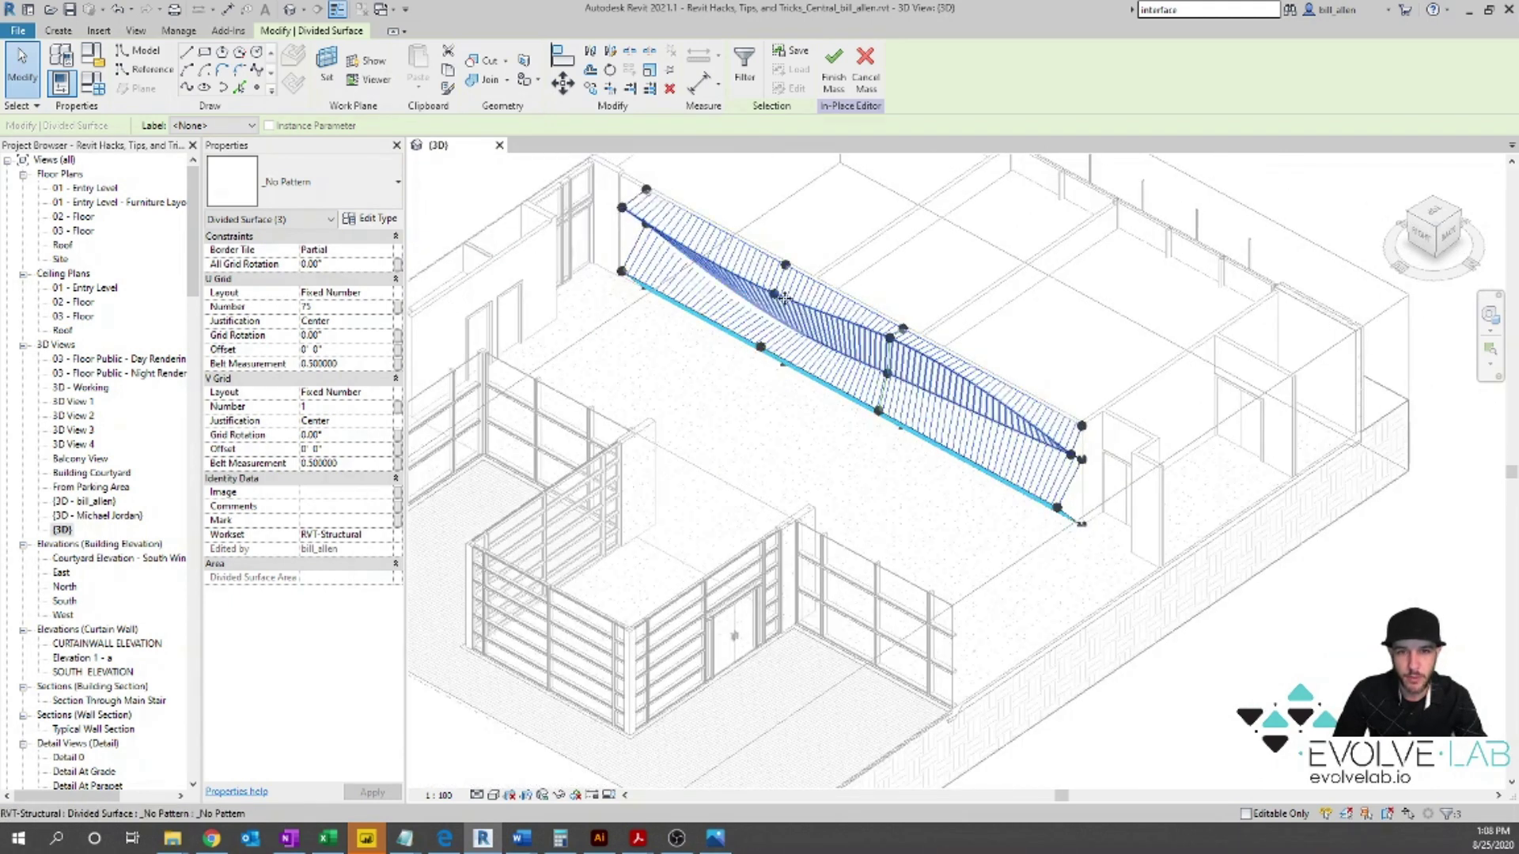
Step: Select the reference-line chain of the second profile from the far end and temporarily isolate it in the 3D view
{"action": "key", "text": "Tab"}
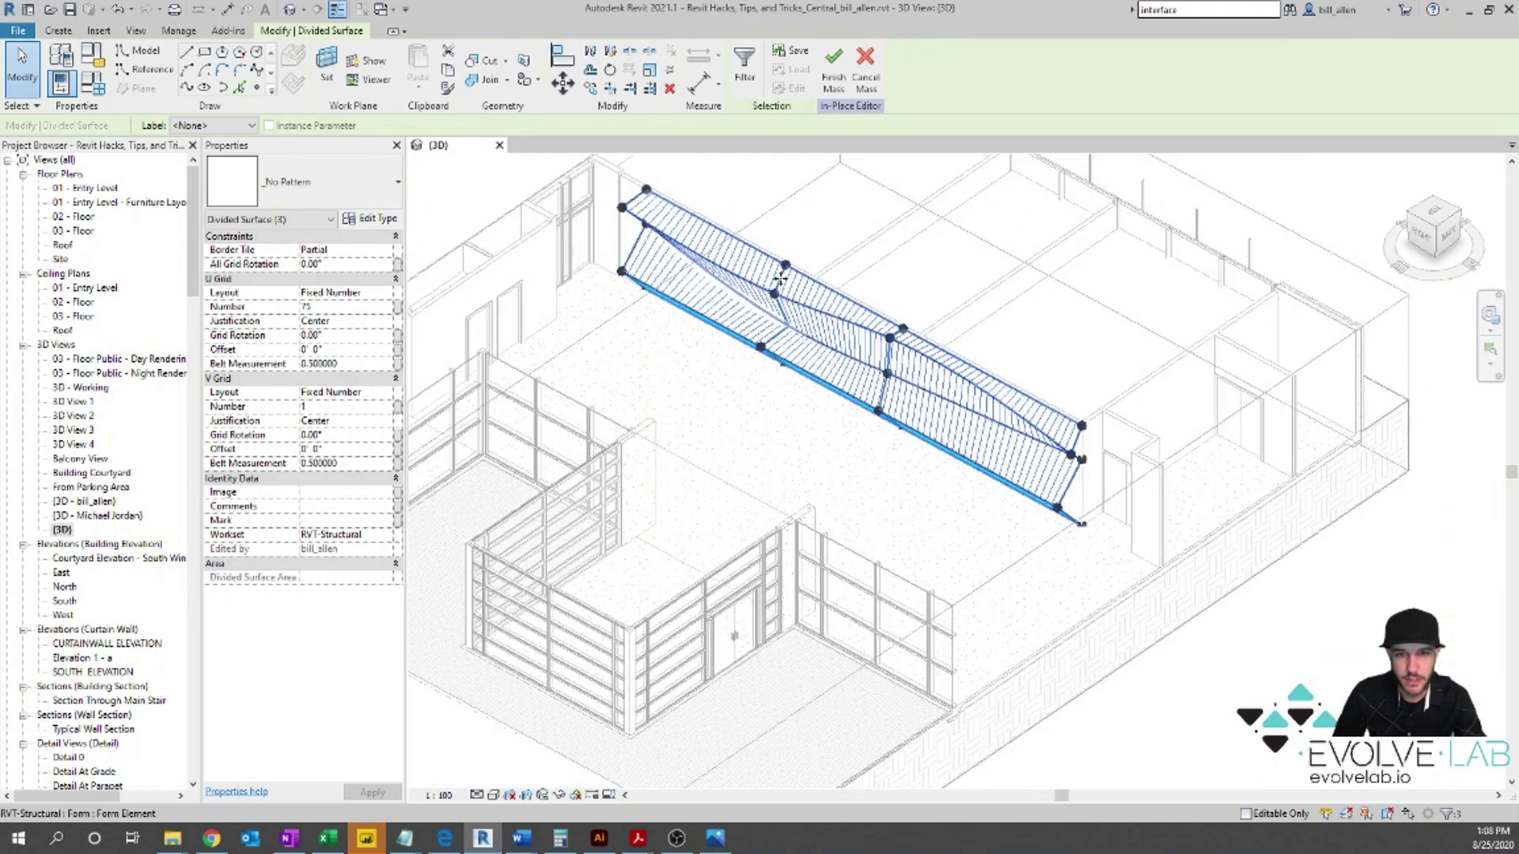
{"action": "key", "text": "Tab"}
{"action": "left_click", "coordinate": [780, 278]}
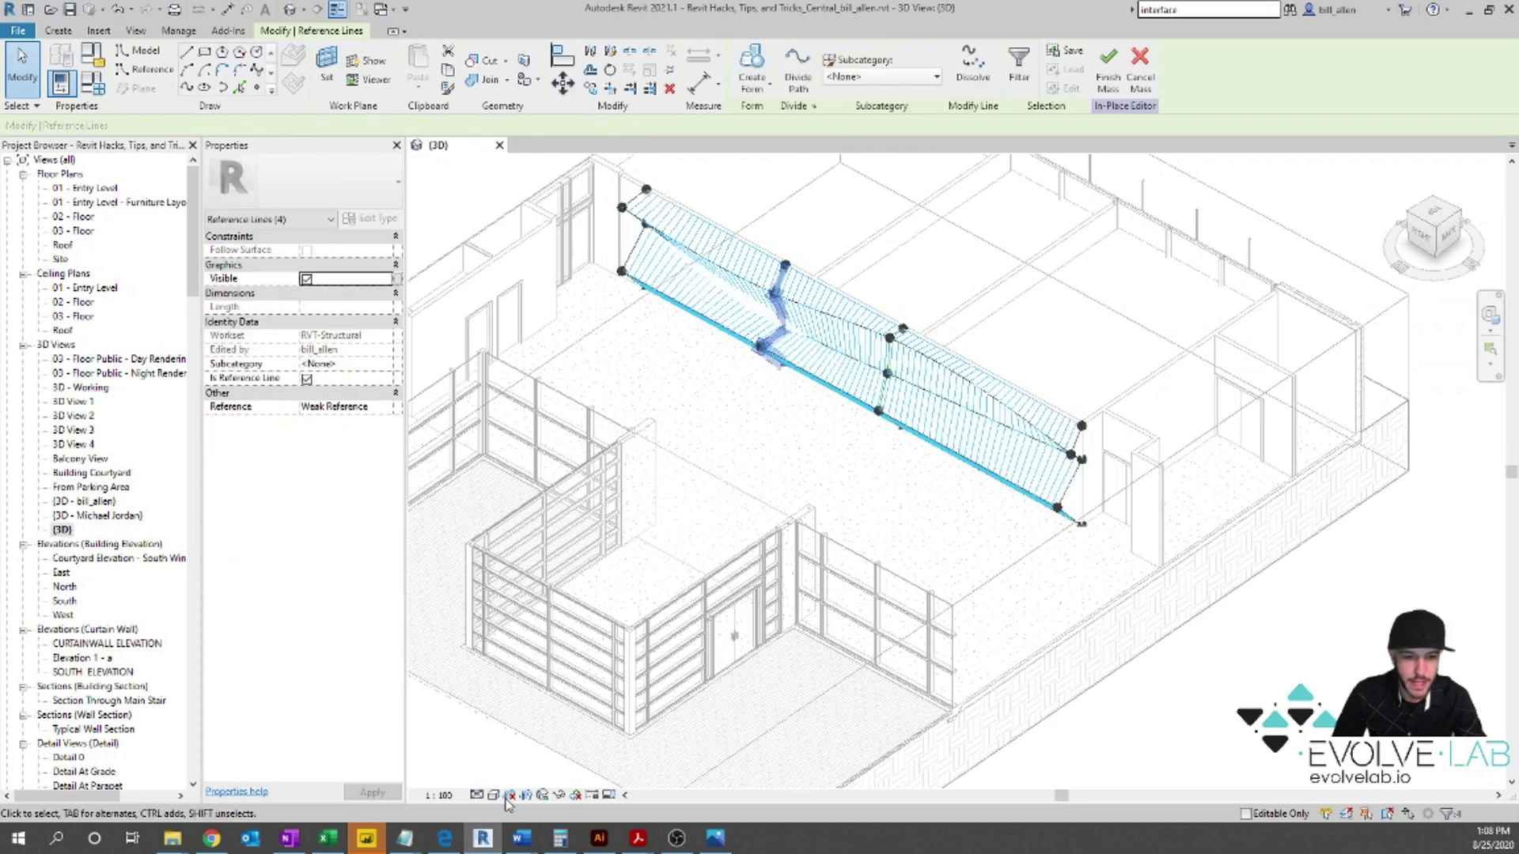
{"action": "left_click", "coordinate": [573, 795]}
{"action": "left_click", "coordinate": [613, 742]}
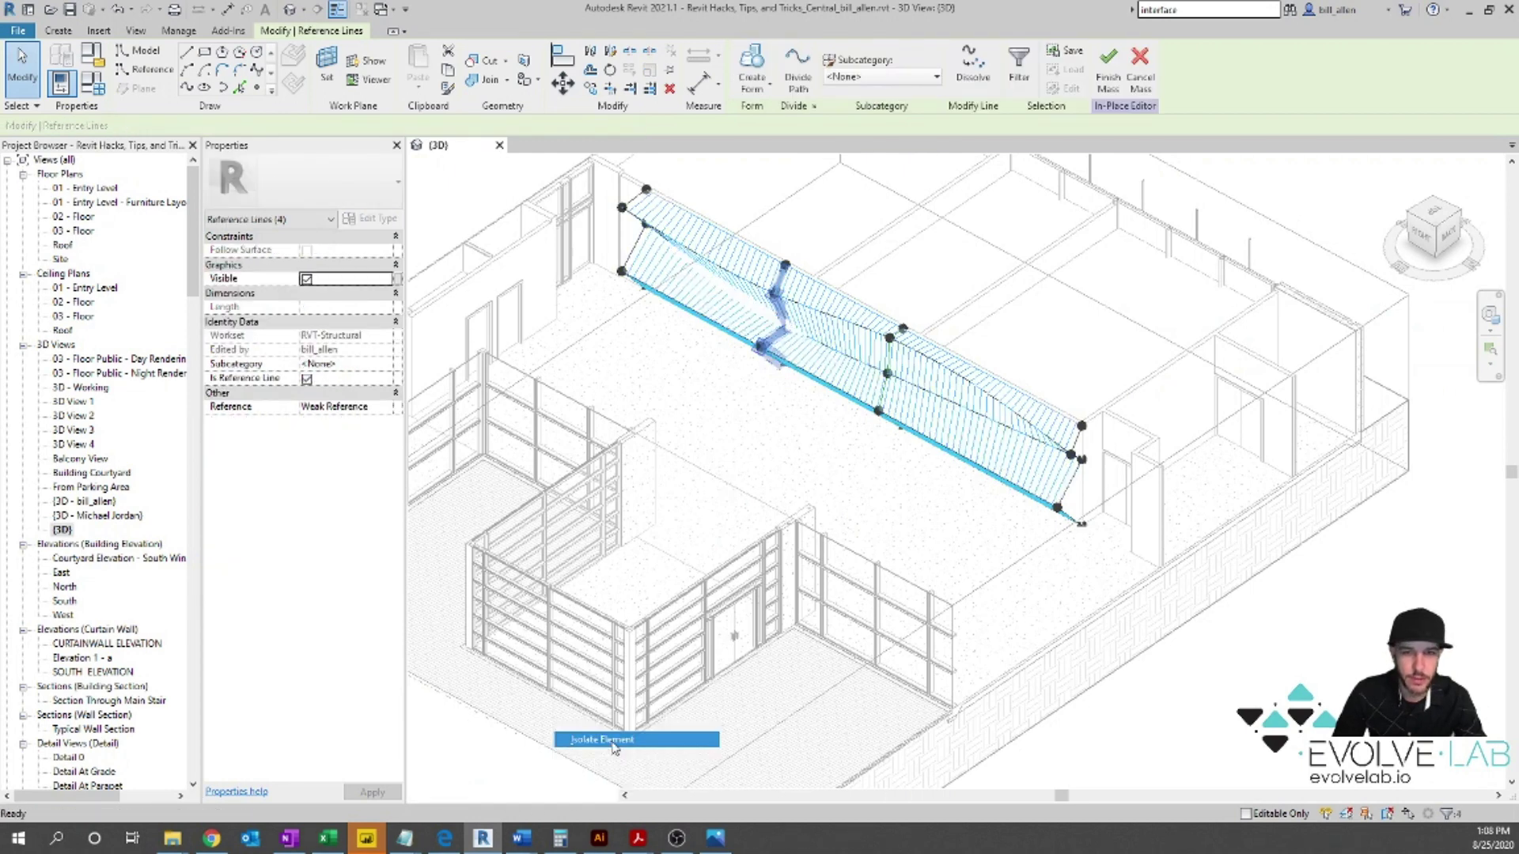
{"action": "left_click", "coordinate": [824, 345]}
{"action": "key", "text": "Tab"}
{"action": "scroll", "coordinate": [794, 316], "scroll_direction": "up", "scroll_amount": 4}
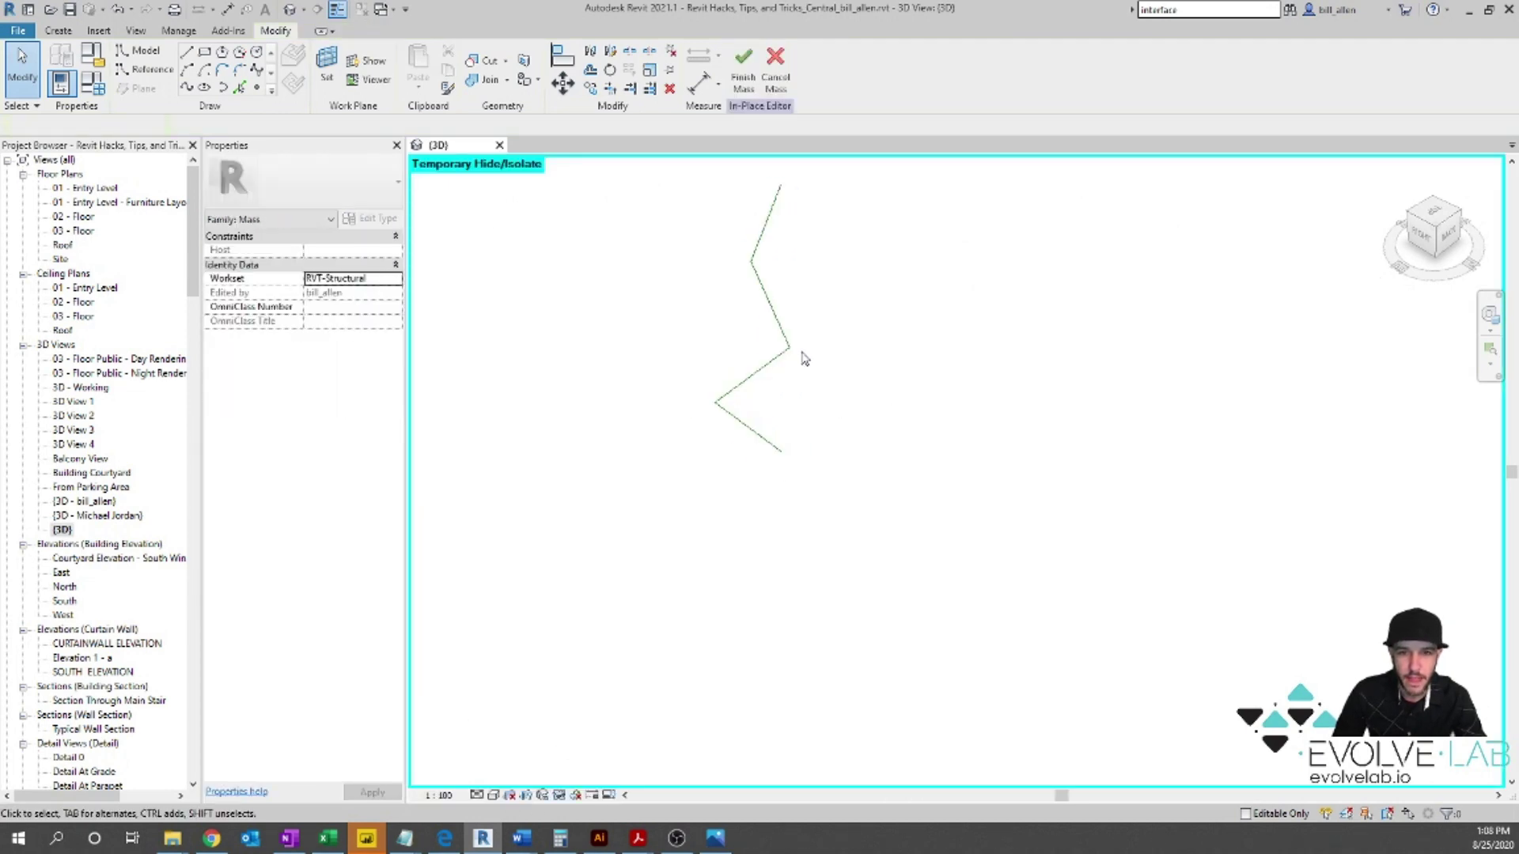
Step: Reset the temporary isolation so the rest of the mass and building shows in the 3D view again
{"action": "key", "text": "Tab"}
{"action": "key", "text": "Tab"}
{"action": "key", "text": "Tab"}
{"action": "key", "text": "Tab"}
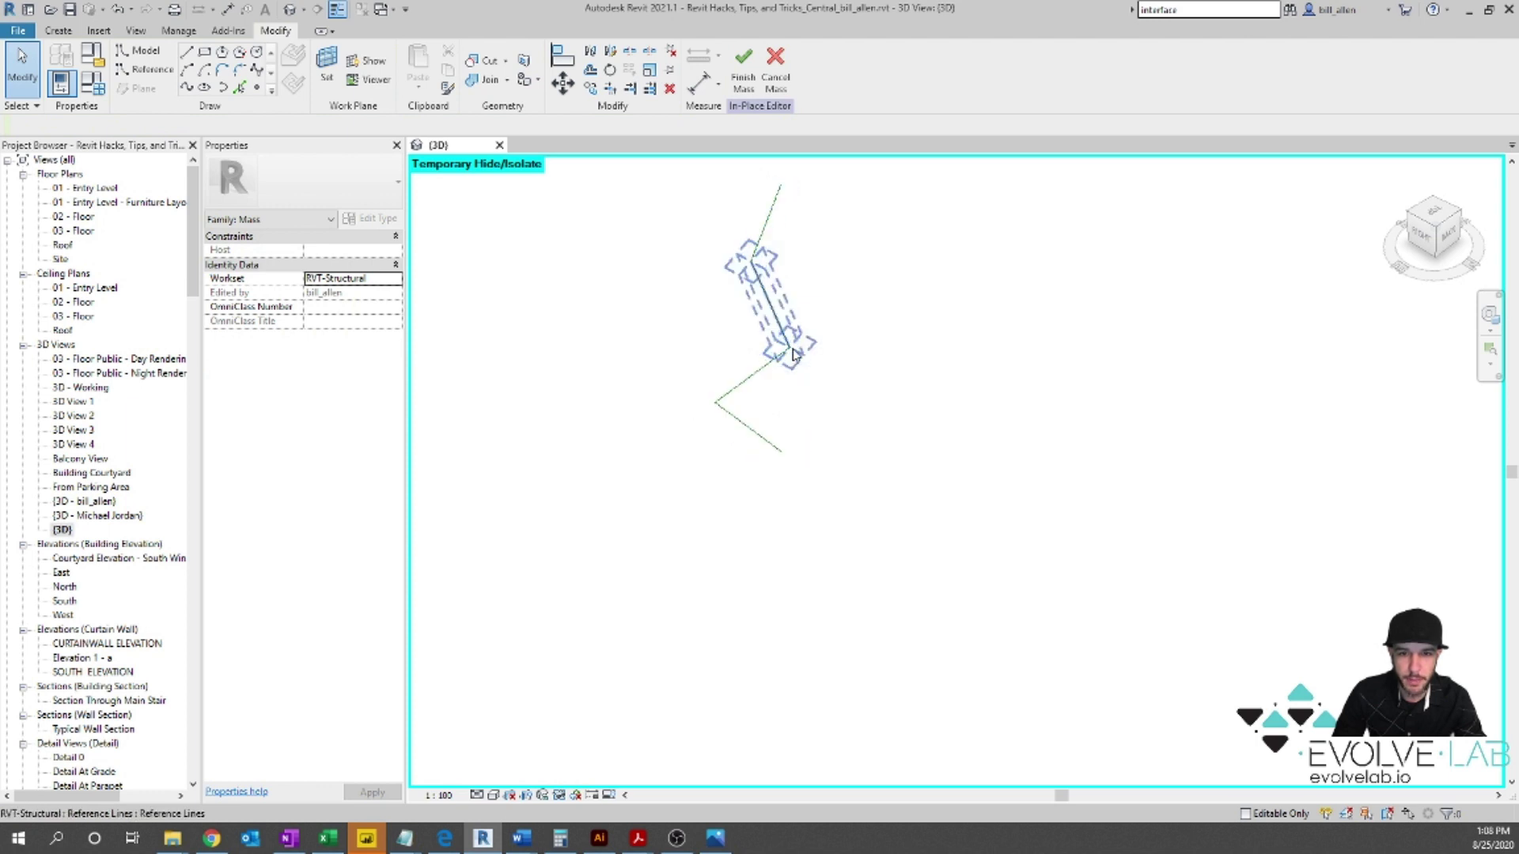
{"action": "key", "text": "Tab"}
{"action": "key", "text": "Tab"}
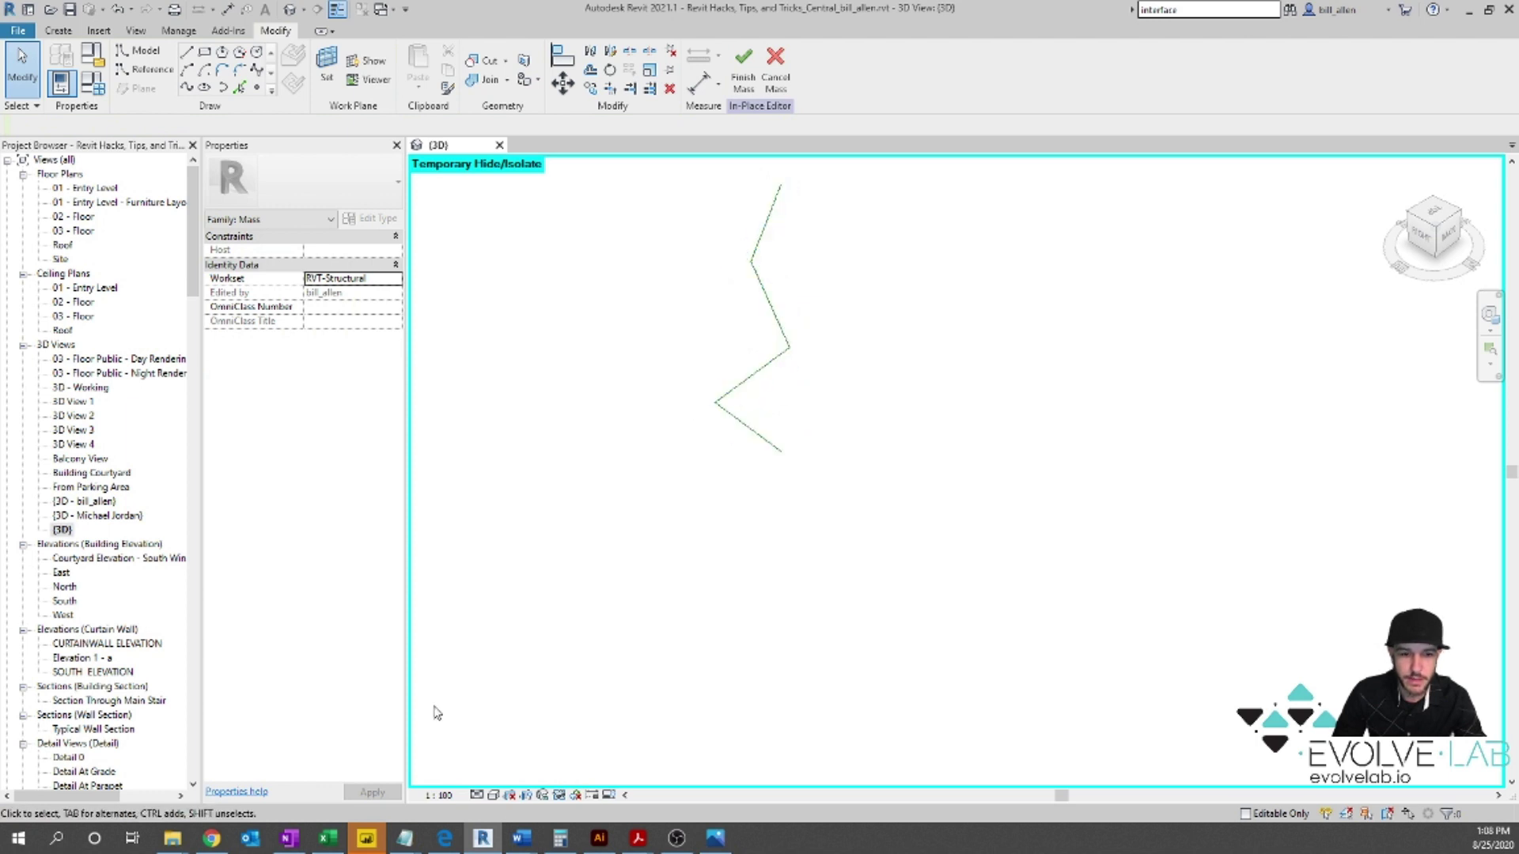
{"action": "left_click", "coordinate": [560, 795]}
{"action": "left_click", "coordinate": [637, 781]}
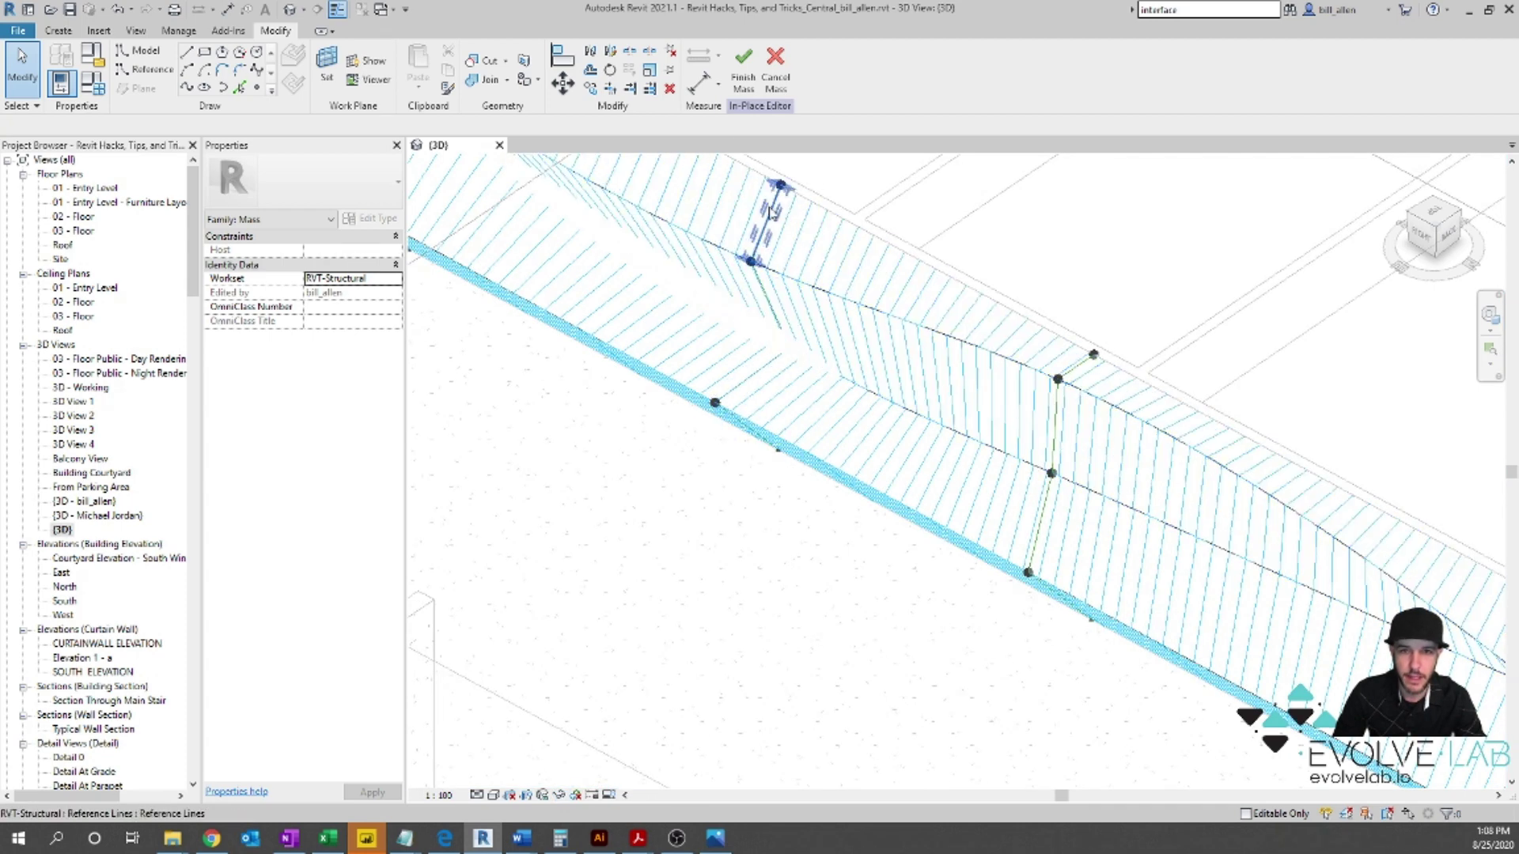
Step: Select the second profile from the far end with both its reference lines and reference points, and temporarily isolate it
{"action": "scroll", "coordinate": [769, 211], "scroll_direction": "down", "scroll_amount": 5}
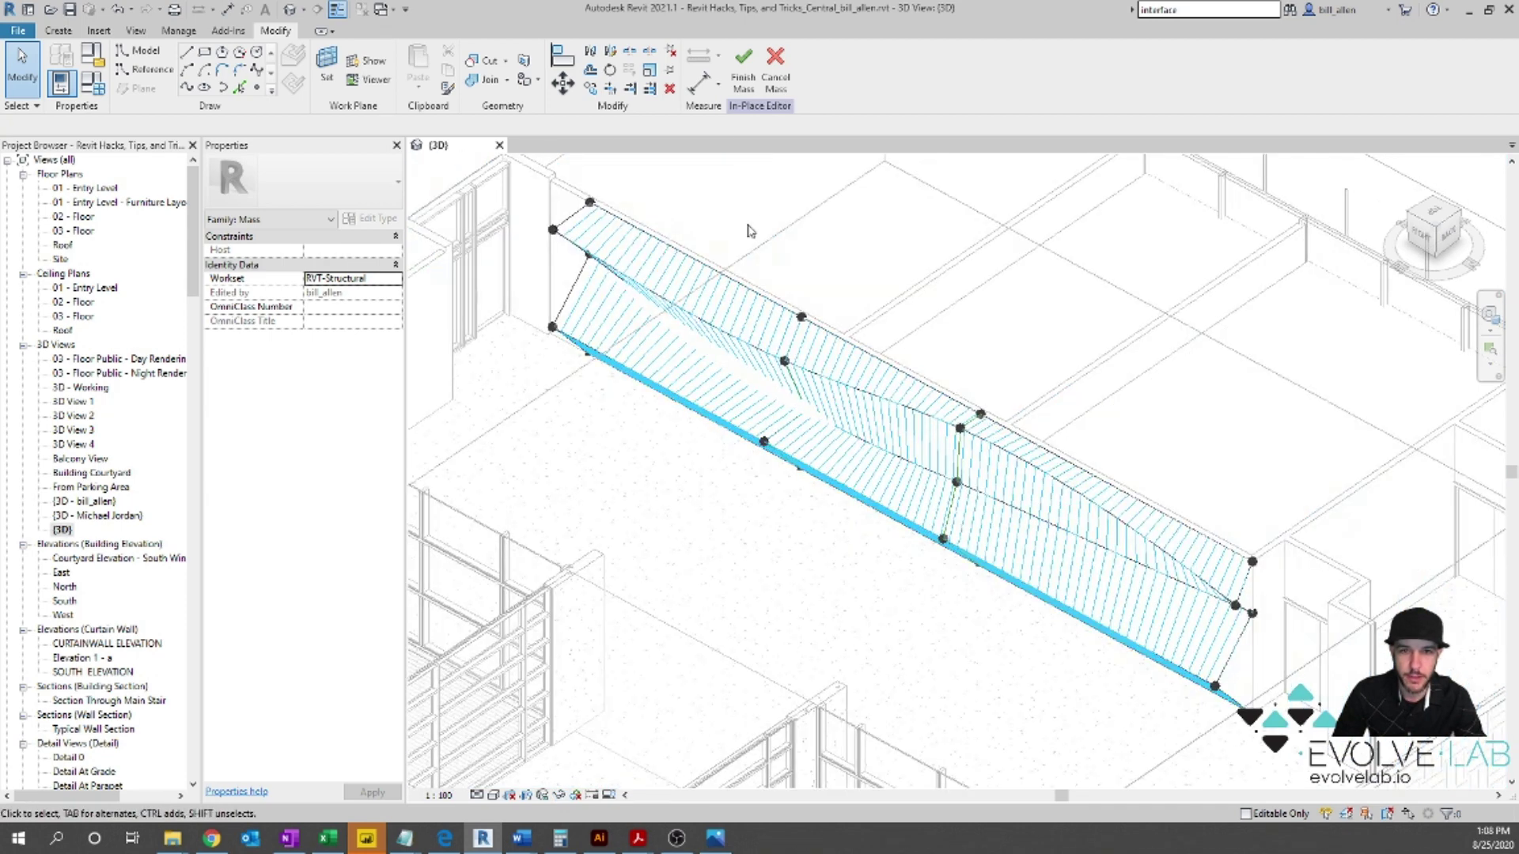
{"action": "left_click_drag", "start_coordinate": [685, 190], "coordinate": [845, 510]}
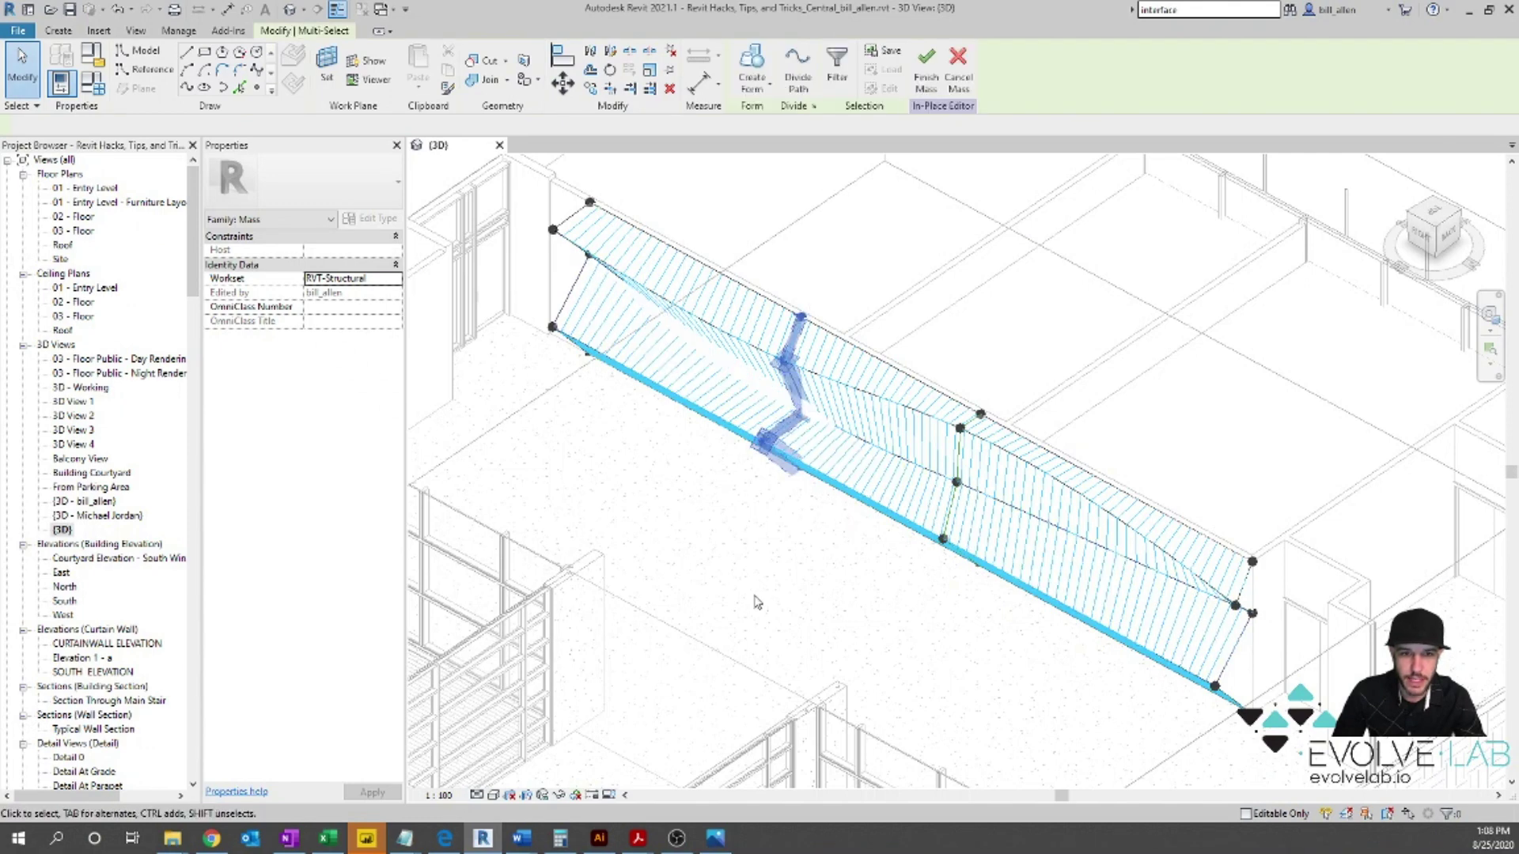
{"action": "left_click", "coordinate": [558, 795]}
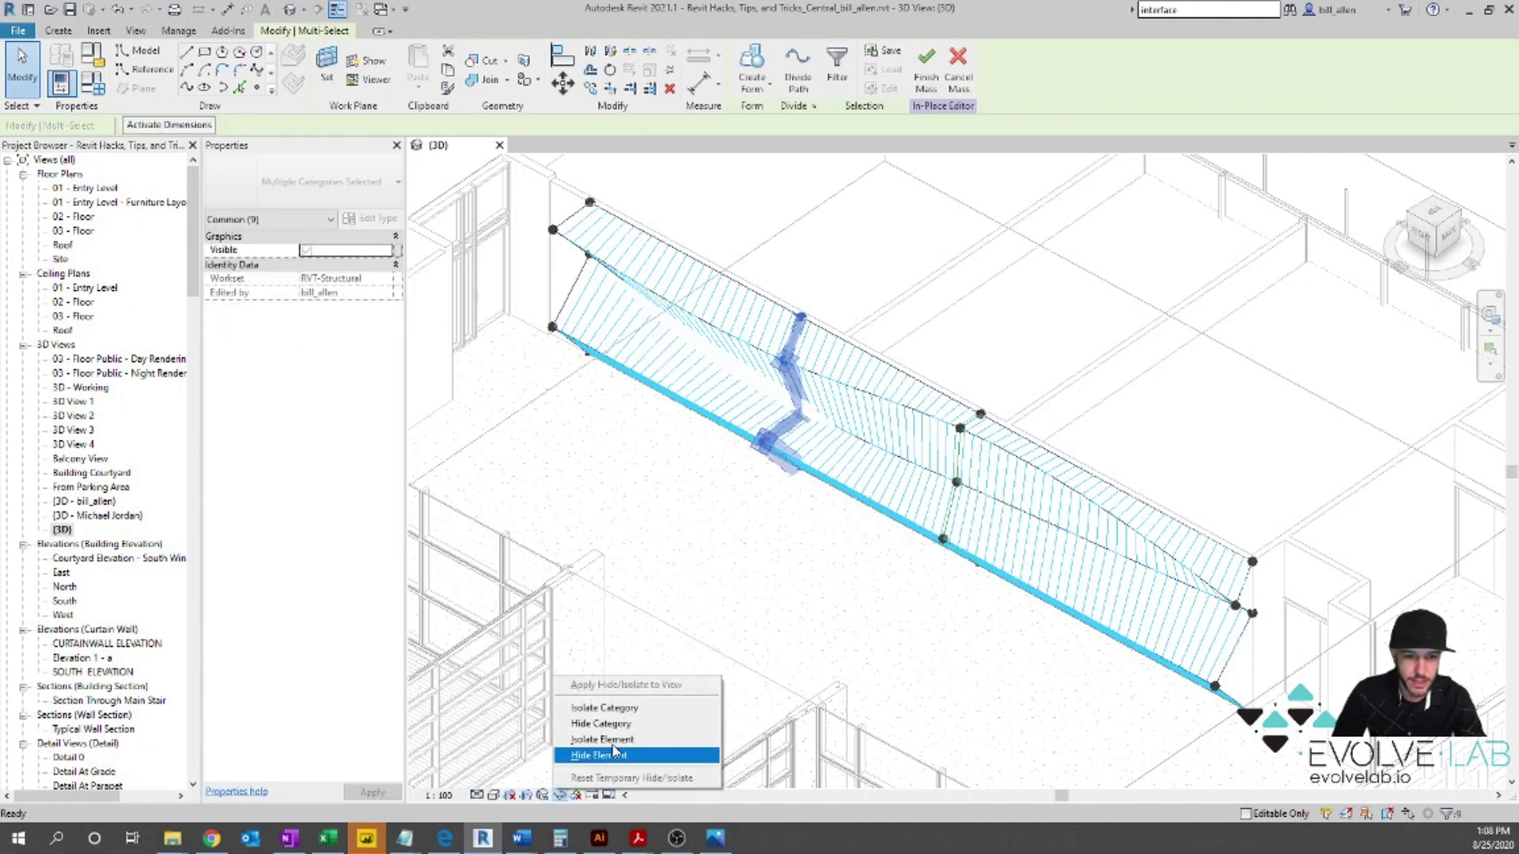
{"action": "left_click", "coordinate": [603, 740]}
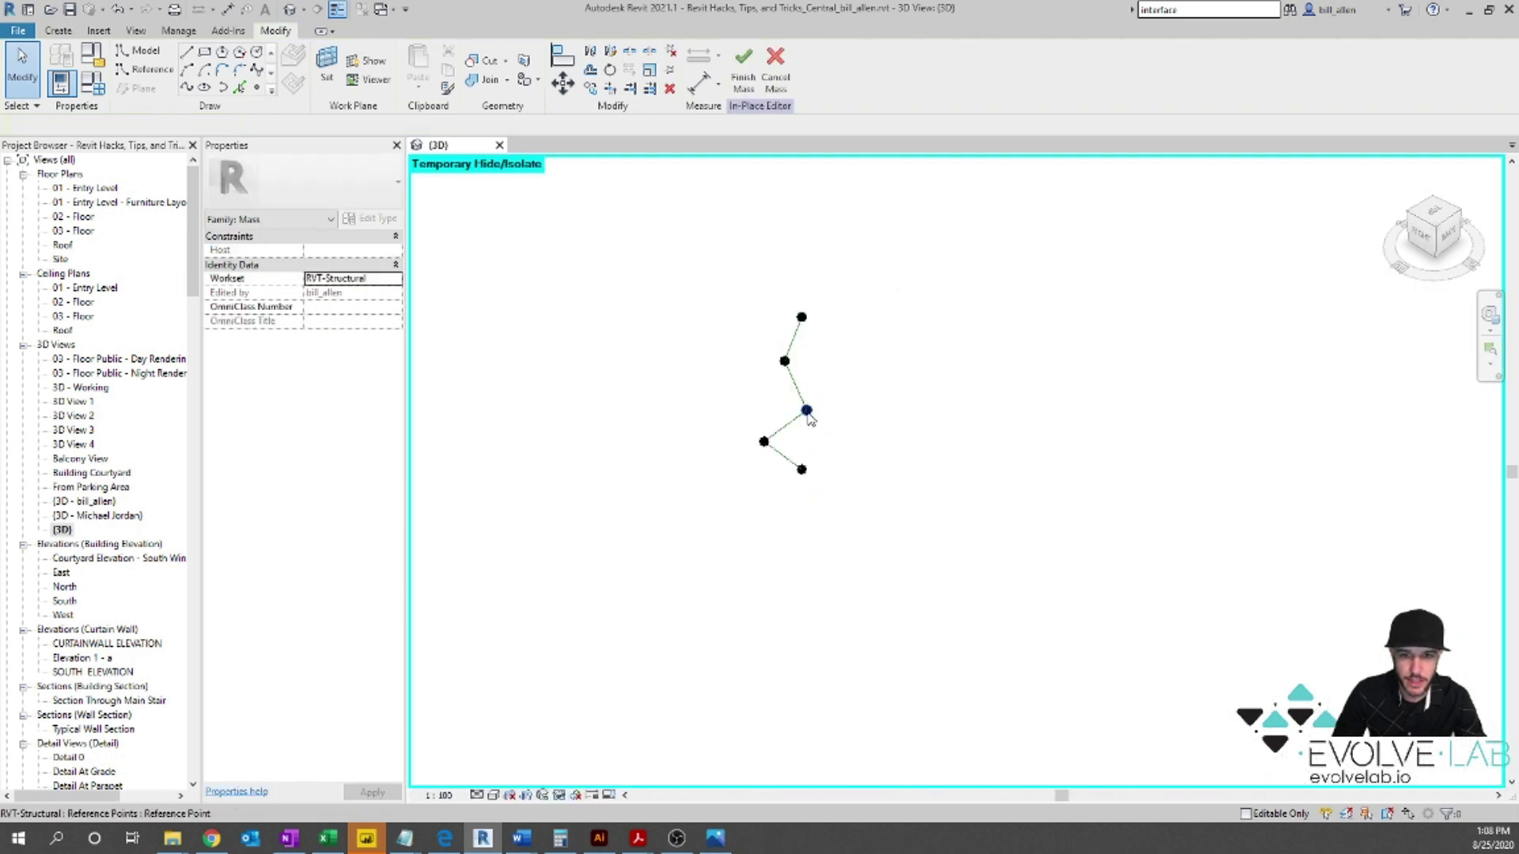
Step: Try to move the middle reference point of the isolated profile
{"action": "left_click", "coordinate": [826, 421]}
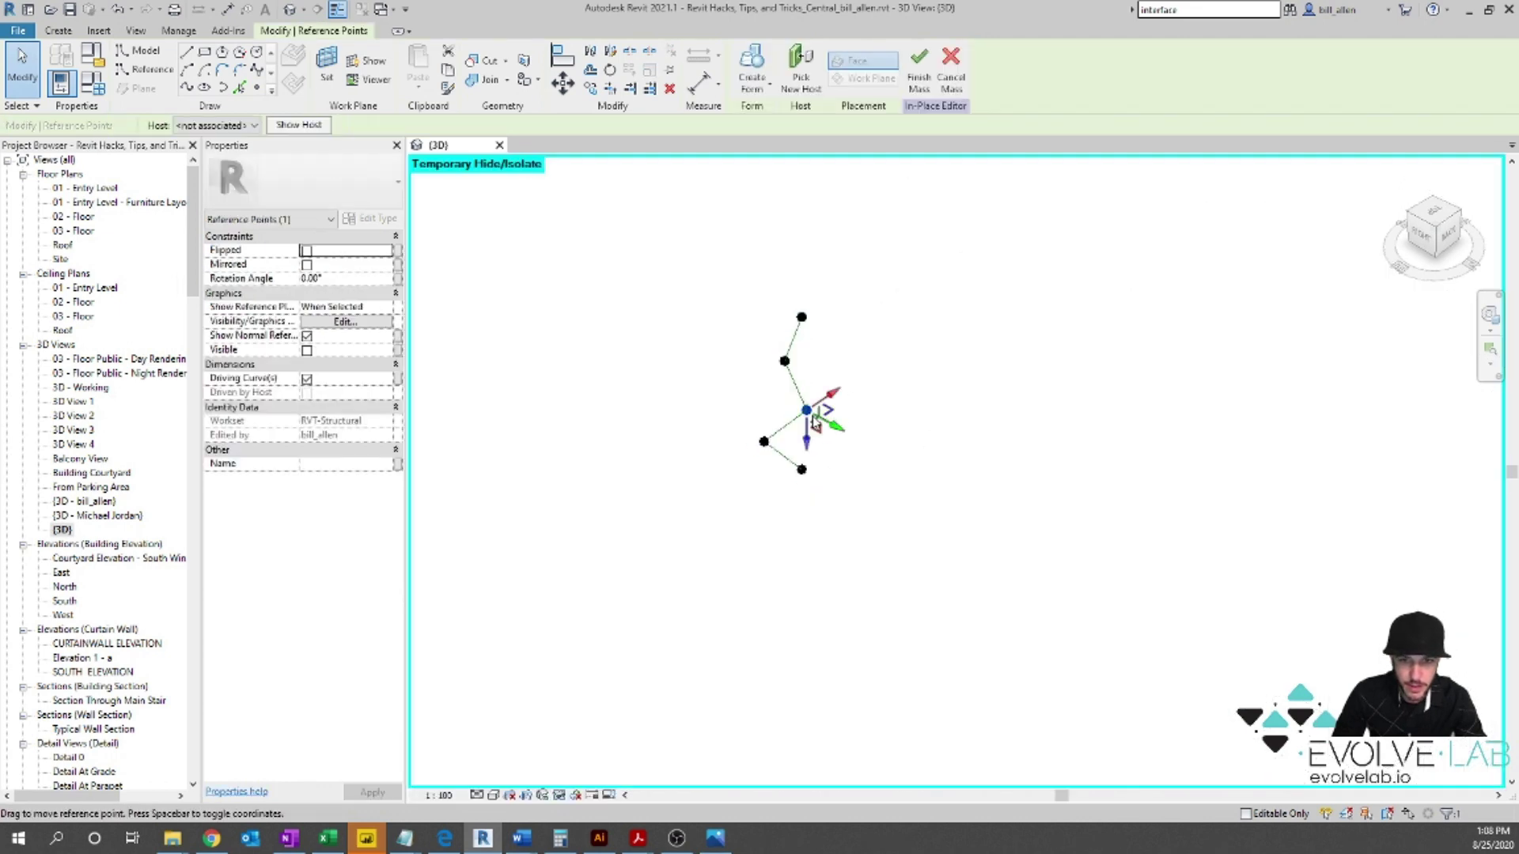
{"action": "scroll", "coordinate": [823, 417], "scroll_direction": "up", "scroll_amount": 4}
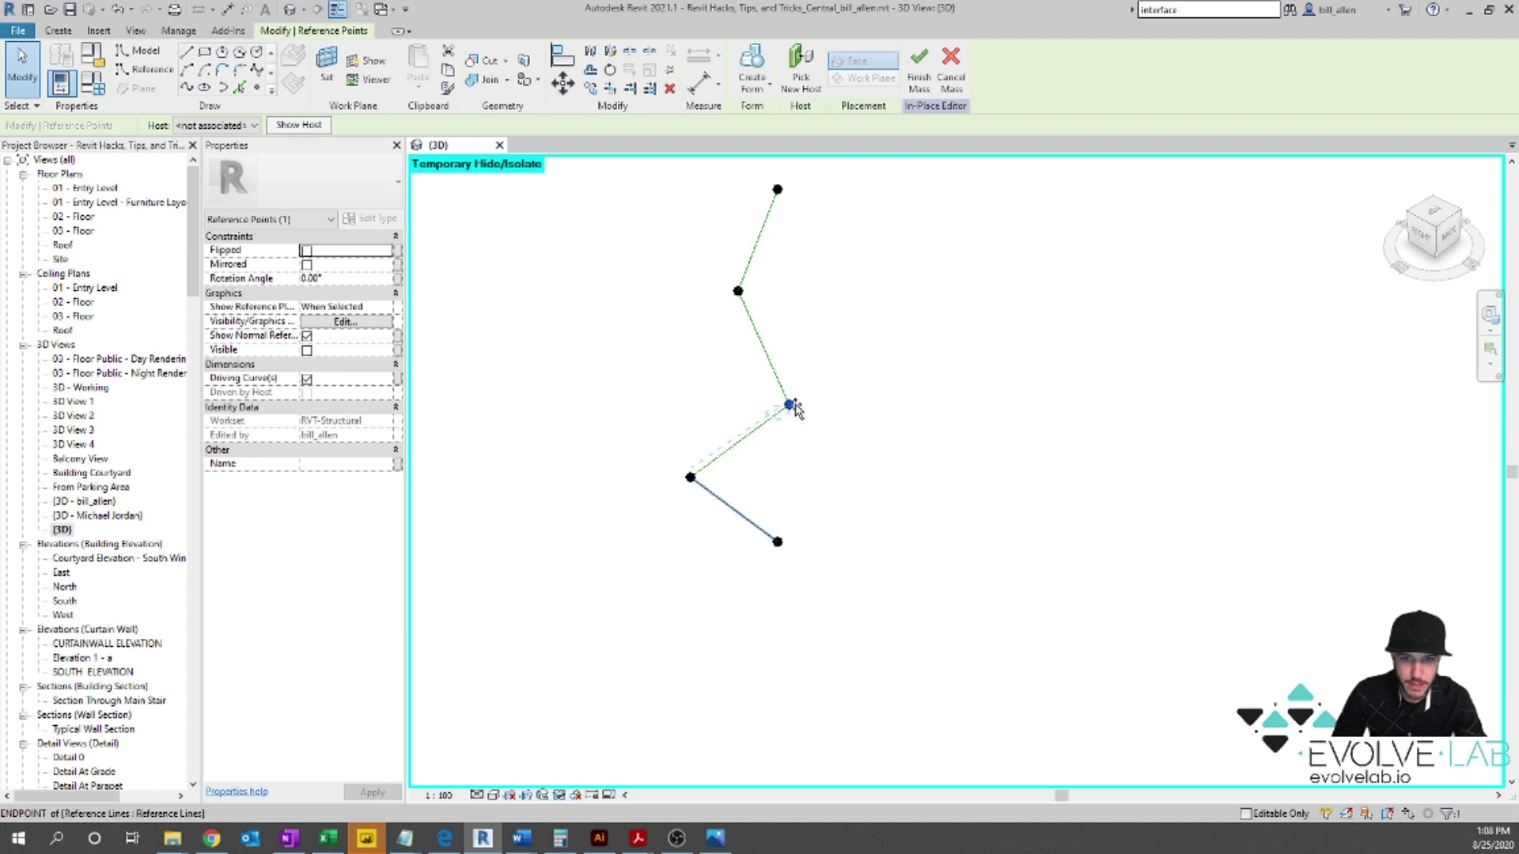
{"action": "left_click_drag", "start_coordinate": [769, 398], "coordinate": [766, 397]}
{"action": "middle_click_drag", "start_coordinate": [773, 501], "coordinate": [906, 518], "text": "shift"}
{"action": "key", "text": "ctrl+z"}
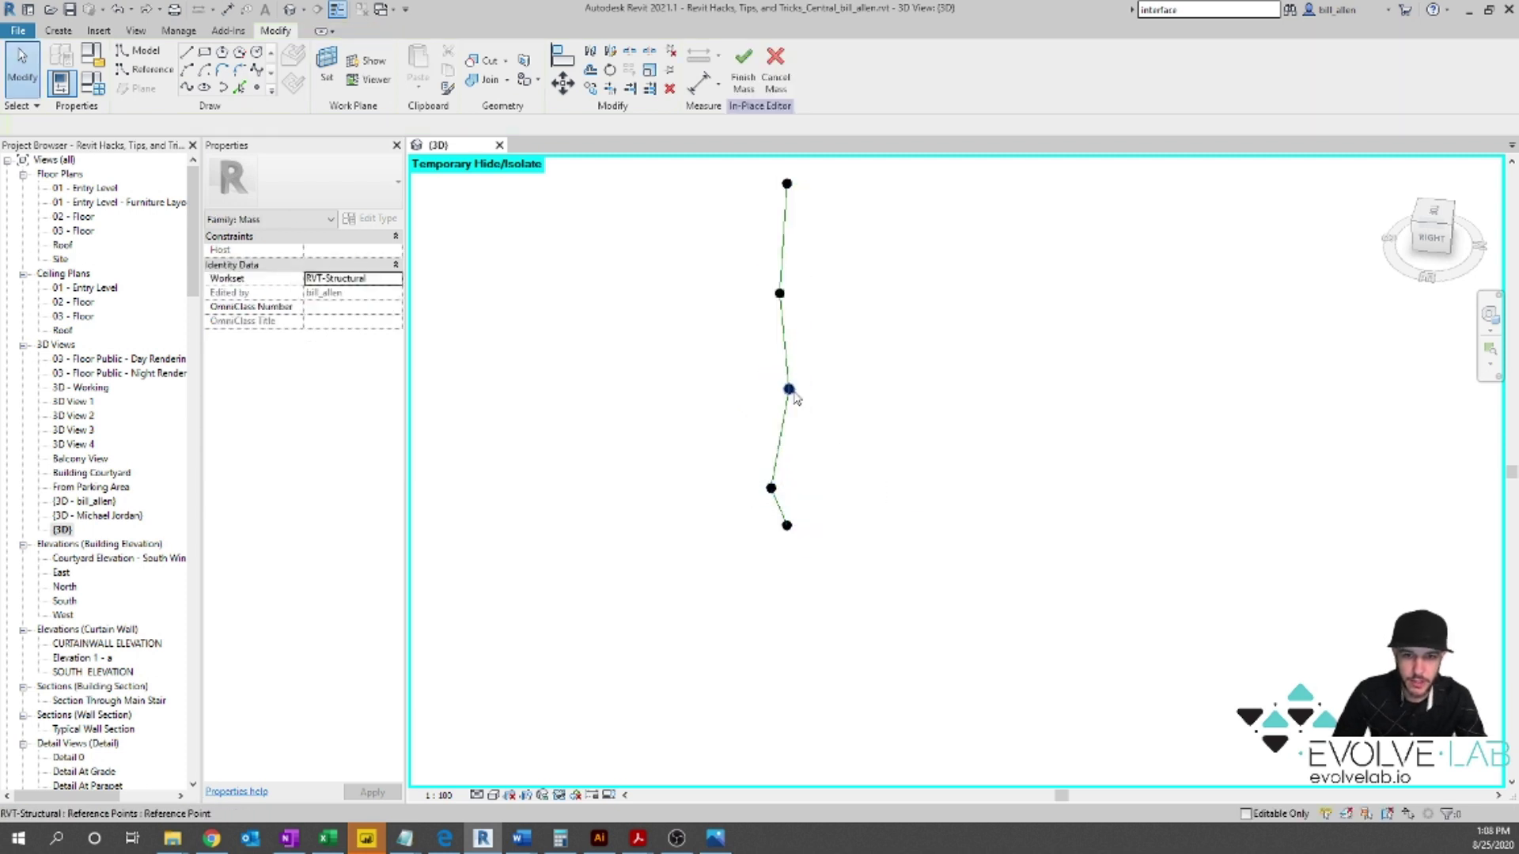
Step: Move the isolated profile's middle reference point up and toward the side of its bends, keeping it in the profile's plane
{"action": "left_click", "coordinate": [789, 389]}
{"action": "middle_click_drag", "start_coordinate": [800, 451], "coordinate": [449, 303], "text": "shift"}
{"action": "scroll", "coordinate": [826, 426], "scroll_direction": "up", "scroll_amount": 5}
{"action": "left_click", "coordinate": [720, 324]}
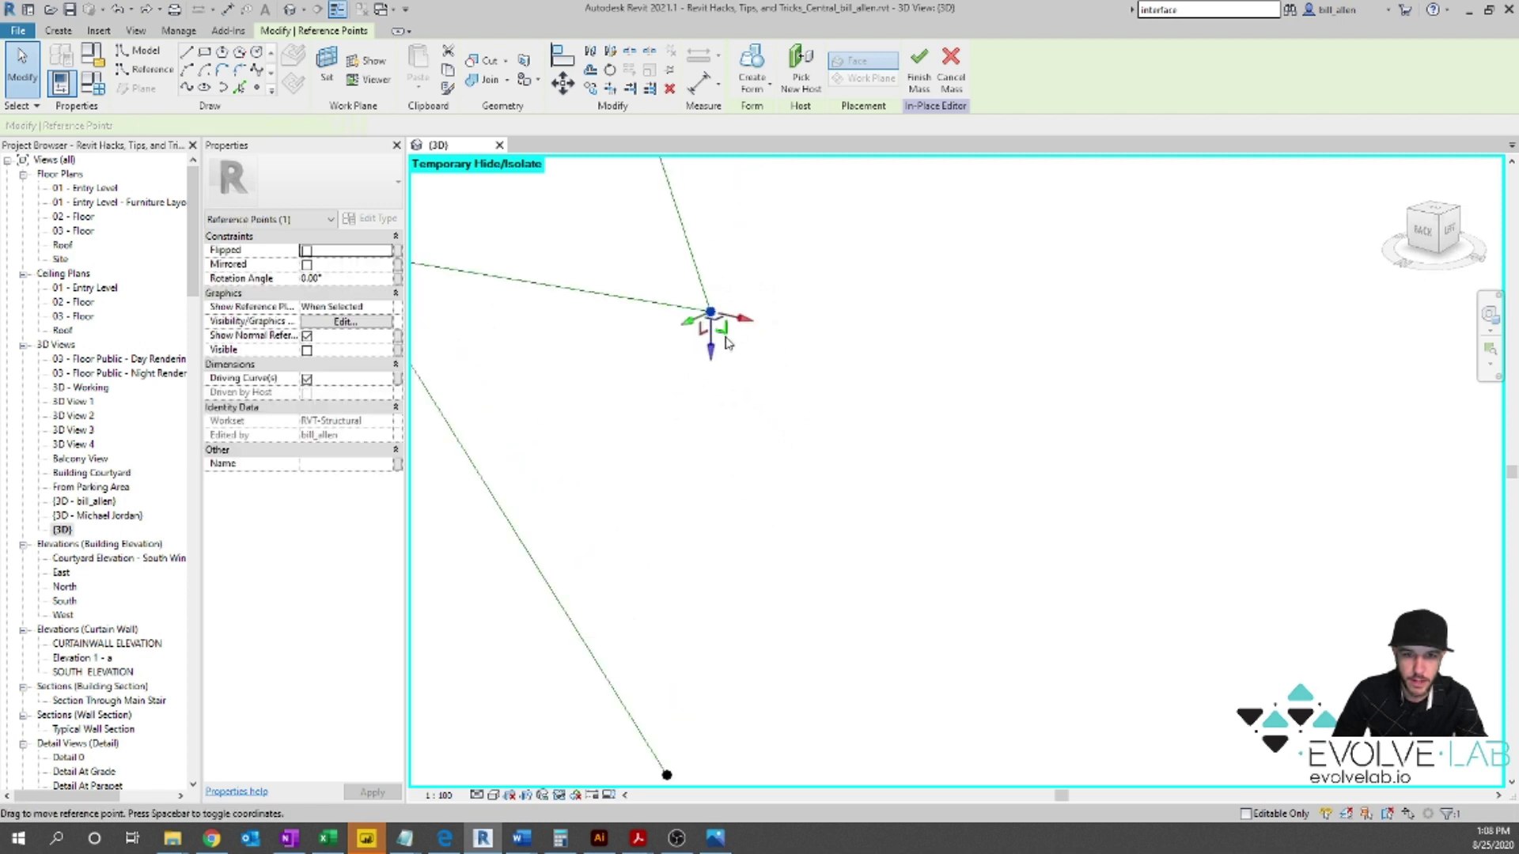
{"action": "left_click_drag", "start_coordinate": [723, 331], "coordinate": [562, 208]}
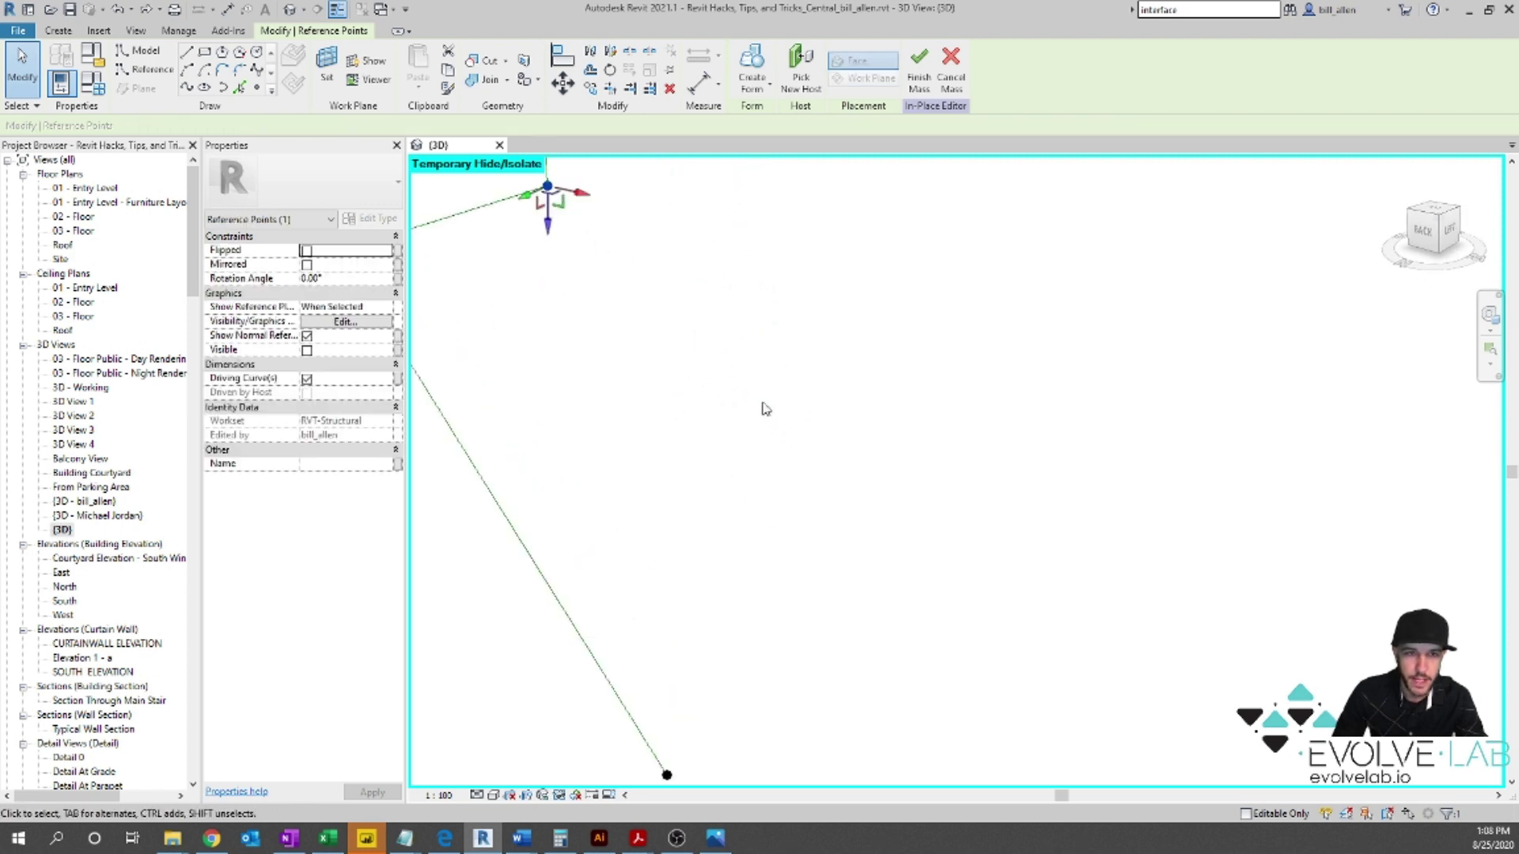
Step: Deselect the reference point and reset the temporary isolation in the 3D view
{"action": "key", "text": "Escape"}
{"action": "left_click", "coordinate": [558, 795]}
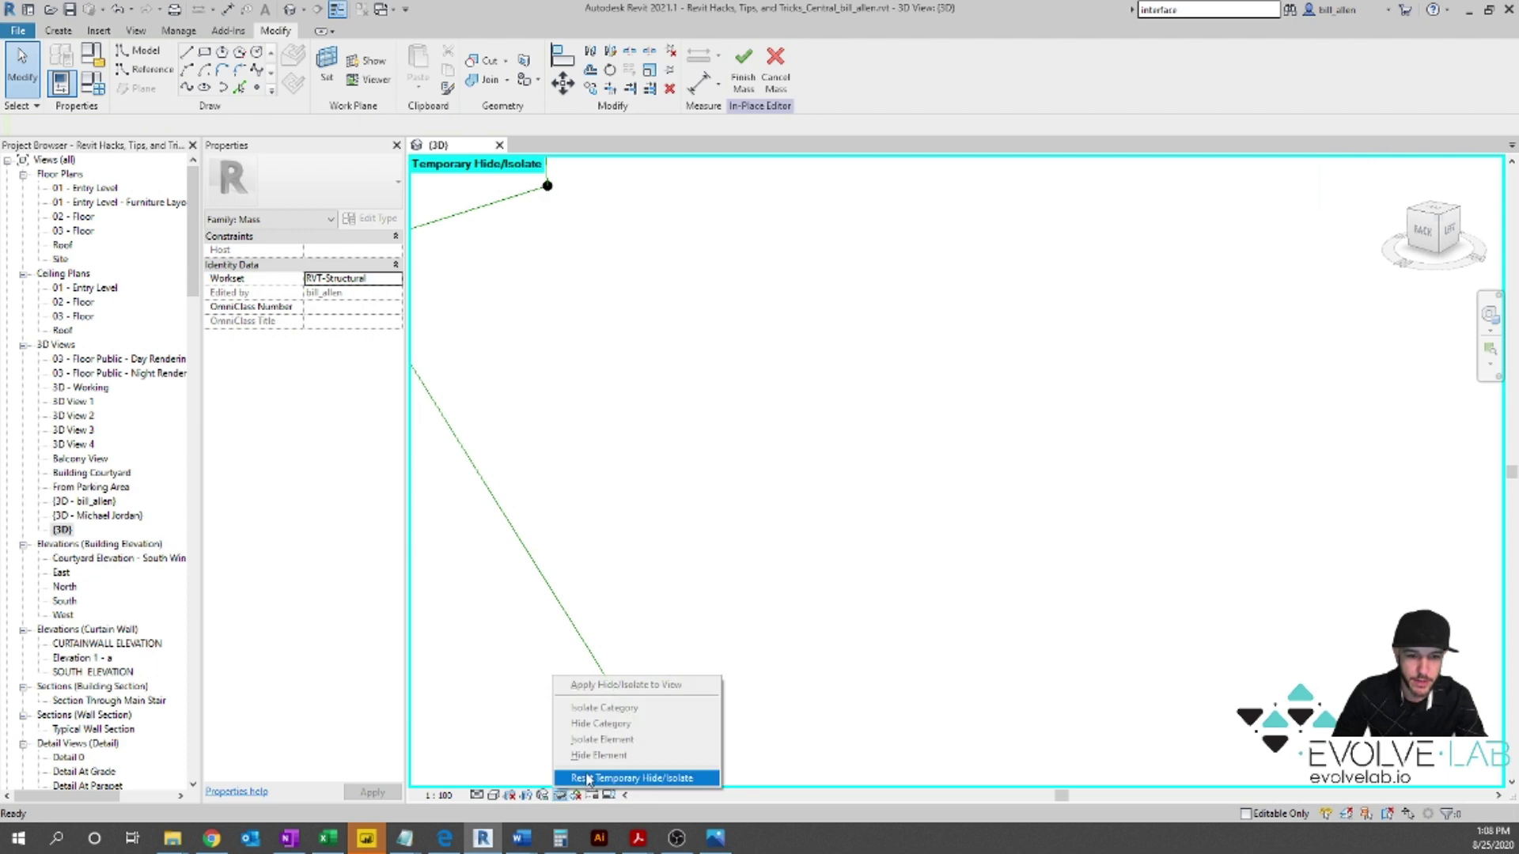
{"action": "left_click", "coordinate": [601, 778]}
Step: Examine the reshaped divided surfaces of the feature wall from several angles
{"action": "scroll", "coordinate": [807, 427], "scroll_direction": "down", "scroll_amount": 4}
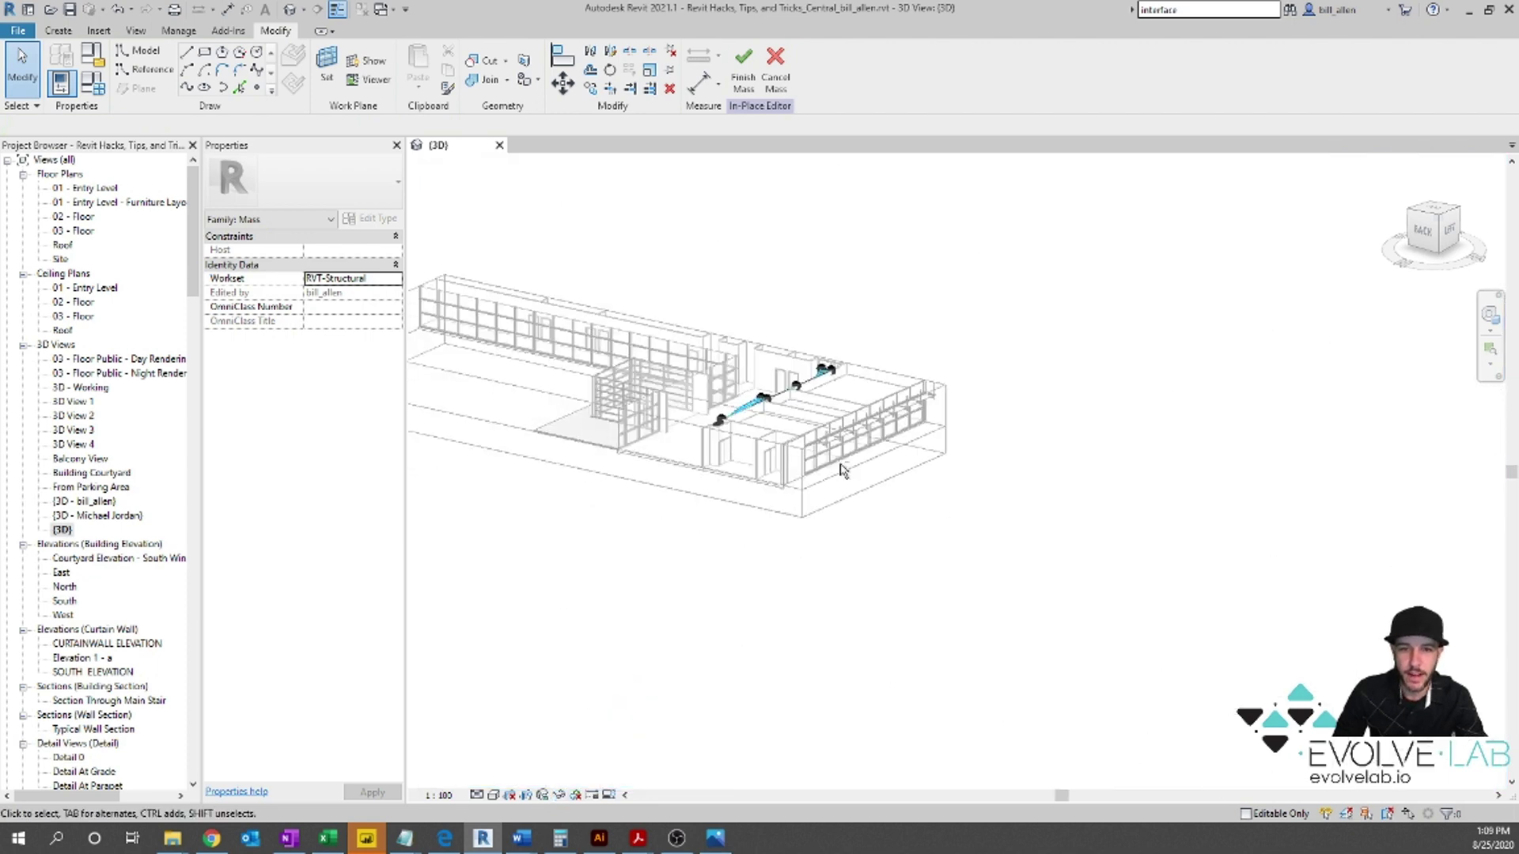
{"action": "middle_click_drag", "start_coordinate": [800, 419], "coordinate": [1033, 474], "text": "shift"}
{"action": "scroll", "coordinate": [810, 328], "scroll_direction": "up", "scroll_amount": 5}
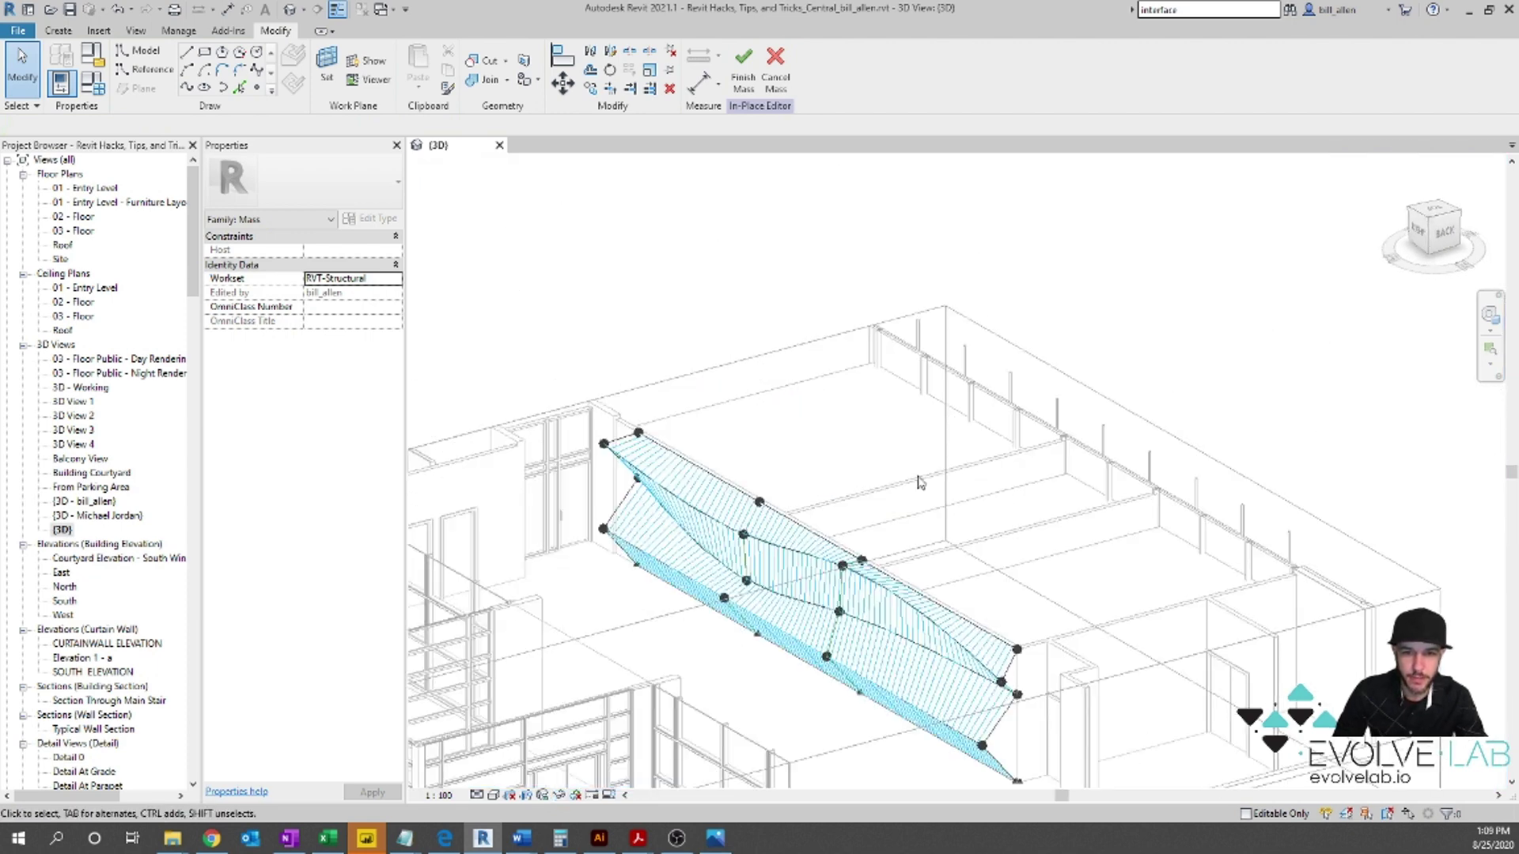
{"action": "scroll", "coordinate": [563, 273], "scroll_direction": "down", "scroll_amount": 5}
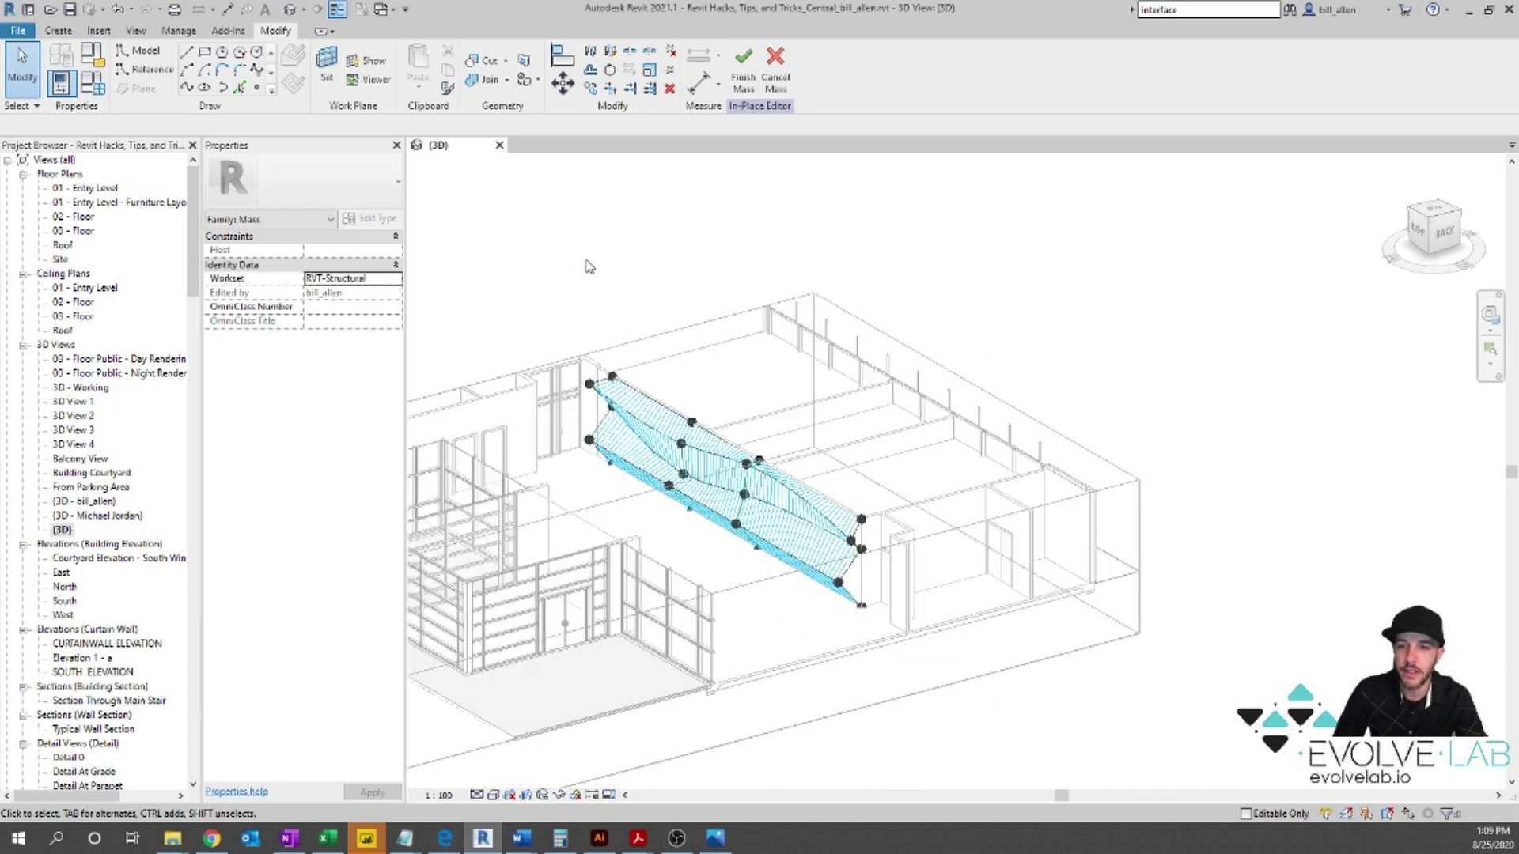
{"action": "middle_click_drag", "start_coordinate": [709, 467], "coordinate": [791, 475], "text": "shift"}
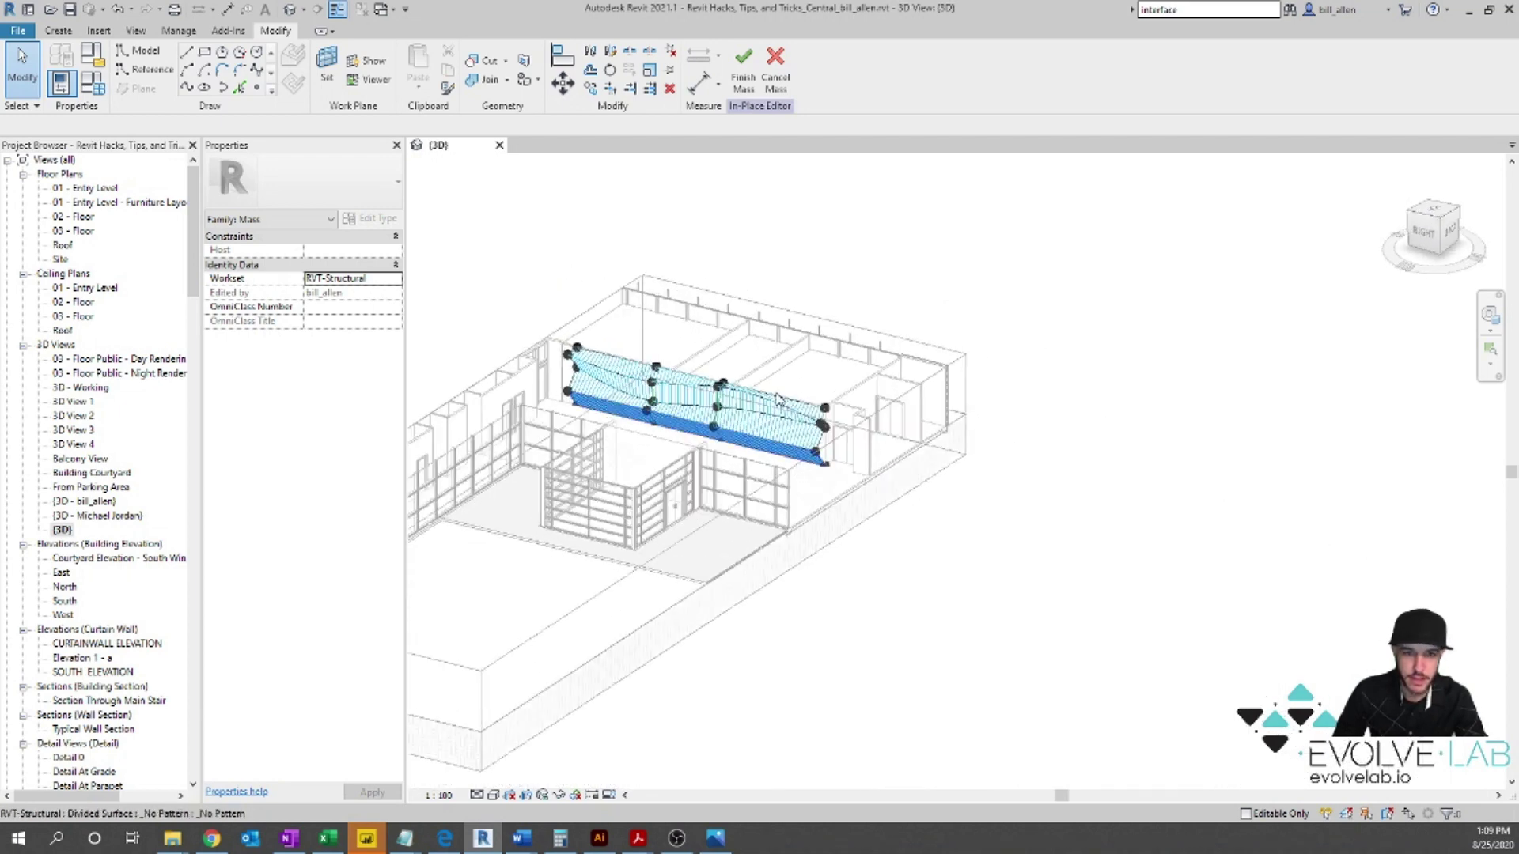
{"action": "scroll", "coordinate": [874, 395], "scroll_direction": "up", "scroll_amount": 2}
{"action": "scroll", "coordinate": [866, 386], "scroll_direction": "up", "scroll_amount": 1}
{"action": "scroll", "coordinate": [842, 463], "scroll_direction": "down", "scroll_amount": 3}
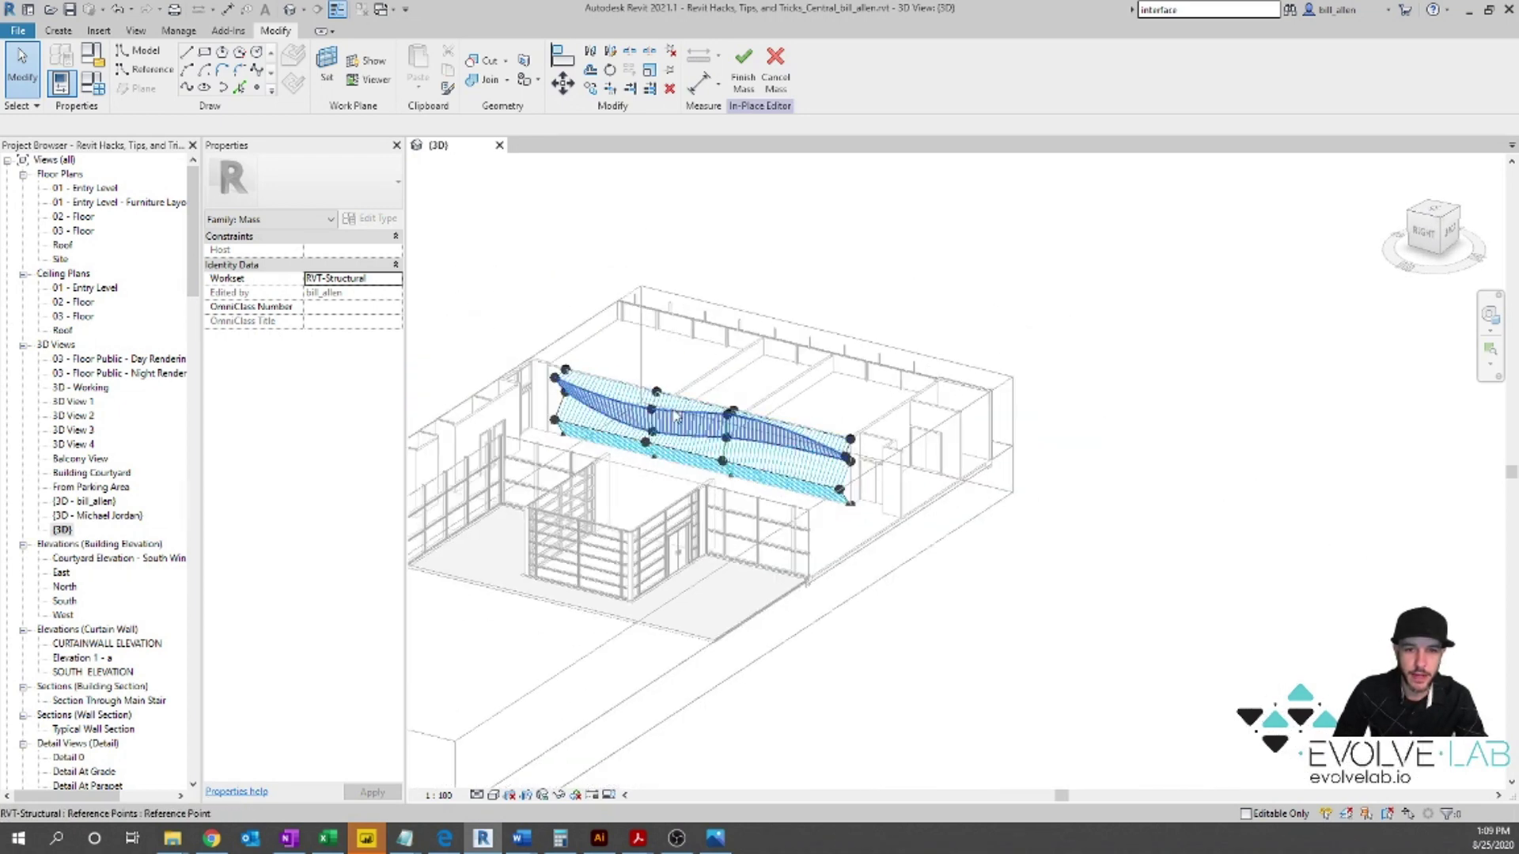
Step: Shift the lower bend reference points of the third and second profiles from the far end within their profile planes
{"action": "scroll", "coordinate": [566, 368], "scroll_direction": "up", "scroll_amount": 1}
{"action": "scroll", "coordinate": [775, 475], "scroll_direction": "up", "scroll_amount": 1}
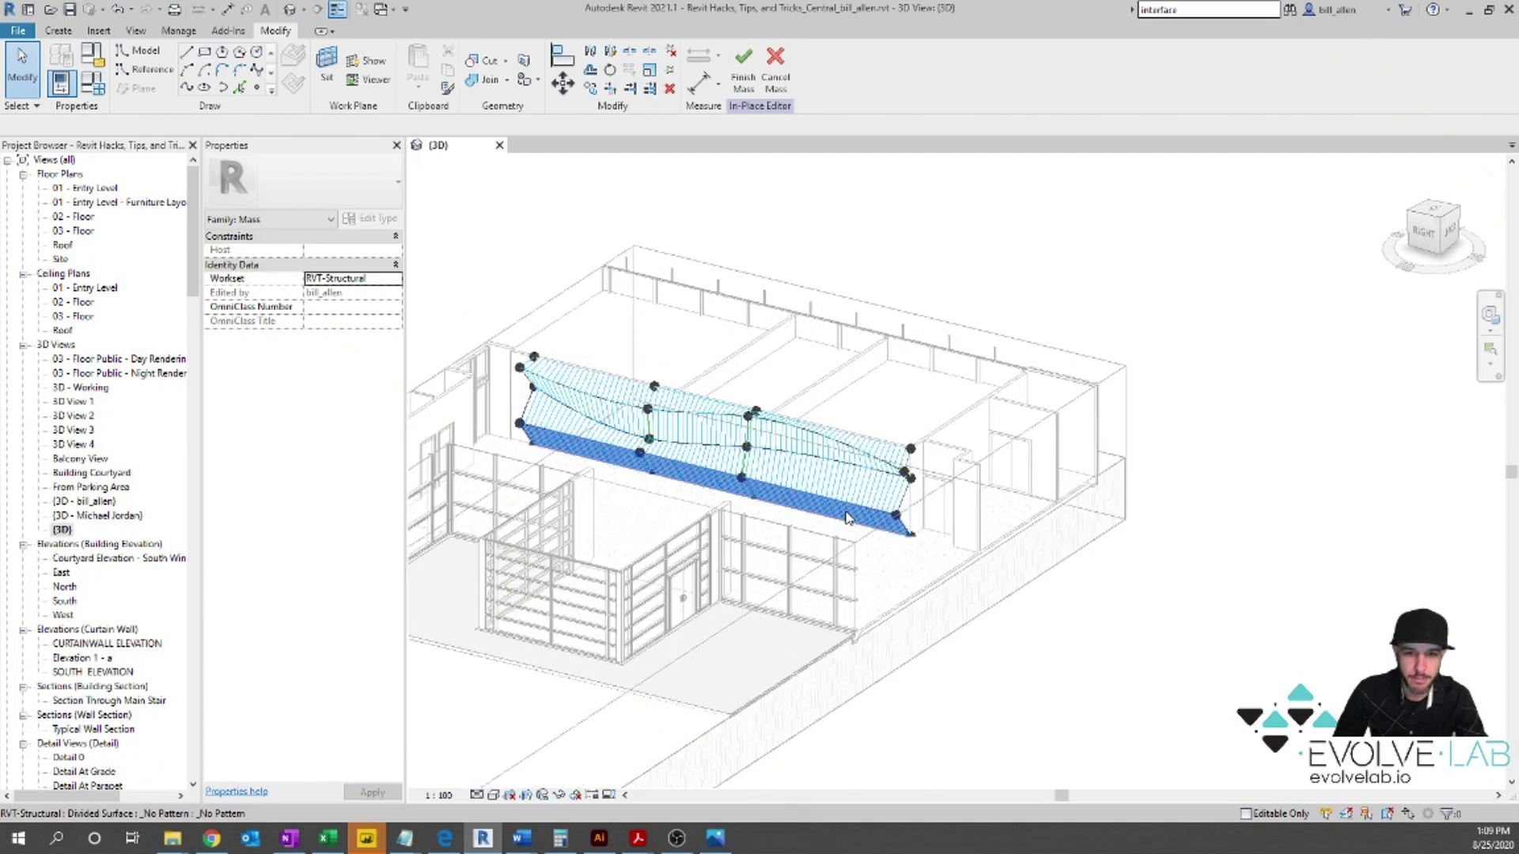
{"action": "scroll", "coordinate": [847, 518], "scroll_direction": "up", "scroll_amount": 1}
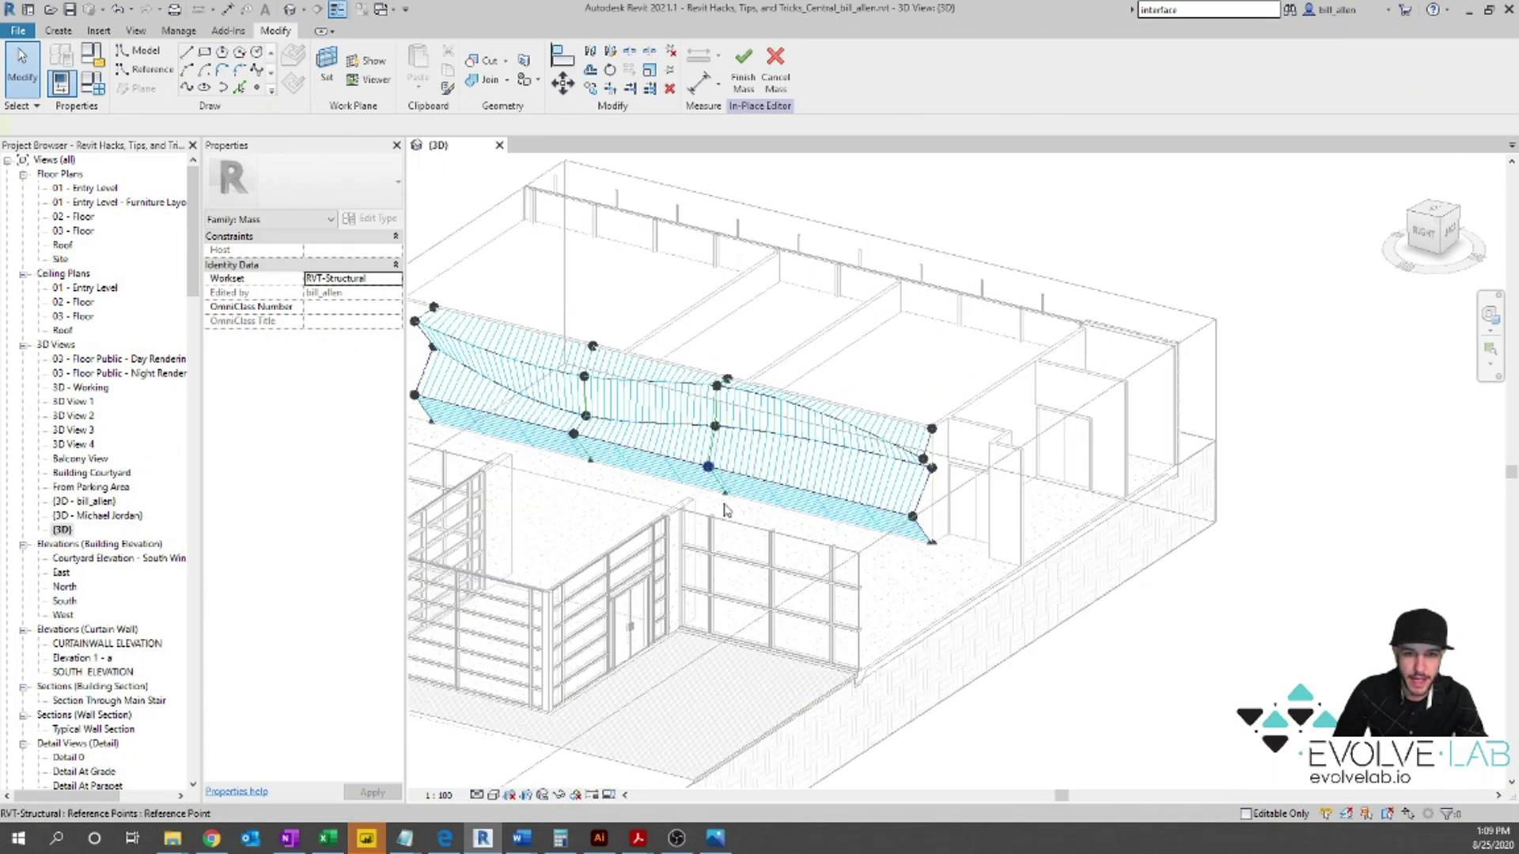
{"action": "left_click", "coordinate": [725, 507]}
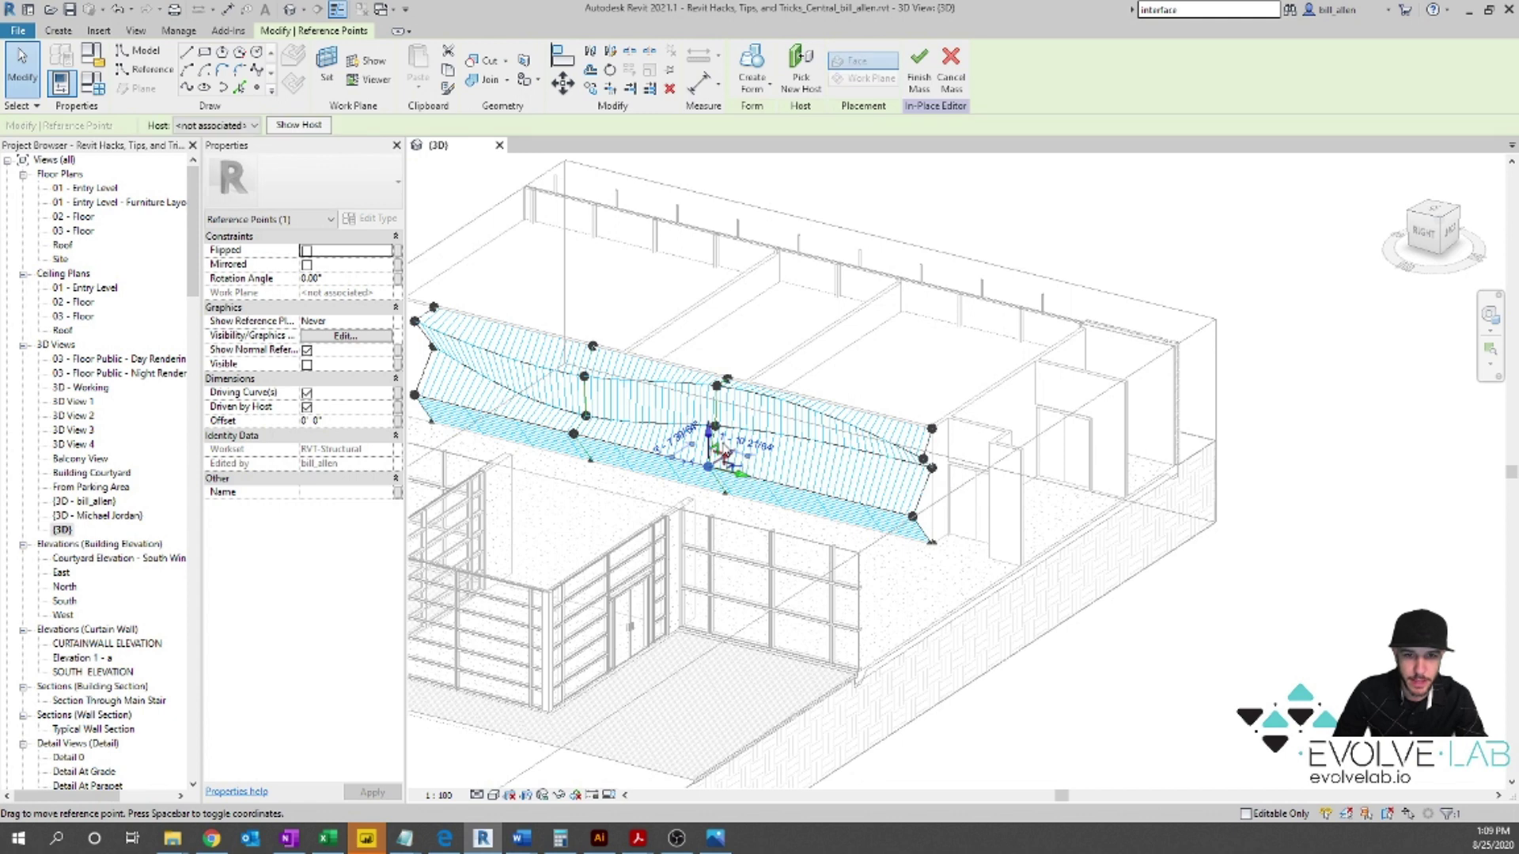
{"action": "left_click_drag", "start_coordinate": [726, 457], "coordinate": [739, 449]}
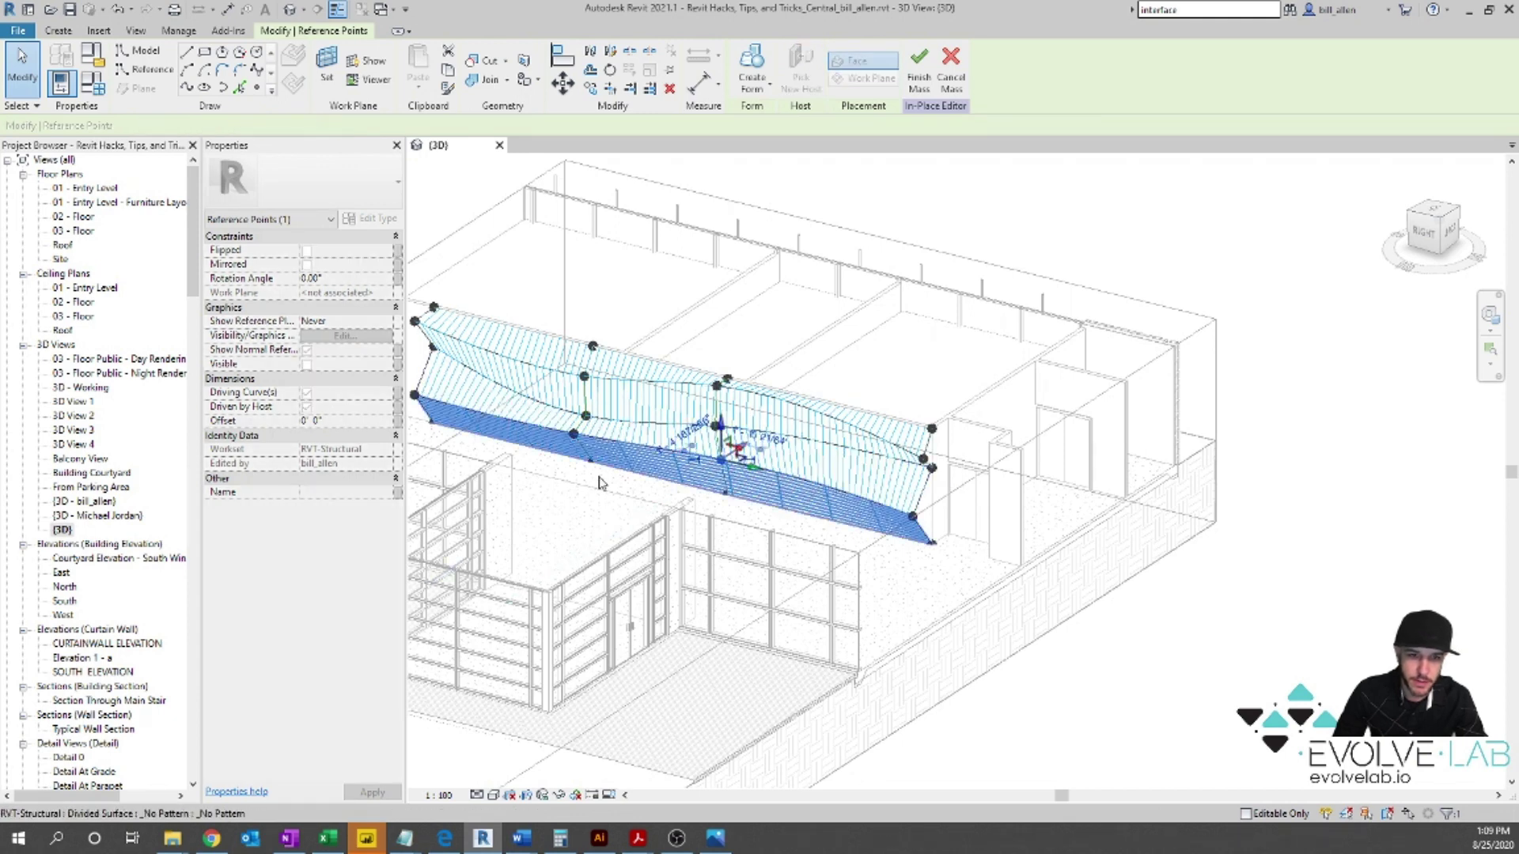
{"action": "left_click", "coordinate": [590, 457]}
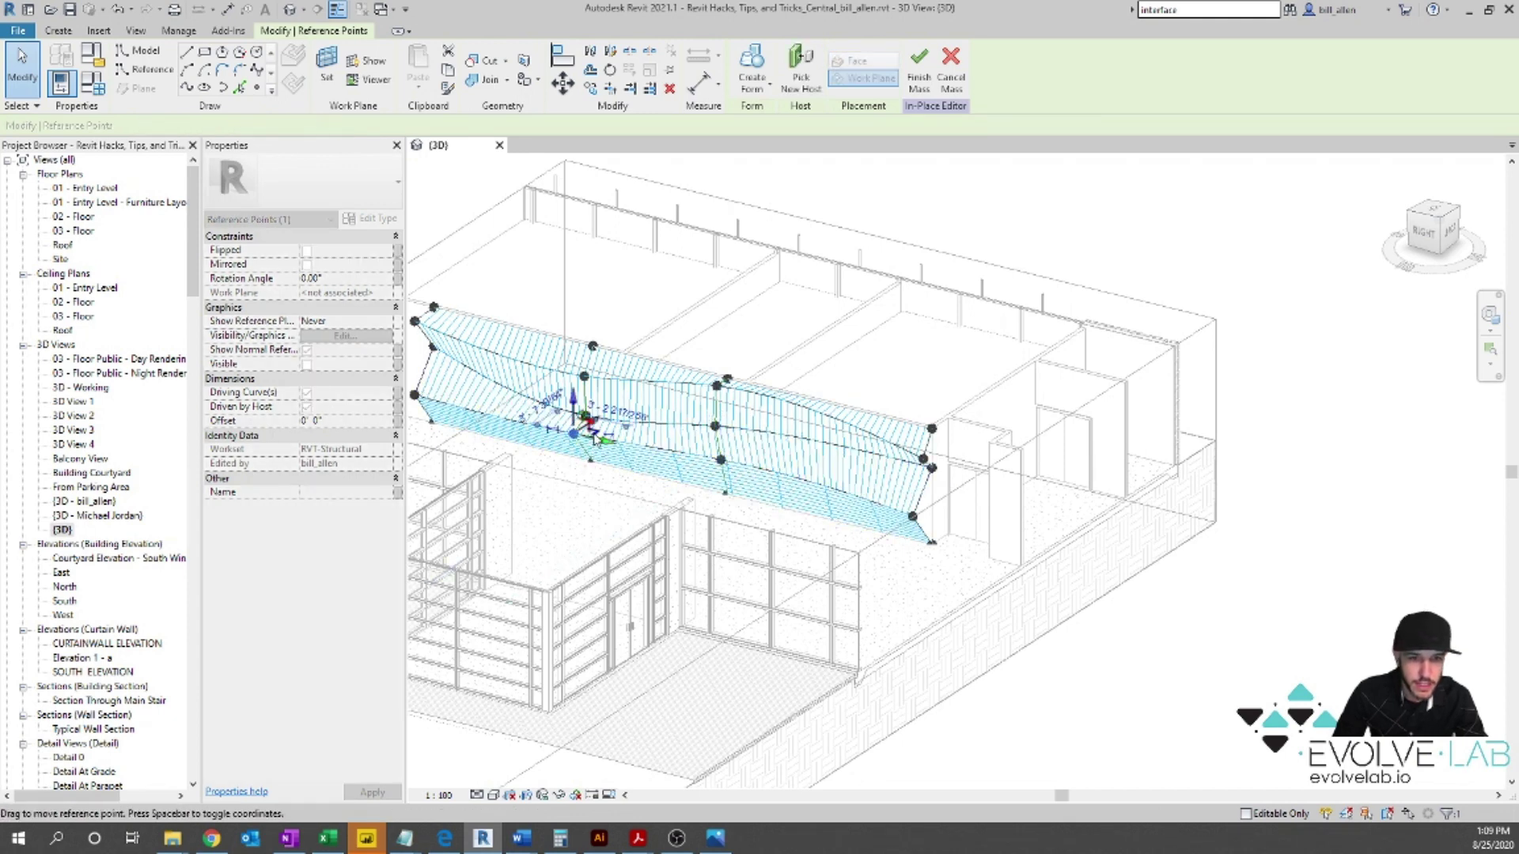
{"action": "left_click_drag", "start_coordinate": [587, 422], "coordinate": [575, 417]}
{"action": "left_click", "coordinate": [1109, 629]}
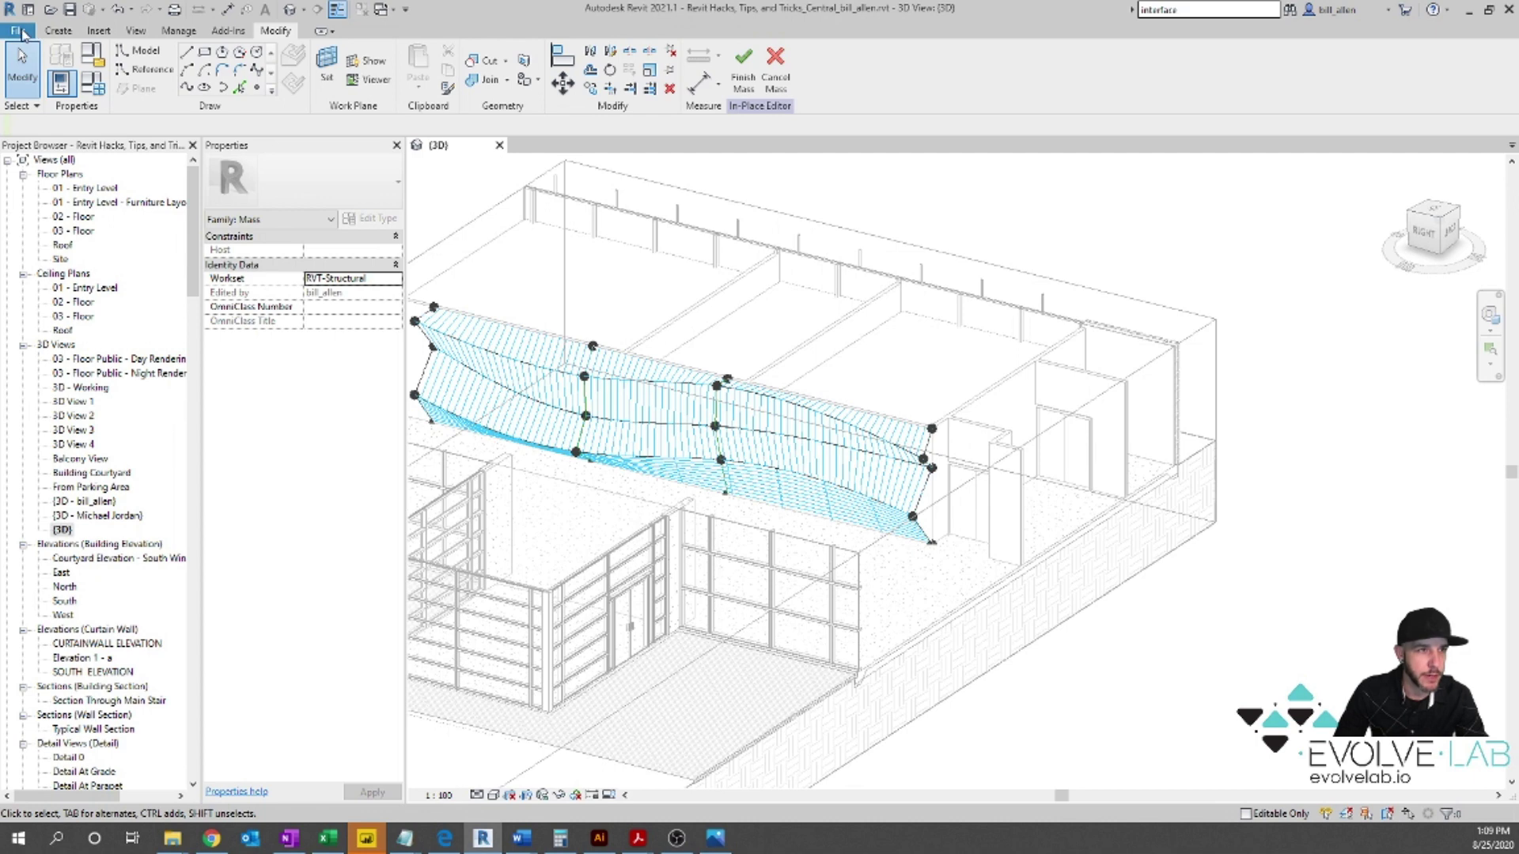
Step: Create a new family from the Generic Model Adaptive.rft template in the English-Imperial folder
{"action": "left_click", "coordinate": [19, 31]}
{"action": "mouse_move", "coordinate": [52, 99]}
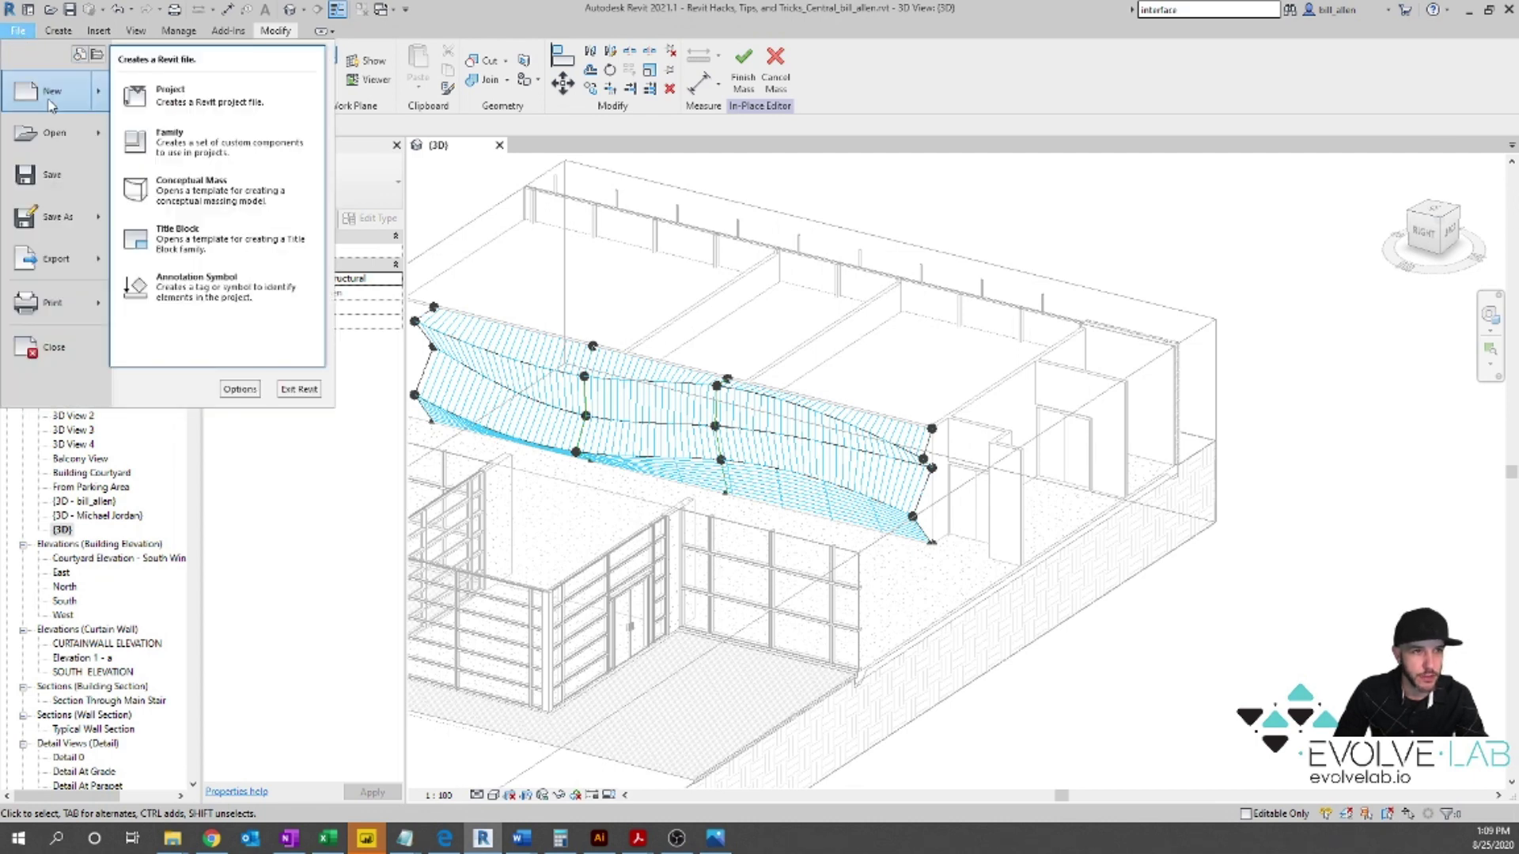
{"action": "left_click", "coordinate": [207, 155]}
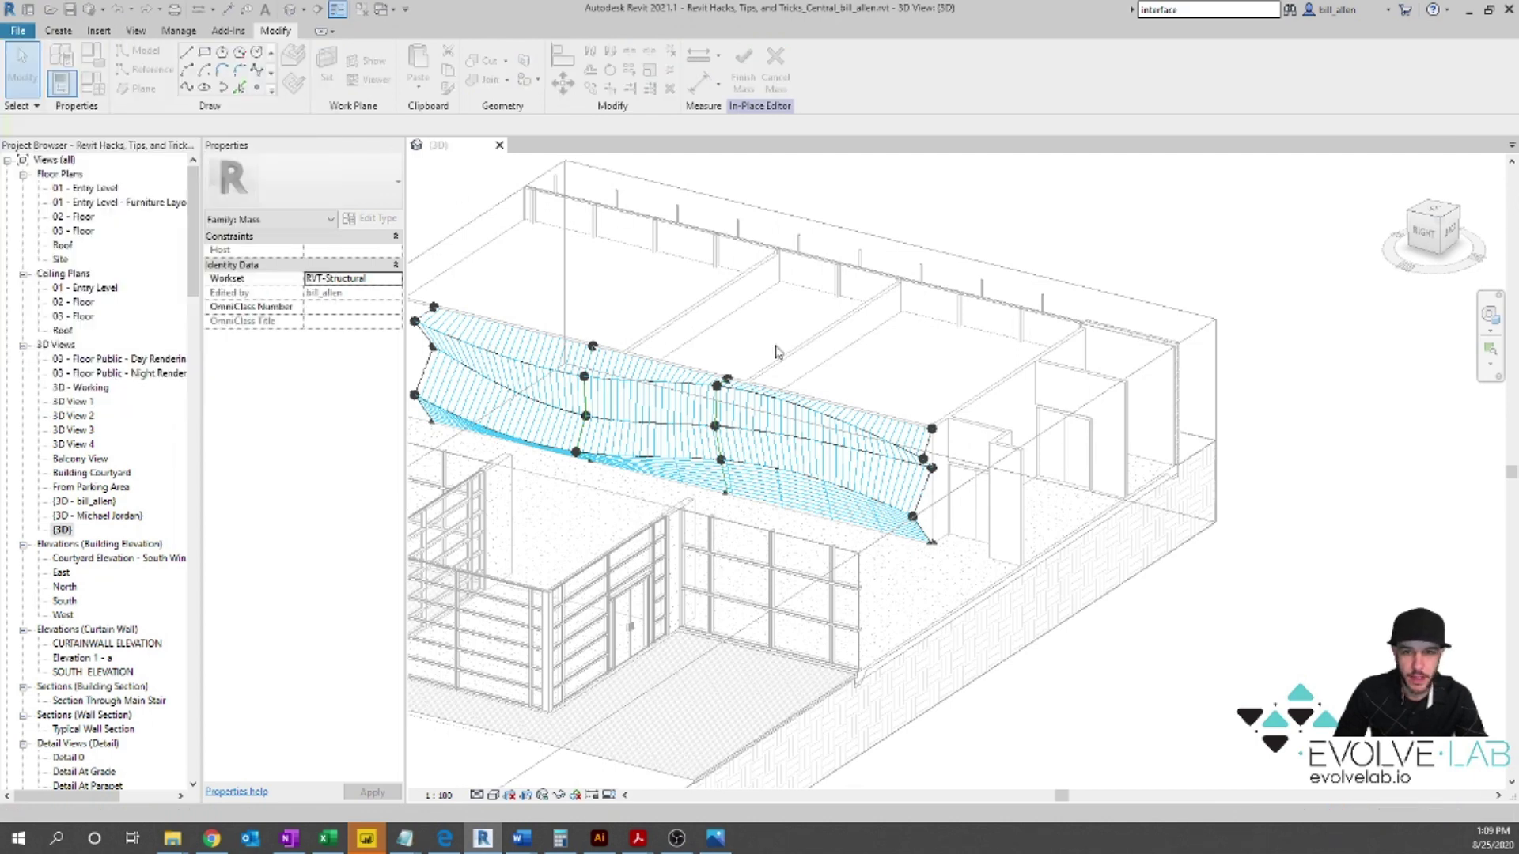
{"action": "double_click", "coordinate": [496, 294]}
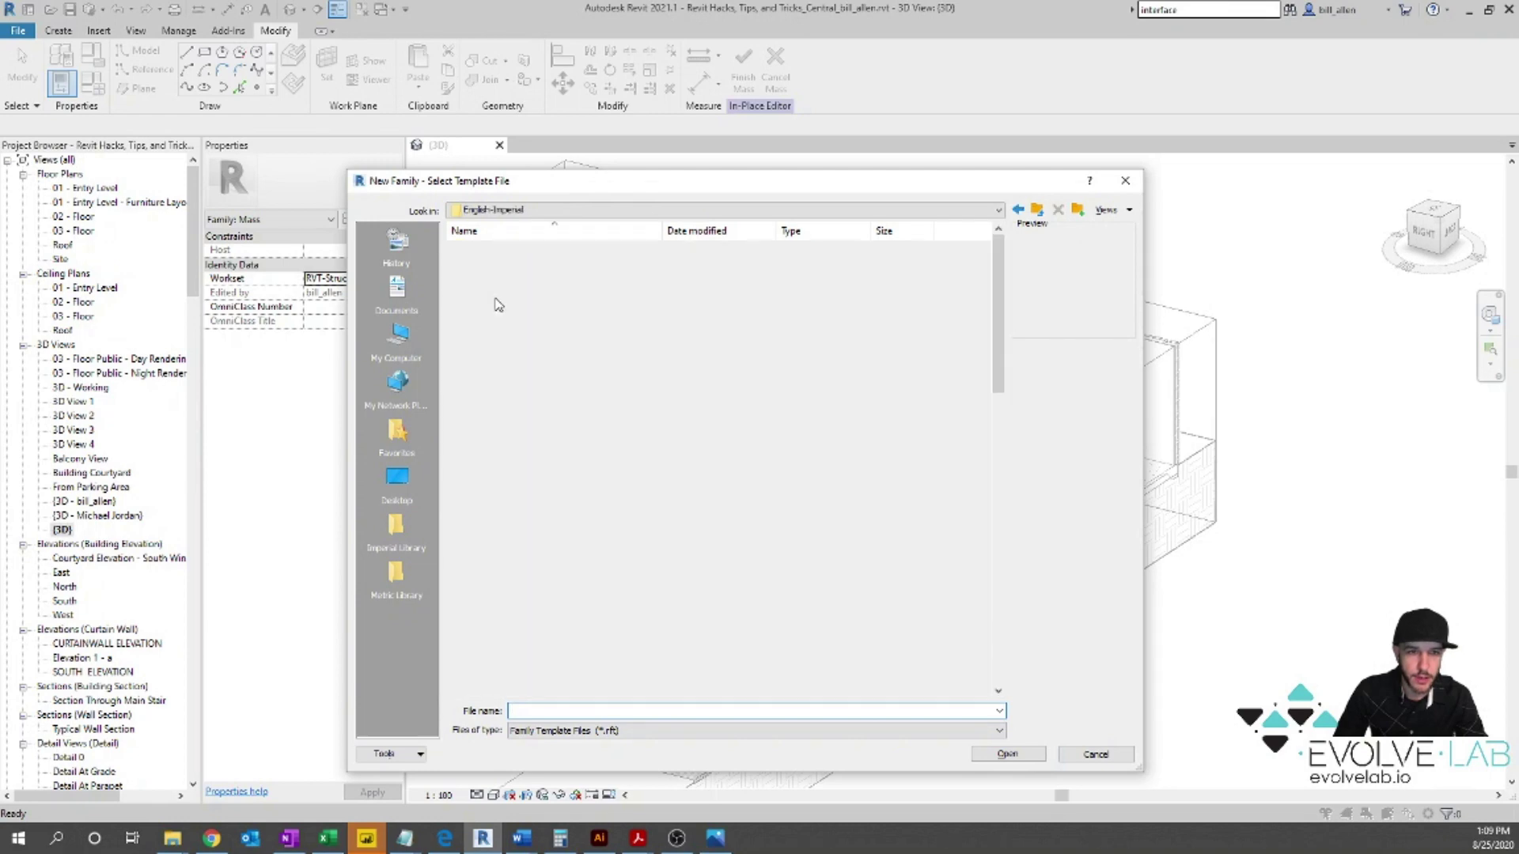
{"action": "scroll", "coordinate": [548, 536], "scroll_direction": "down", "scroll_amount": 5}
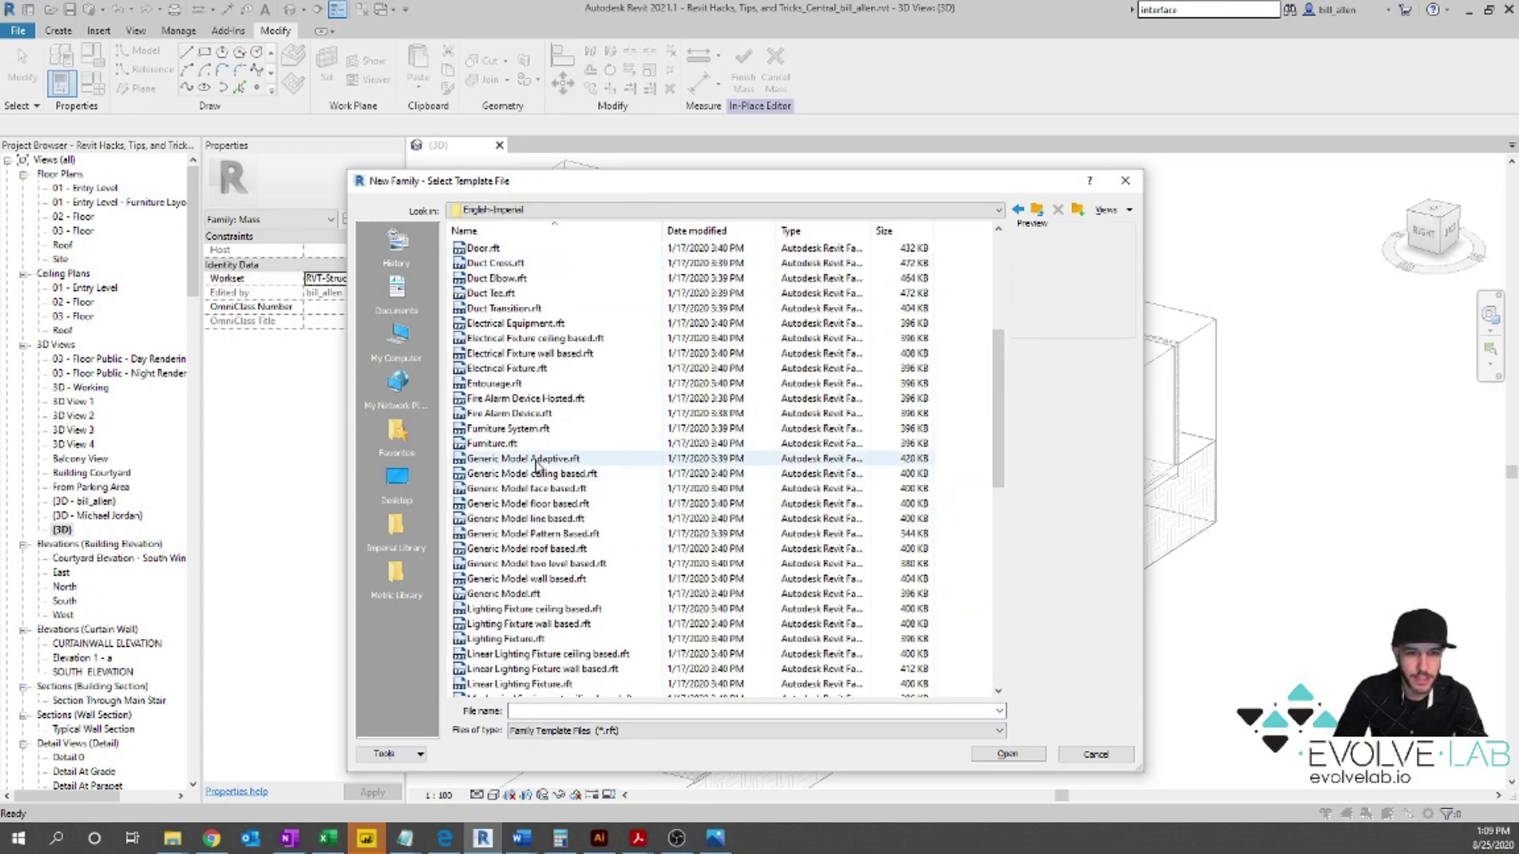
{"action": "left_click", "coordinate": [522, 458]}
{"action": "left_click", "coordinate": [1023, 755]}
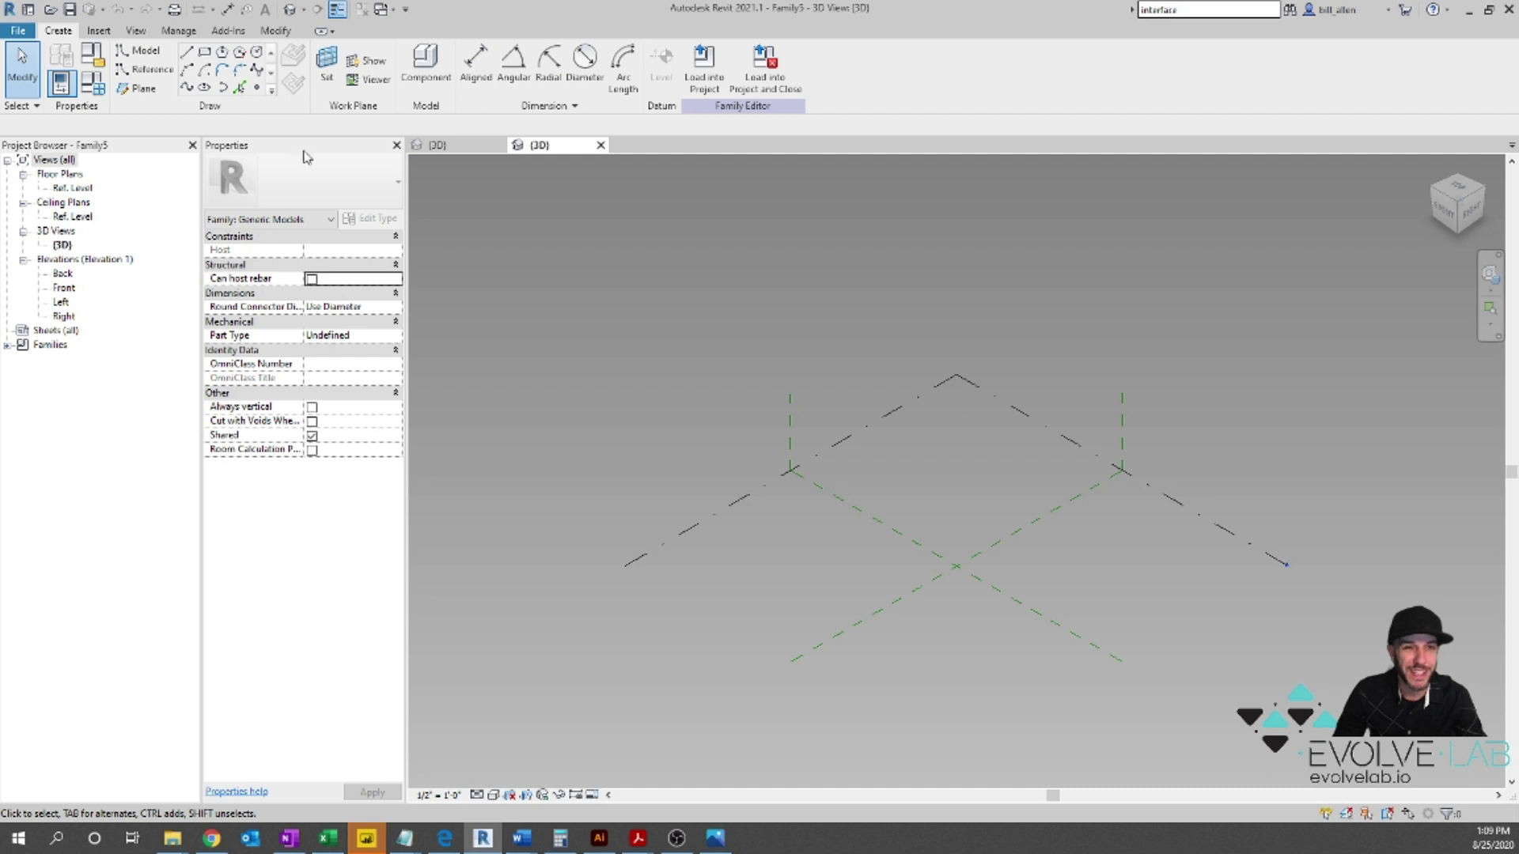
Step: Draw a straight chain of four reference lines with five points diagonally across the Ref. Level plane
{"action": "left_click", "coordinate": [154, 69]}
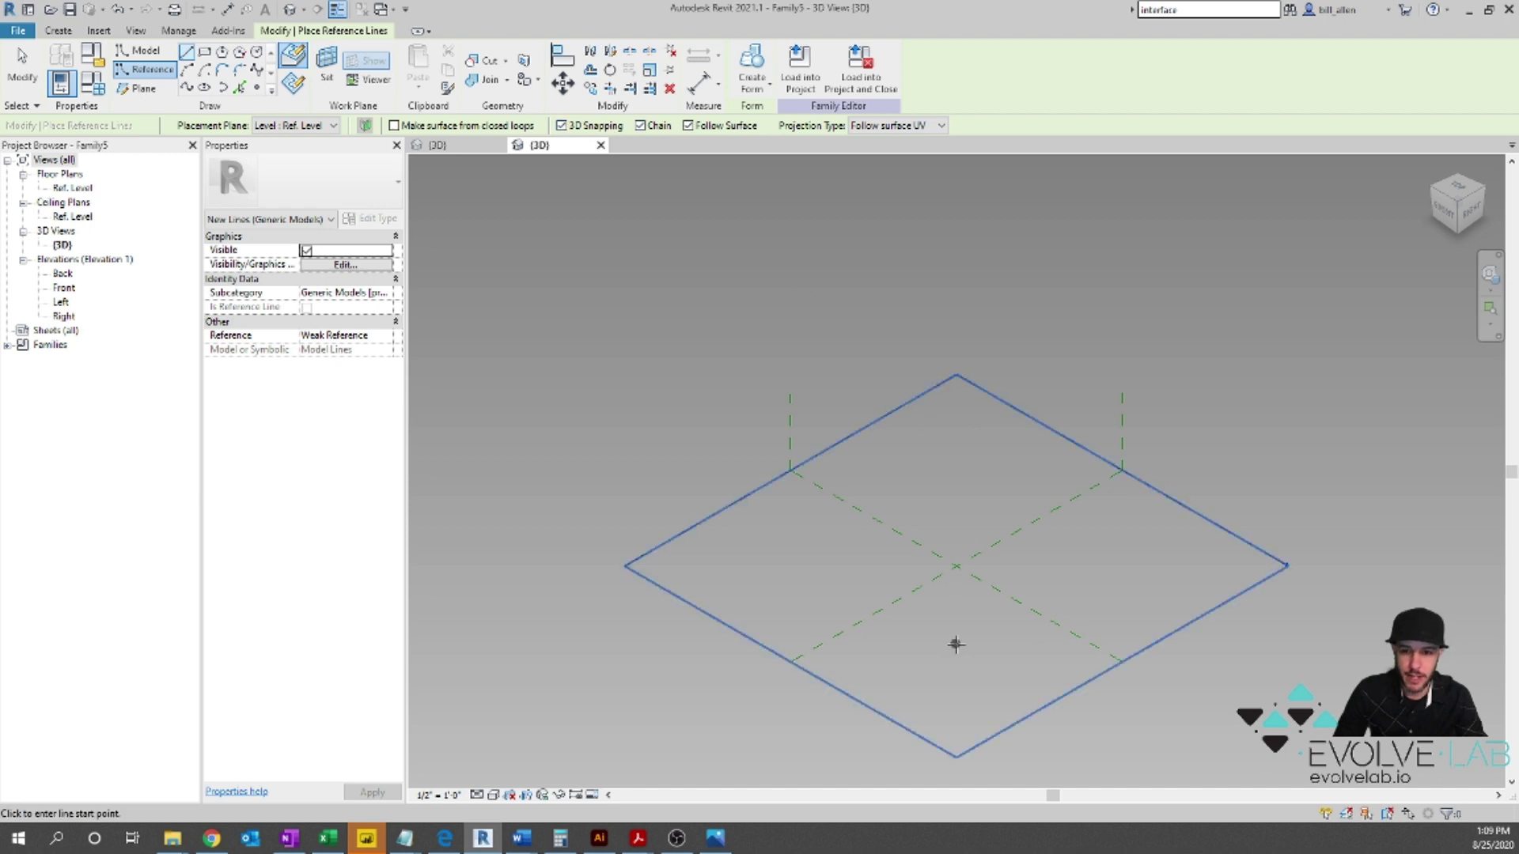
{"action": "left_click", "coordinate": [887, 649]}
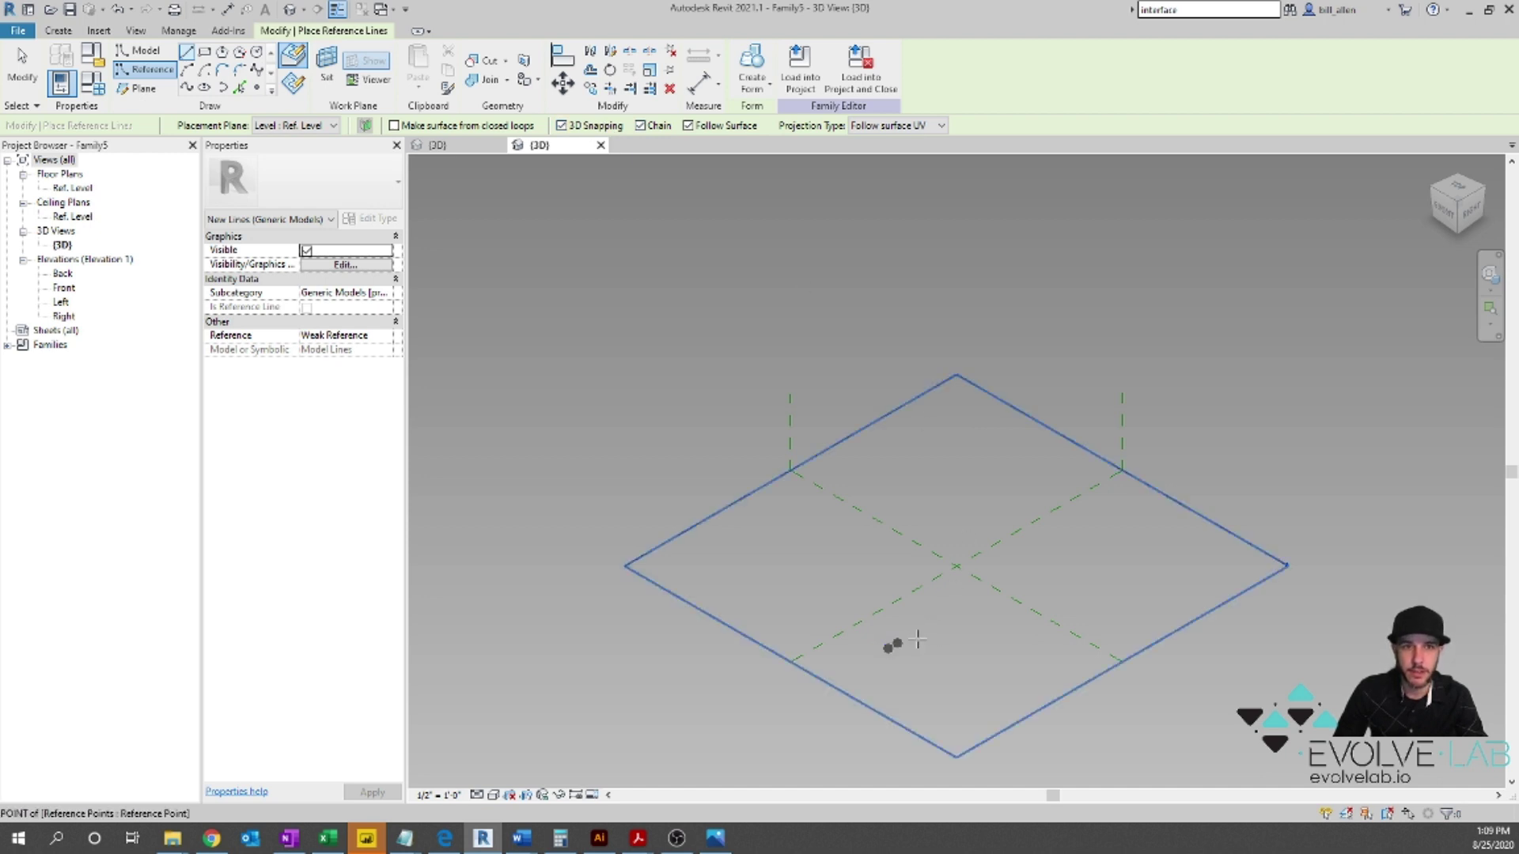
{"action": "left_click", "coordinate": [950, 610]}
{"action": "left_click", "coordinate": [1015, 568]}
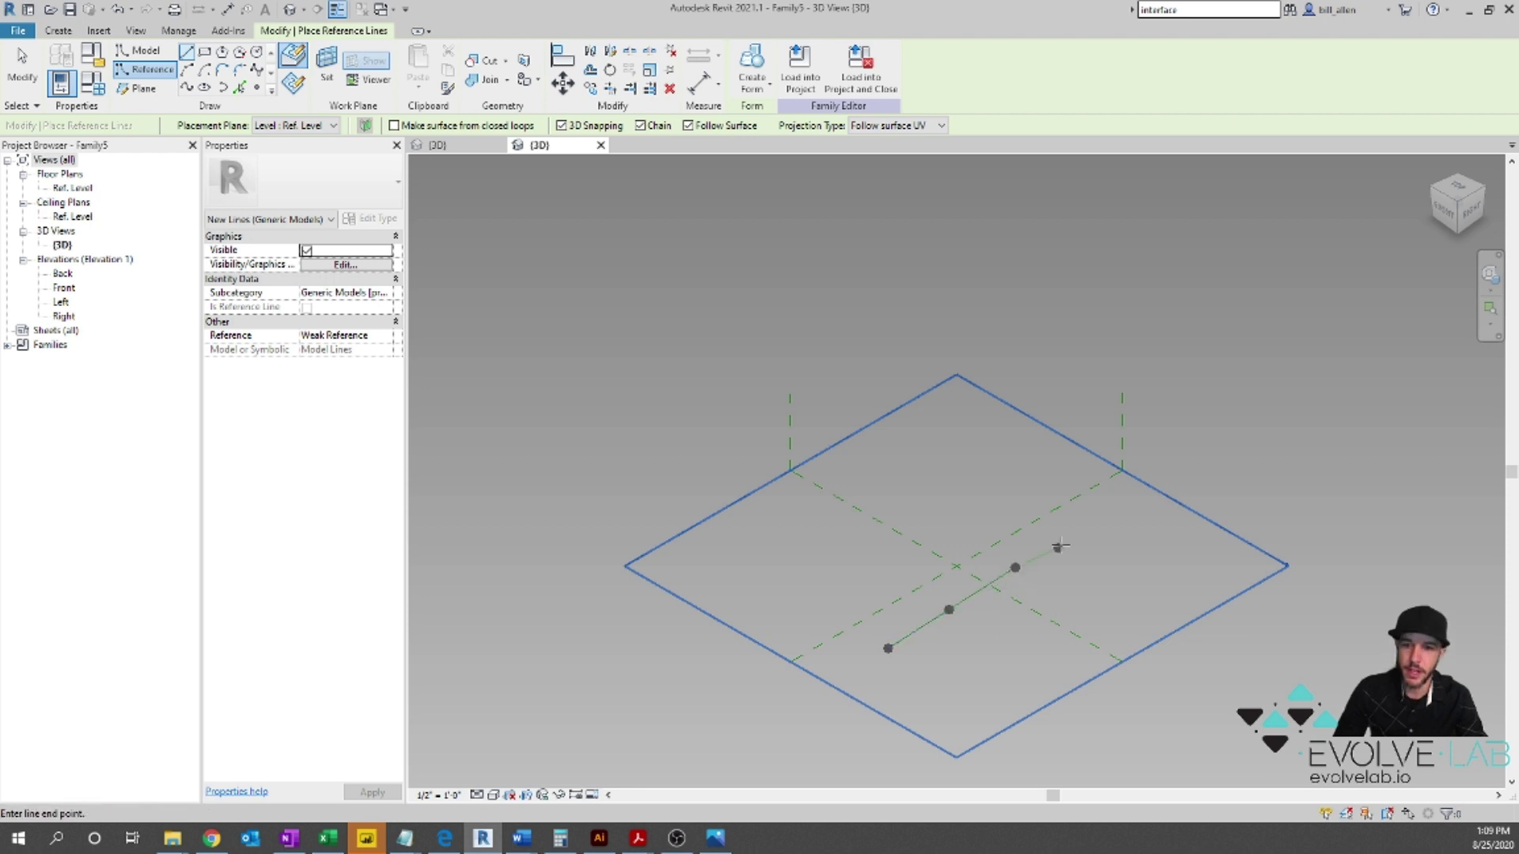
{"action": "left_click", "coordinate": [1061, 538]}
{"action": "left_click", "coordinate": [1113, 503]}
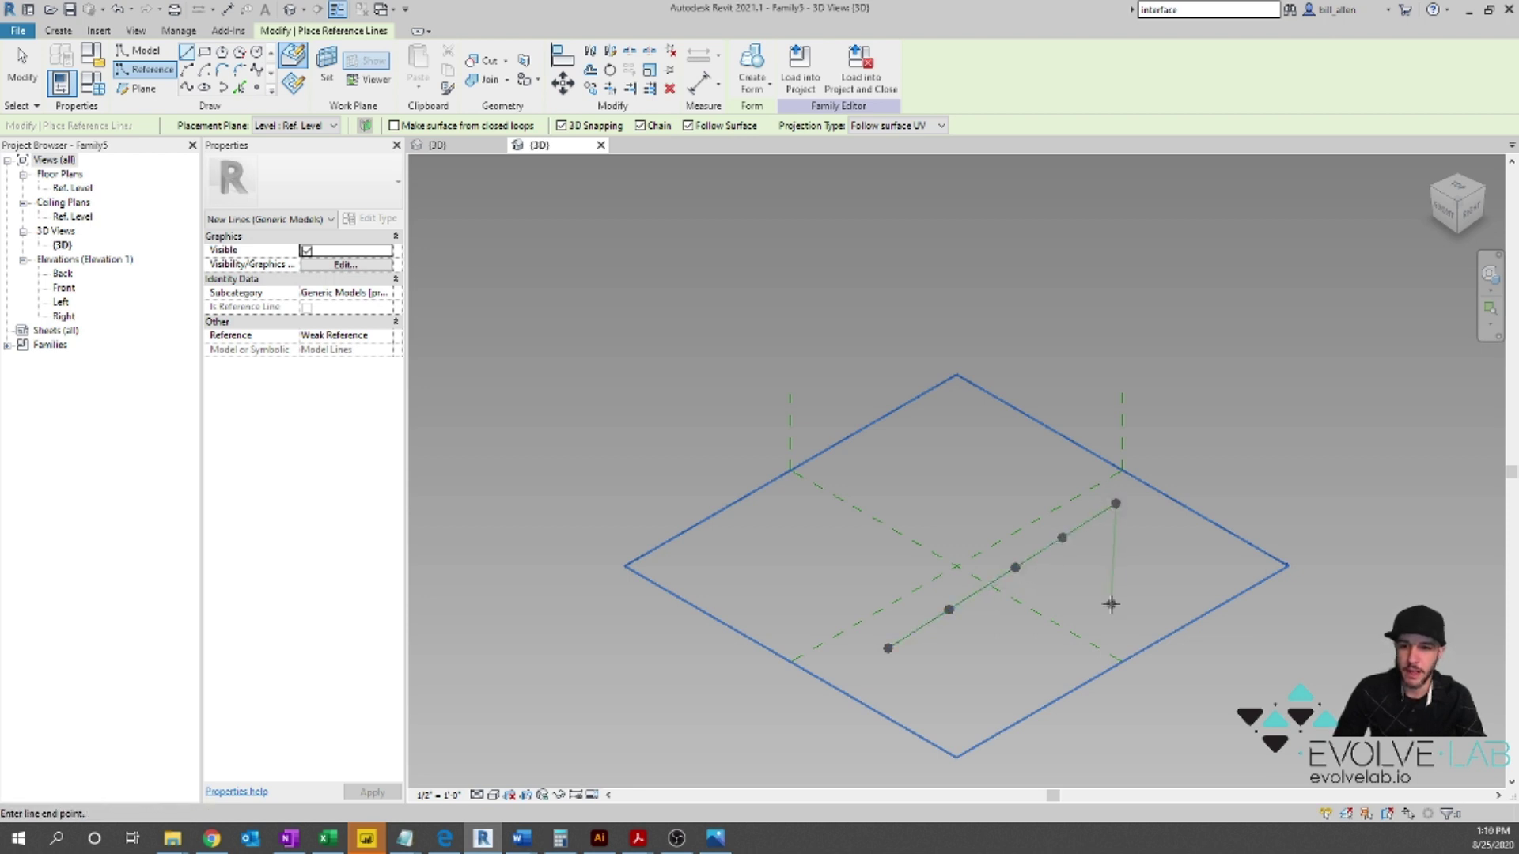
{"action": "key", "text": "Escape"}
{"action": "key", "text": "Escape"}
Step: Turn all five reference points of the line chain into adaptive placement points
{"action": "left_click", "coordinate": [889, 651]}
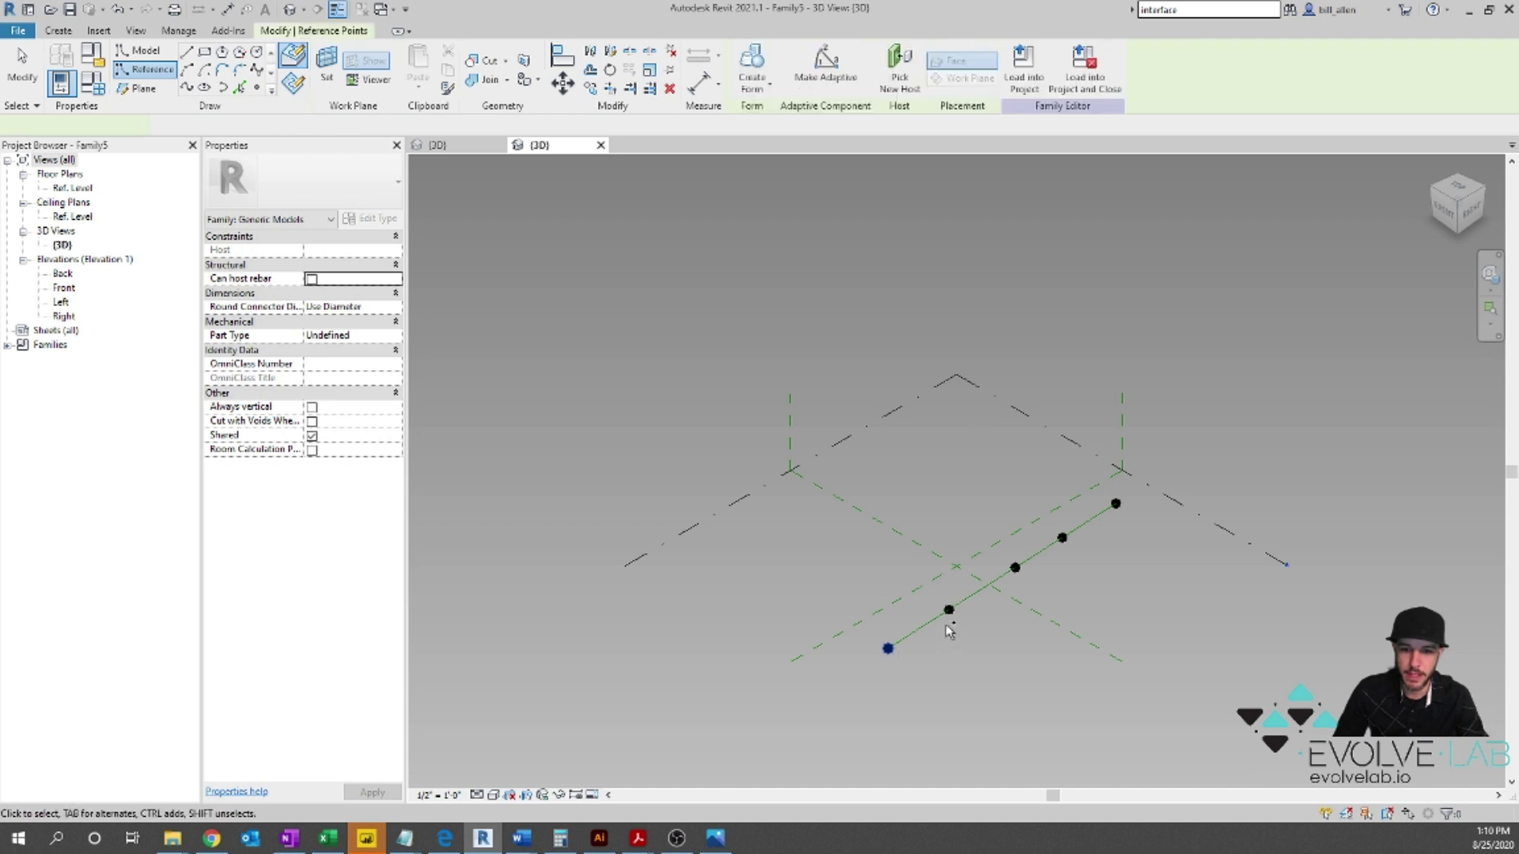
{"action": "left_click", "coordinate": [950, 613], "text": "ctrl"}
{"action": "left_click", "coordinate": [1018, 570], "text": "ctrl"}
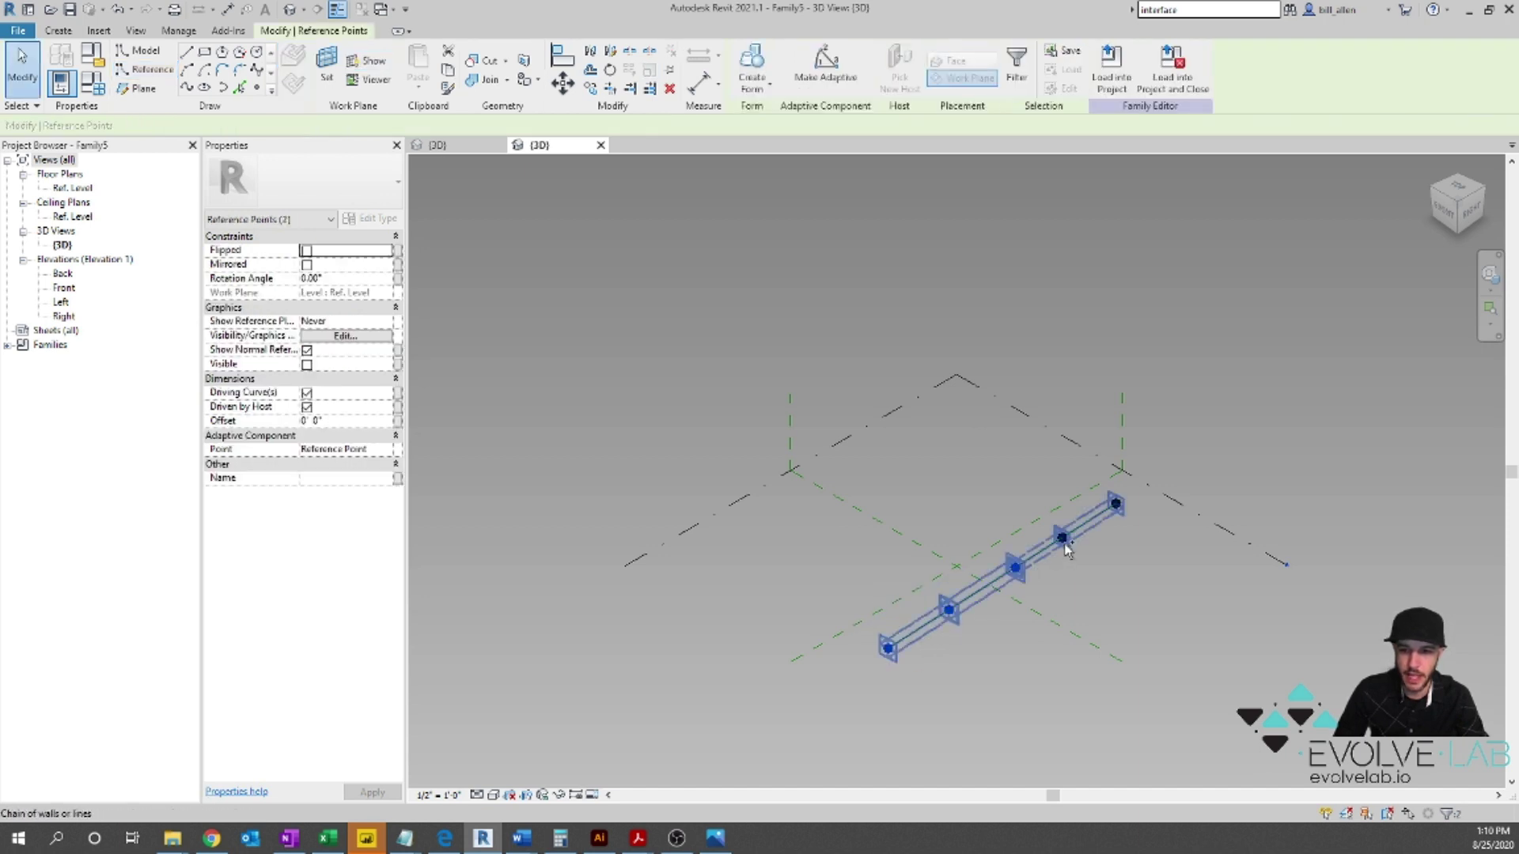
{"action": "left_click", "coordinate": [1063, 539], "text": "ctrl"}
{"action": "left_click", "coordinate": [1117, 506], "text": "ctrl"}
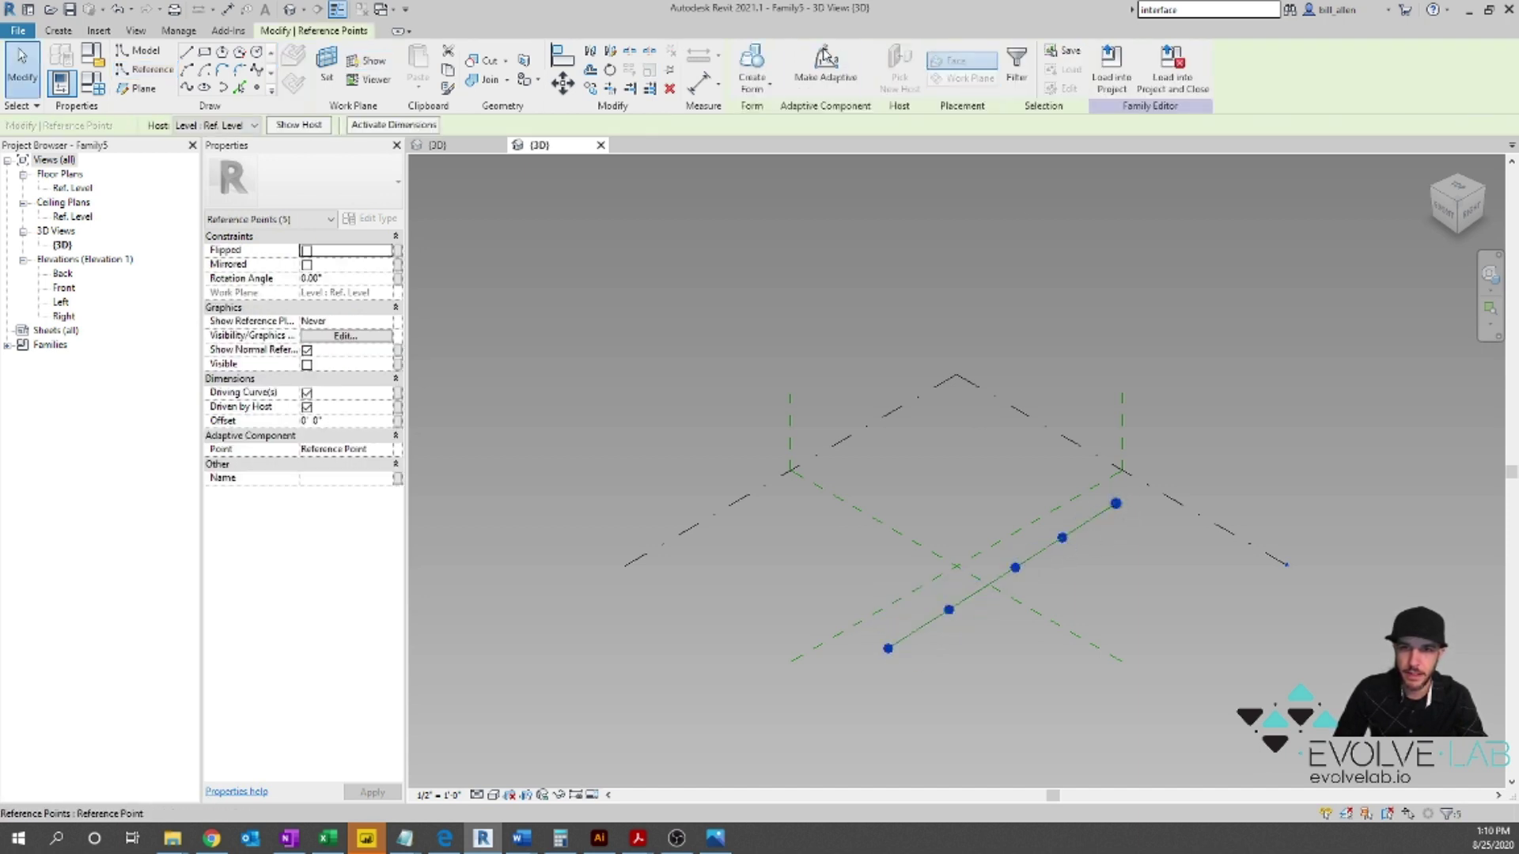
{"action": "left_click", "coordinate": [825, 64]}
{"action": "left_click", "coordinate": [1082, 616]}
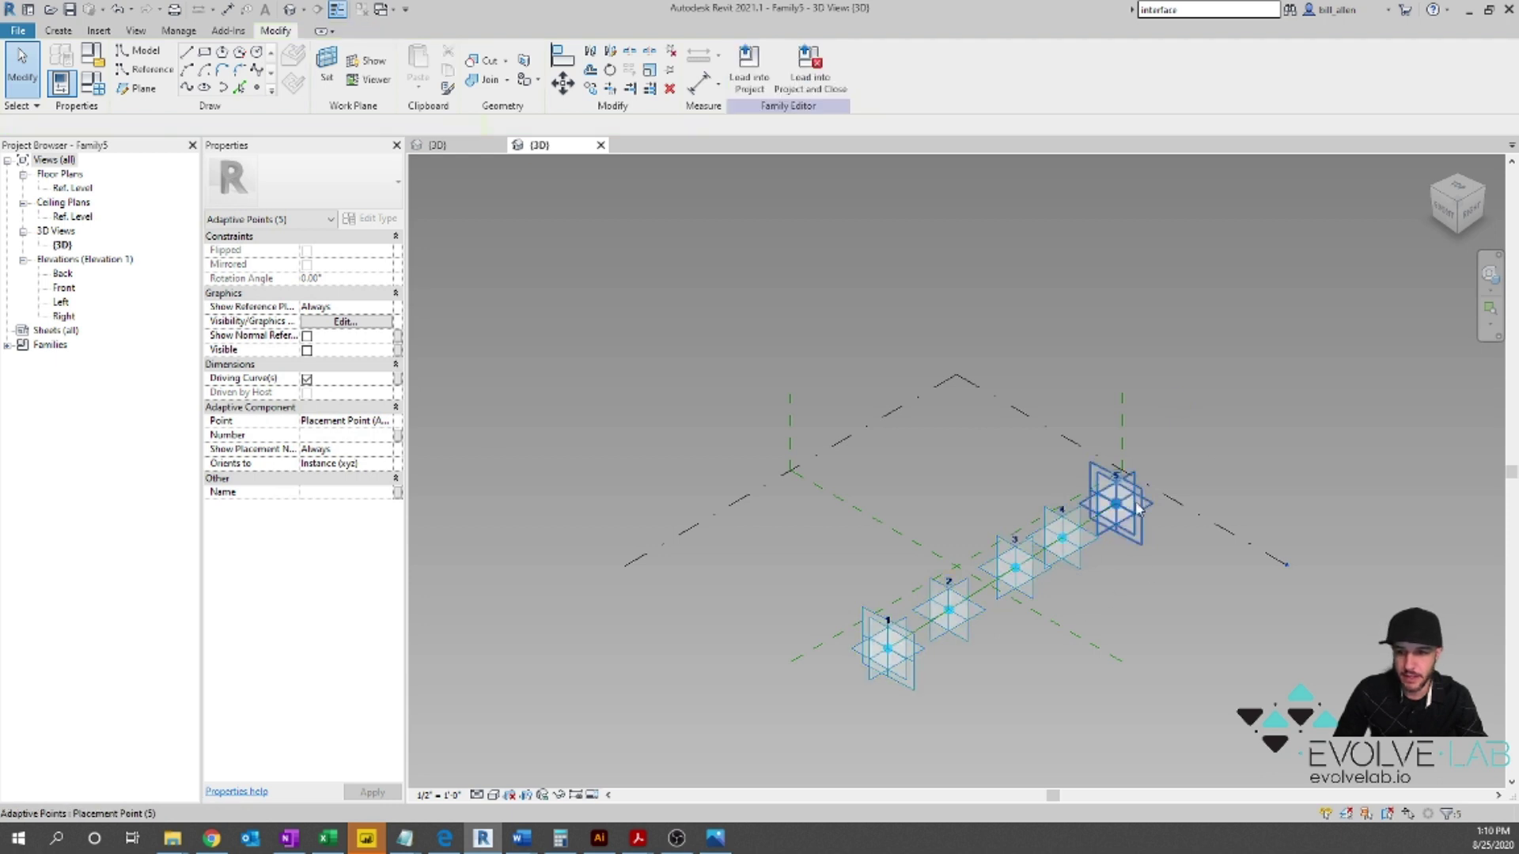
{"action": "left_click", "coordinate": [1114, 477]}
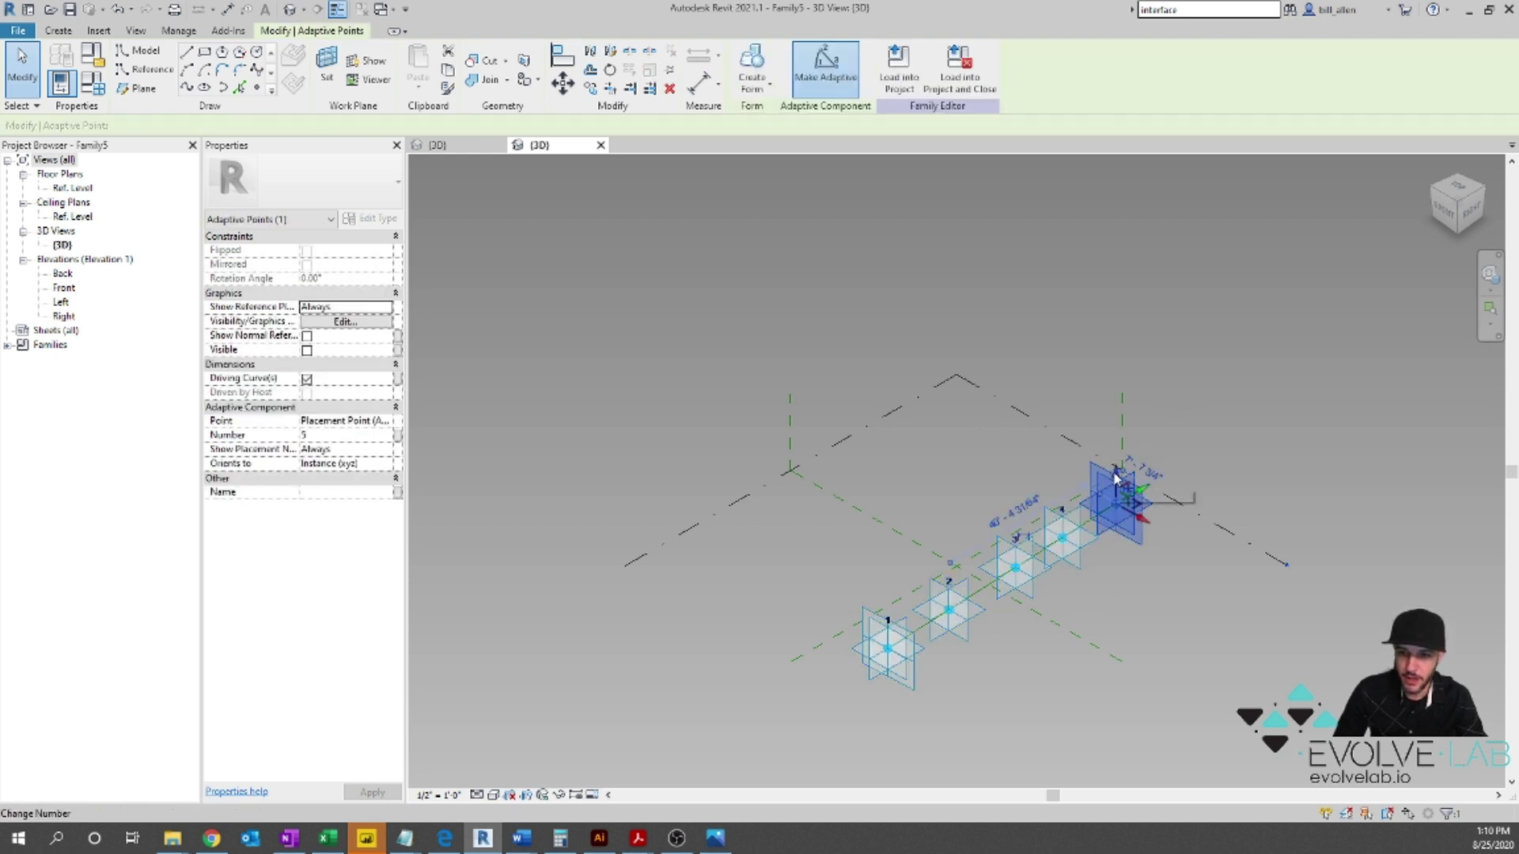
{"action": "left_click", "coordinate": [949, 714]}
Step: Draw a model-line rectangle about 8 inches tall starting at adaptive point 1, on its vertical plane that crosses the line chain
{"action": "scroll", "coordinate": [931, 669], "scroll_direction": "up", "scroll_amount": 3}
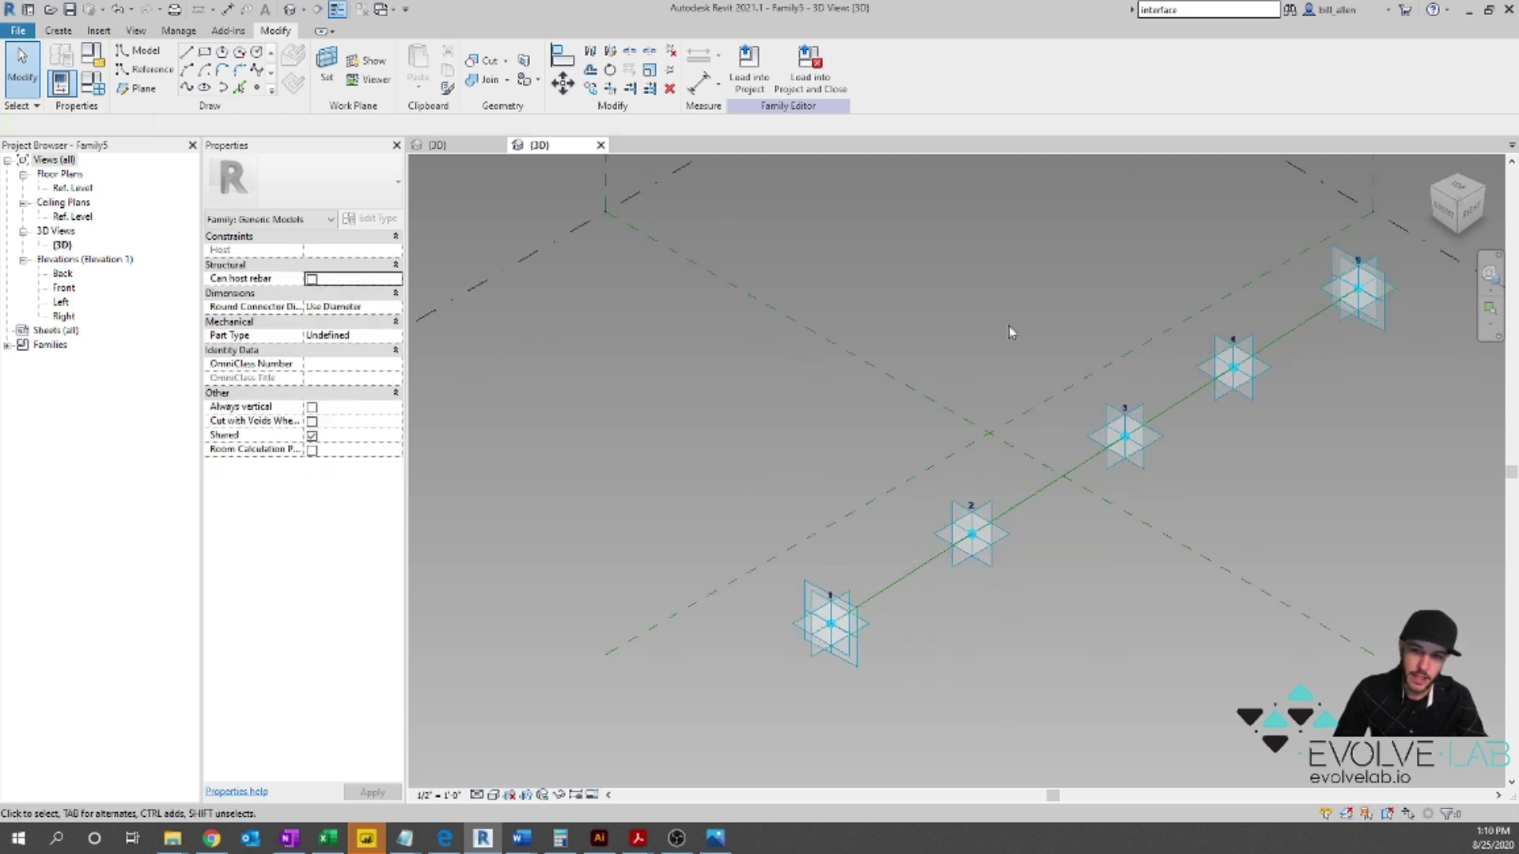
{"action": "left_click", "coordinate": [325, 68]}
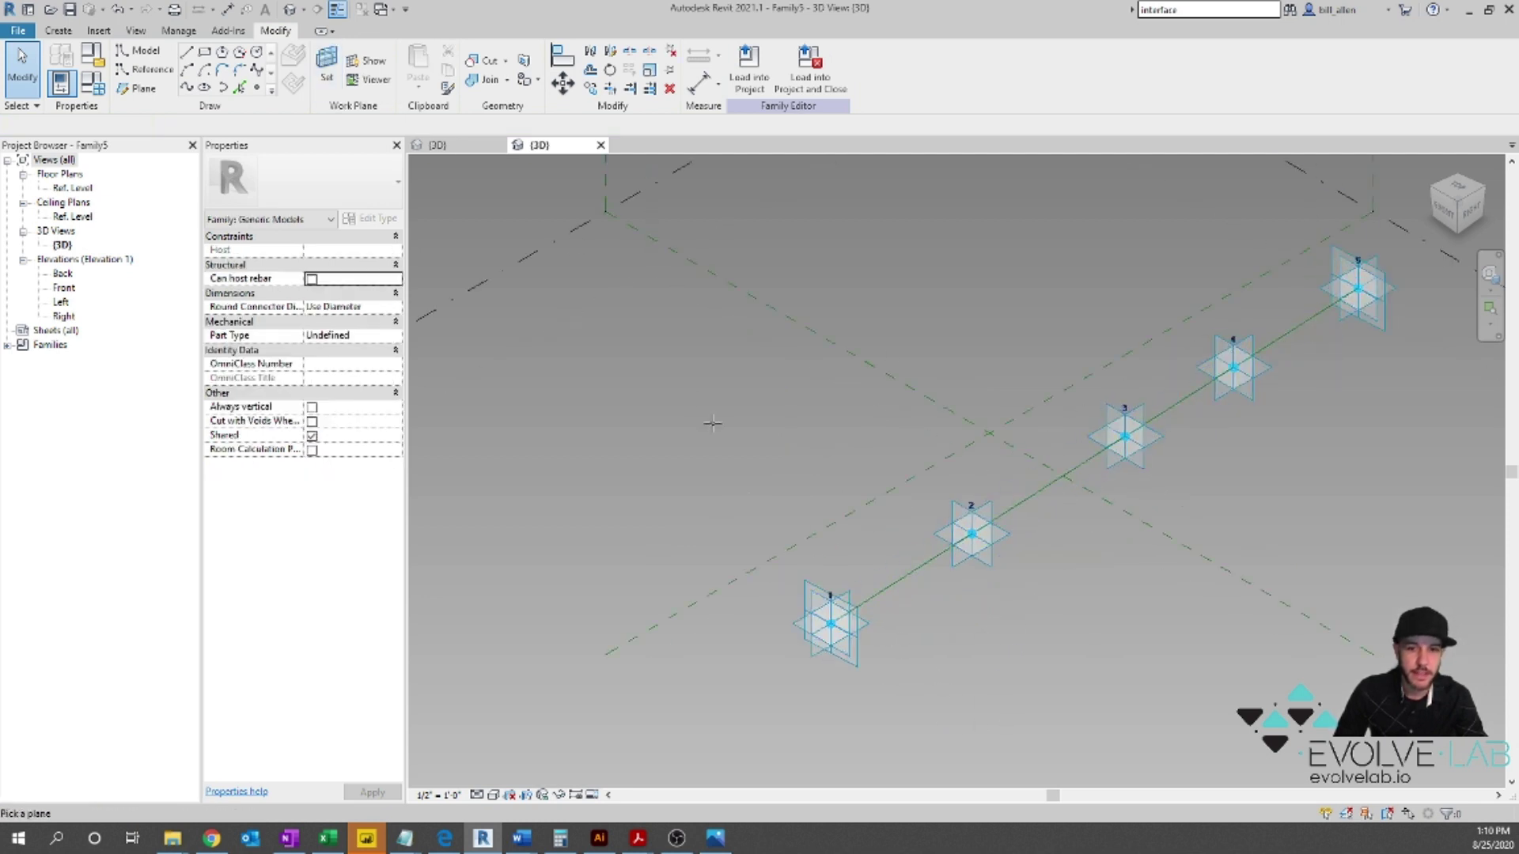
{"action": "left_click", "coordinate": [853, 664]}
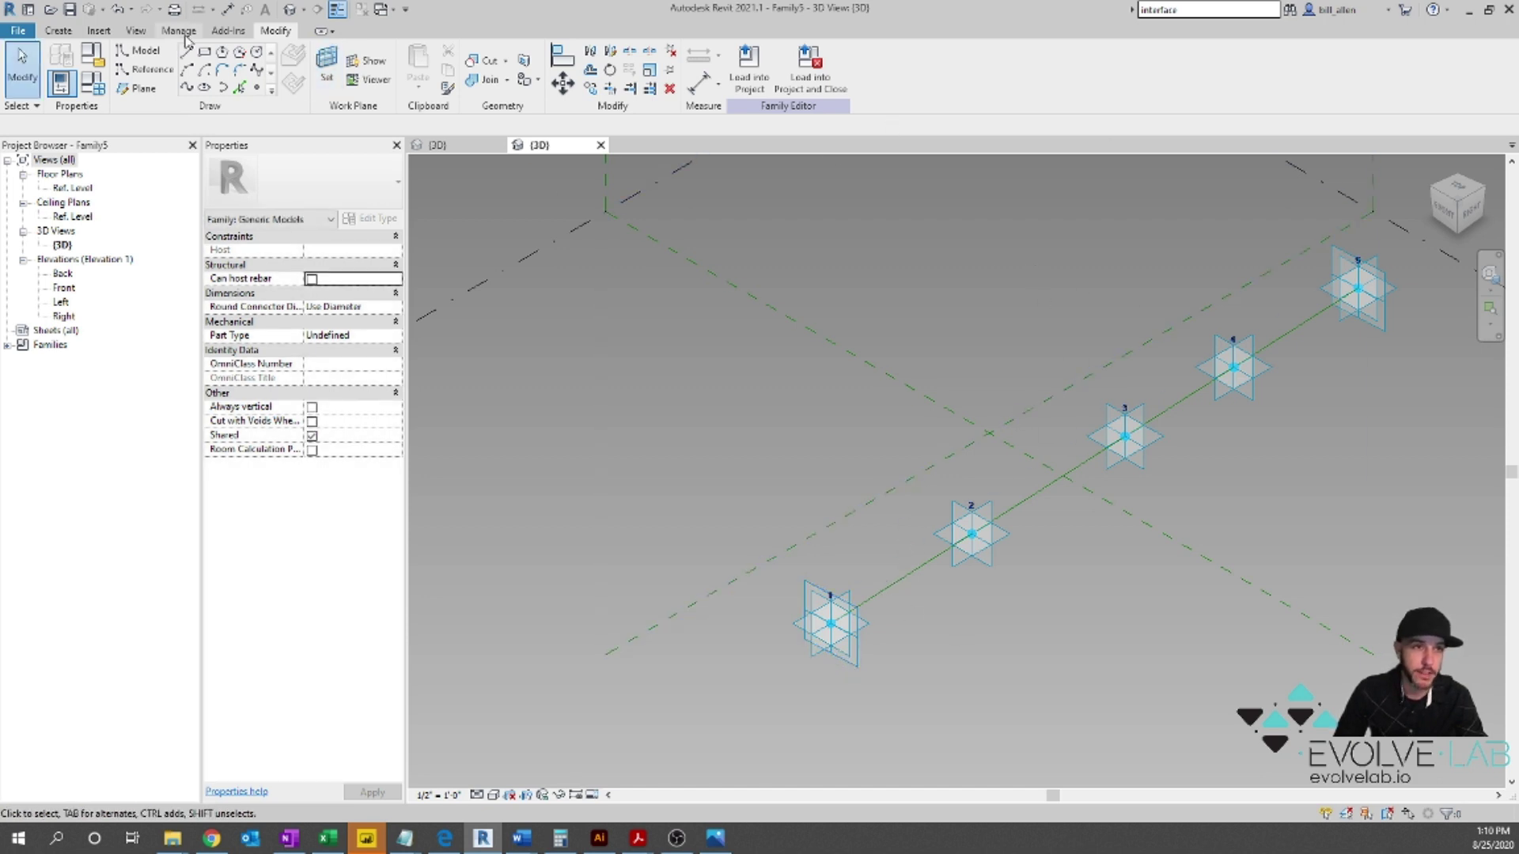
{"action": "left_click", "coordinate": [204, 51]}
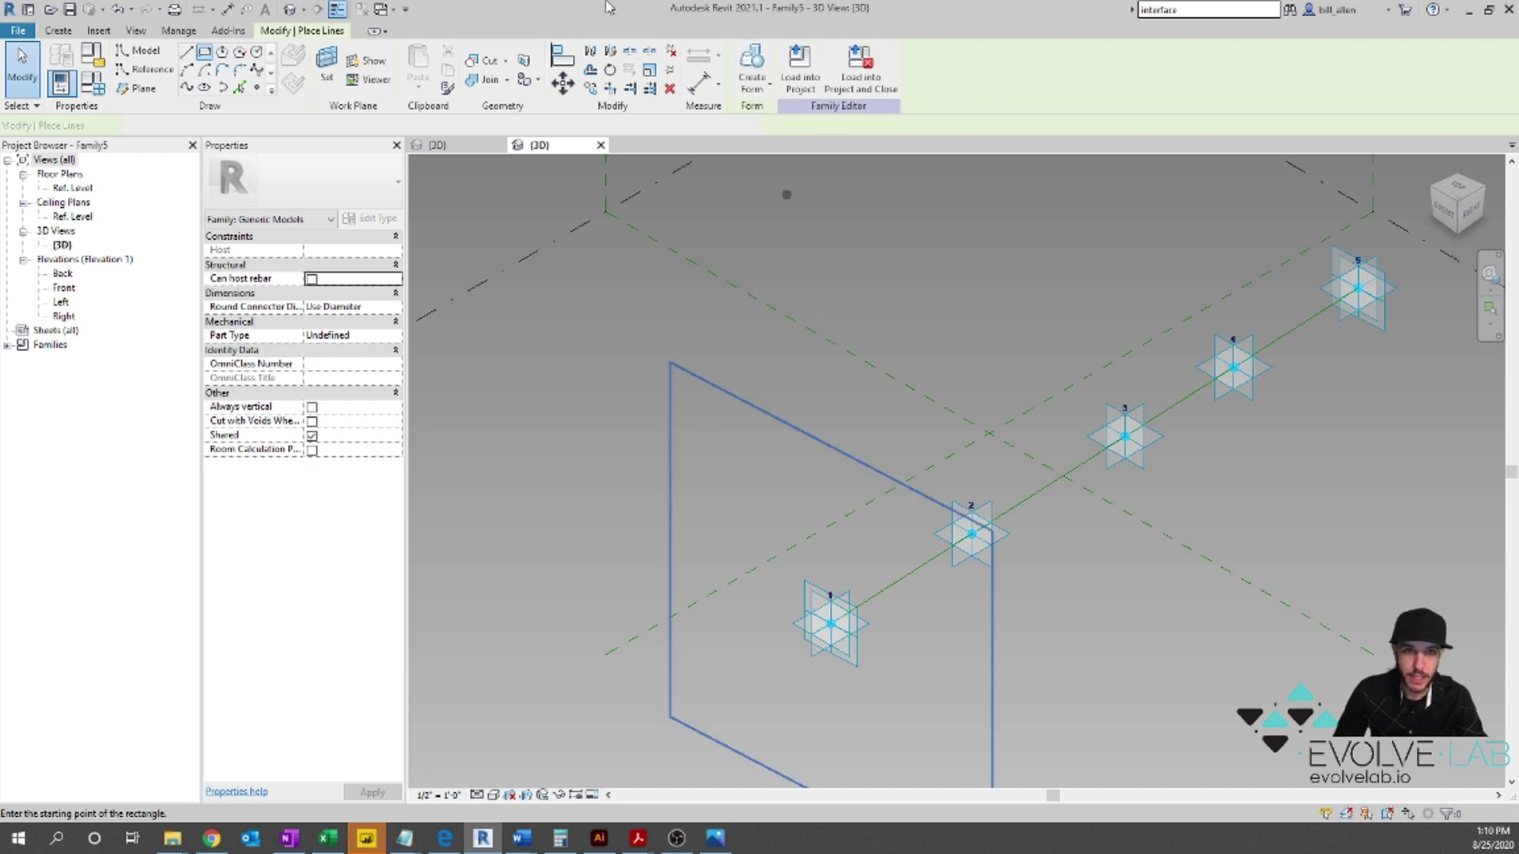
{"action": "left_click", "coordinate": [560, 128]}
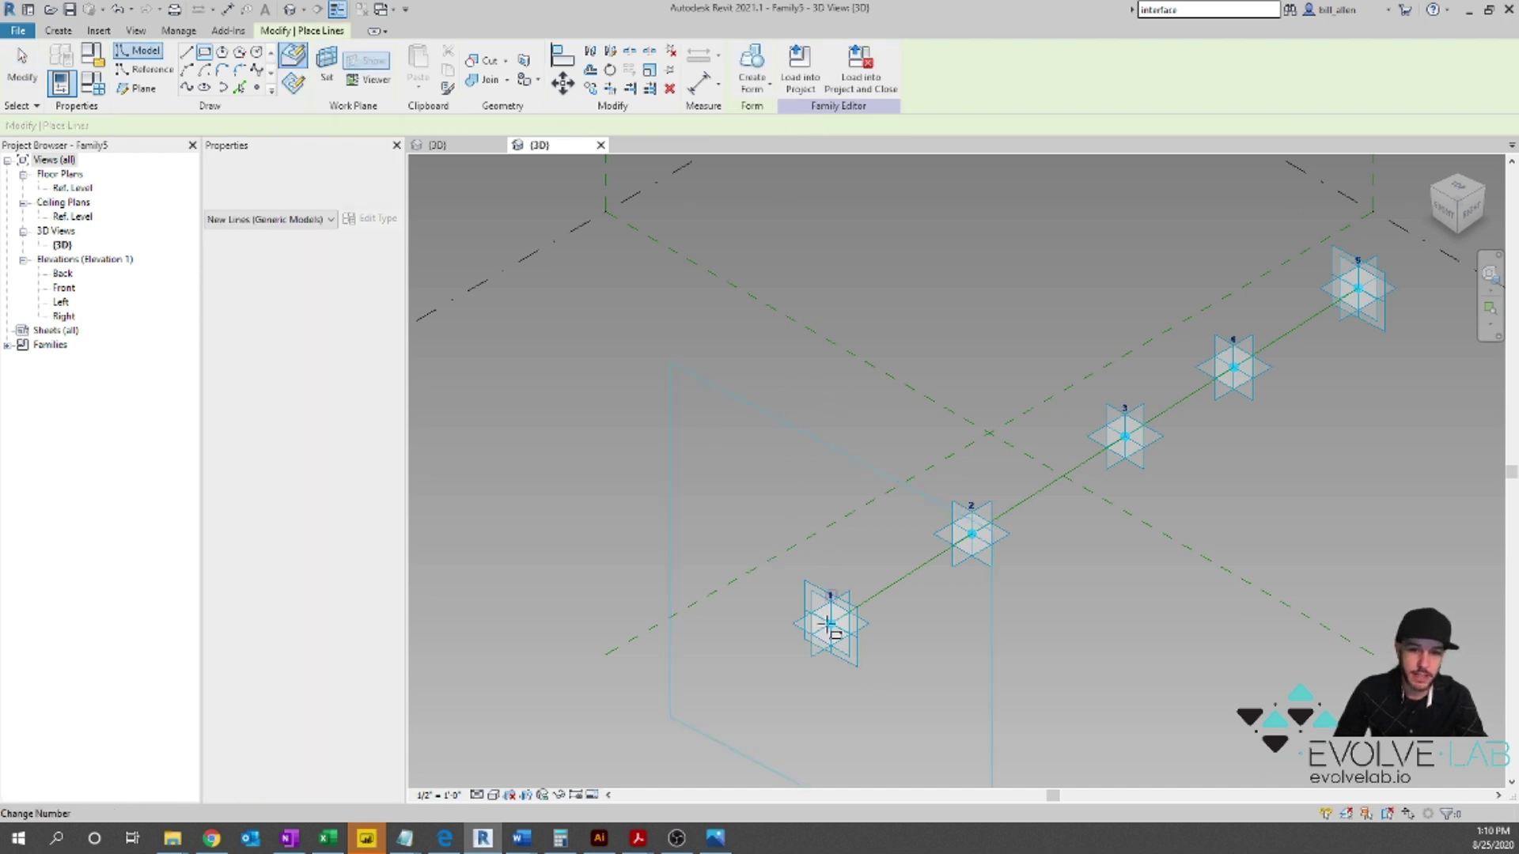
{"action": "left_click", "coordinate": [832, 623]}
{"action": "scroll", "coordinate": [830, 609], "scroll_direction": "up", "scroll_amount": 5}
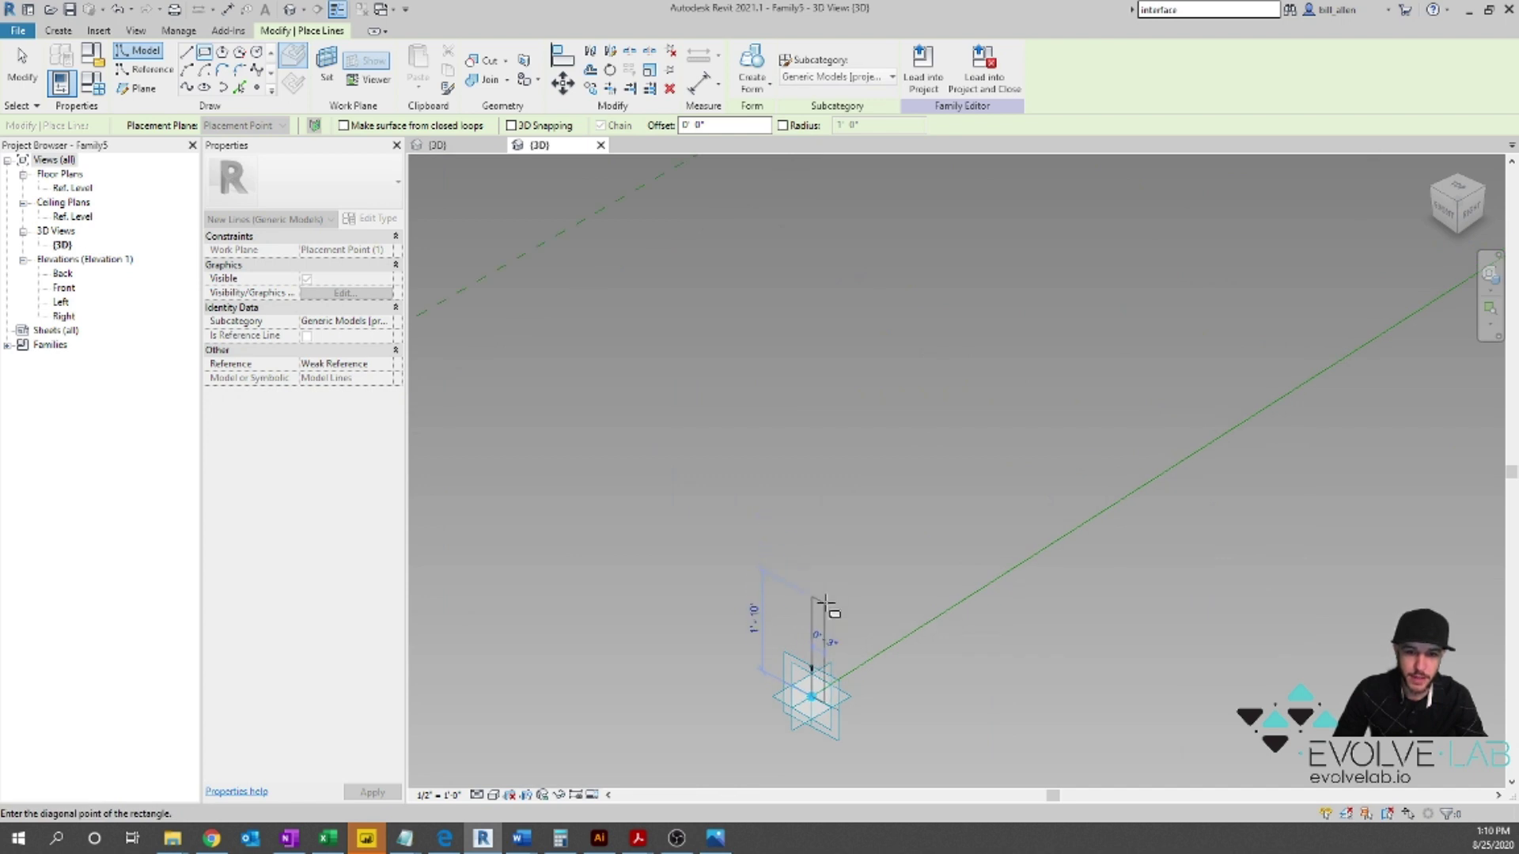
{"action": "scroll", "coordinate": [811, 649], "scroll_direction": "up", "scroll_amount": 2}
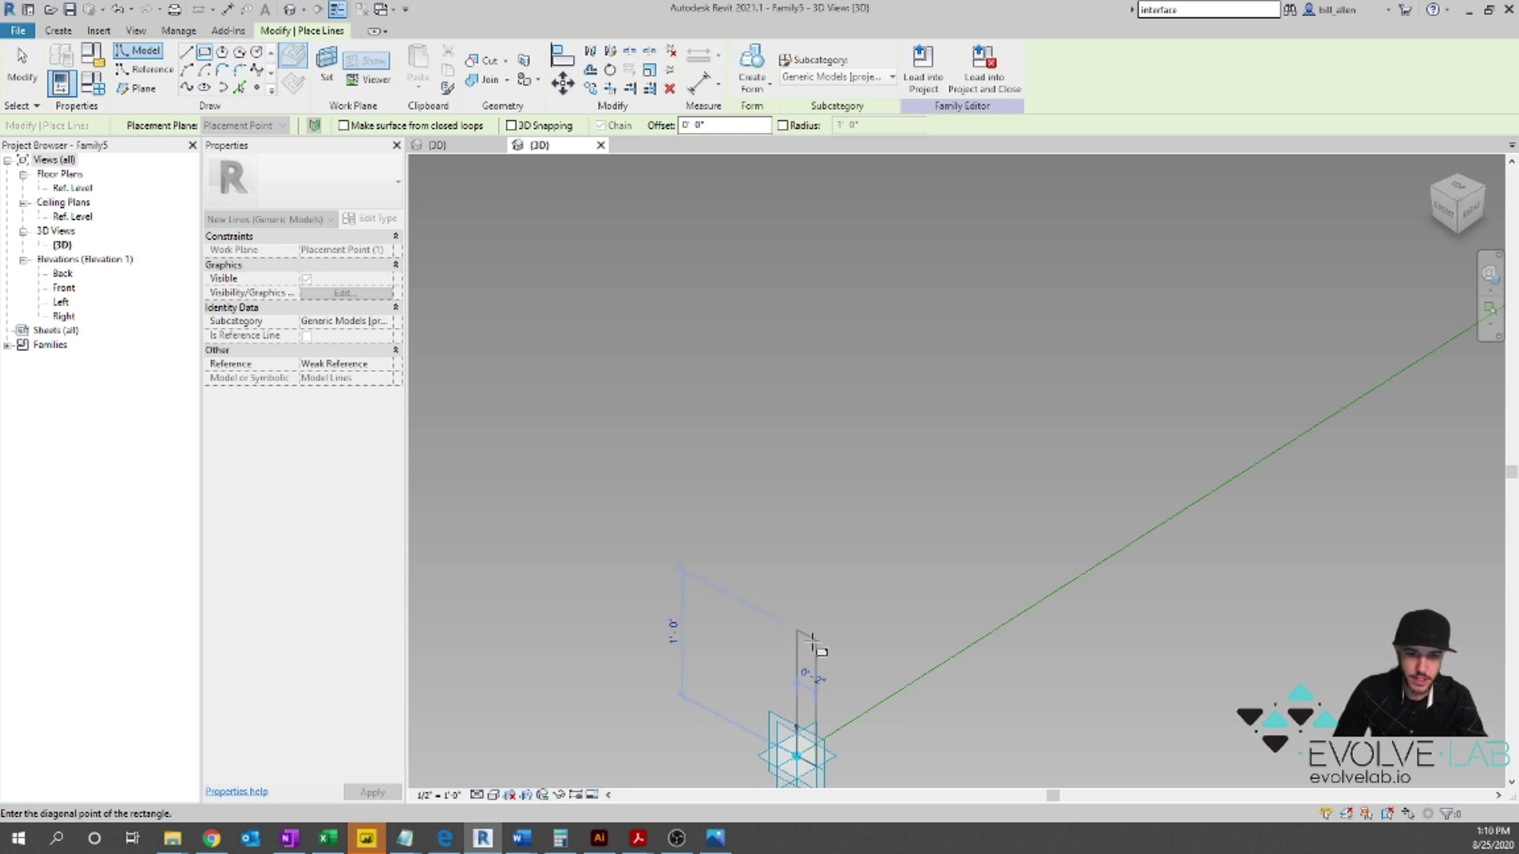
{"action": "left_click", "coordinate": [815, 678]}
{"action": "scroll", "coordinate": [816, 457], "scroll_direction": "down", "scroll_amount": 3}
{"action": "key", "text": "Escape"}
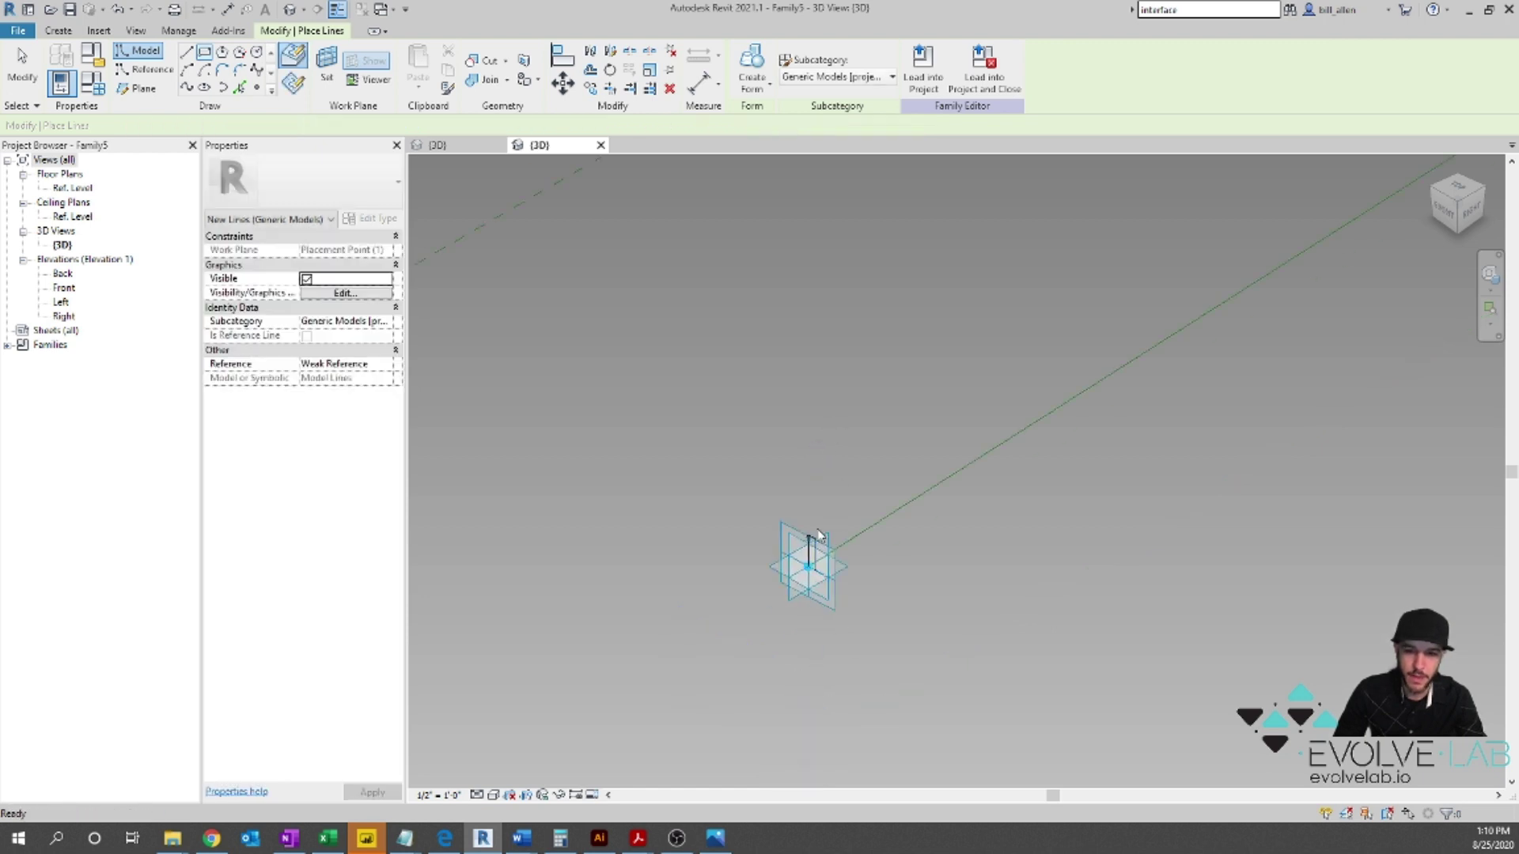
Step: Create a solid form by sweeping the rectangle profile along the four reference lines
{"action": "left_click", "coordinate": [884, 518]}
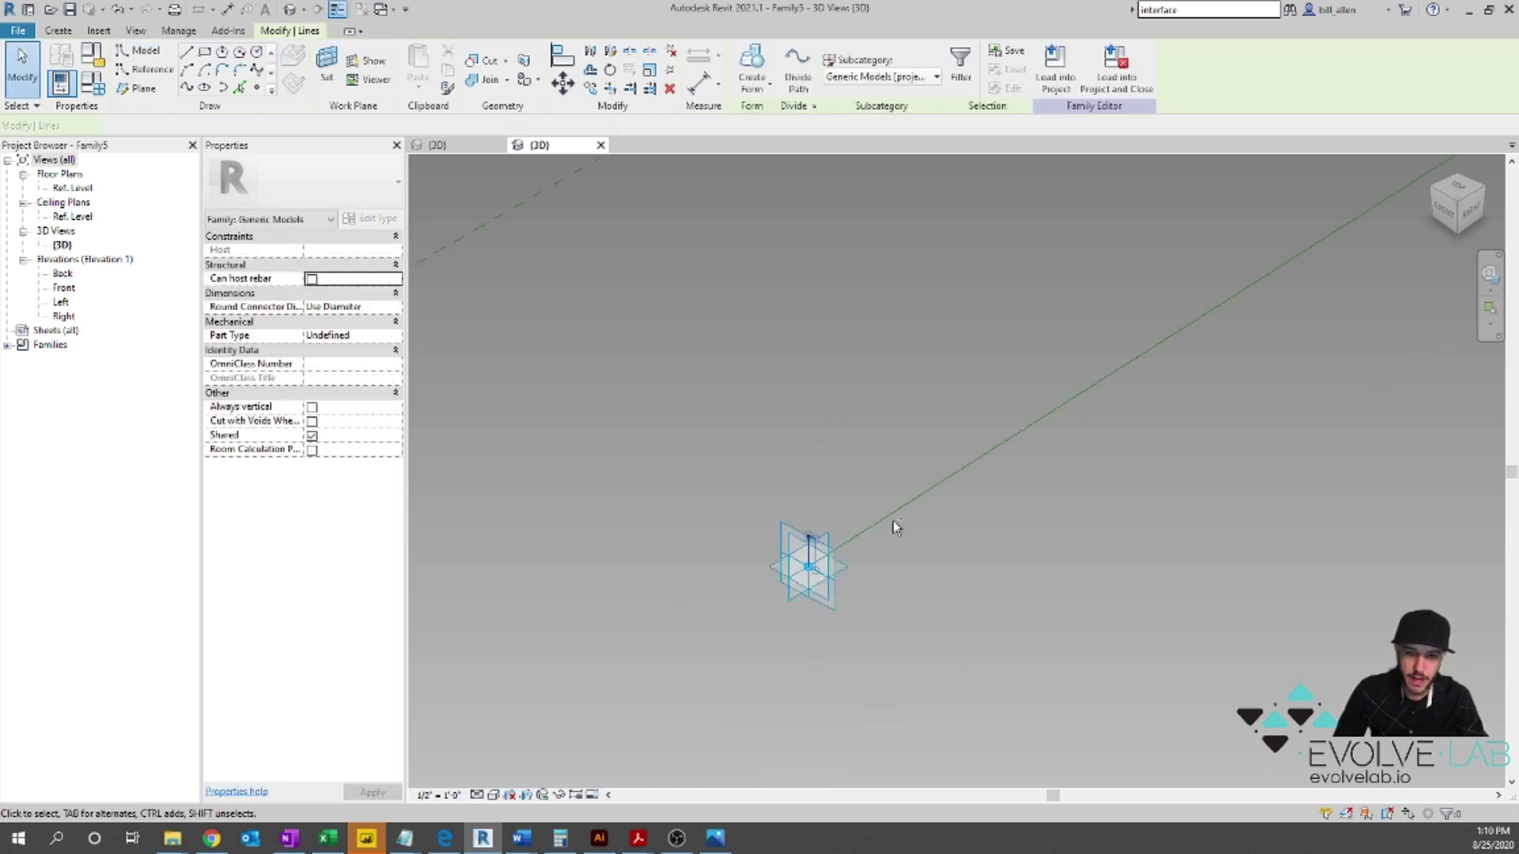
{"action": "scroll", "coordinate": [586, 610], "scroll_direction": "down", "scroll_amount": 3}
{"action": "left_click", "coordinate": [747, 531], "text": "ctrl"}
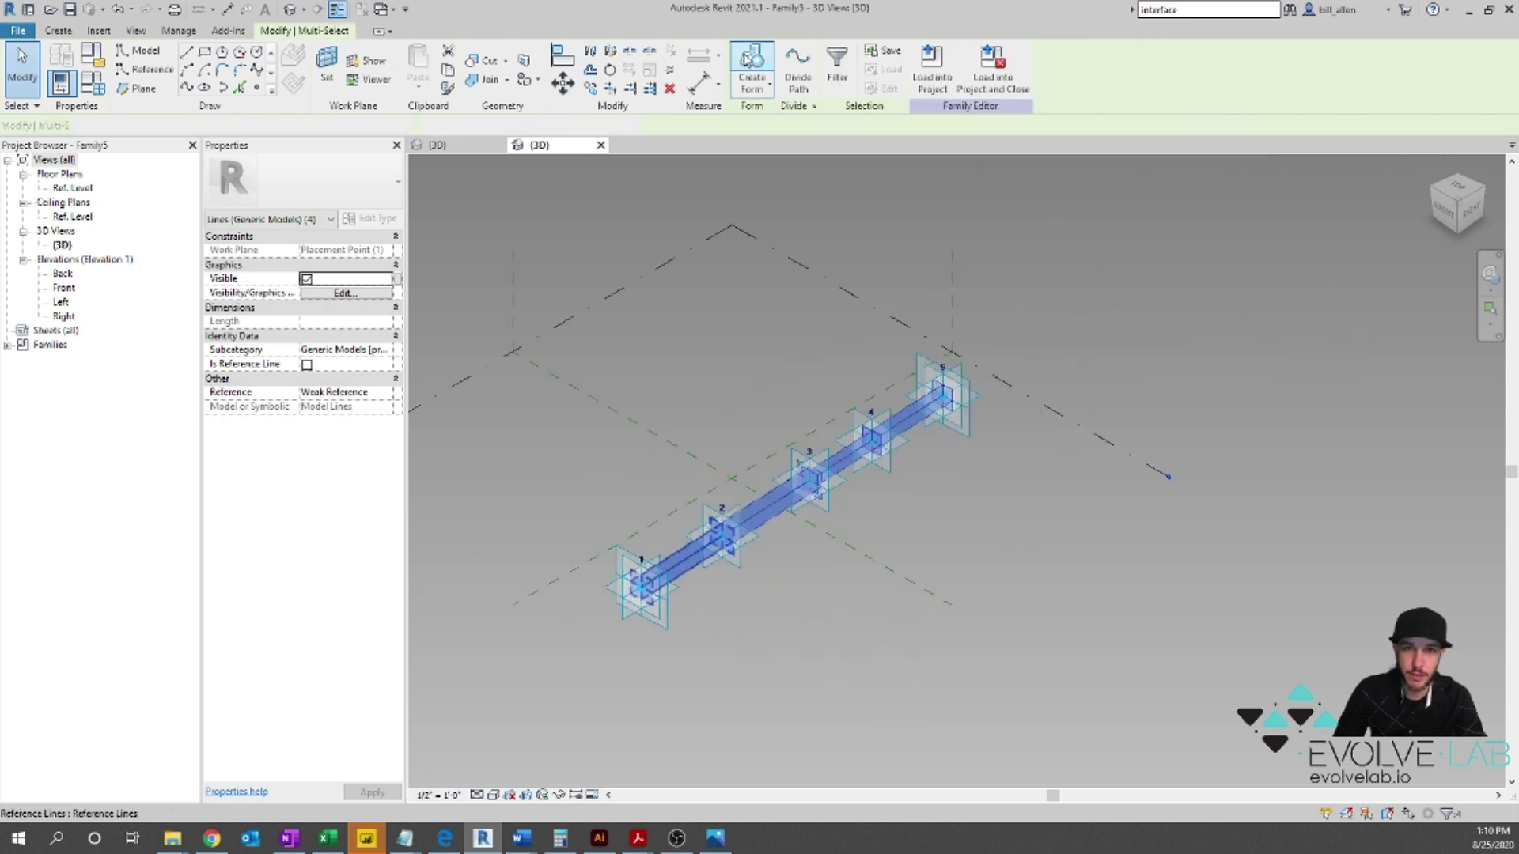
{"action": "left_click", "coordinate": [942, 506]}
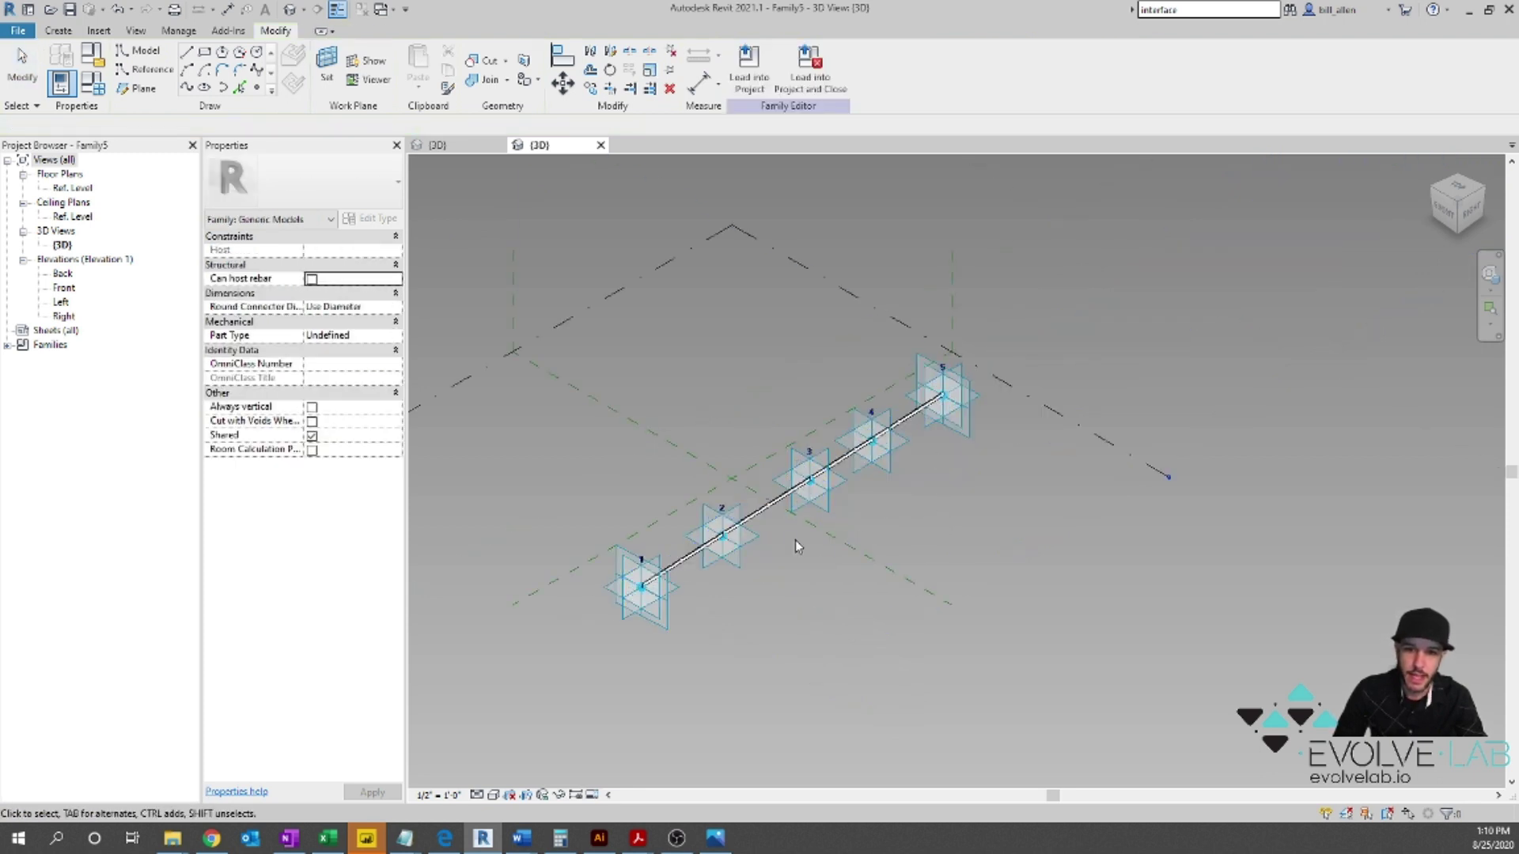
{"action": "scroll", "coordinate": [795, 539], "scroll_direction": "up", "scroll_amount": 3}
{"action": "scroll", "coordinate": [958, 502], "scroll_direction": "down", "scroll_amount": 2}
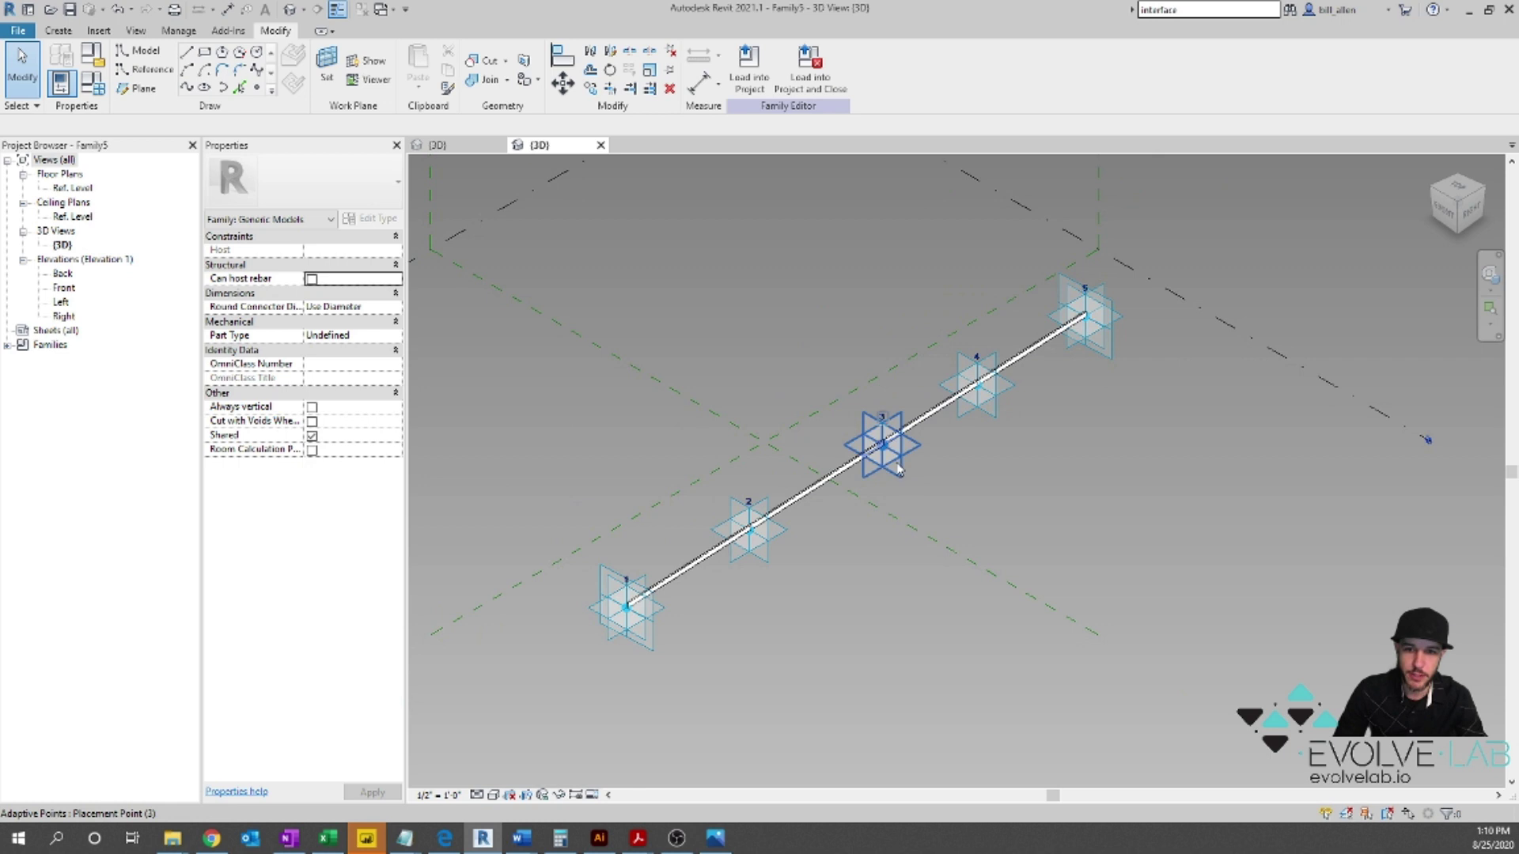
Step: Flex the form by moving adaptive point 3 straight up along its vertical axis
{"action": "left_click", "coordinate": [884, 431]}
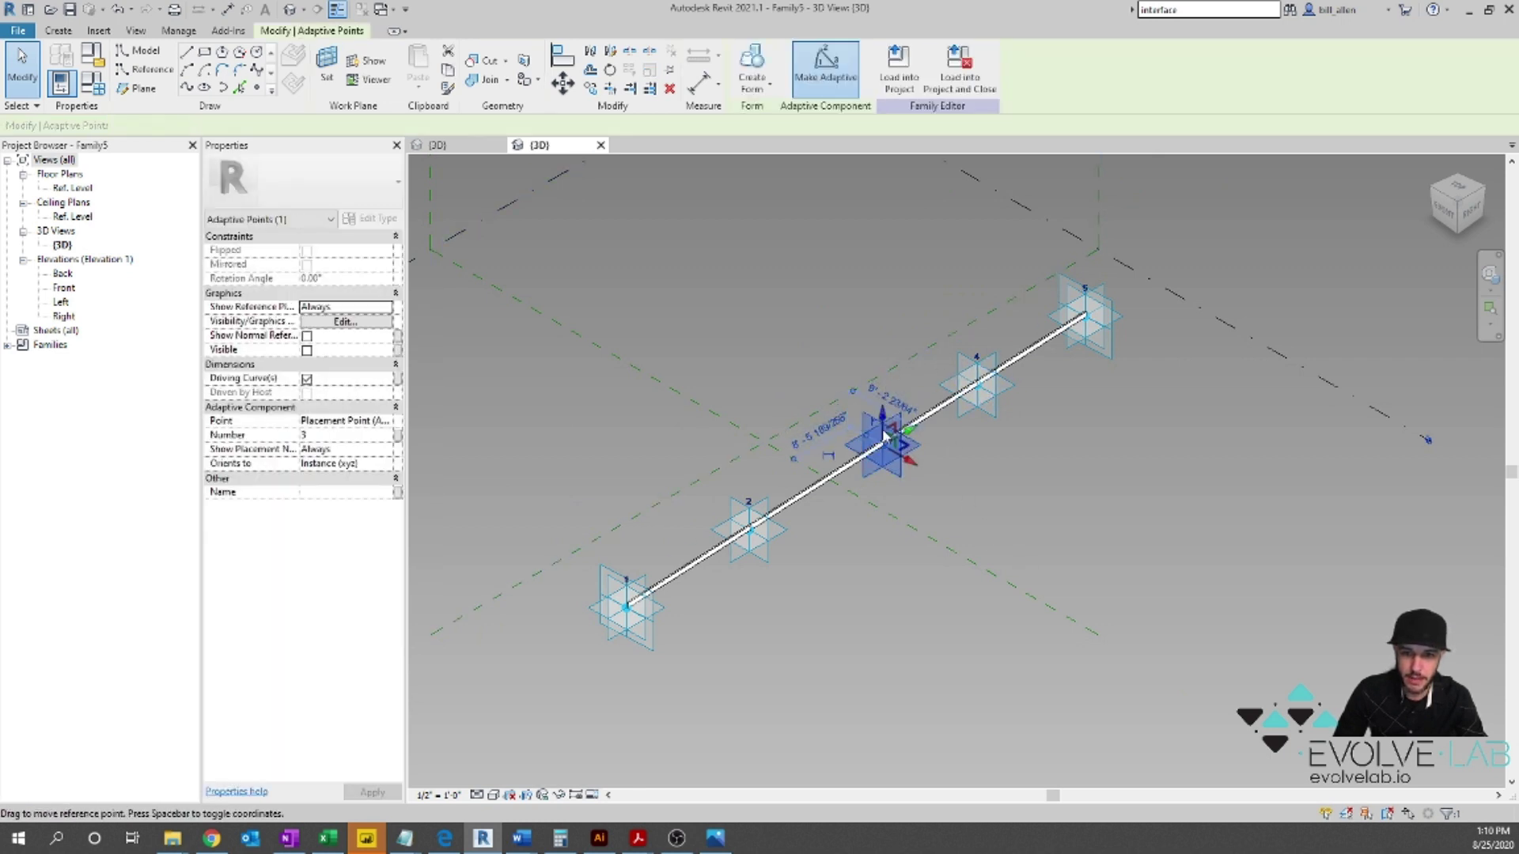
{"action": "left_click", "coordinate": [885, 421]}
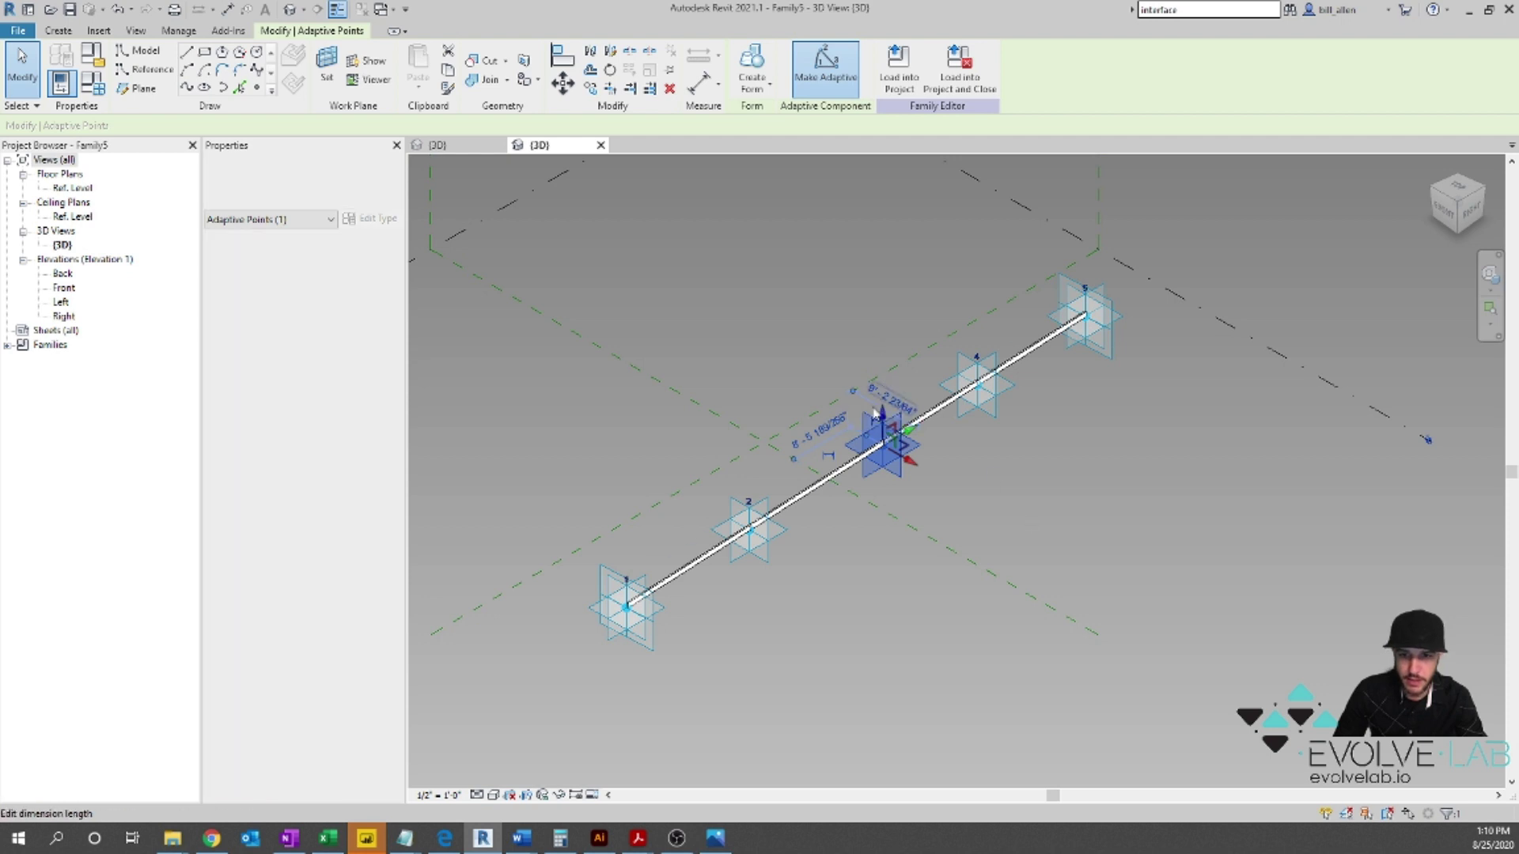
{"action": "scroll", "coordinate": [876, 412], "scroll_direction": "up", "scroll_amount": 3}
{"action": "key", "text": "Escape"}
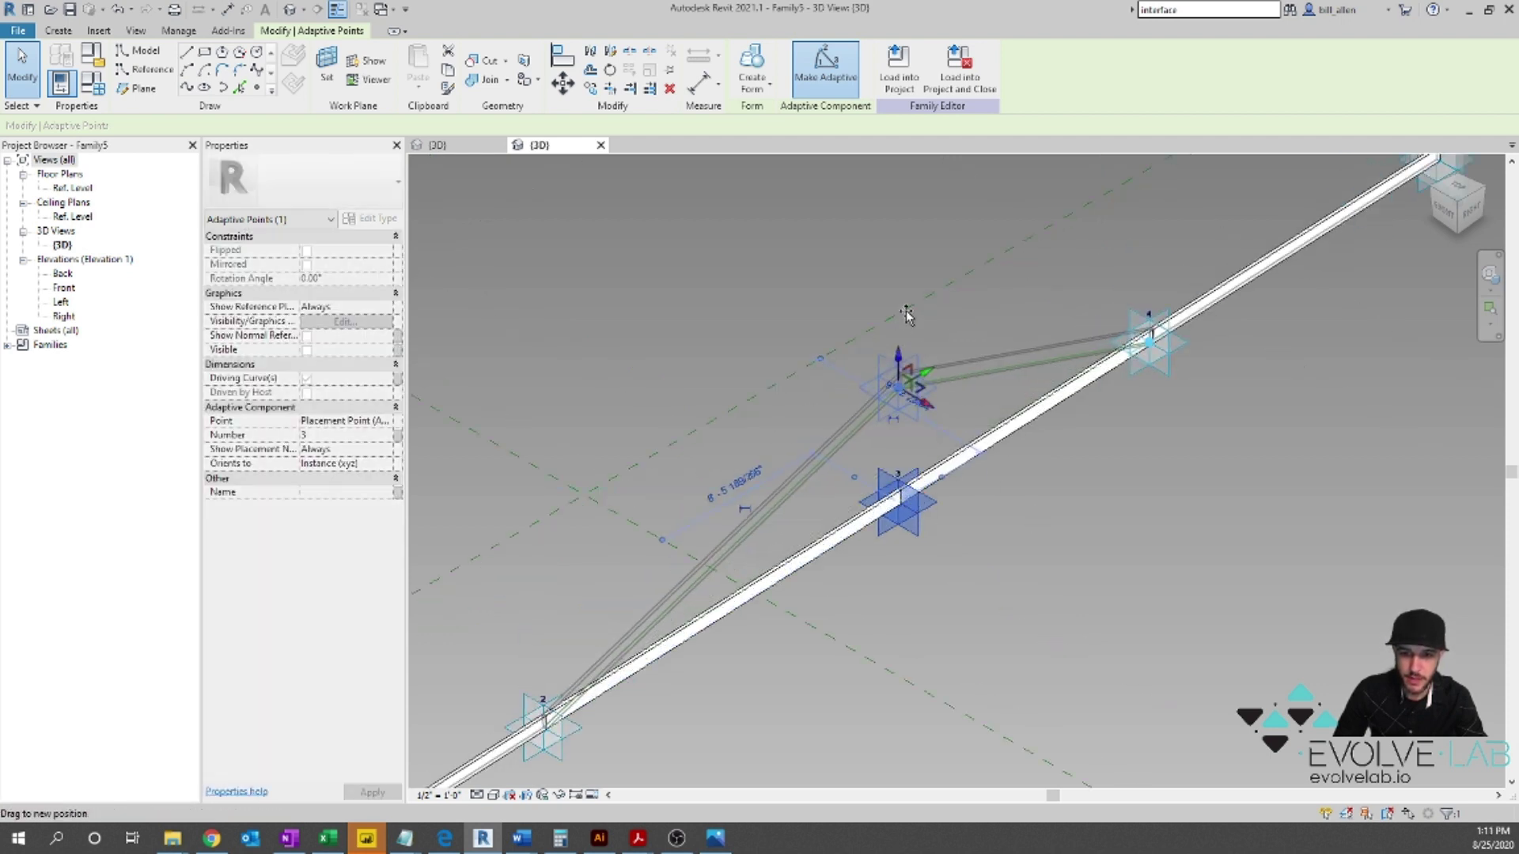
{"action": "left_click_drag", "start_coordinate": [906, 311], "coordinate": [902, 286]}
{"action": "scroll", "coordinate": [1052, 457], "scroll_direction": "down", "scroll_amount": 3}
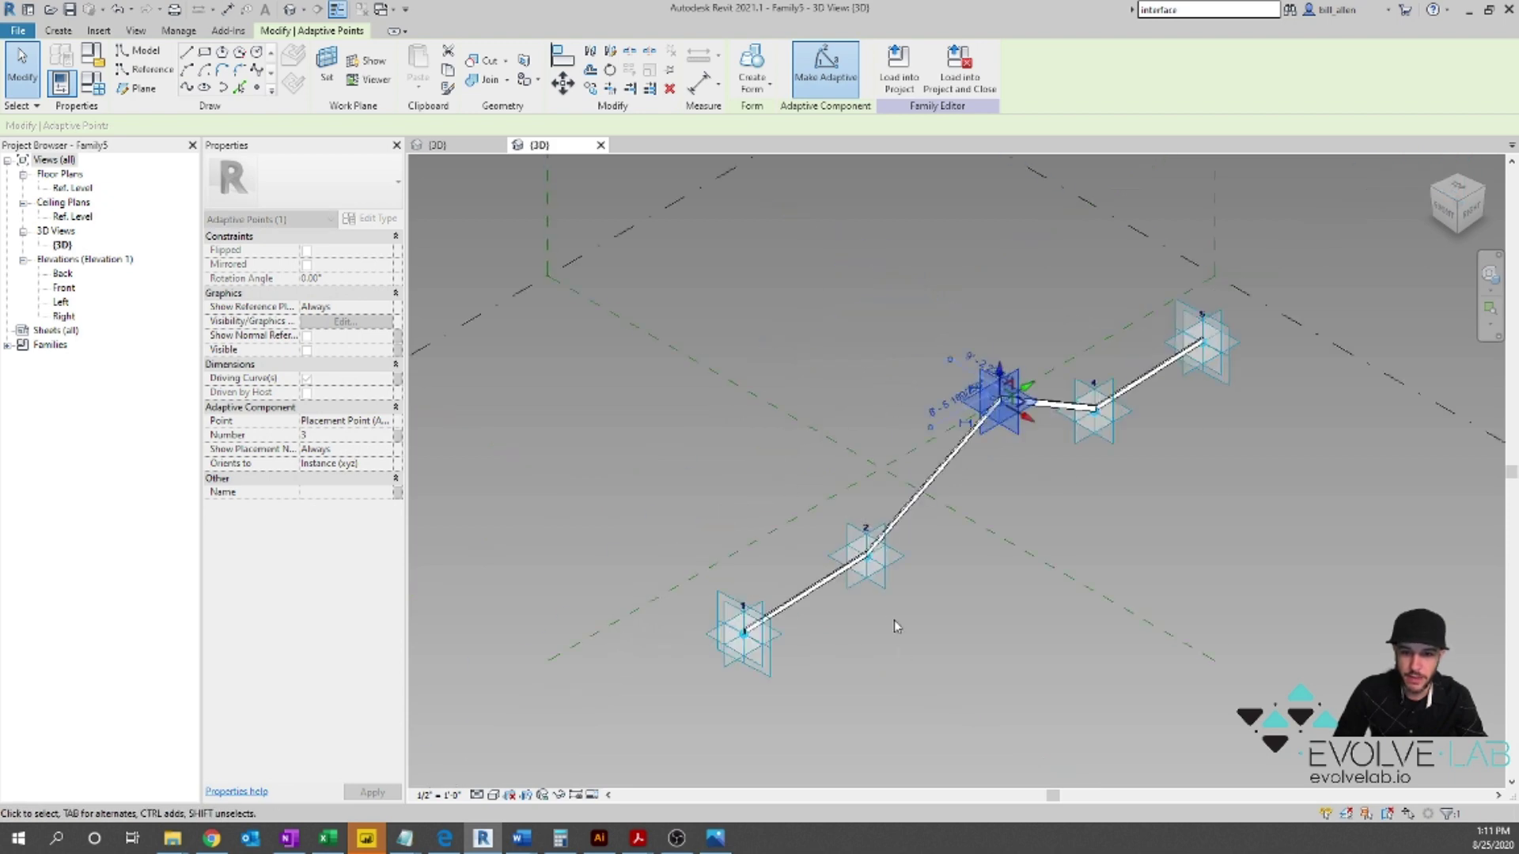
Step: Move adaptive point 2 straight down along its vertical axis to bend the form further
{"action": "scroll", "coordinate": [894, 620], "scroll_direction": "up", "scroll_amount": 3}
{"action": "left_click", "coordinate": [847, 486]}
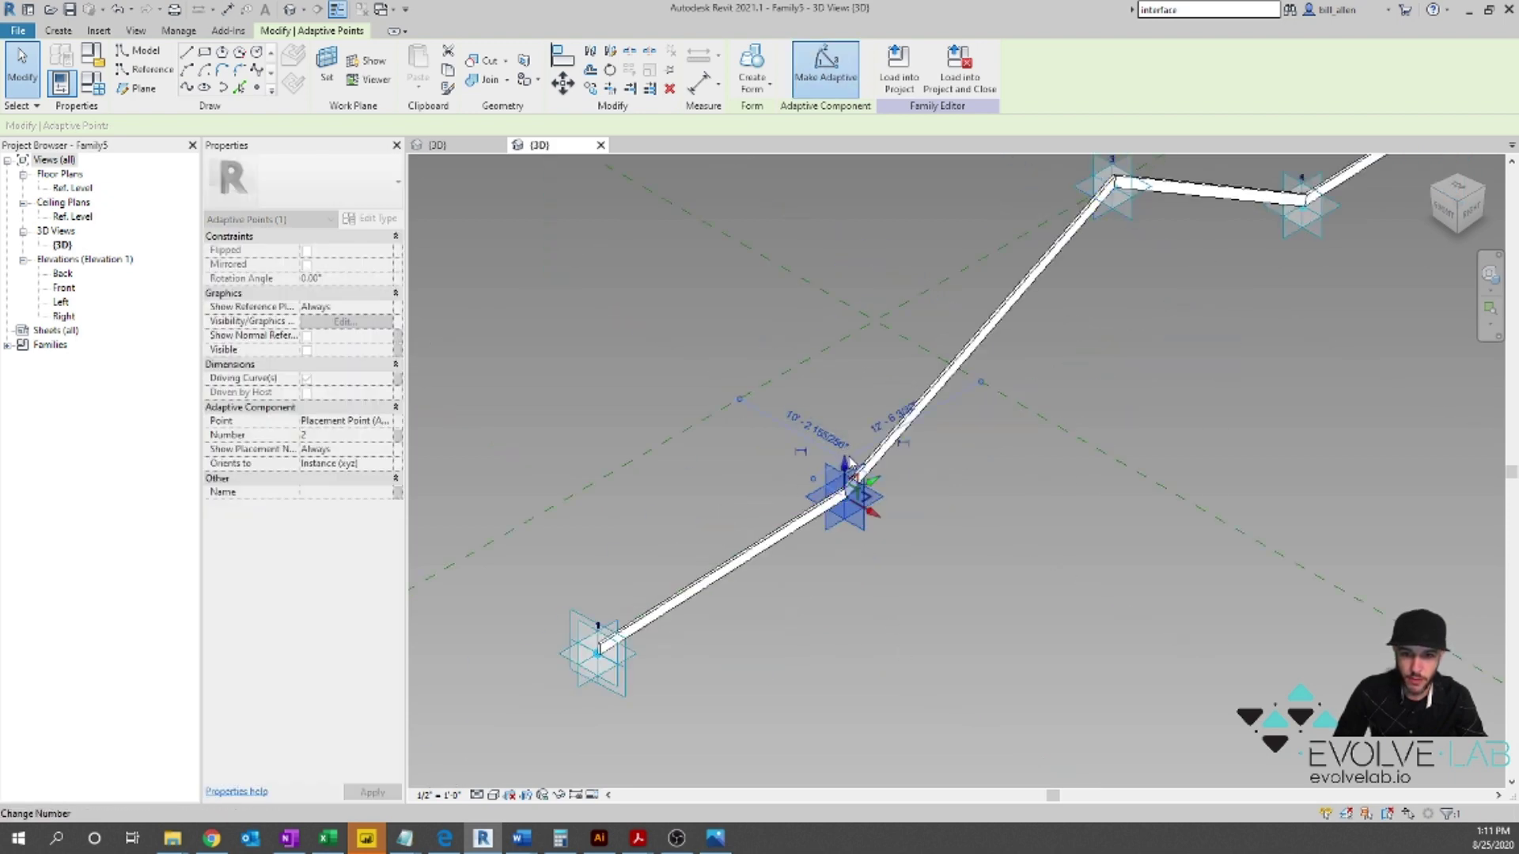
{"action": "left_click_drag", "start_coordinate": [845, 464], "coordinate": [846, 547]}
{"action": "left_click", "coordinate": [842, 641]}
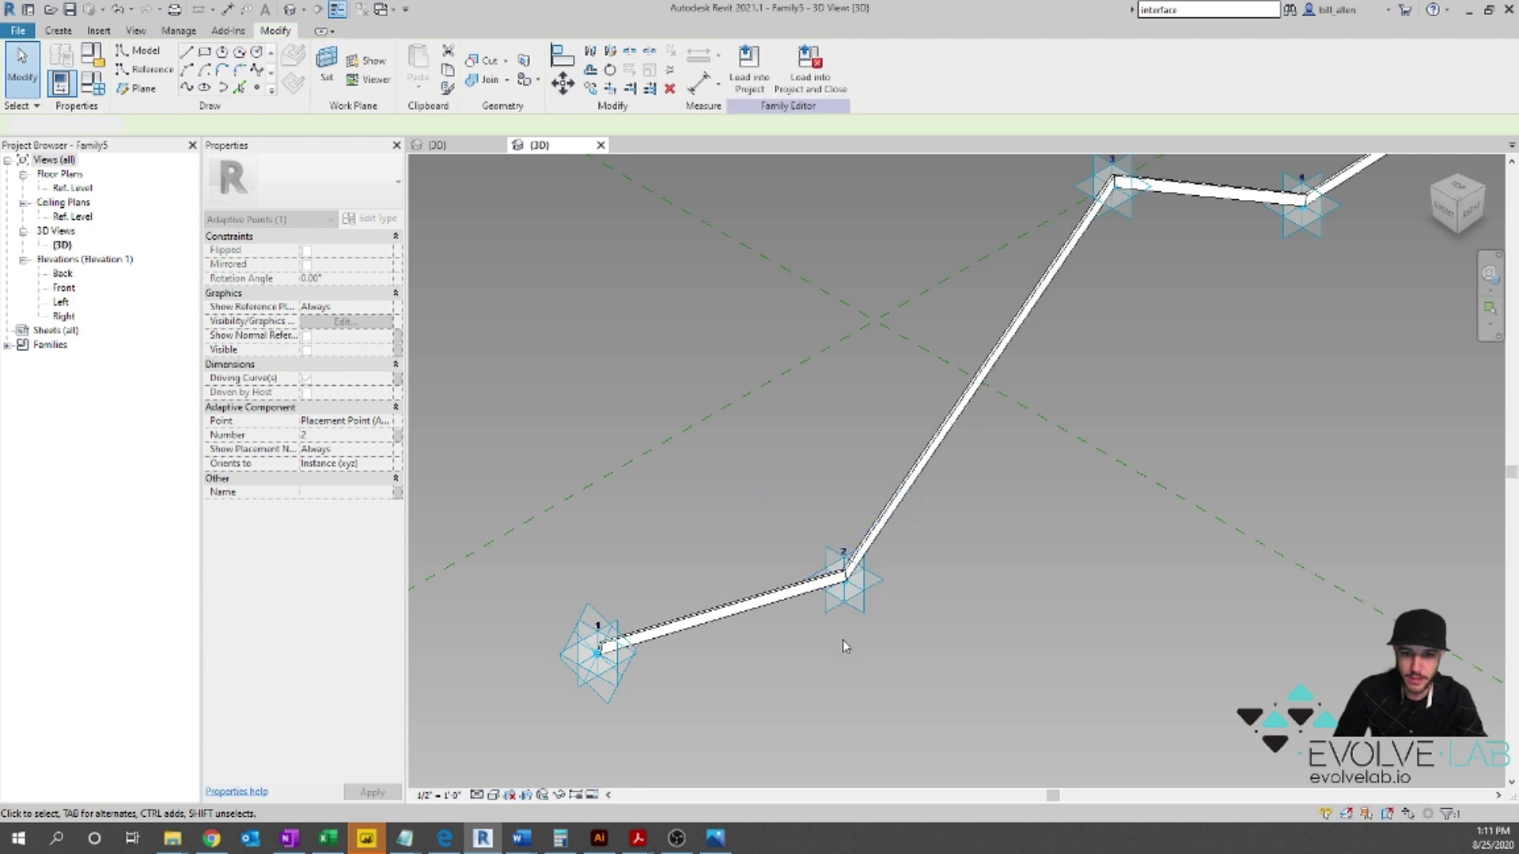
Step: Examine the flexed form along its bends up to adaptive point 5
{"action": "scroll", "coordinate": [729, 560], "scroll_direction": "down", "scroll_amount": 3}
{"action": "scroll", "coordinate": [1029, 257], "scroll_direction": "up", "scroll_amount": 4}
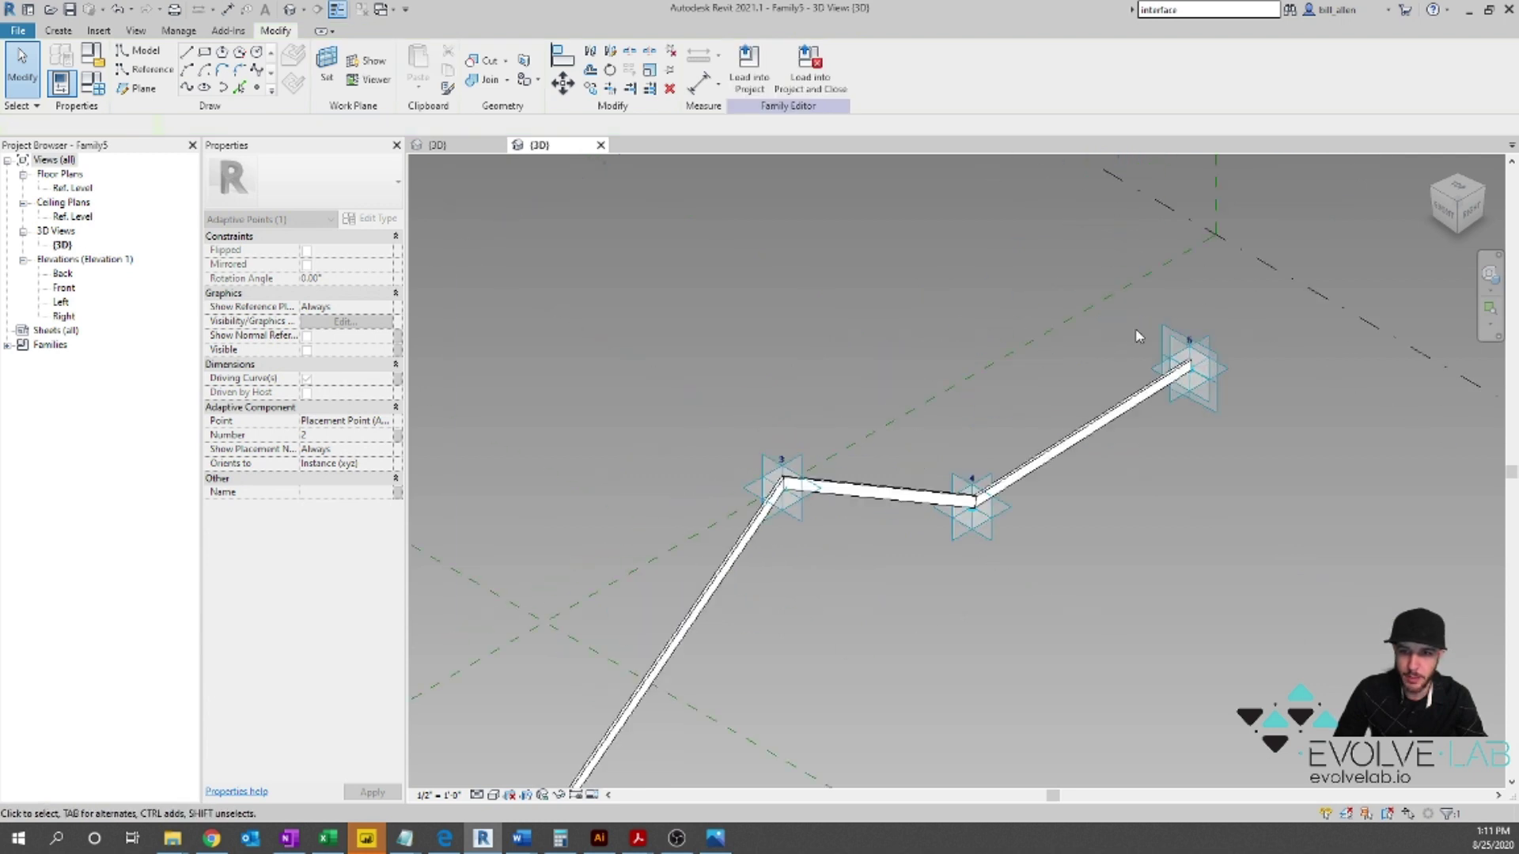
{"action": "left_click", "coordinate": [1210, 315]}
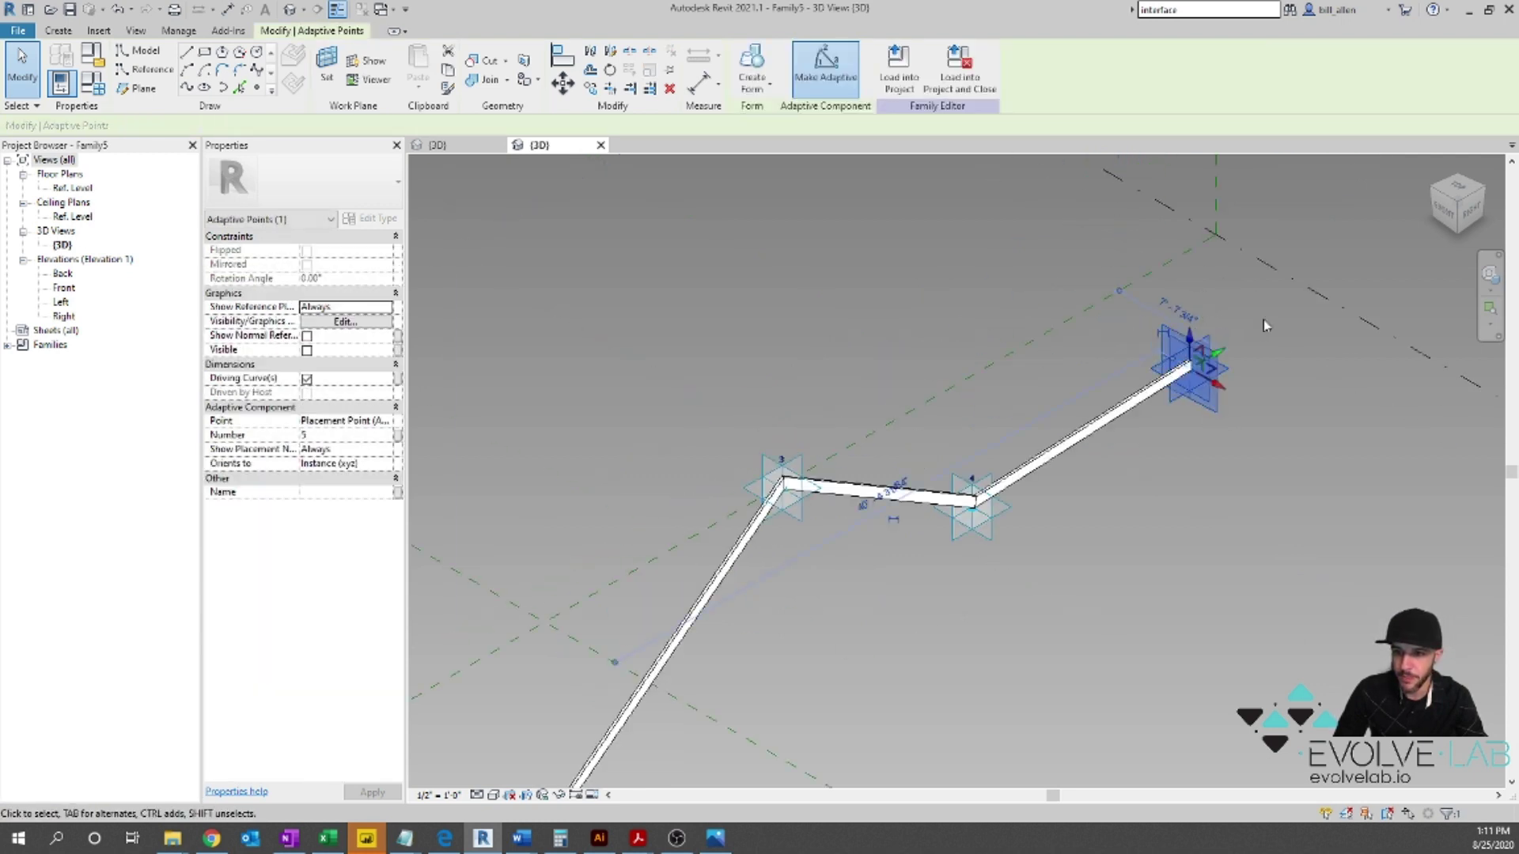
{"action": "scroll", "coordinate": [1304, 406], "scroll_direction": "down", "scroll_amount": 5}
{"action": "left_click", "coordinate": [862, 383]}
{"action": "scroll", "coordinate": [864, 384], "scroll_direction": "down", "scroll_amount": 2}
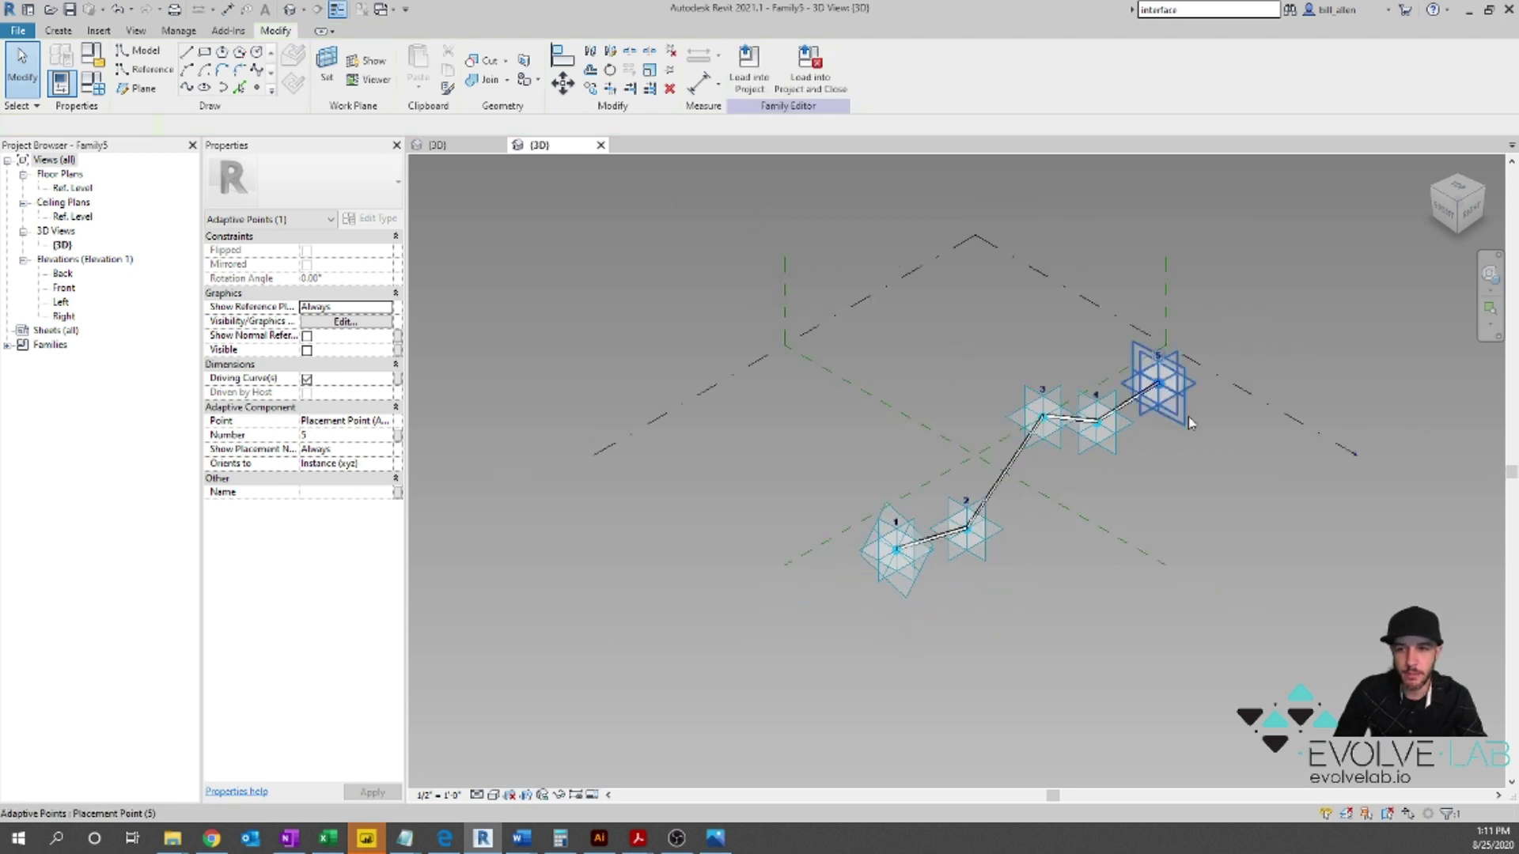
{"action": "scroll", "coordinate": [1191, 423], "scroll_direction": "up", "scroll_amount": 3}
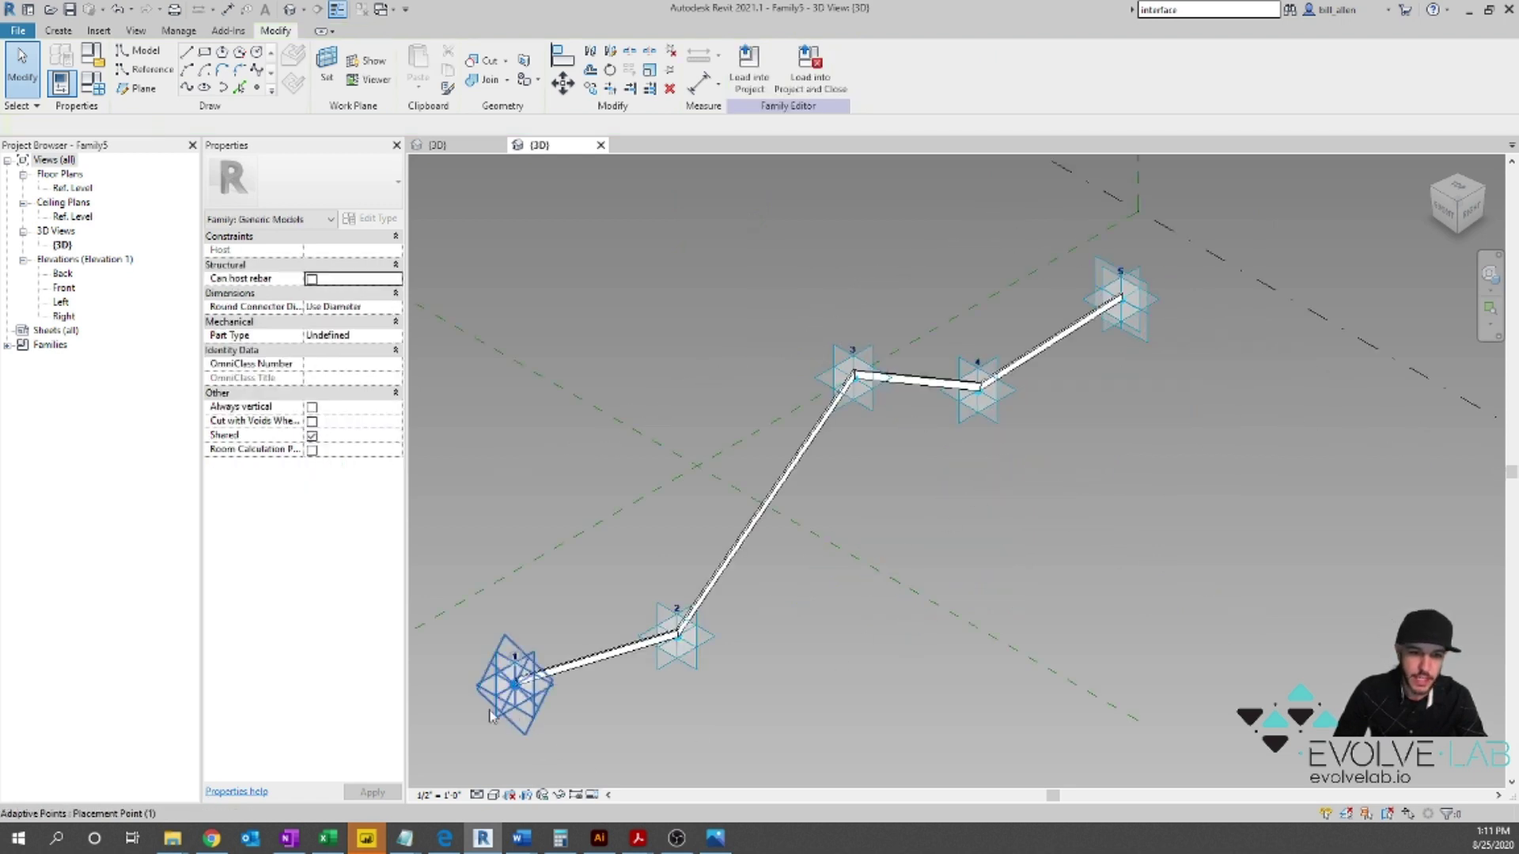
Step: Set the orientation of all five adaptive points to Global (z) then Host (xy)
{"action": "key", "text": "Tab"}
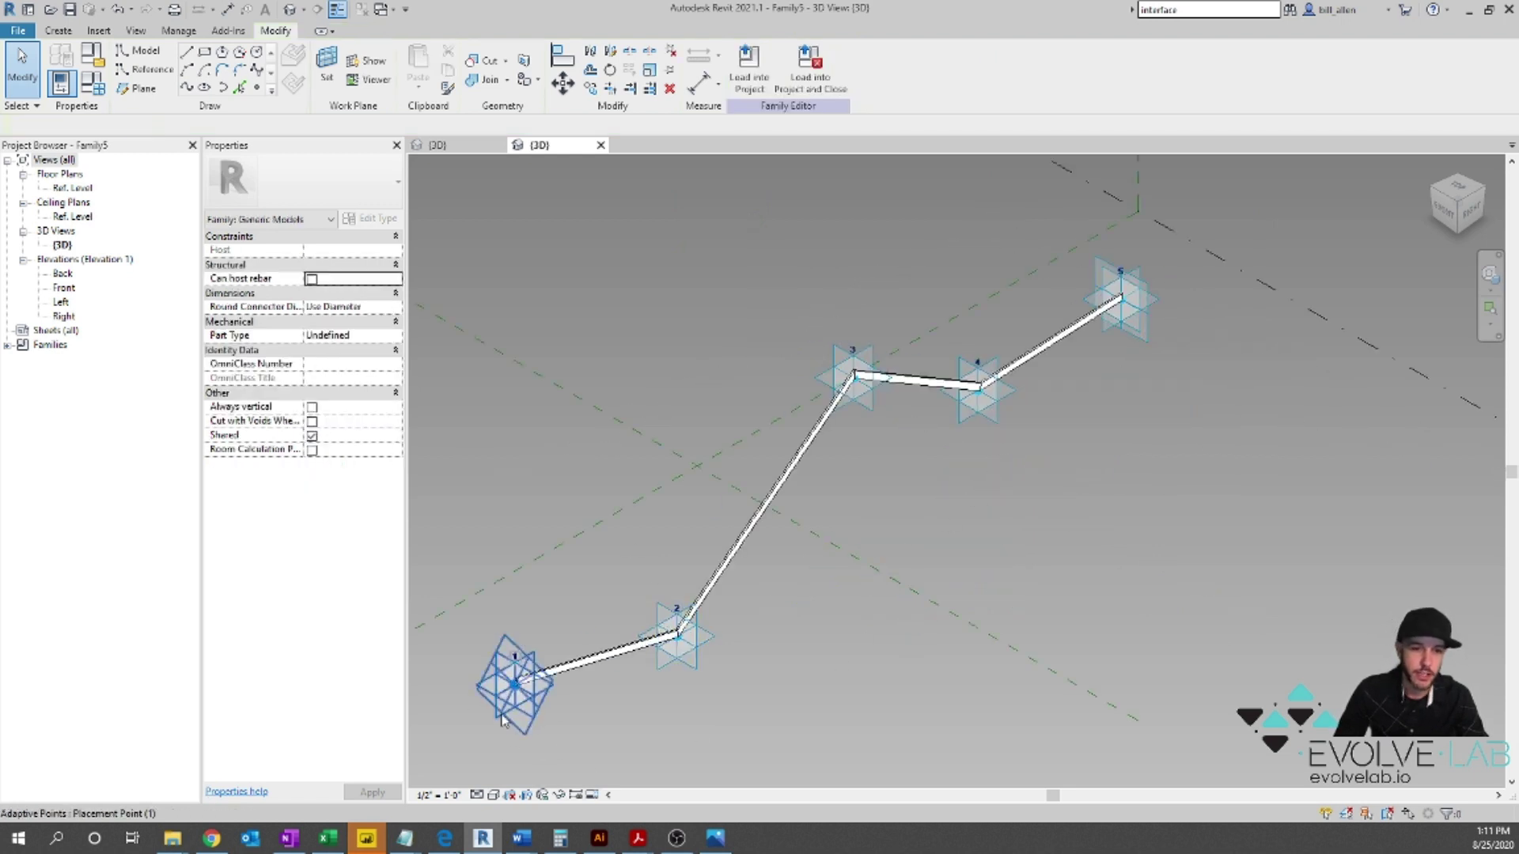
{"action": "left_click", "coordinate": [532, 704]}
{"action": "left_click", "coordinate": [684, 663], "text": "ctrl"}
{"action": "left_click", "coordinate": [860, 409], "text": "ctrl"}
{"action": "left_click", "coordinate": [990, 413], "text": "ctrl"}
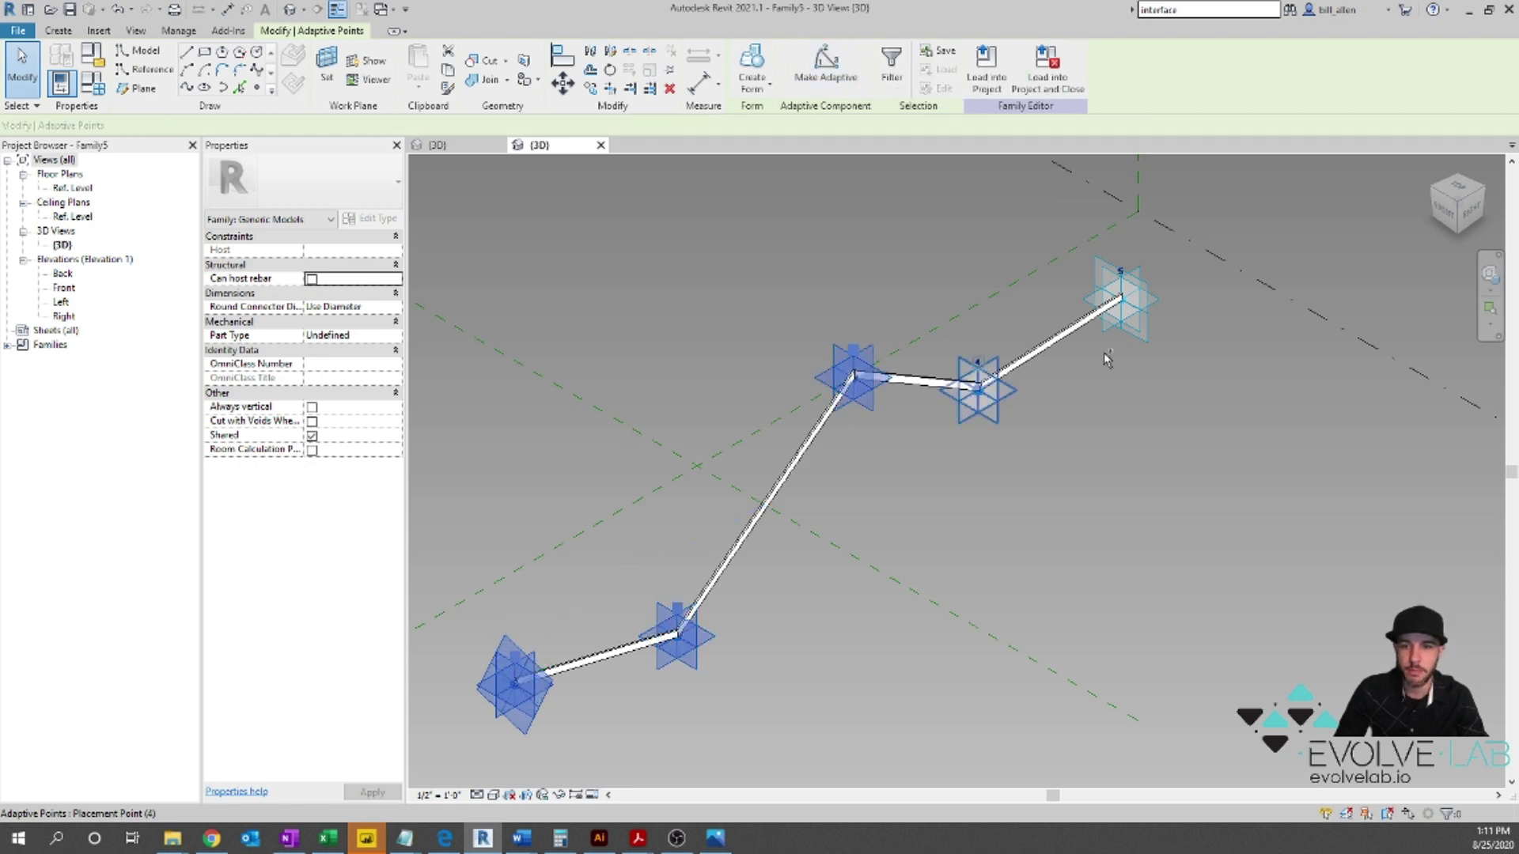
{"action": "left_click", "coordinate": [1117, 328], "text": "ctrl"}
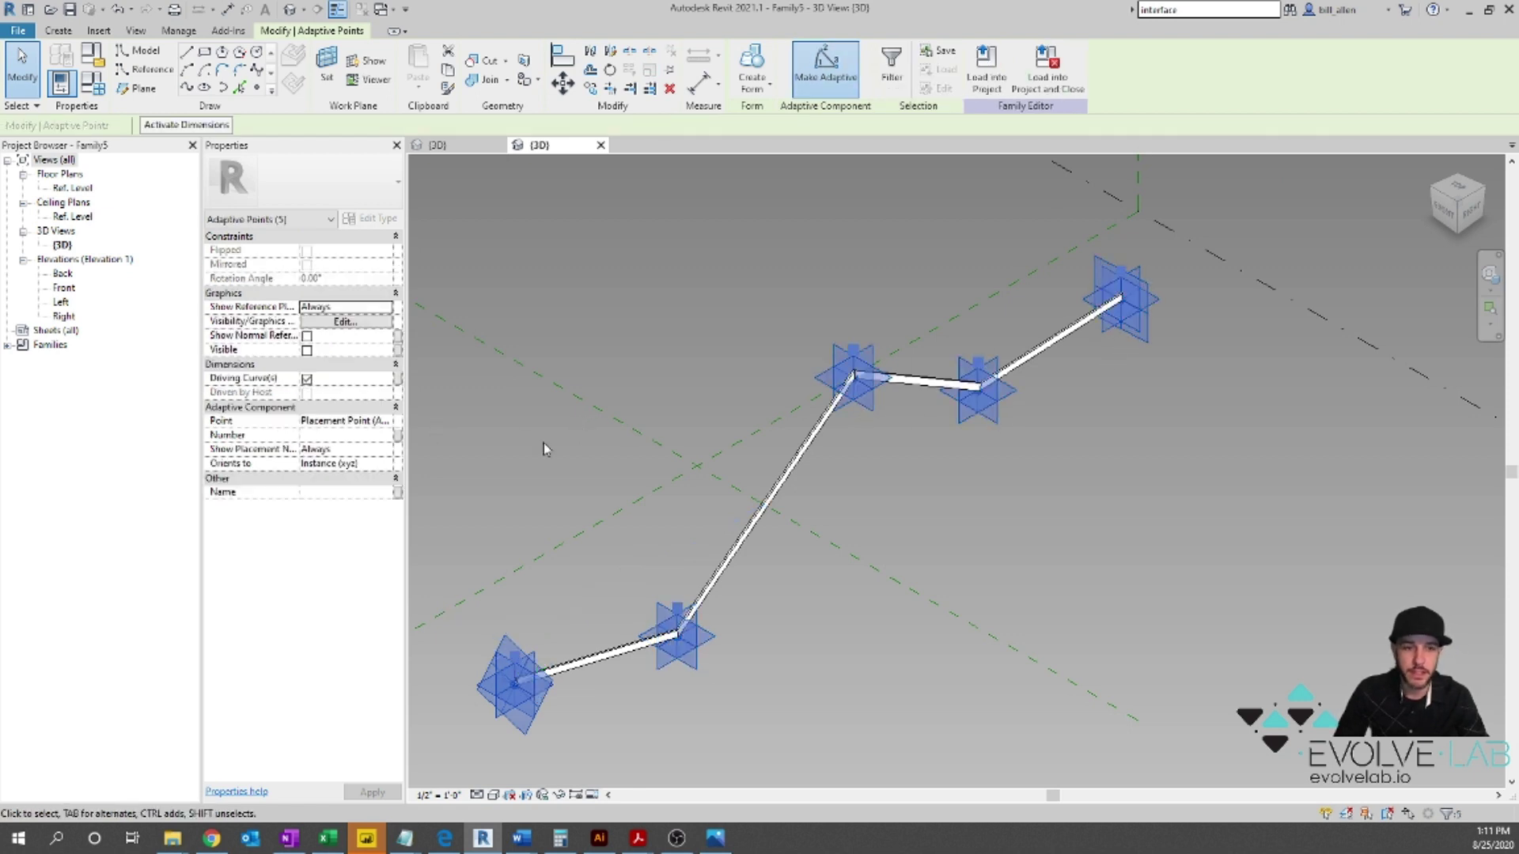
{"action": "left_click", "coordinate": [362, 465]}
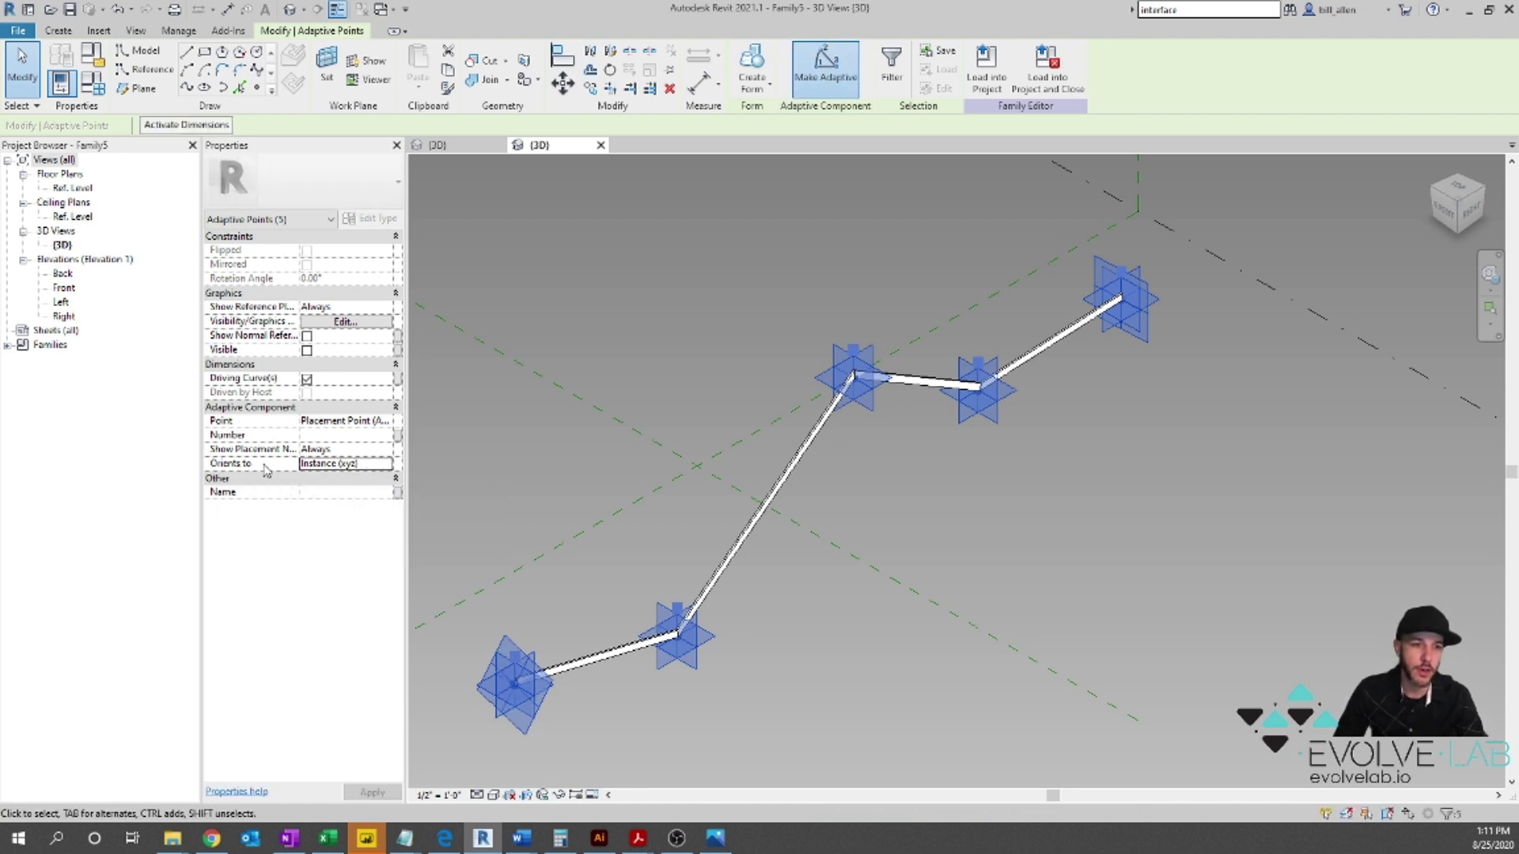
{"action": "left_click", "coordinate": [385, 468]}
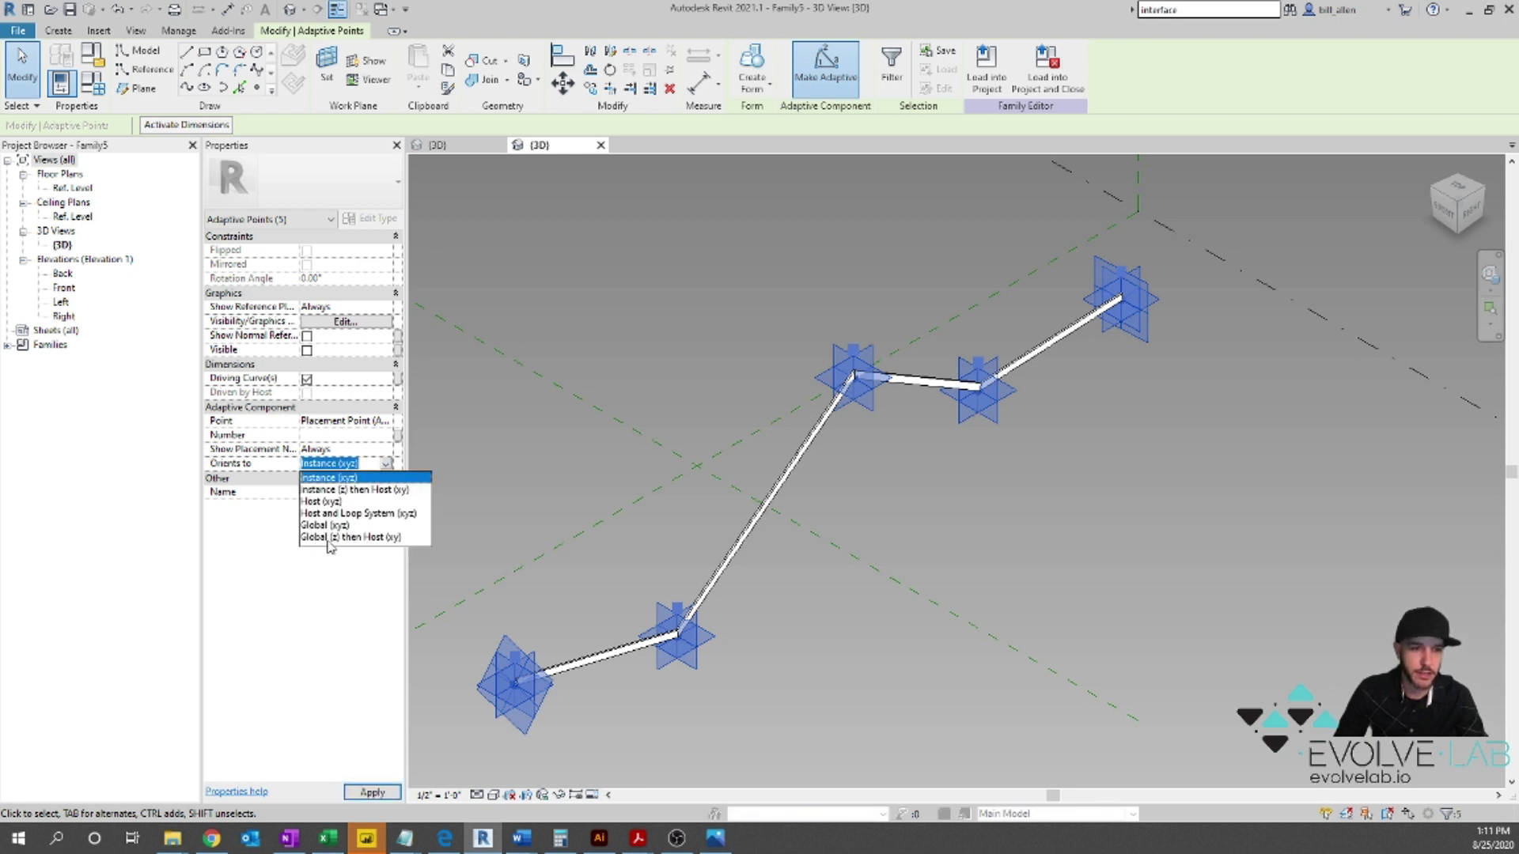
{"action": "left_click", "coordinate": [357, 538]}
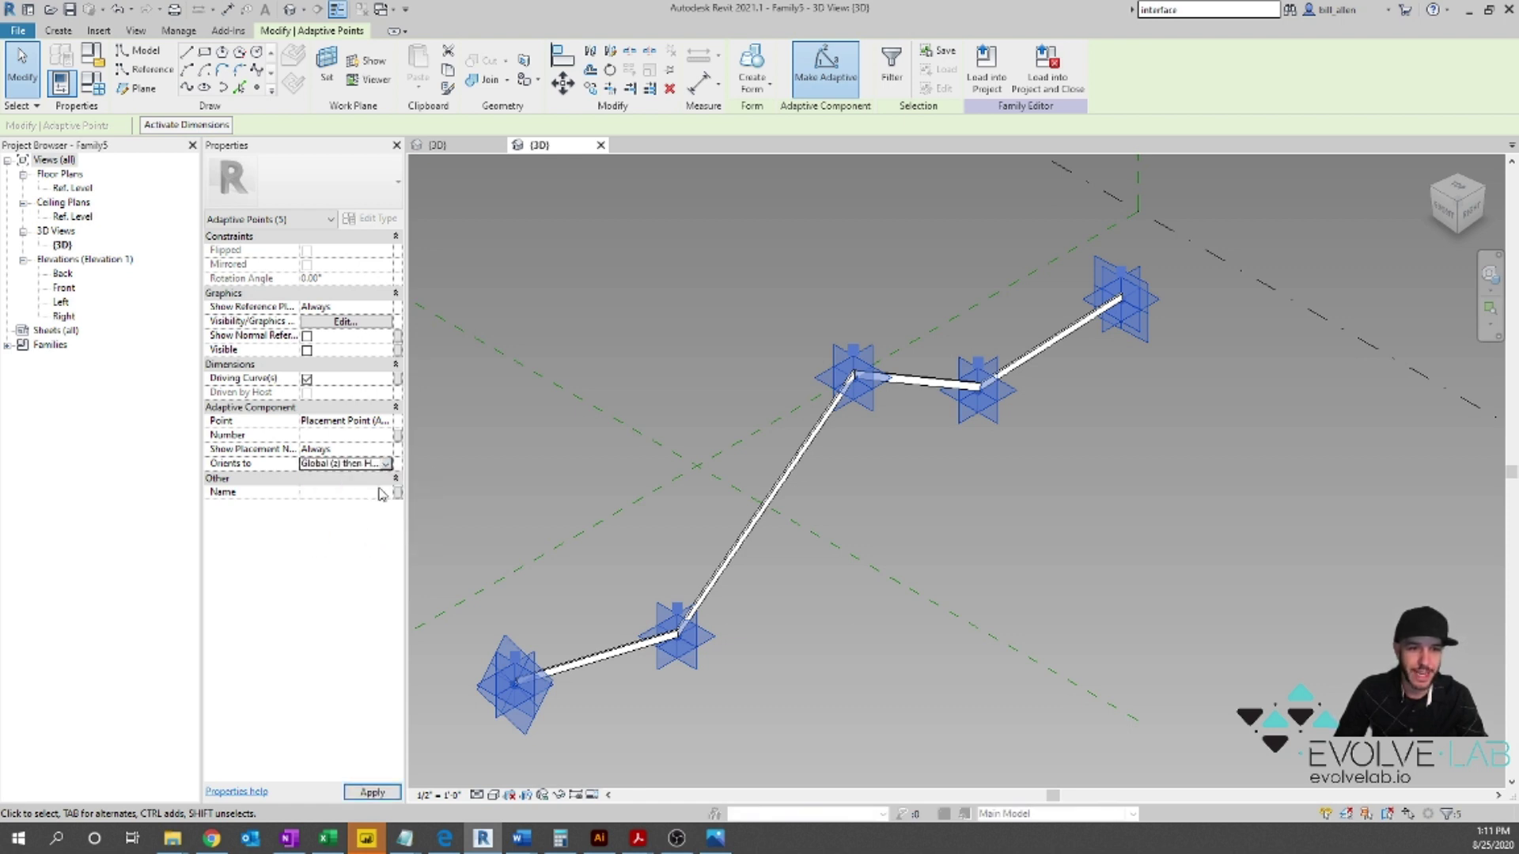
{"action": "left_click", "coordinate": [958, 469]}
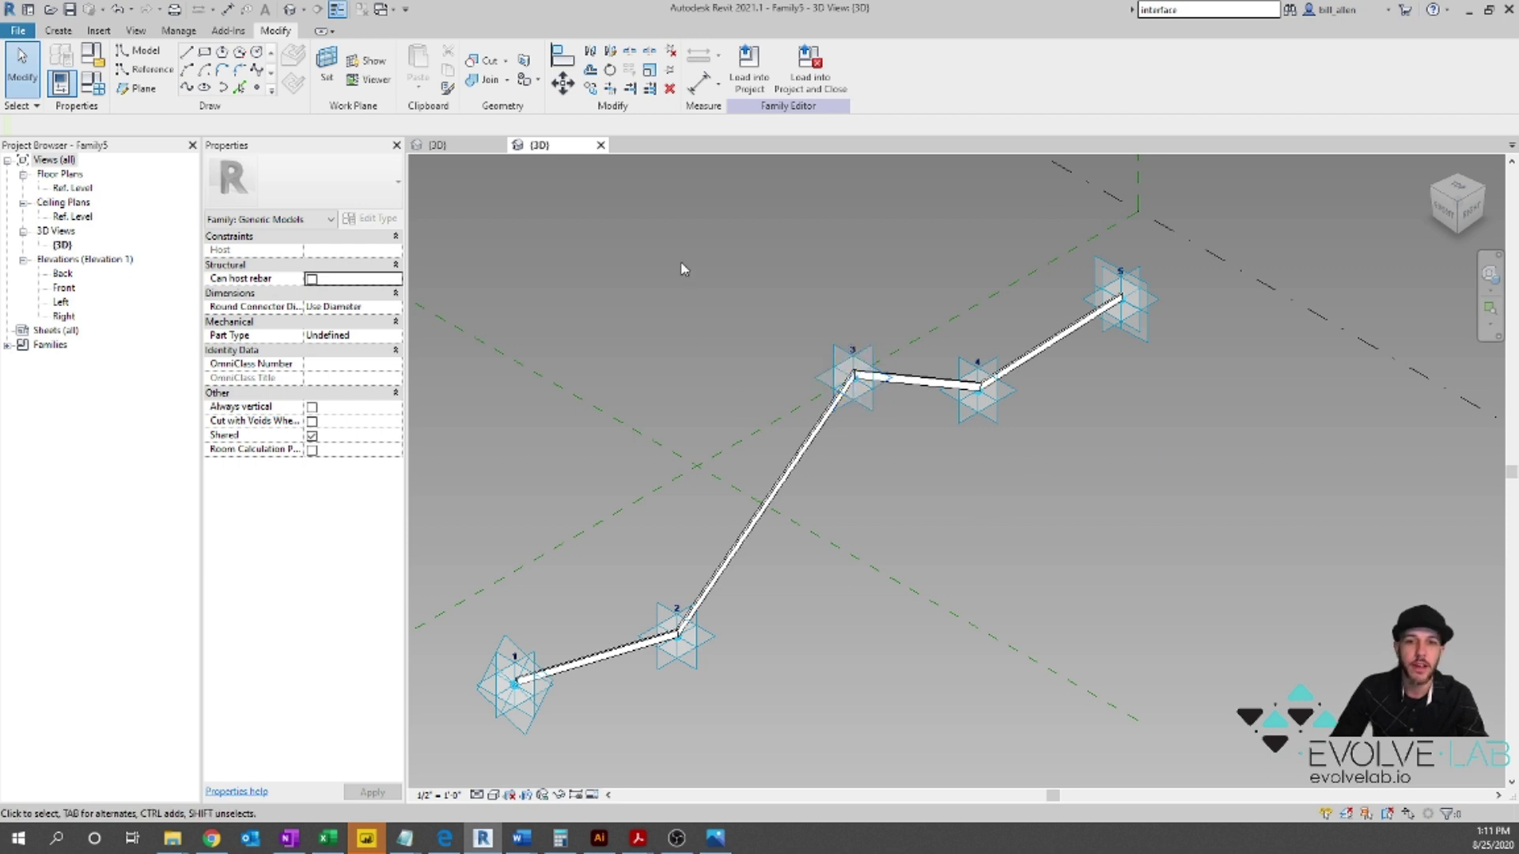
Step: Save the family in the Documents folder under the name 5 Point Adaptive Component
{"action": "left_click", "coordinate": [24, 31]}
{"action": "mouse_move", "coordinate": [47, 216]}
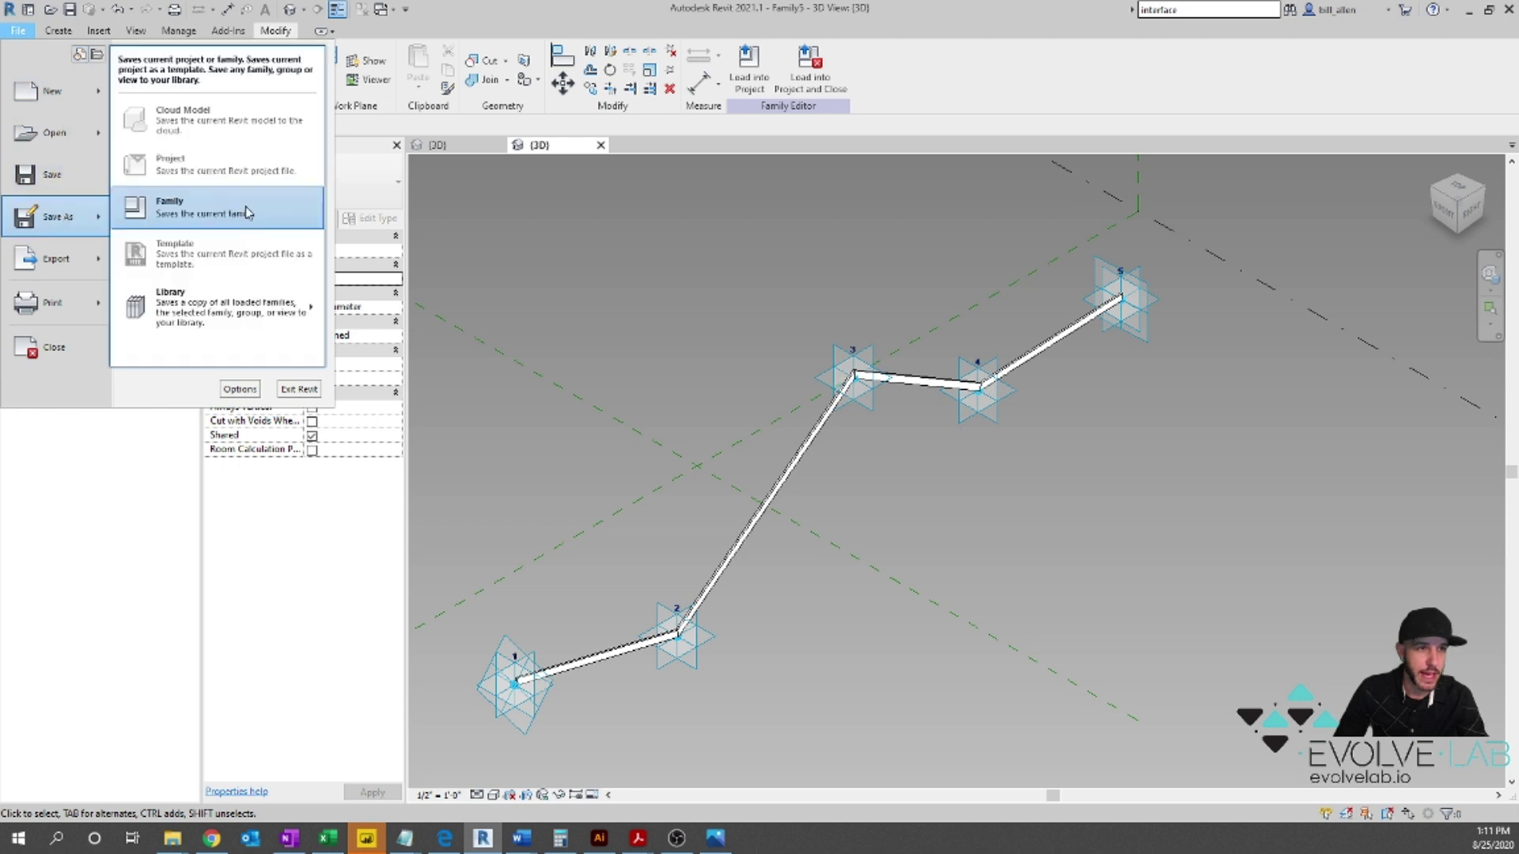
{"action": "left_click", "coordinate": [226, 207]}
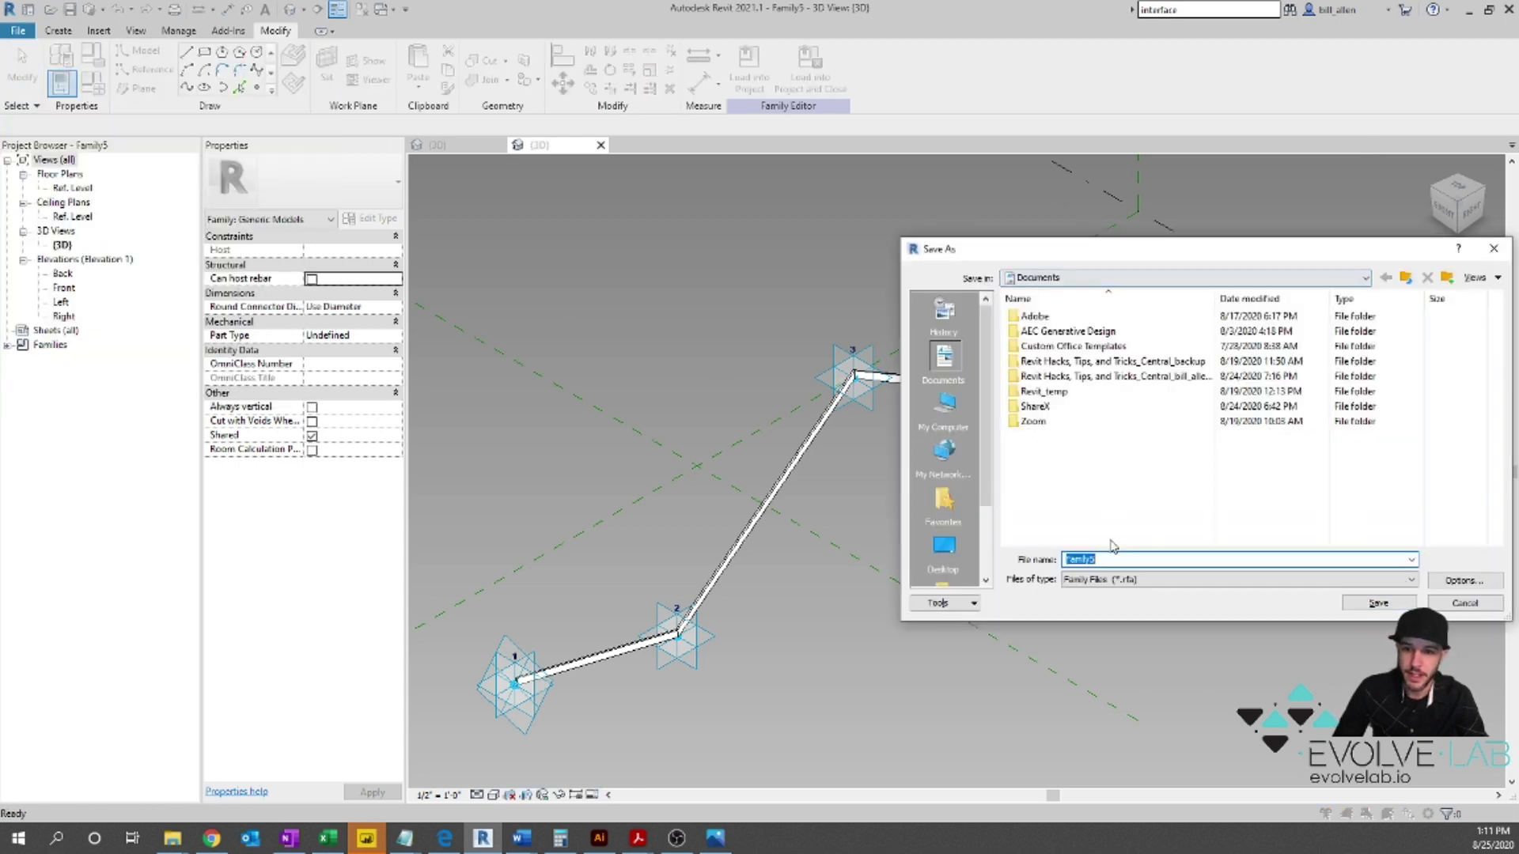
{"action": "type", "text": "Ada"}
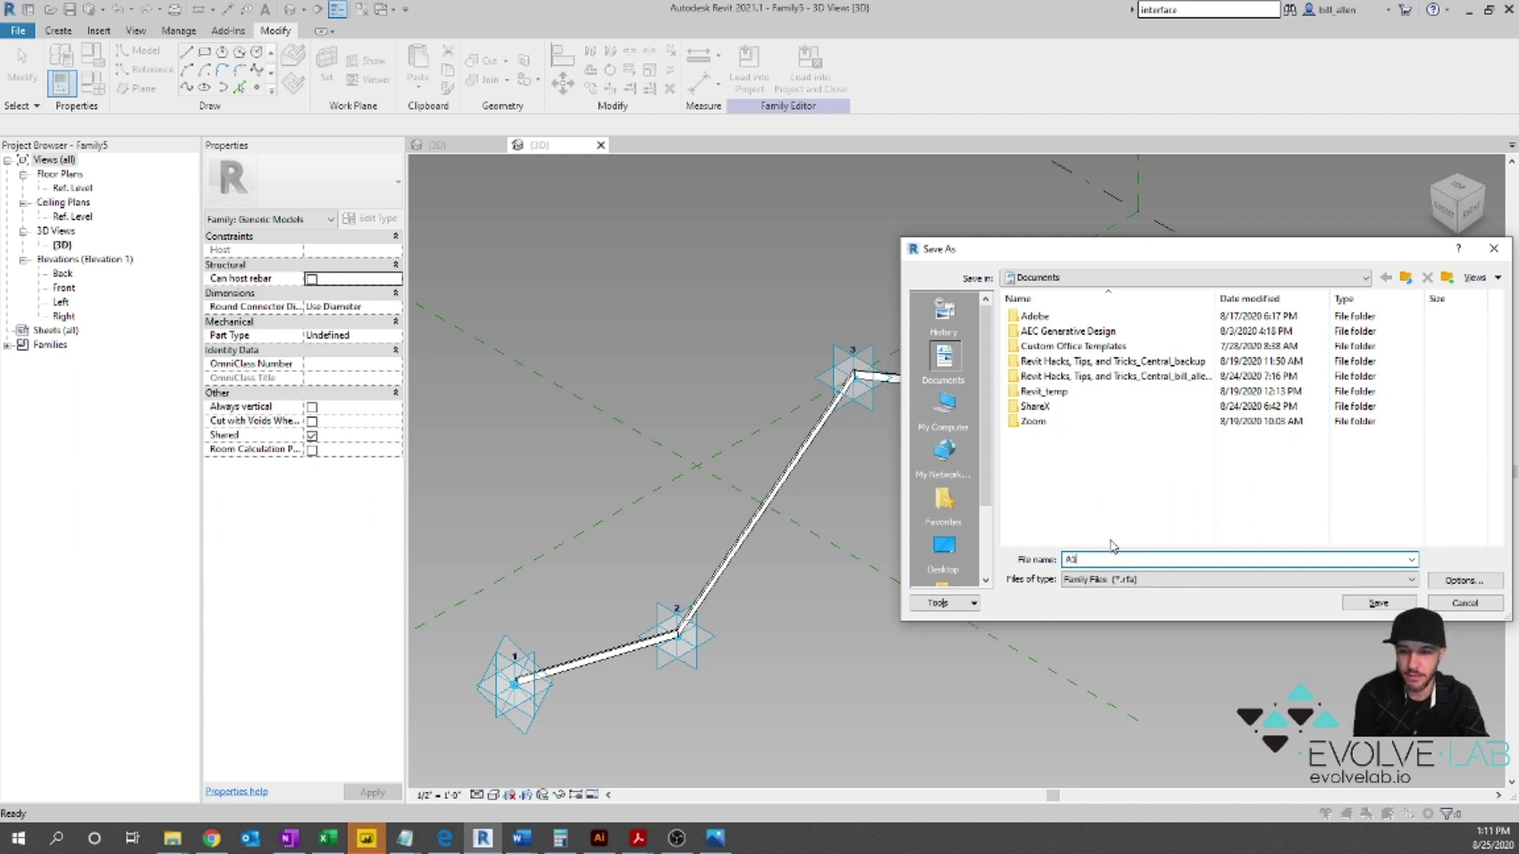
{"action": "key", "text": "BackSpace"}
{"action": "key", "text": "BackSpace"}
{"action": "key", "text": "BackSpace"}
{"action": "type", "text": "5  Point Ada"}
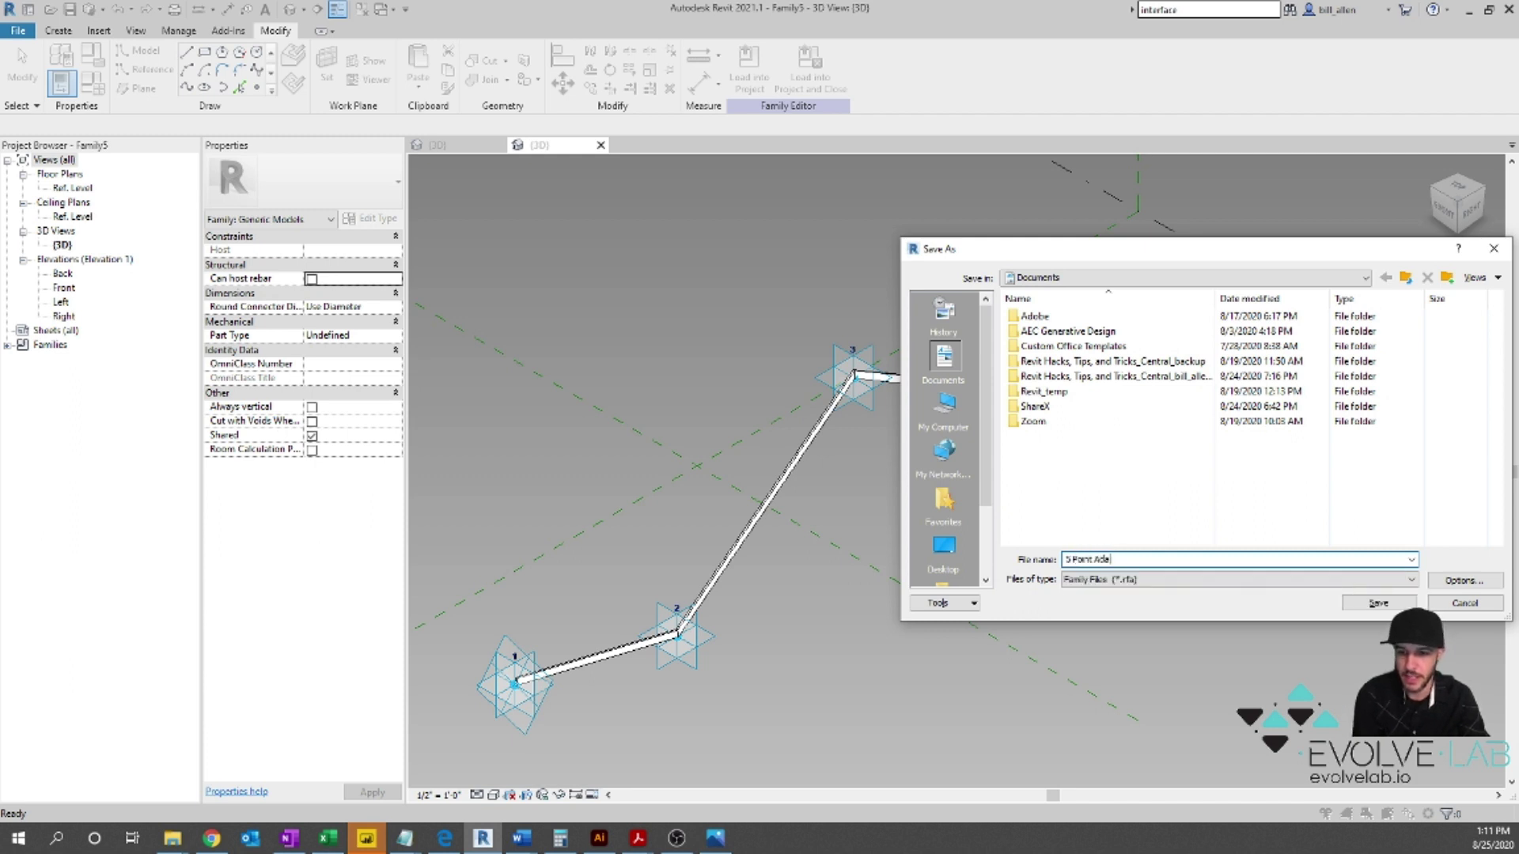
{"action": "type", "text": "ptive Componen"}
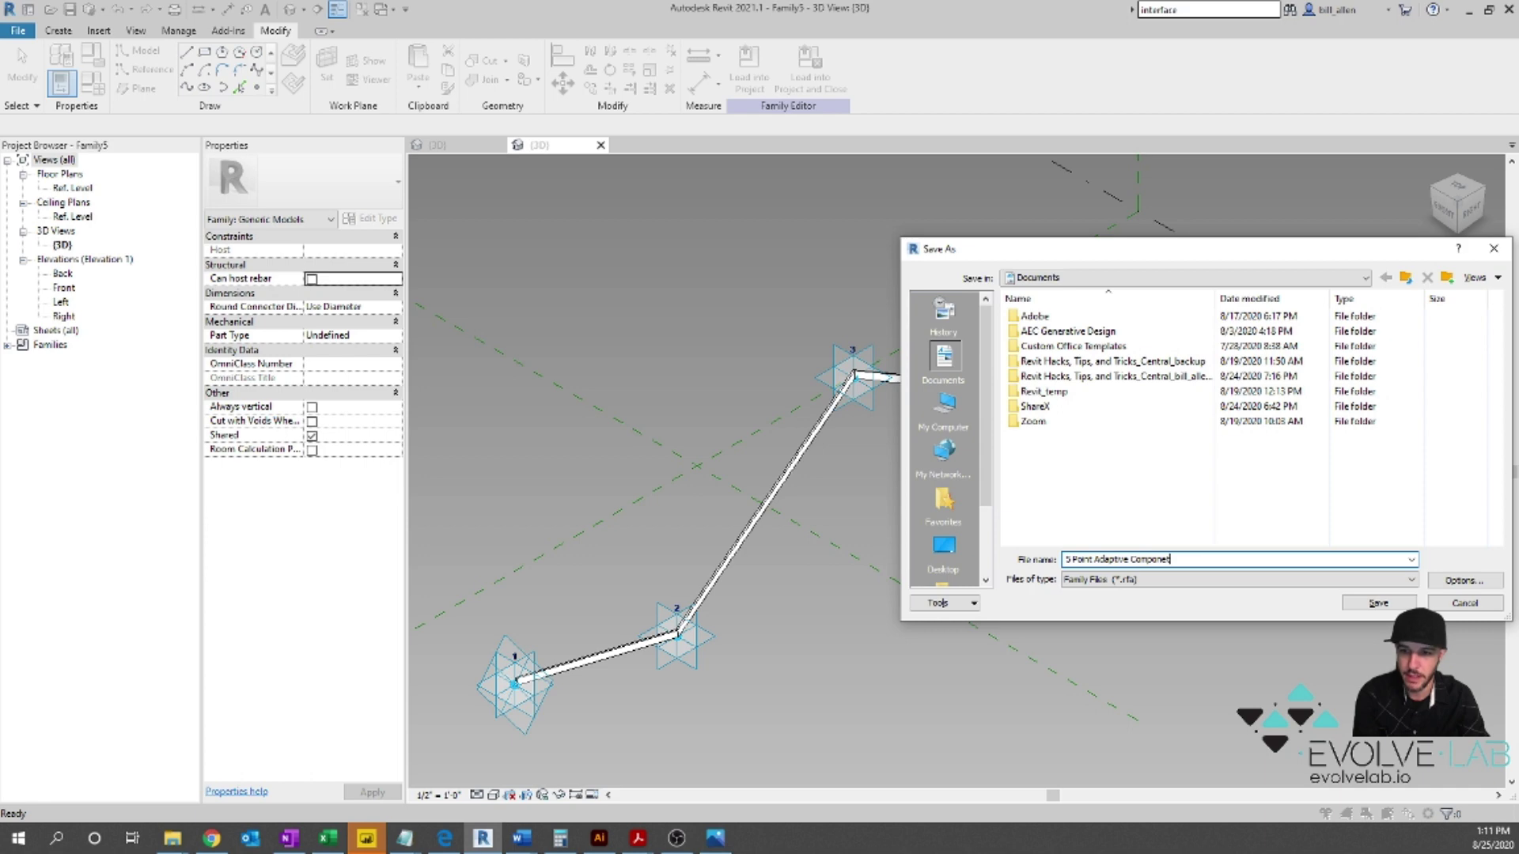
{"action": "type", "text": "t"}
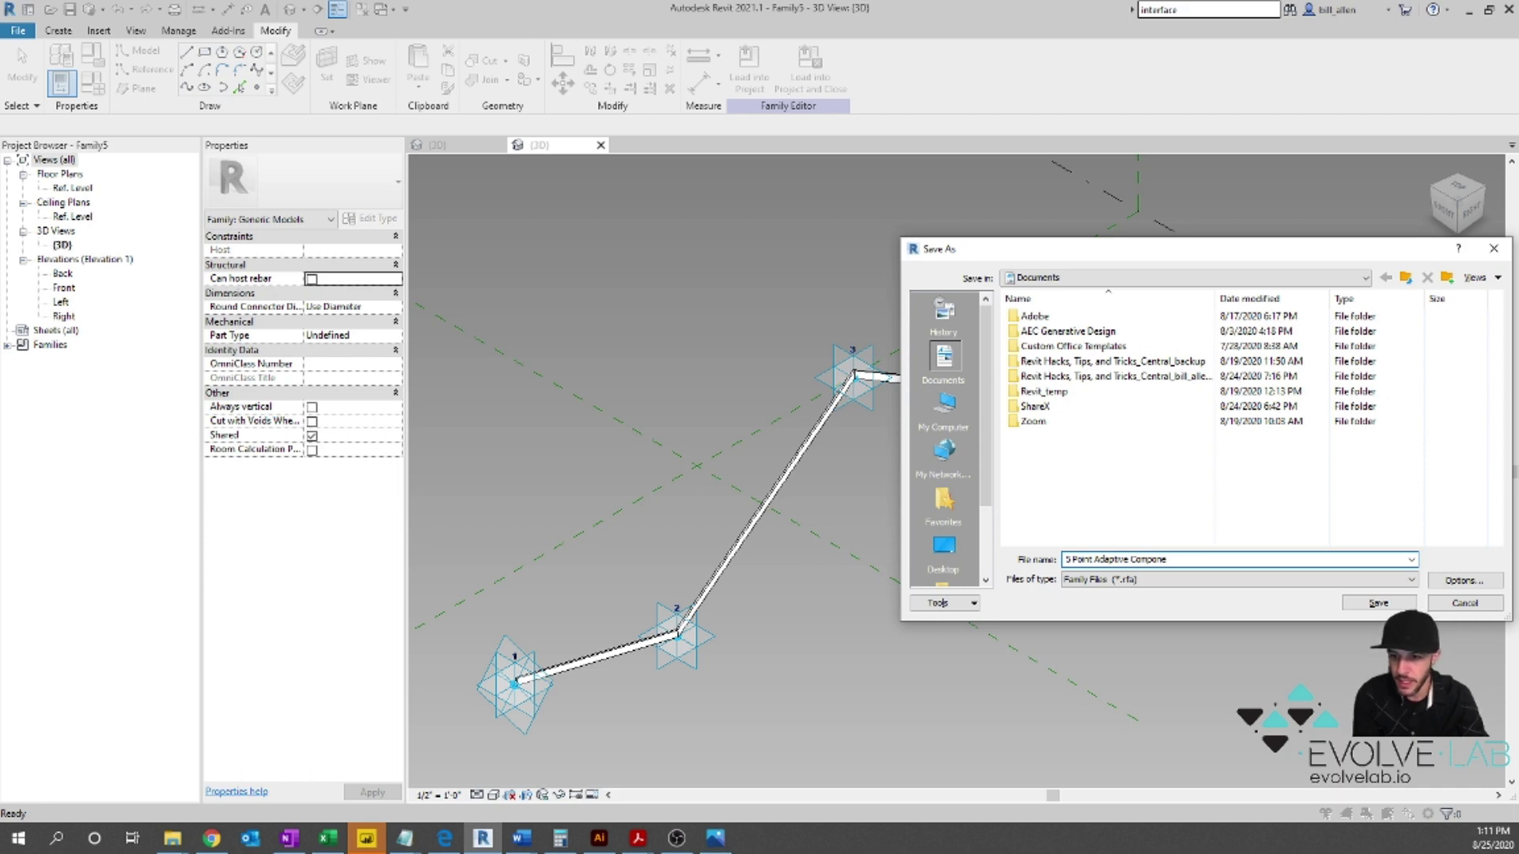
{"action": "left_click", "coordinate": [1378, 603]}
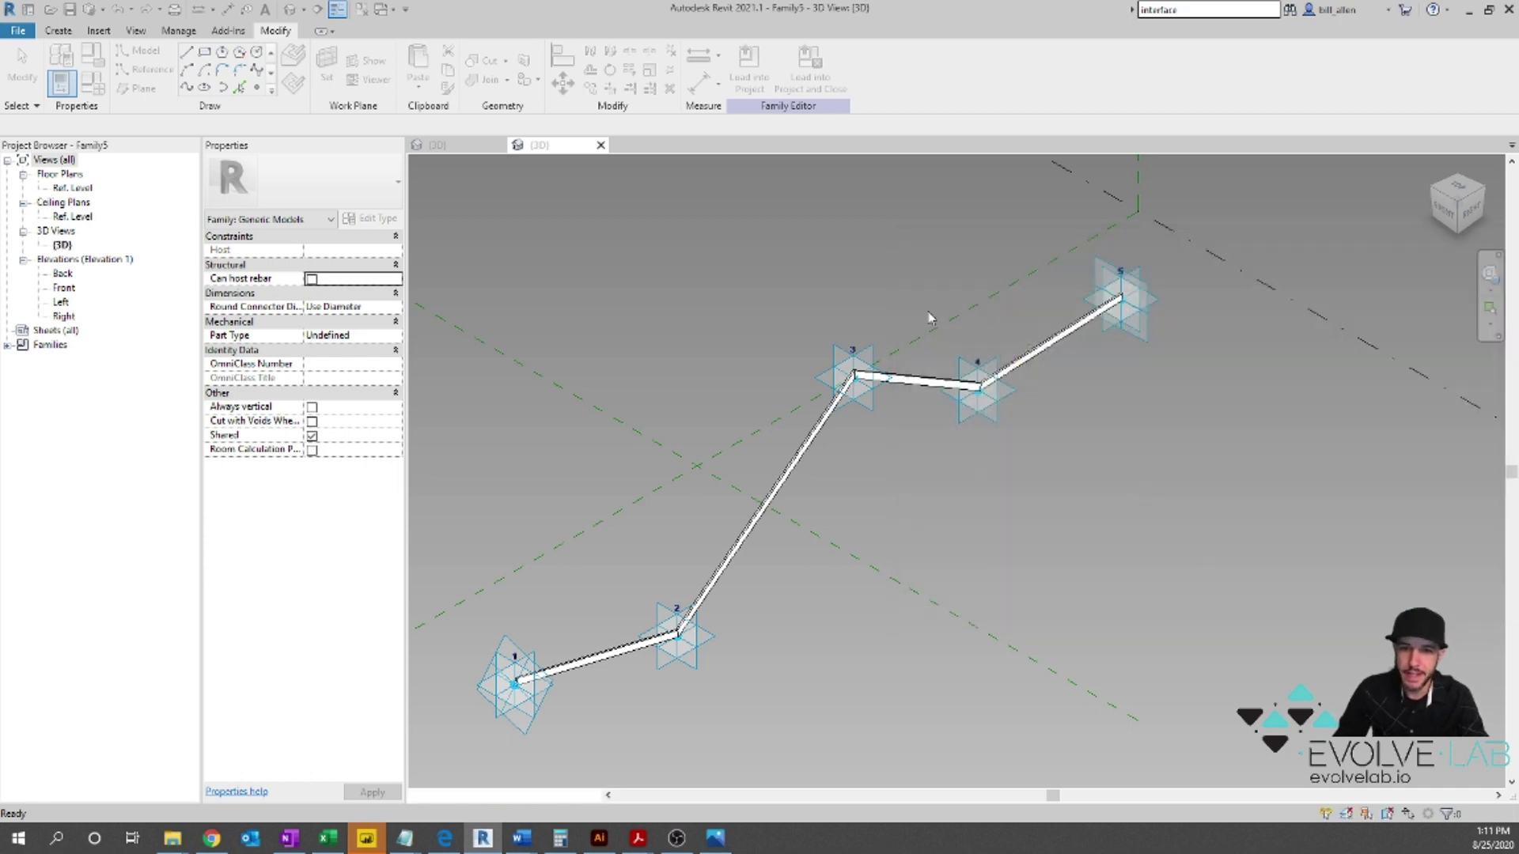
Step: Load the five-point adaptive family into the feature wall project and leave component placement without placing an instance
{"action": "left_click", "coordinate": [749, 72]}
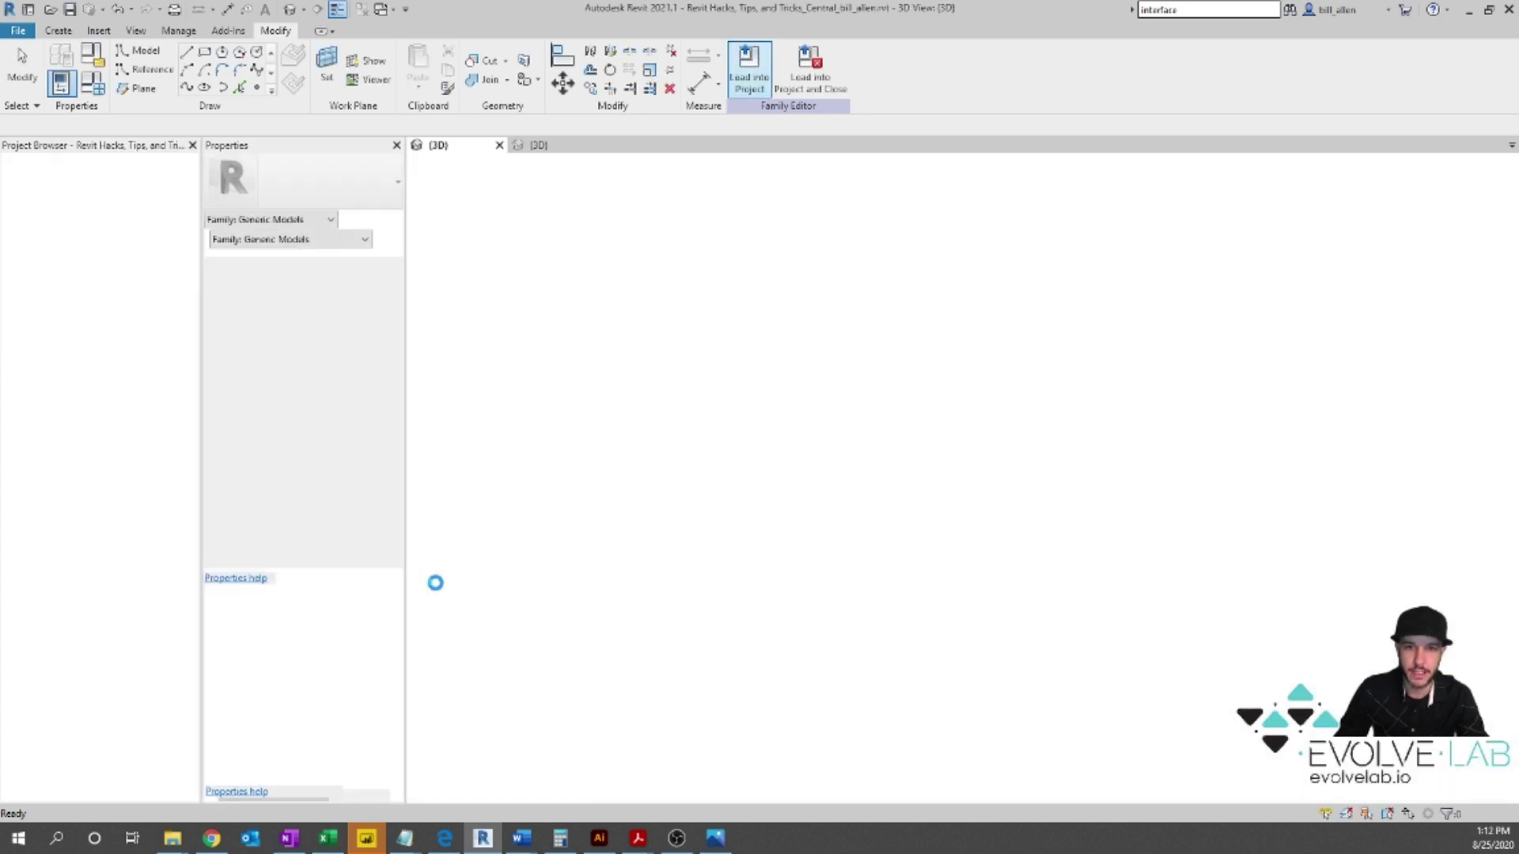
{"action": "left_click", "coordinate": [721, 458]}
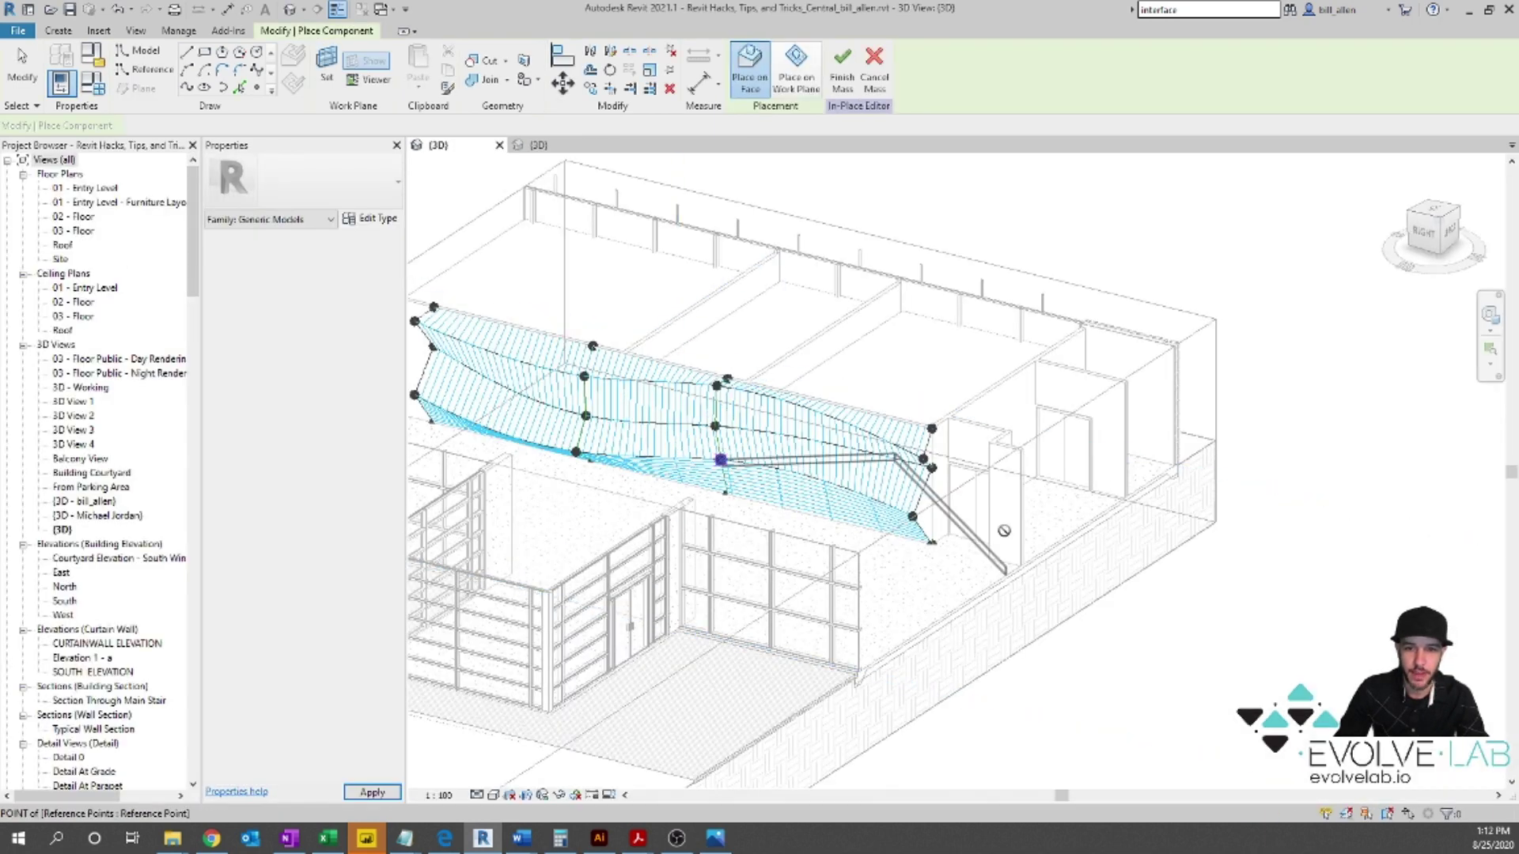
{"action": "key", "text": "Escape"}
{"action": "key", "text": "Escape"}
Step: Turn on the display of nodes in the surface representation of the upper two divided surfaces of the wall
{"action": "scroll", "coordinate": [1003, 533], "scroll_direction": "up", "scroll_amount": 1}
{"action": "left_click", "coordinate": [894, 402]}
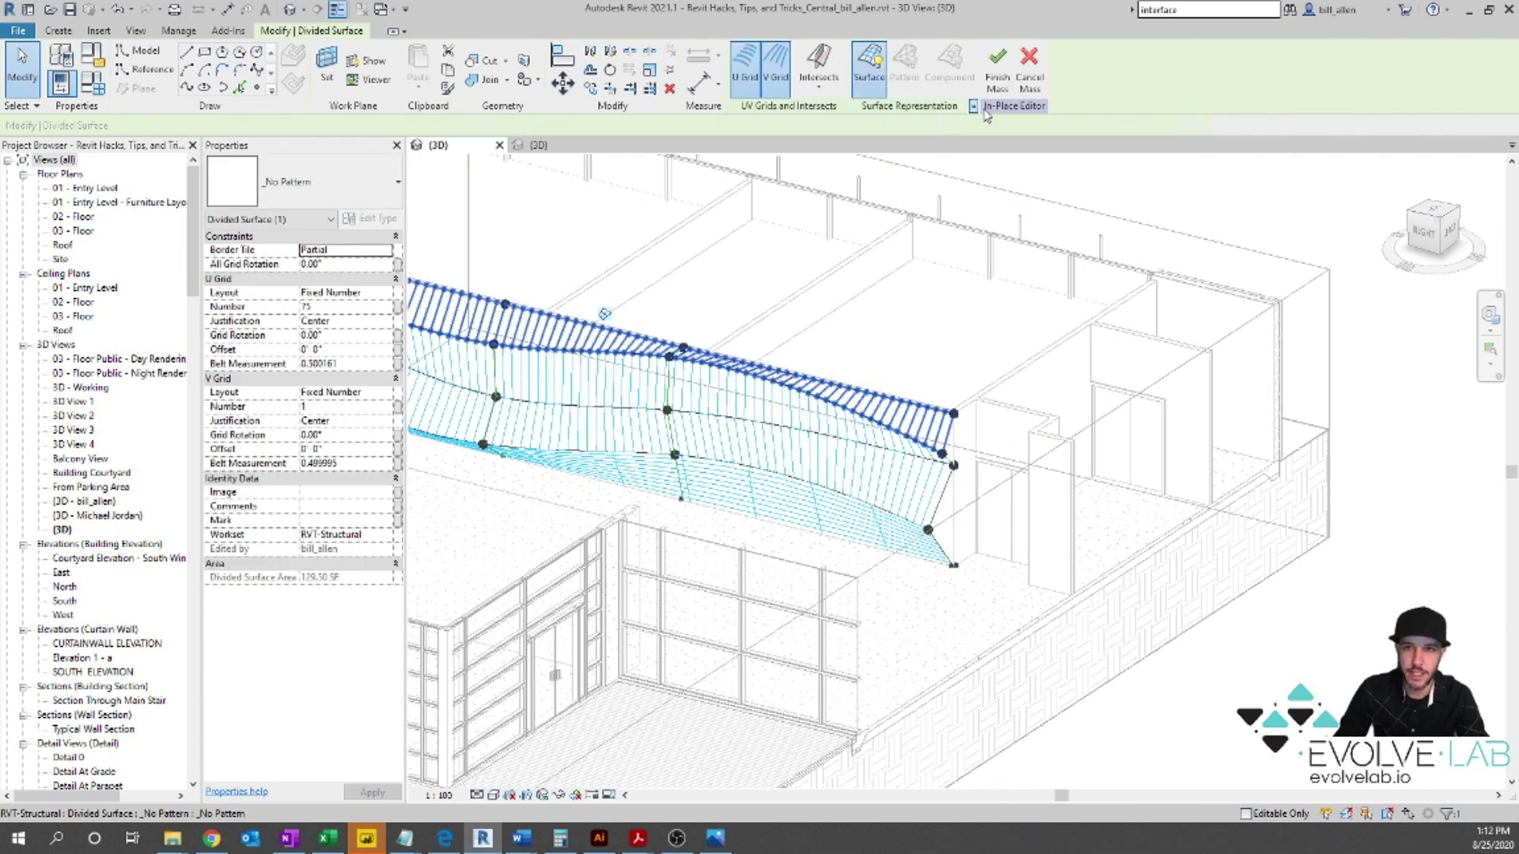
{"action": "left_click", "coordinate": [974, 105]}
{"action": "left_click", "coordinate": [793, 497]}
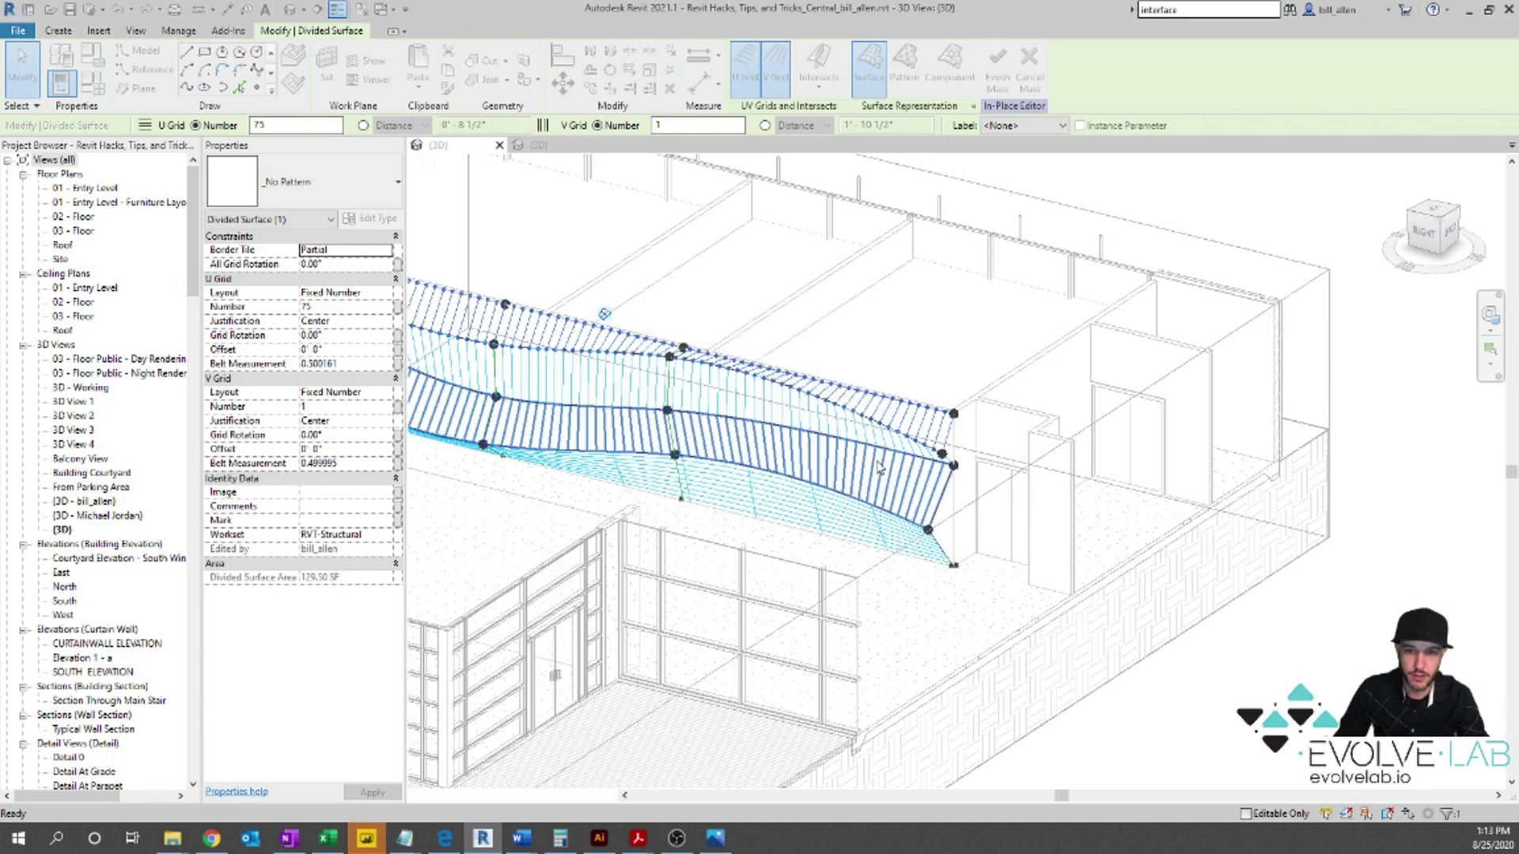
{"action": "left_click", "coordinate": [974, 107]}
{"action": "left_click", "coordinate": [650, 421]}
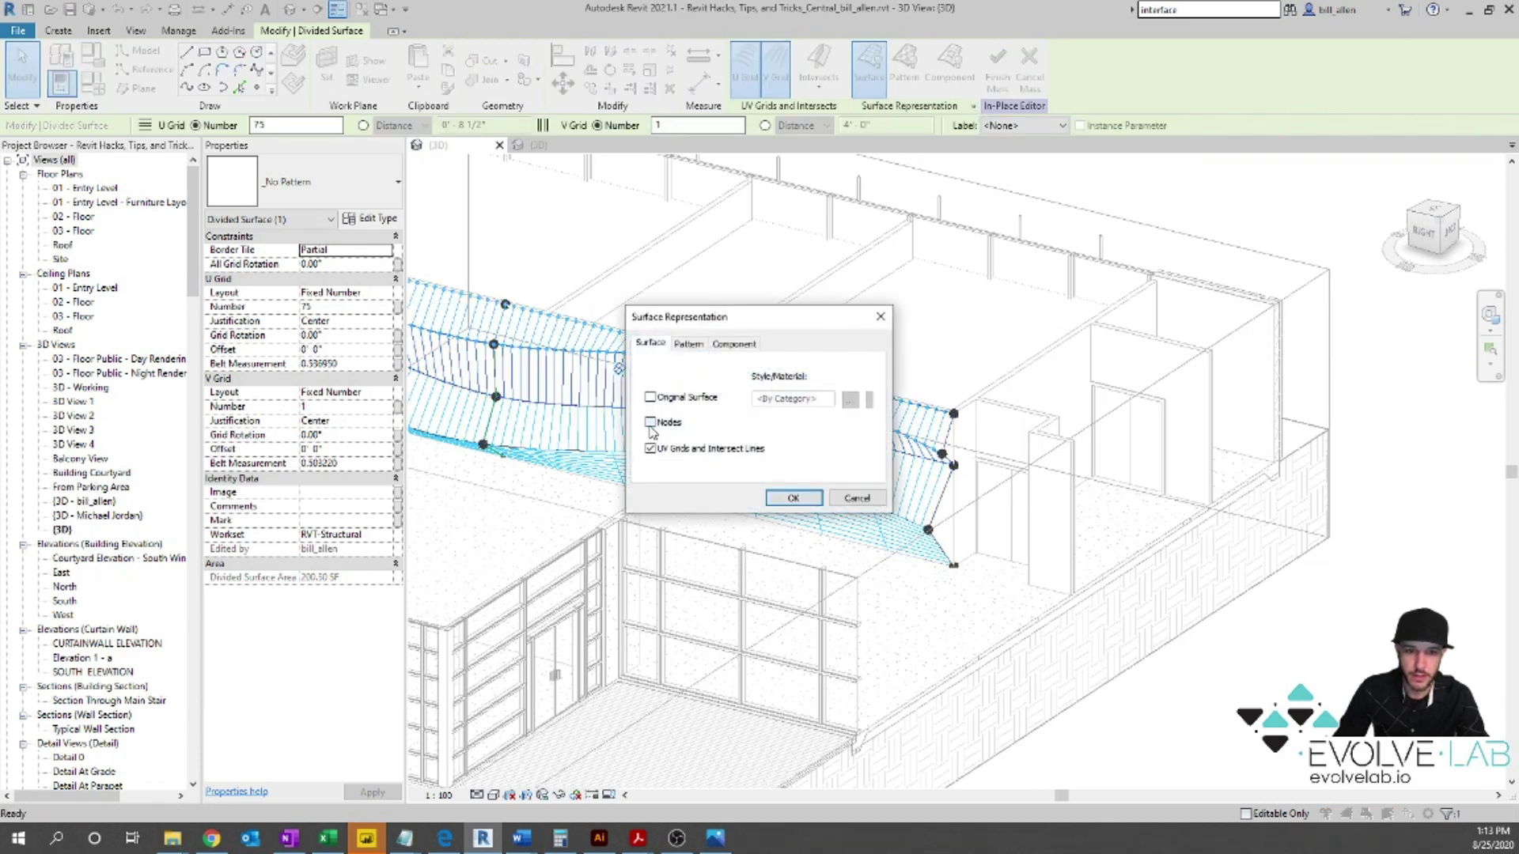
{"action": "left_click", "coordinate": [810, 502]}
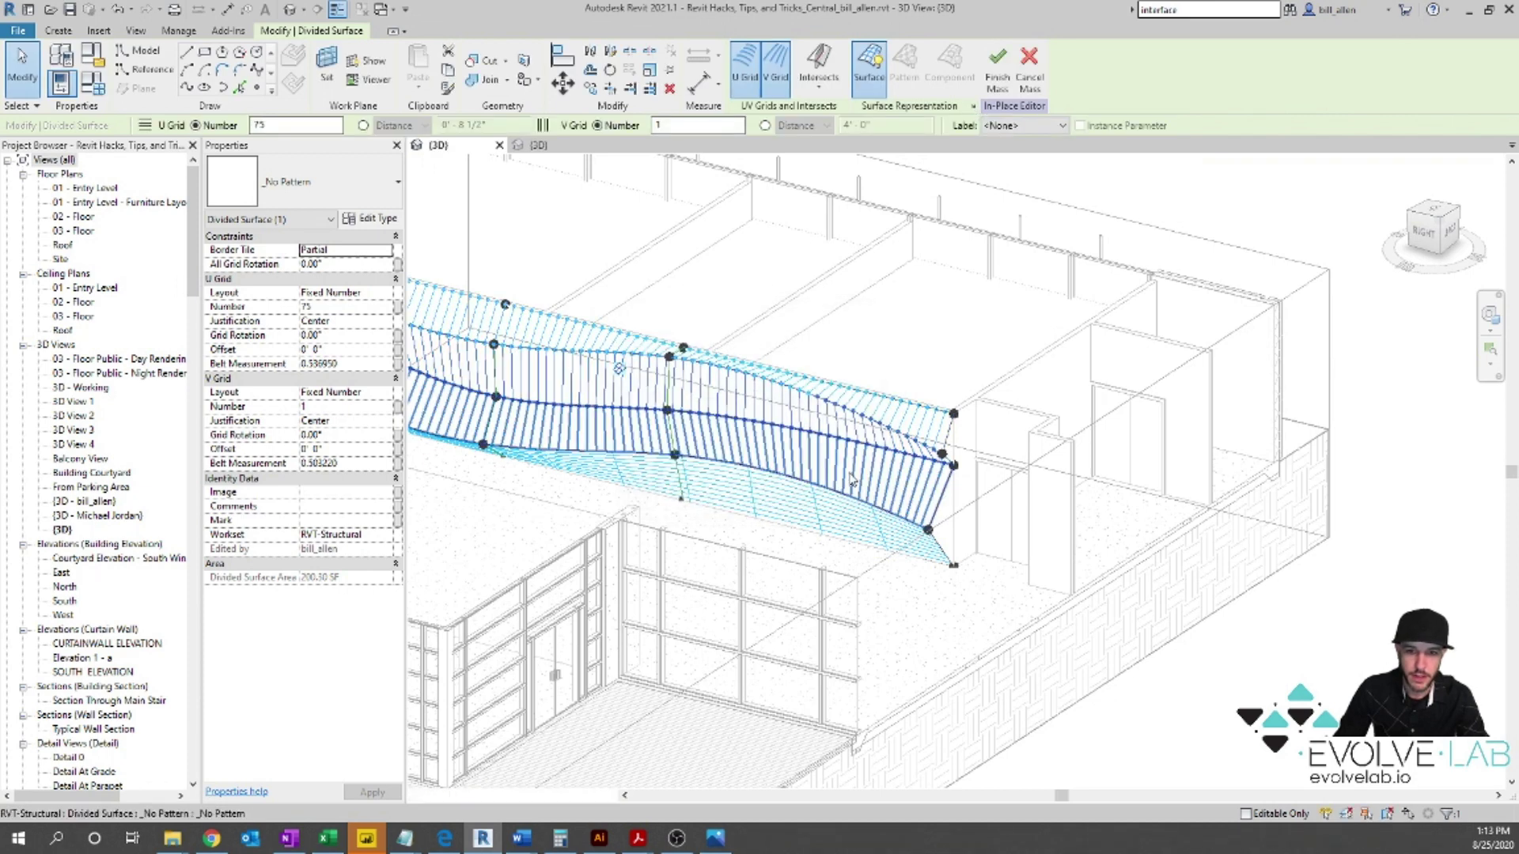
Step: Turn on the display of nodes in the surface representation of the lower two divided surfaces of the wall
{"action": "left_click", "coordinate": [974, 107]}
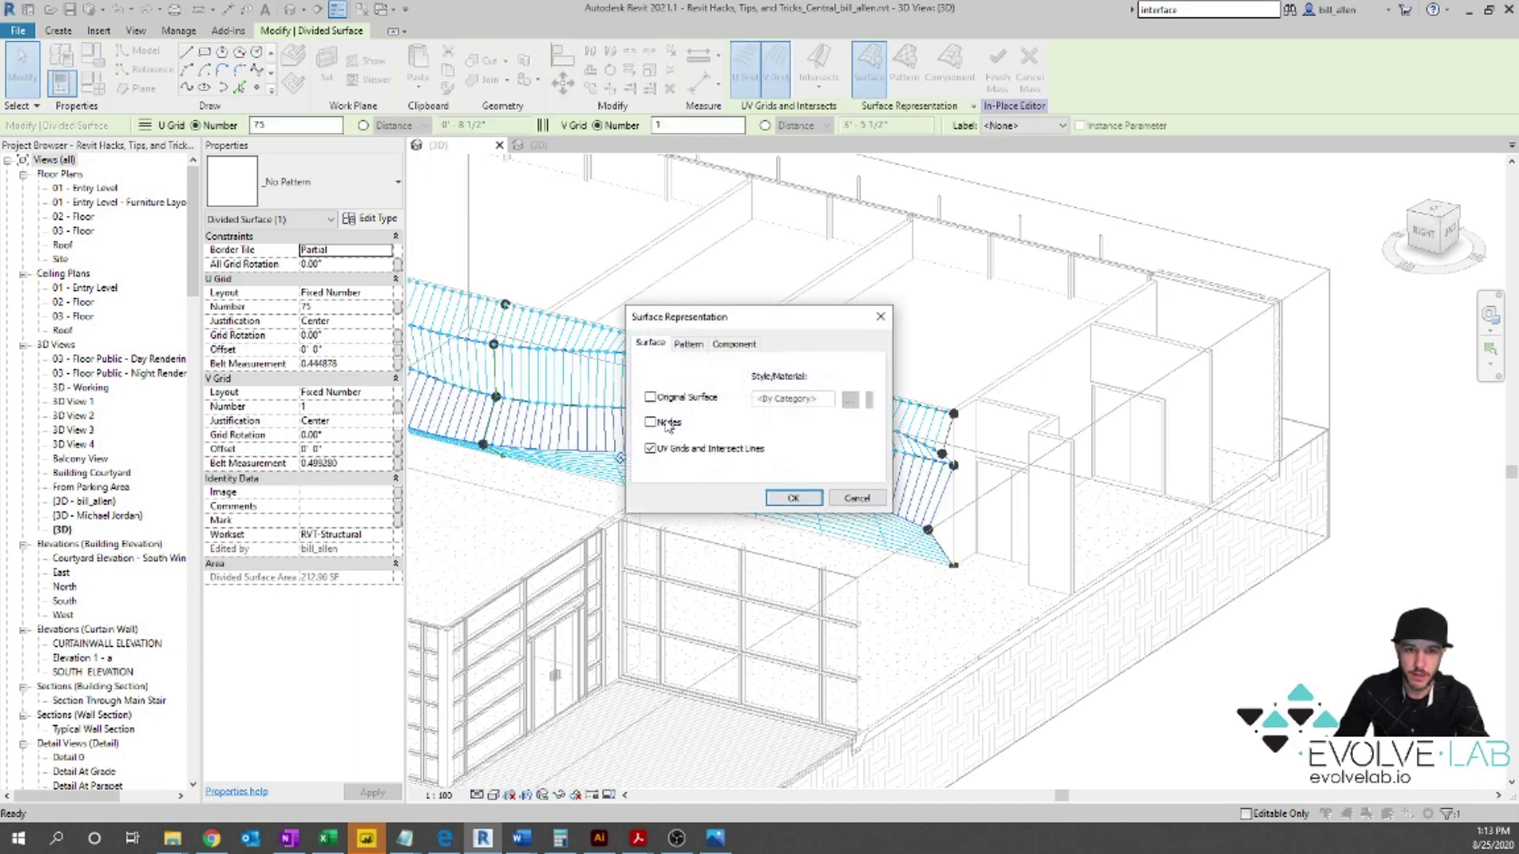
{"action": "left_click", "coordinate": [793, 498]}
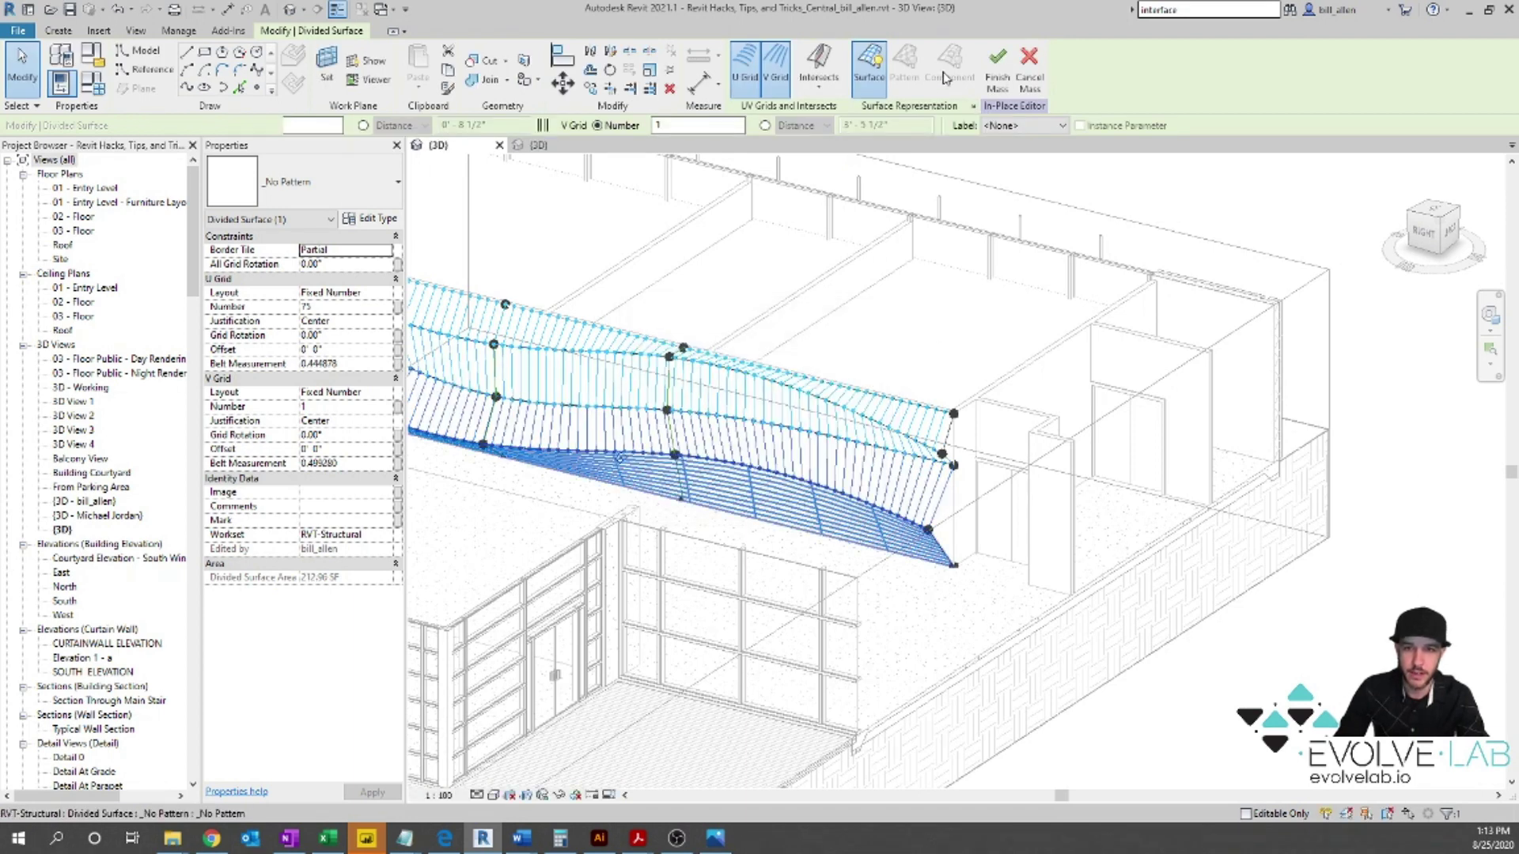
{"action": "left_click", "coordinate": [972, 108]}
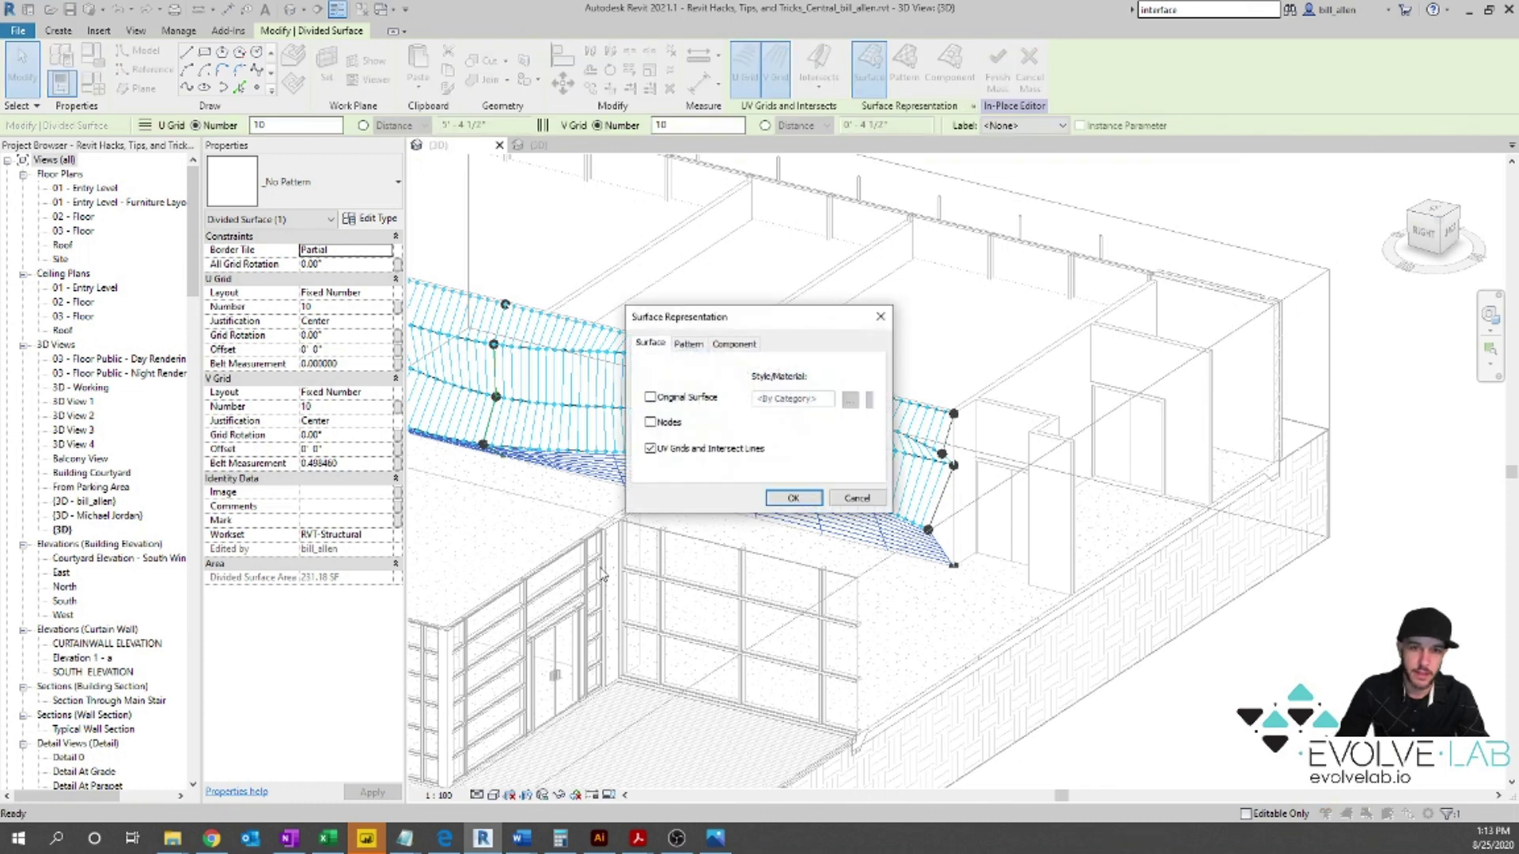
{"action": "left_click", "coordinate": [651, 423]}
{"action": "left_click", "coordinate": [792, 497]}
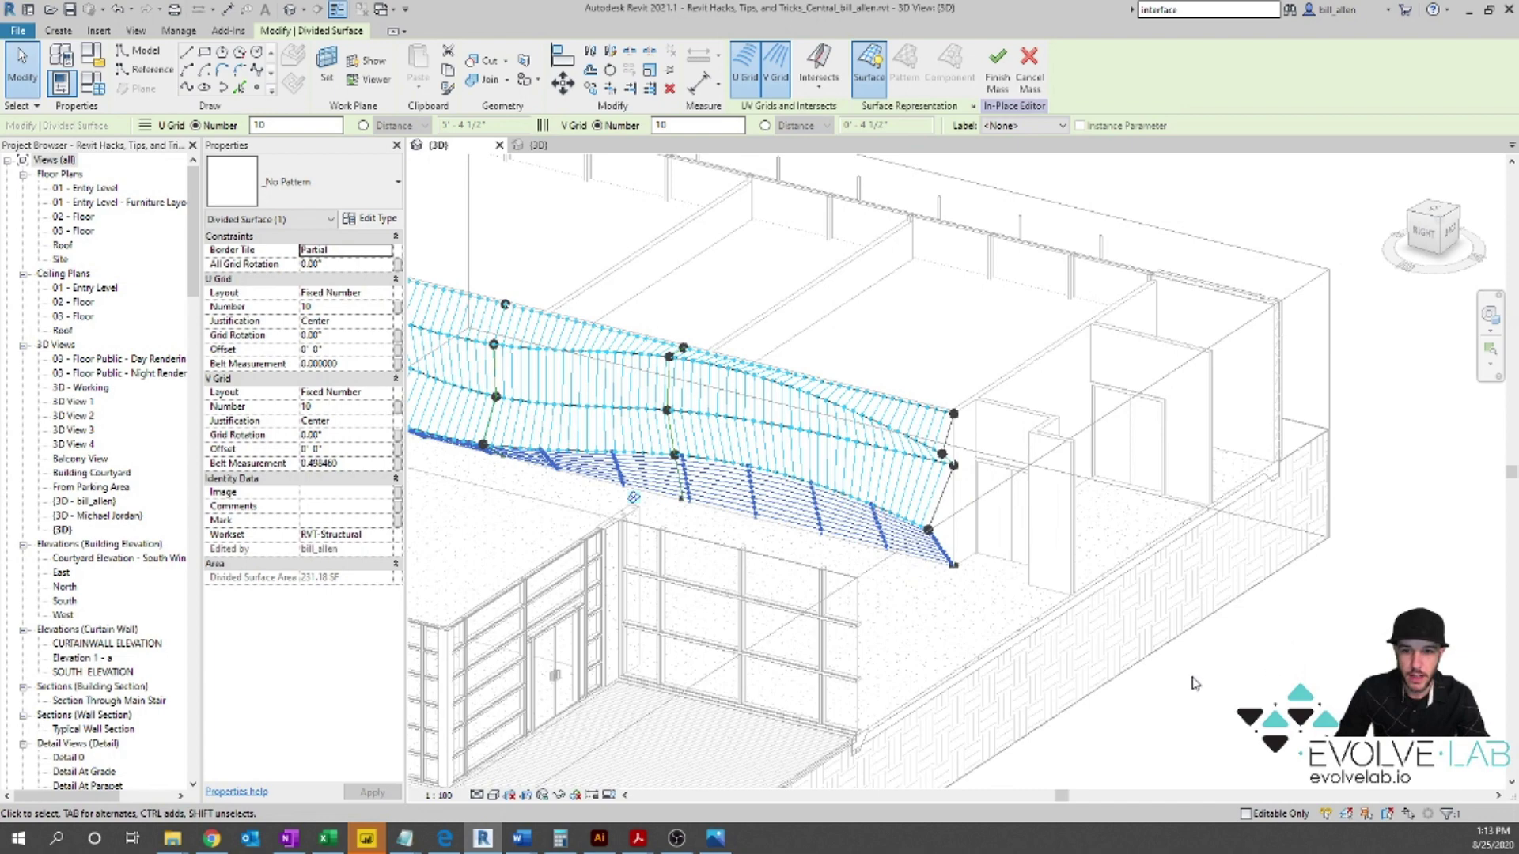
Step: Place a 5 Point Adaptive Component on the five nodes along the wall's right end edge, working from the lowest node to the highest
{"action": "scroll", "coordinate": [897, 477], "scroll_direction": "up", "scroll_amount": 1}
{"action": "scroll", "coordinate": [895, 471], "scroll_direction": "up", "scroll_amount": 4}
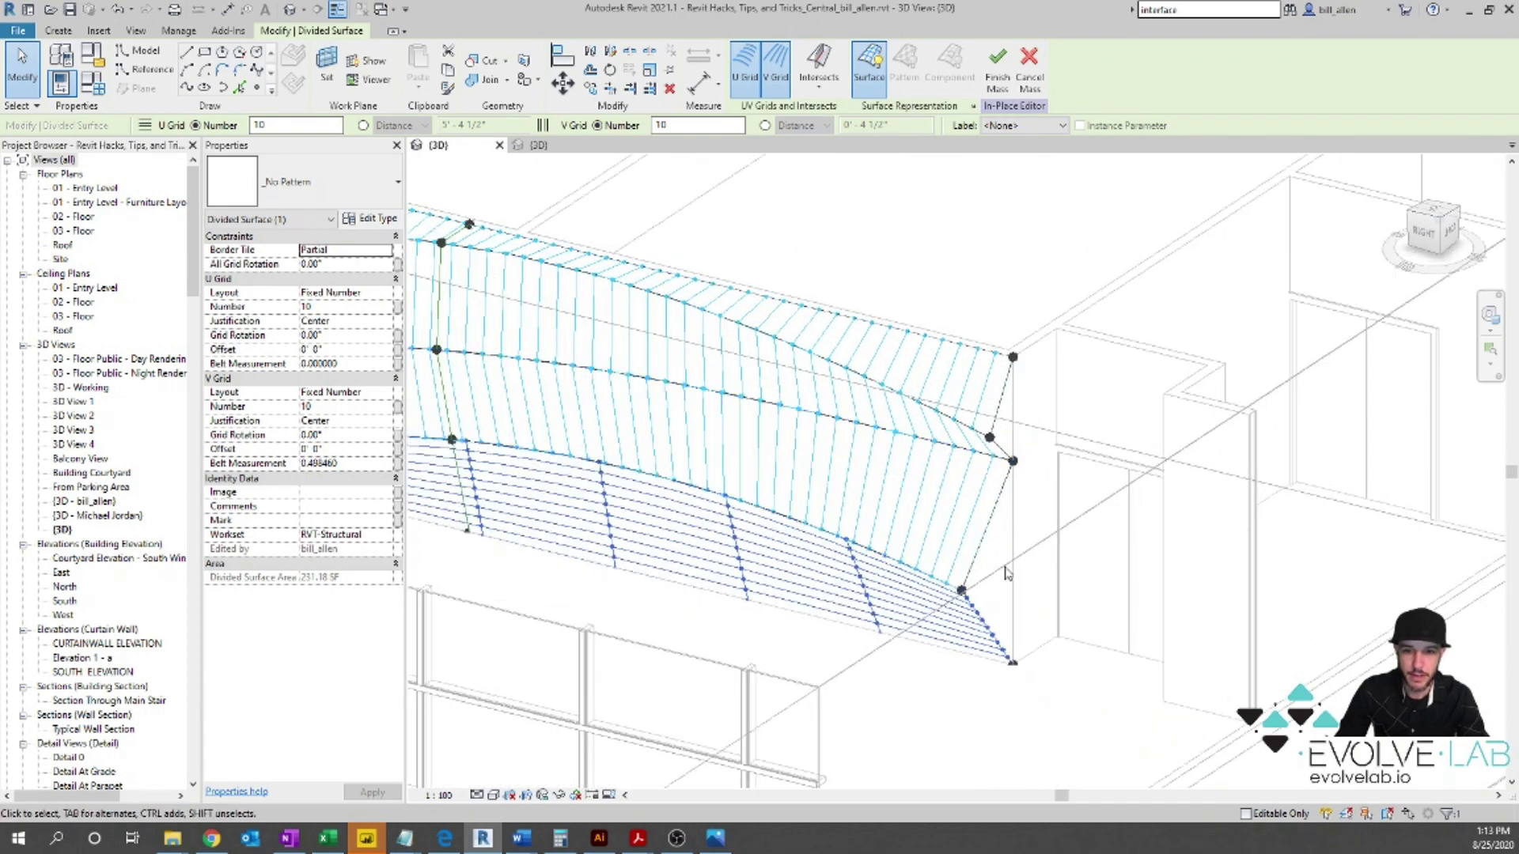
{"action": "left_click", "coordinate": [1018, 516]}
{"action": "middle_click_drag", "start_coordinate": [1018, 517], "coordinate": [1307, 577], "text": "shift"}
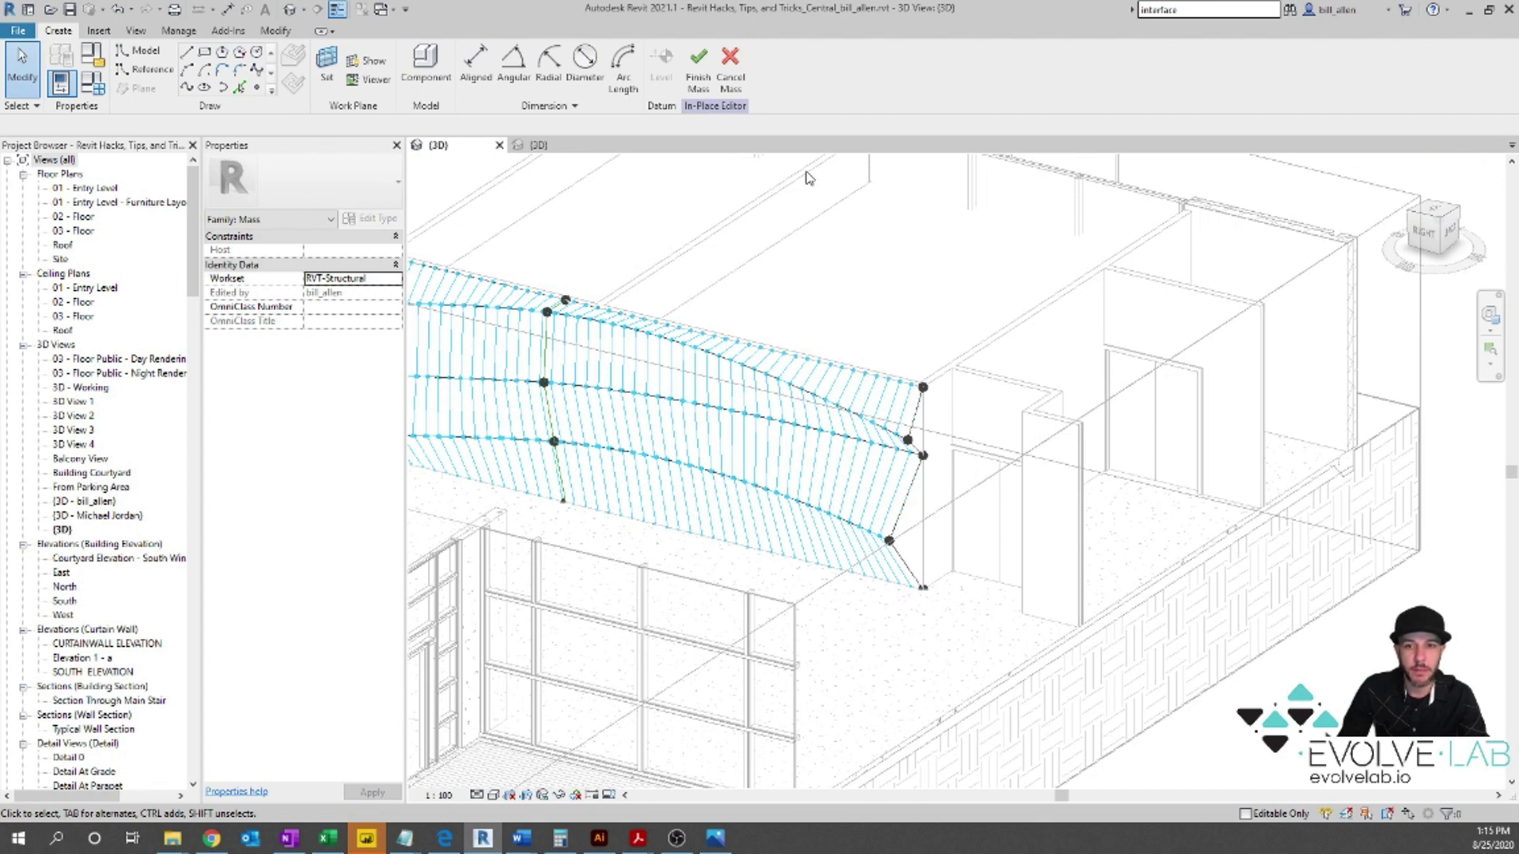
{"action": "left_click", "coordinate": [436, 64]}
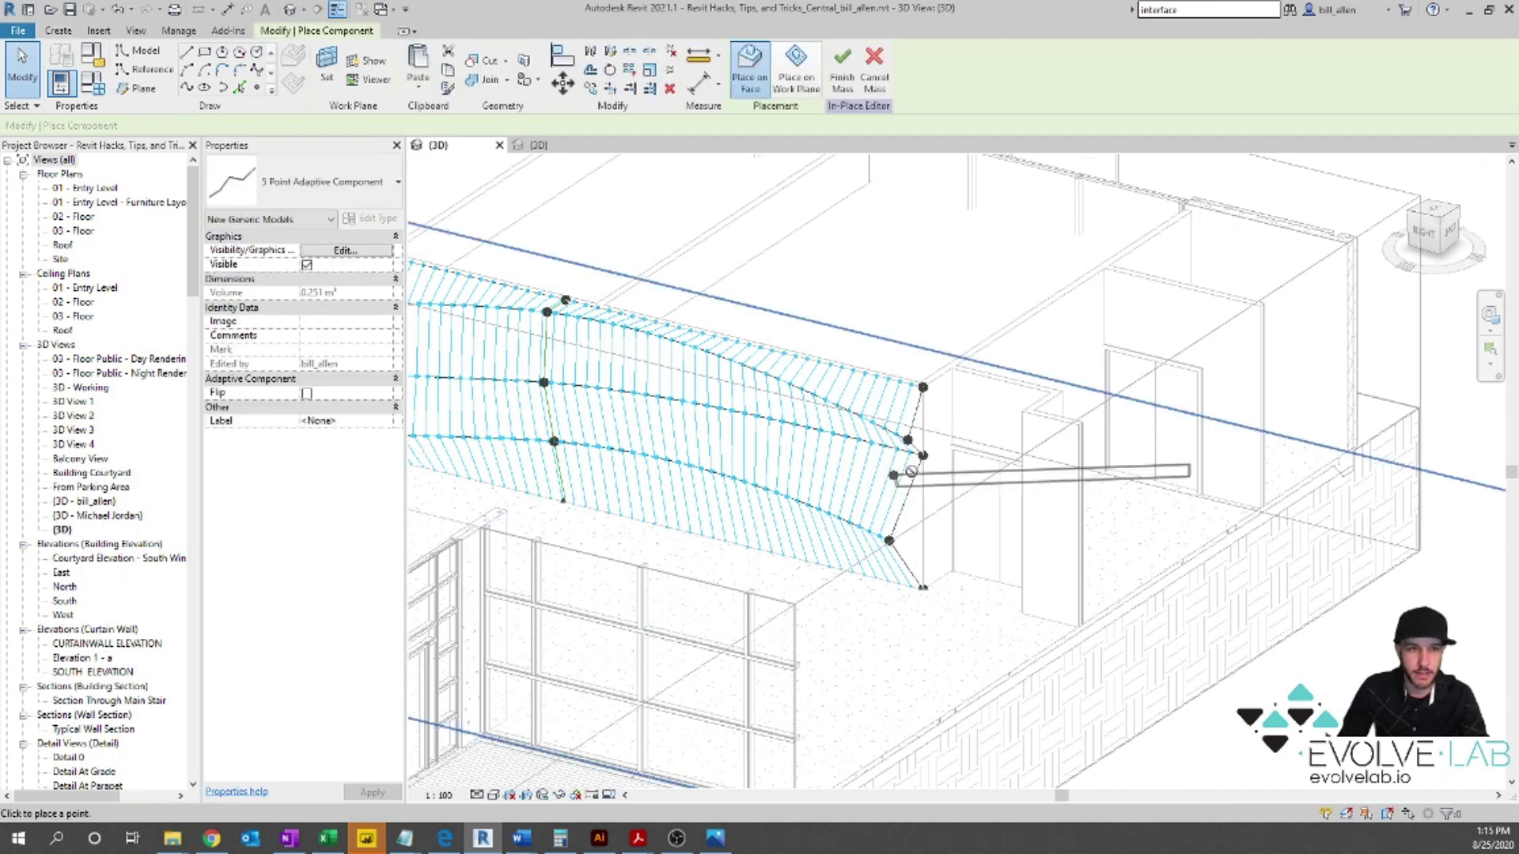
{"action": "left_click", "coordinate": [922, 587]}
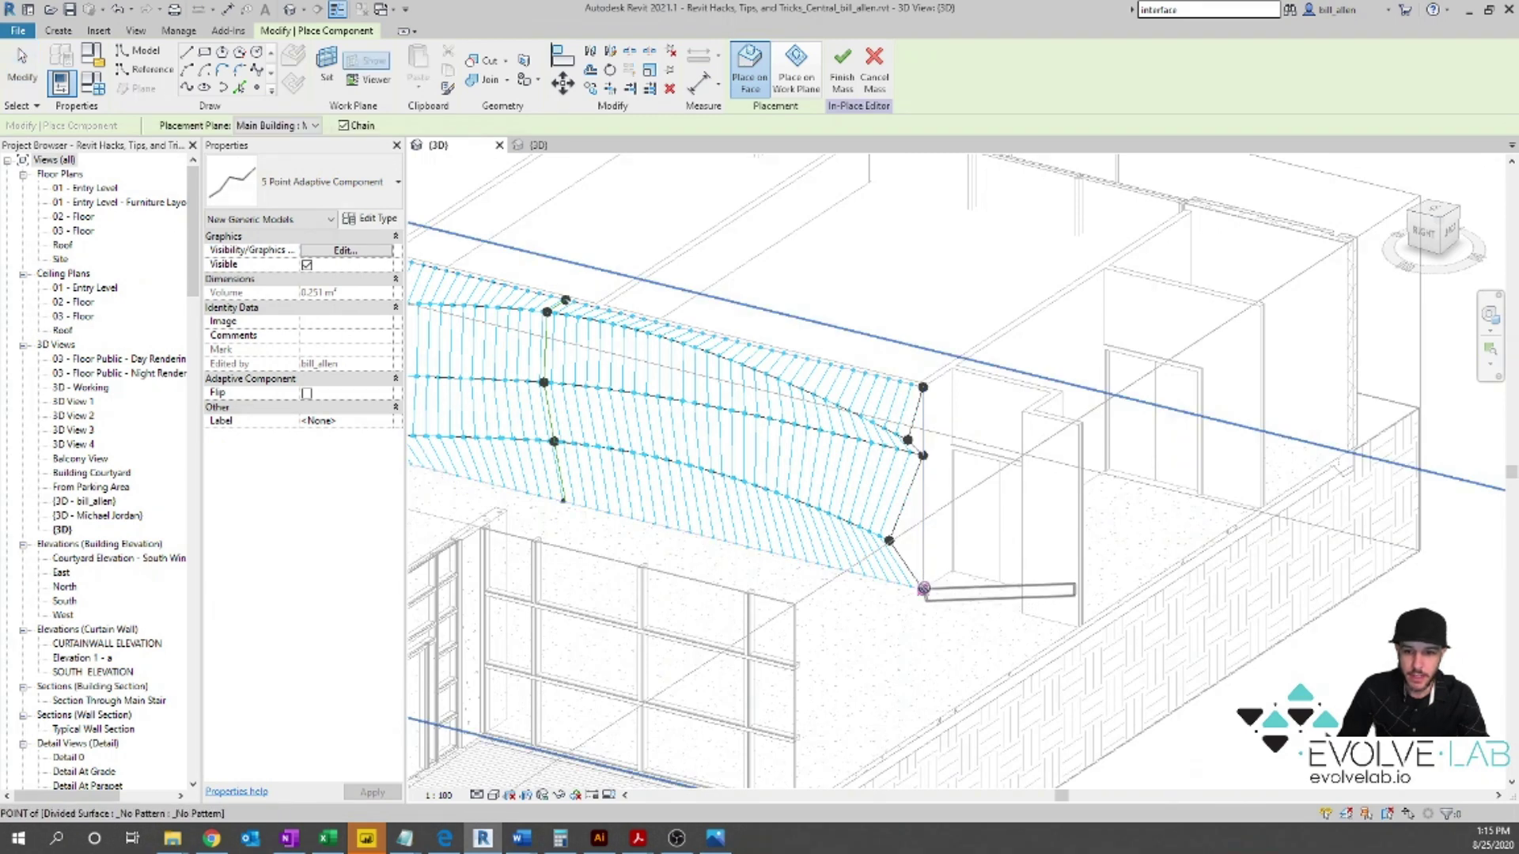
{"action": "left_click", "coordinate": [889, 541]}
{"action": "left_click", "coordinate": [923, 454]}
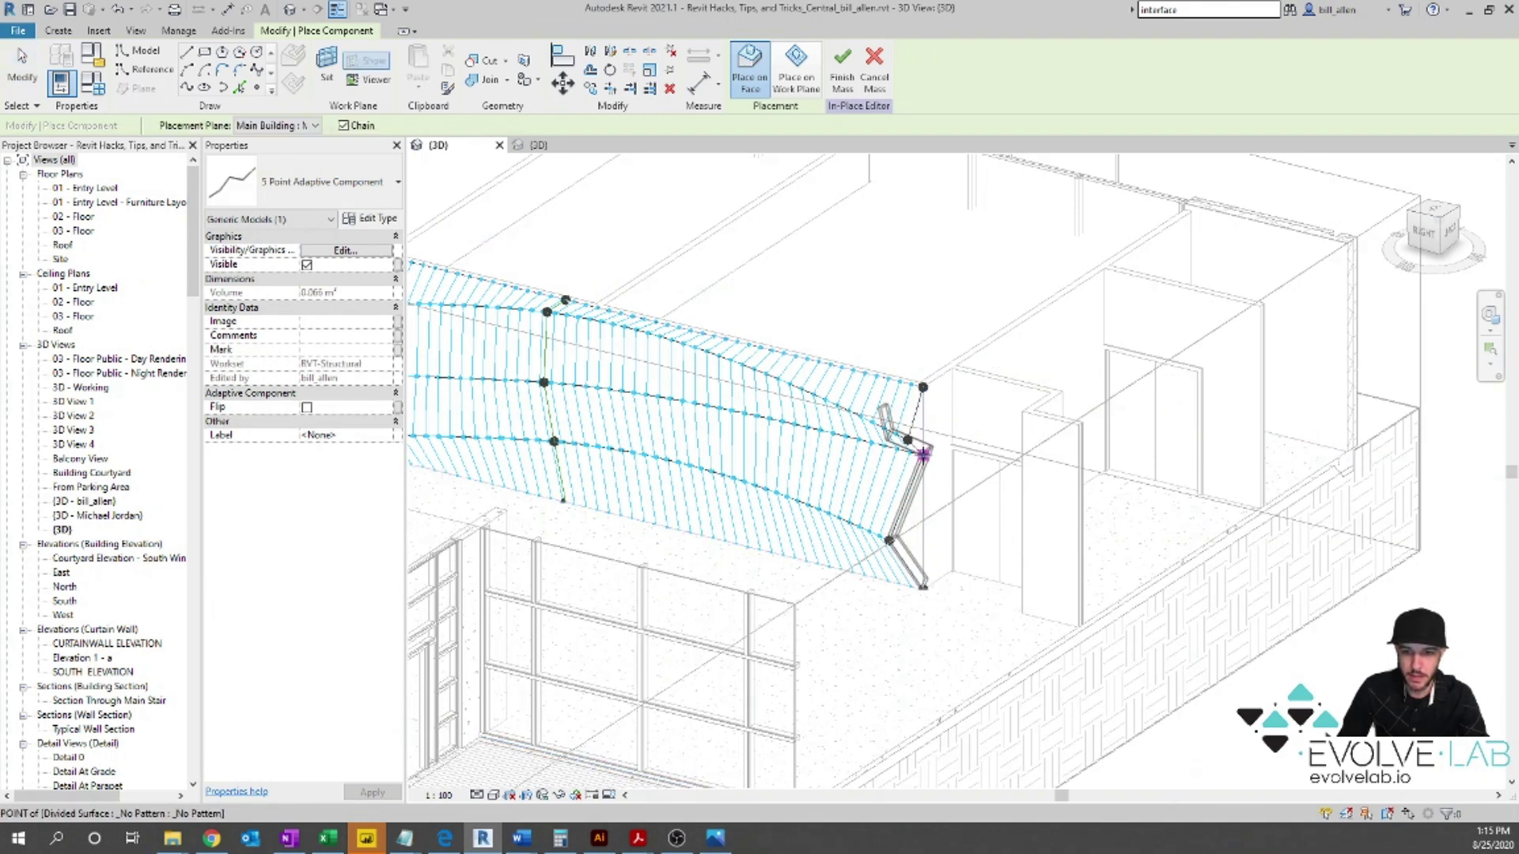
{"action": "left_click", "coordinate": [907, 440]}
{"action": "left_click", "coordinate": [922, 386]}
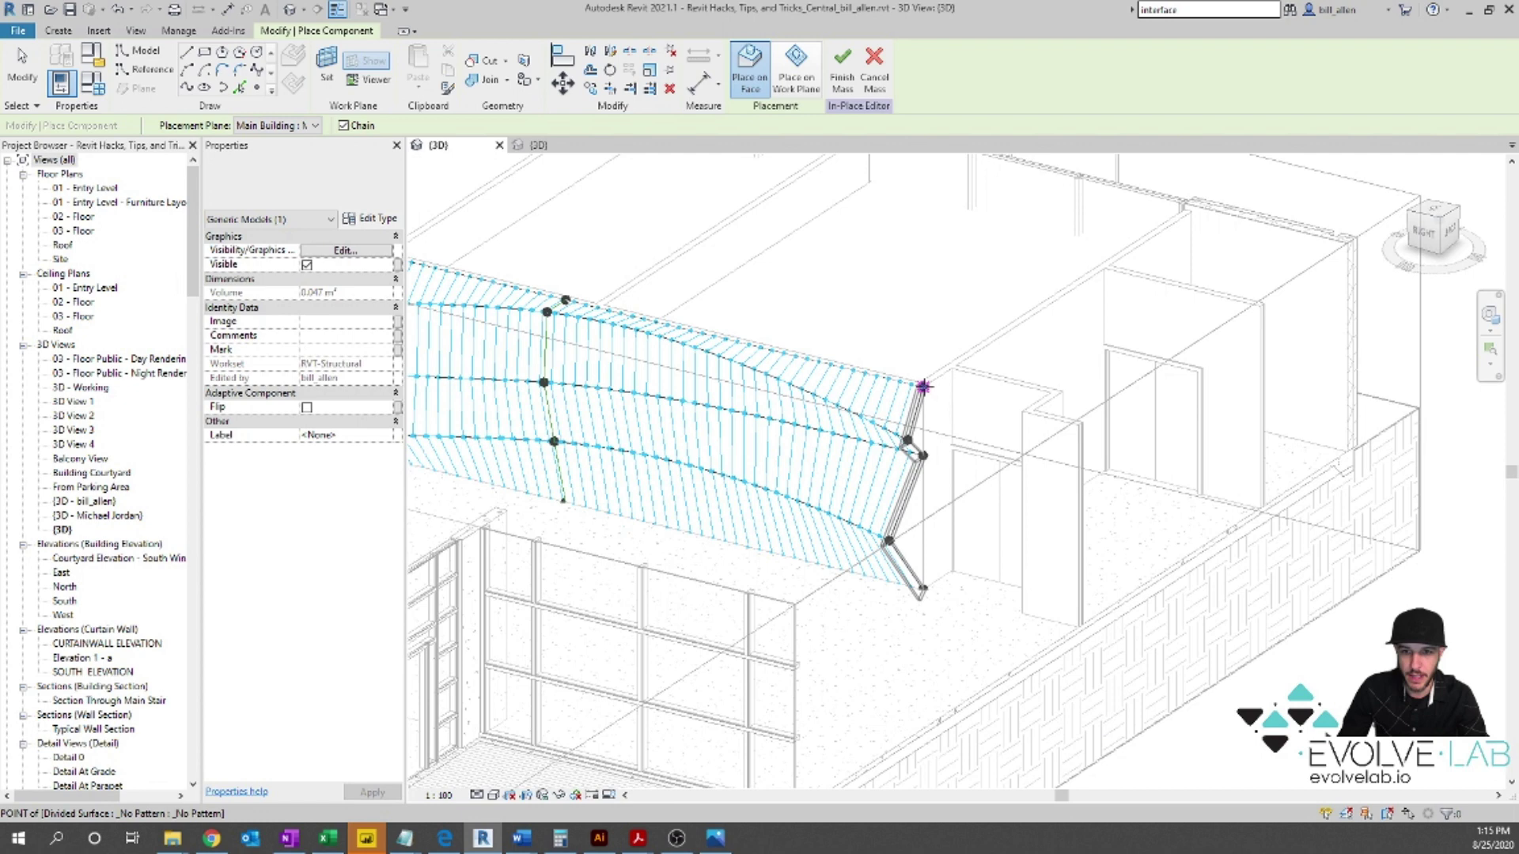
{"action": "key", "text": "Escape"}
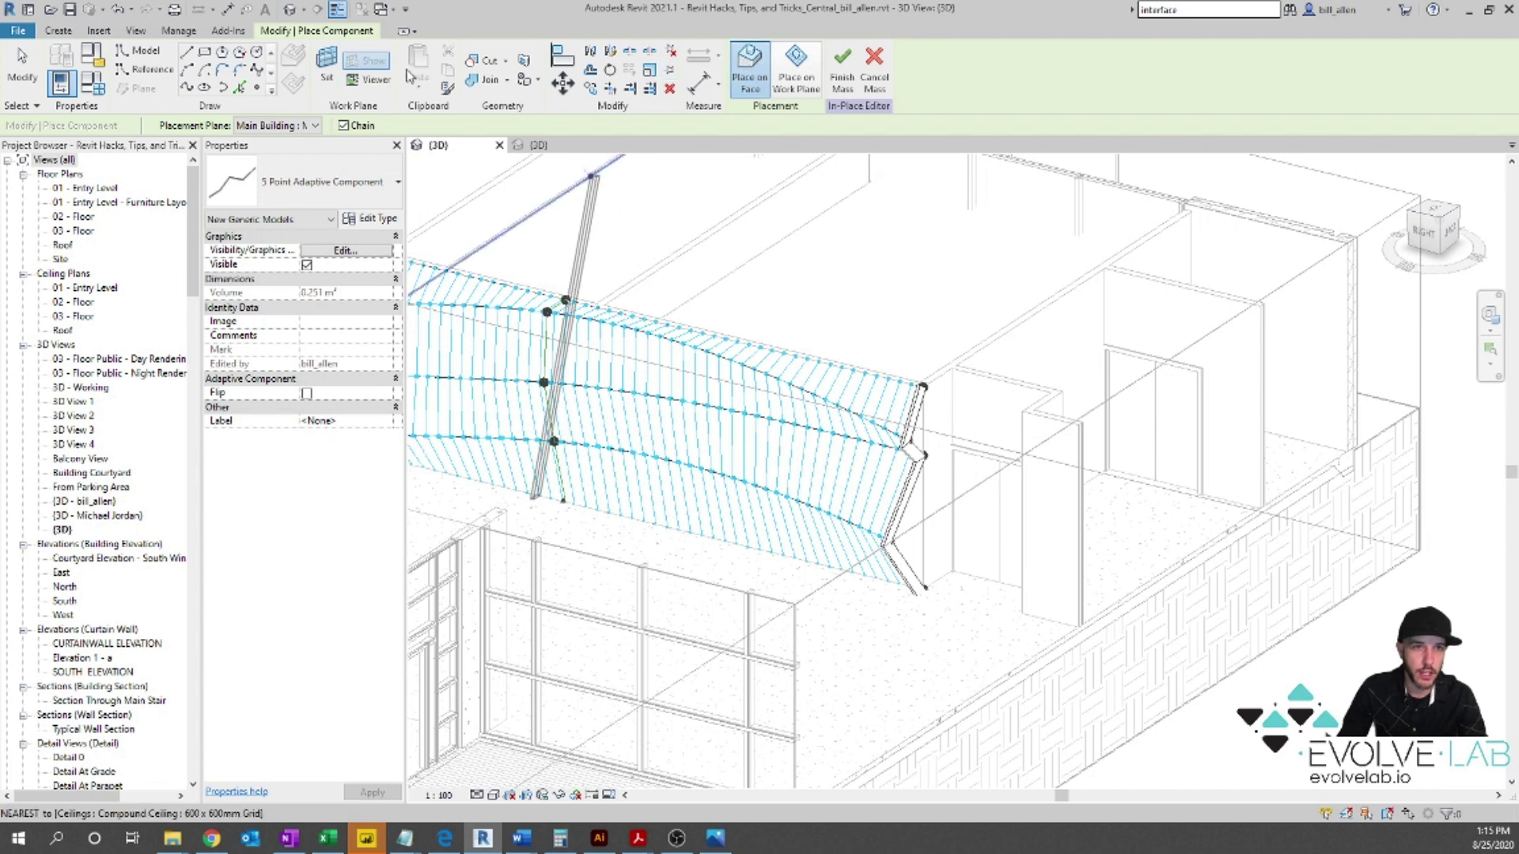
{"action": "key", "text": "Escape"}
Step: Place a second 5 Point Adaptive Component on the adjacent column of nodes, from the lowest node to the highest
{"action": "left_click", "coordinate": [64, 33]}
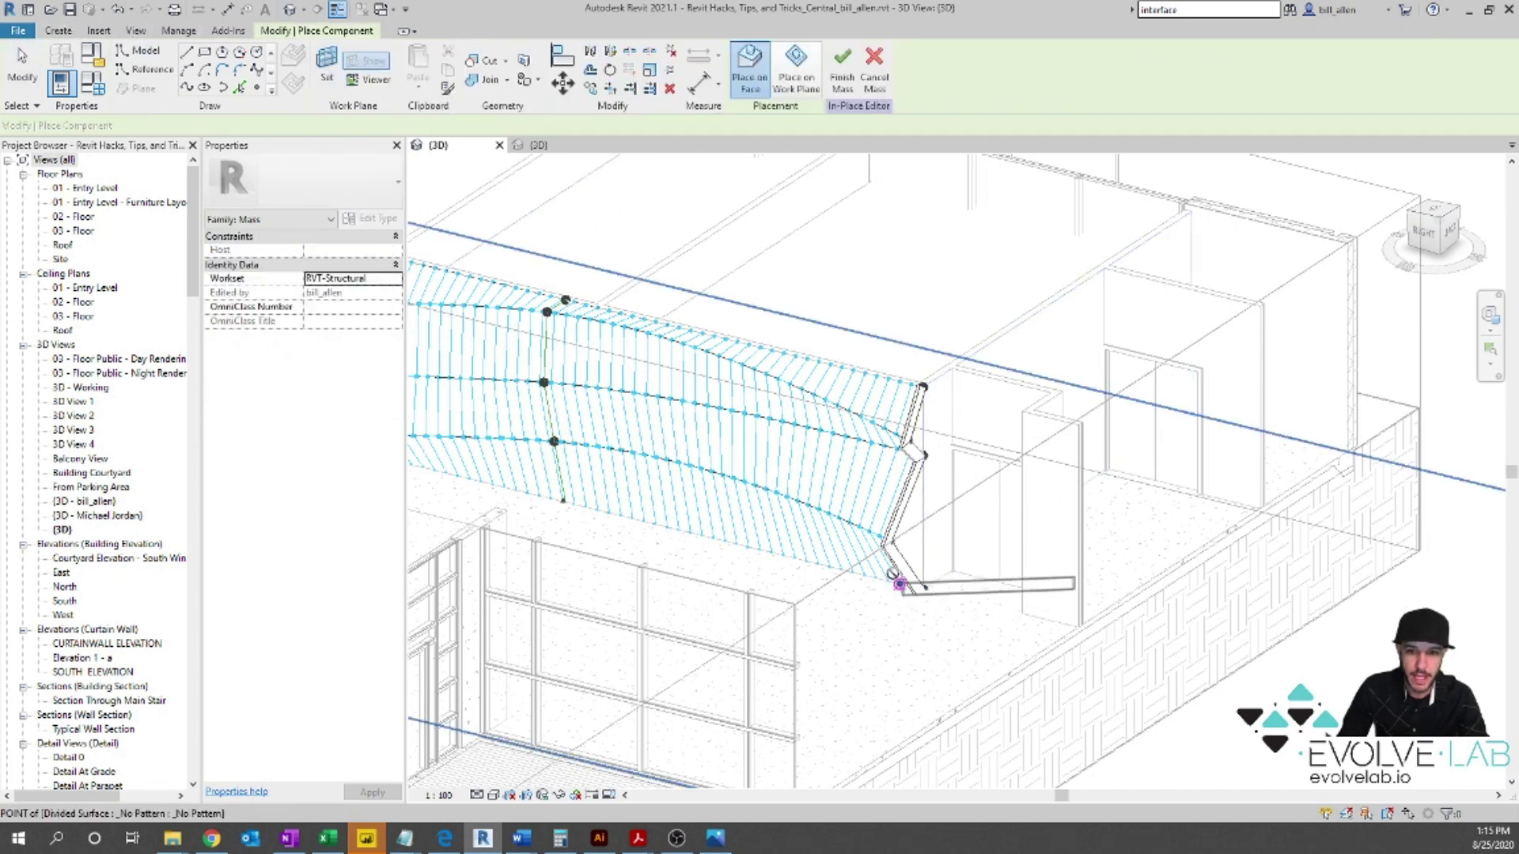
{"action": "left_click", "coordinate": [879, 536]}
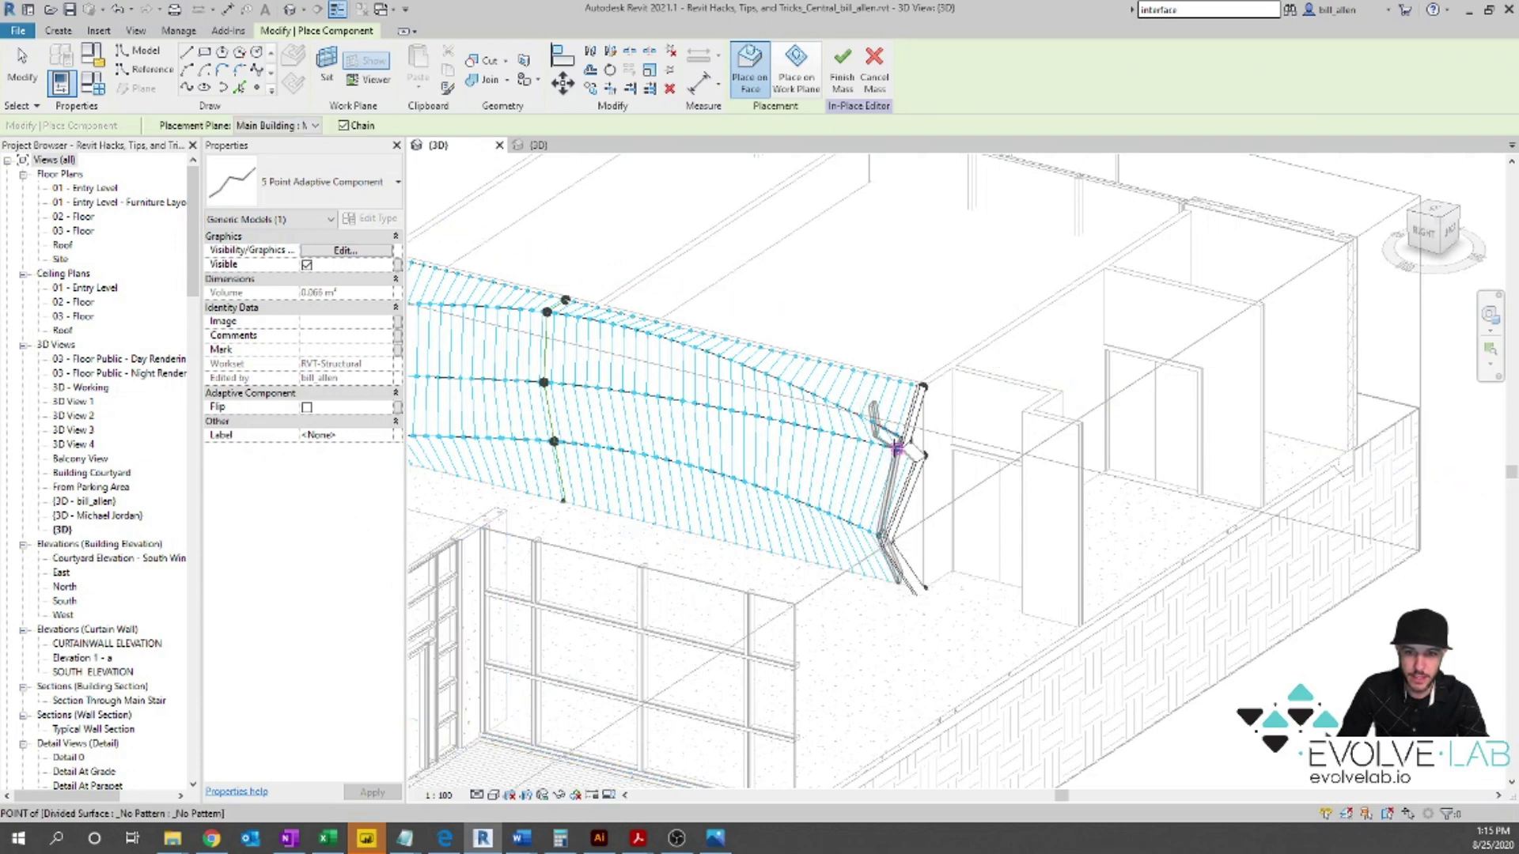
{"action": "left_click", "coordinate": [897, 450]}
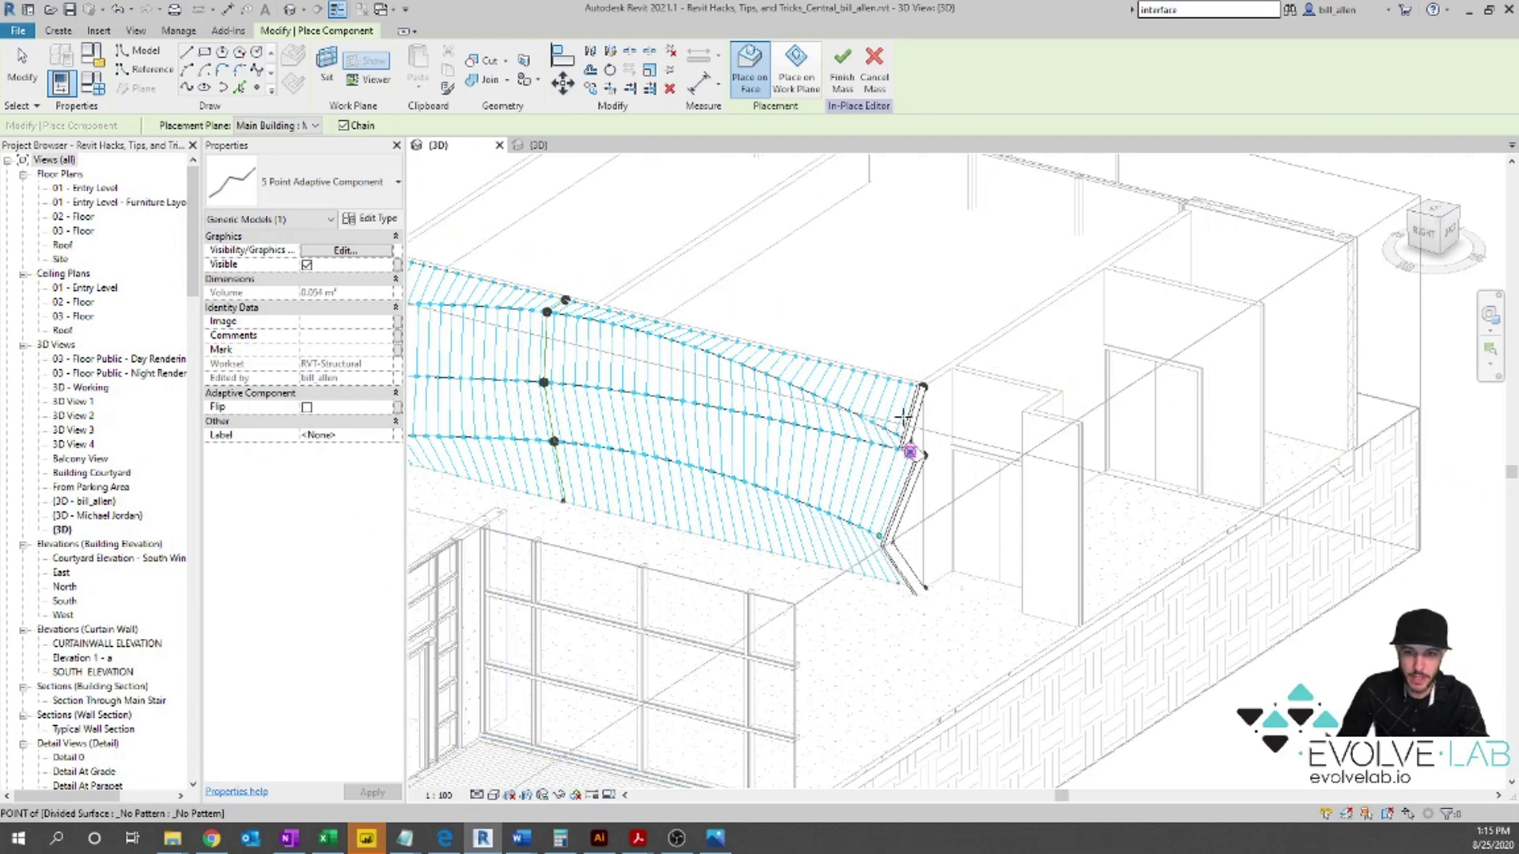
{"action": "left_click", "coordinate": [896, 434]}
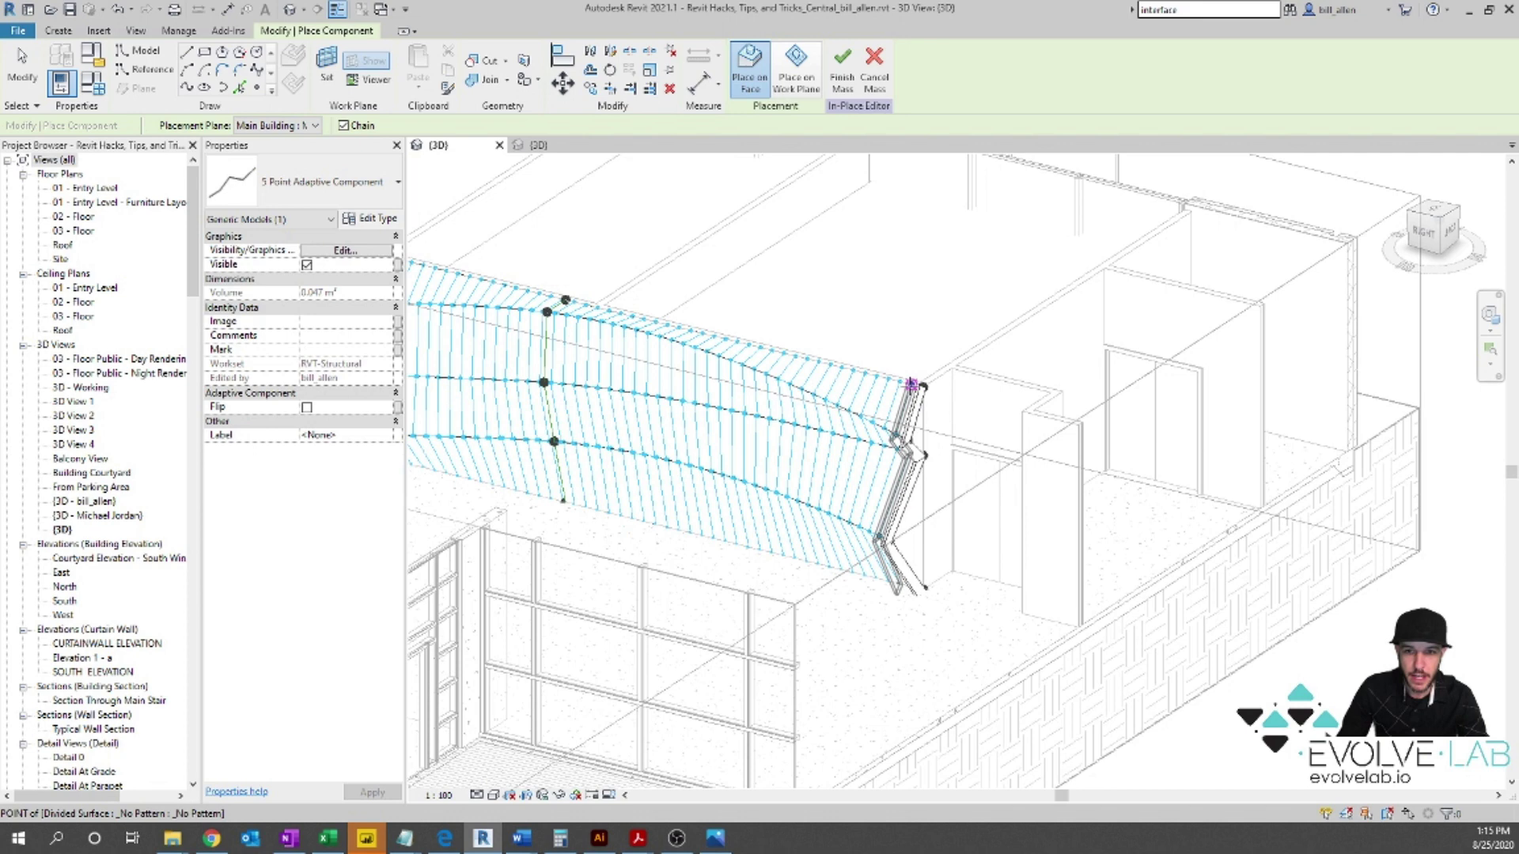
{"action": "left_click", "coordinate": [933, 368]}
{"action": "key", "text": "Escape"}
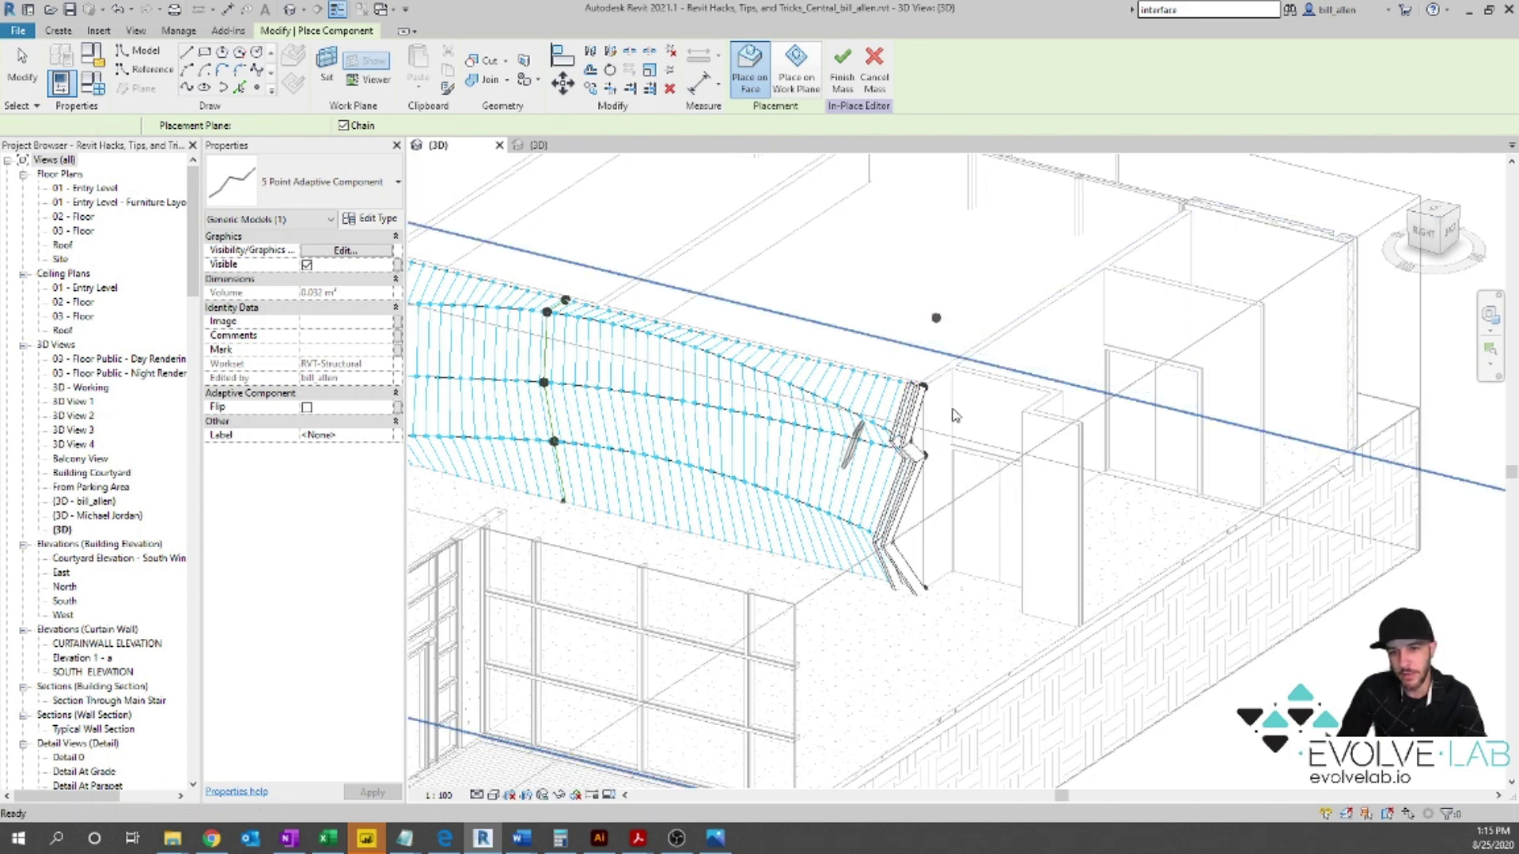
Step: Delete the second adaptive component, keeping only the one on the wall's end edge
{"action": "left_click", "coordinate": [897, 415]}
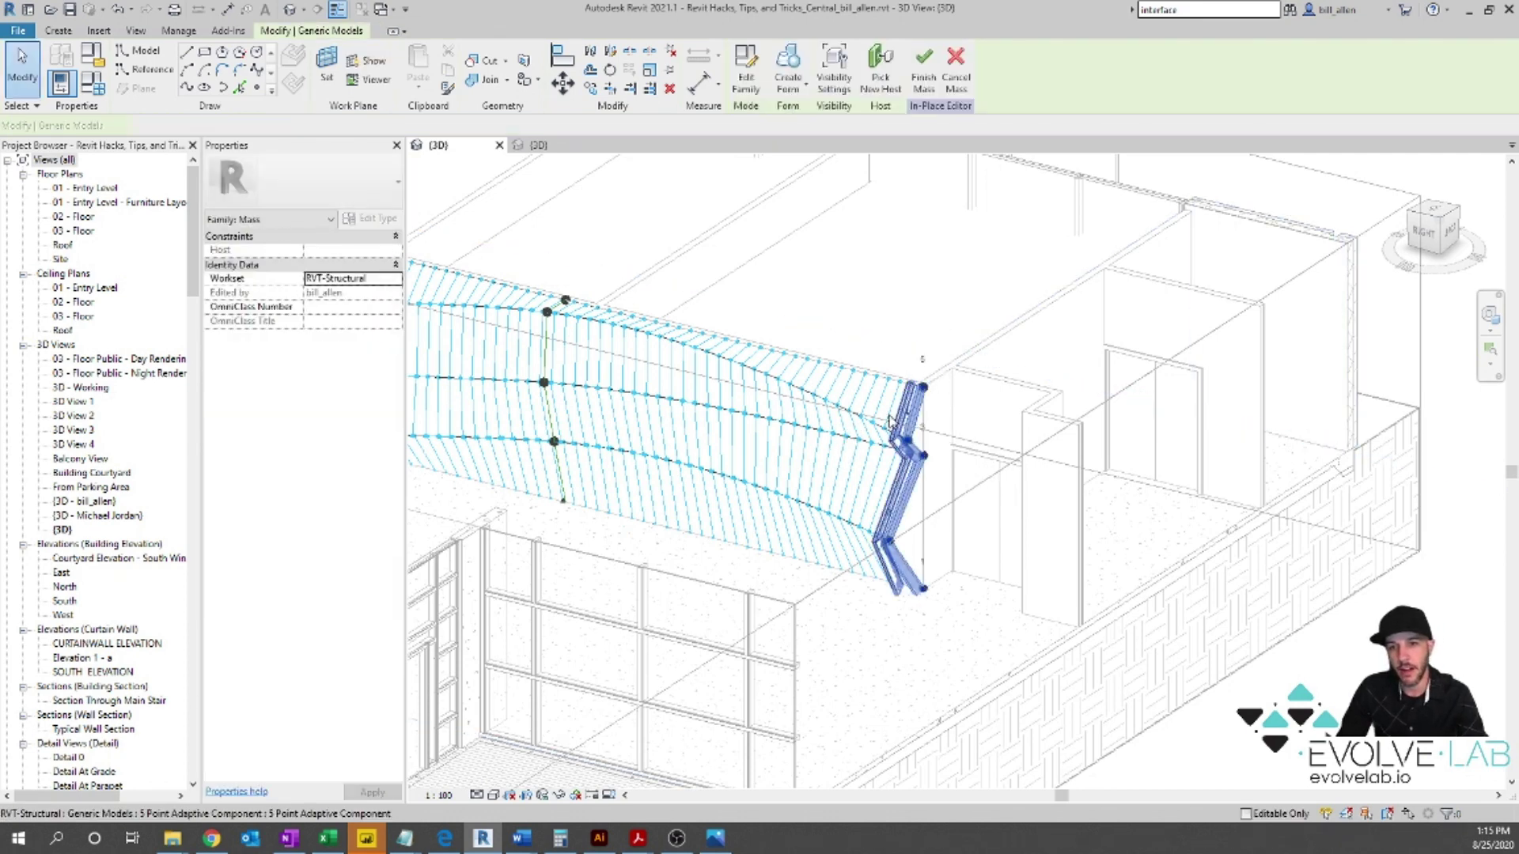
{"action": "left_click", "coordinate": [895, 412]}
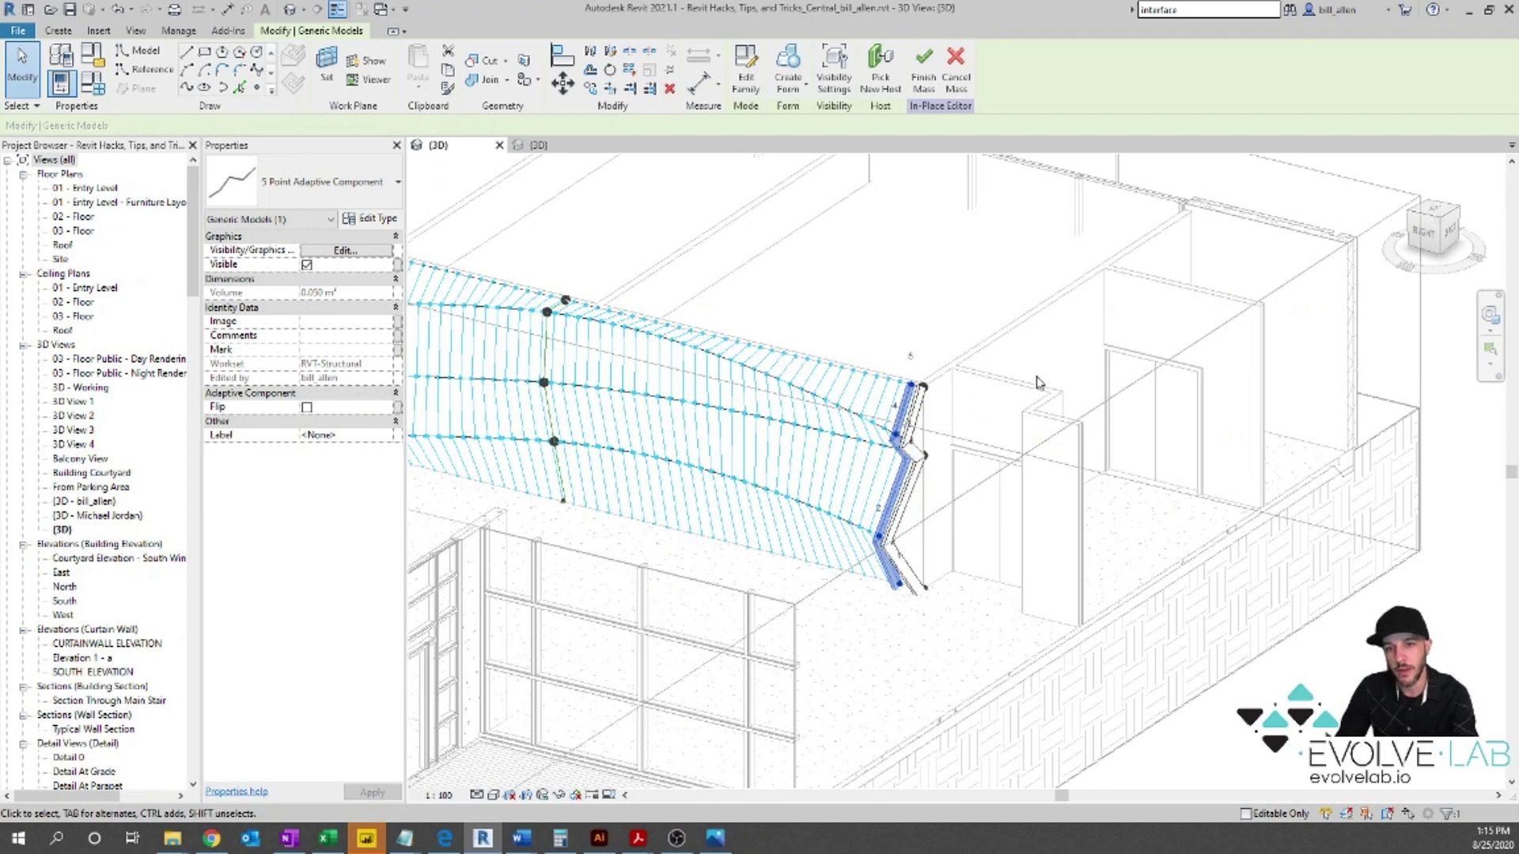
{"action": "key", "text": "Delete"}
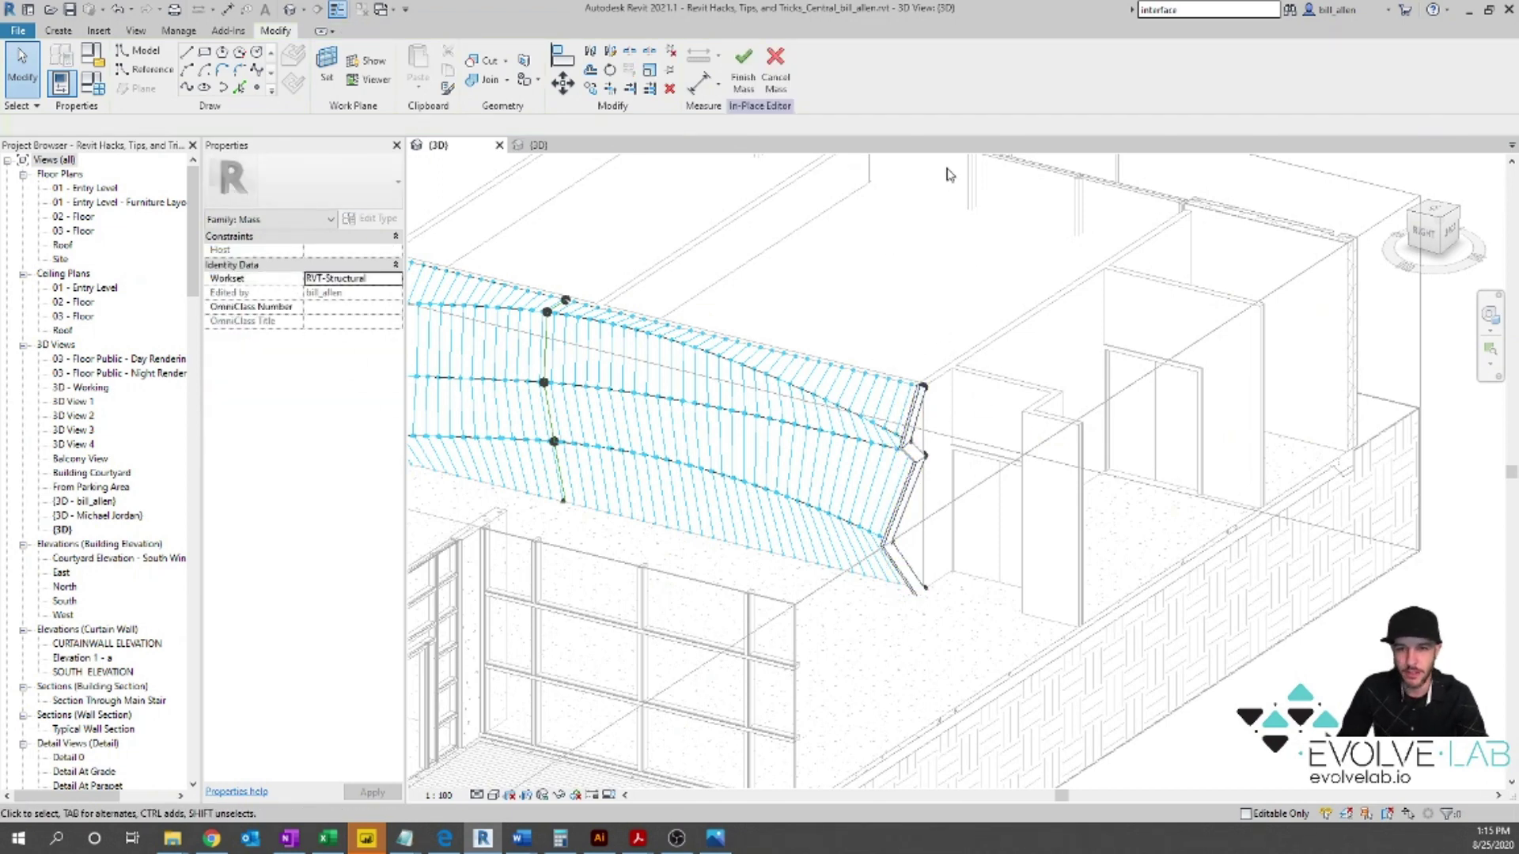
Step: Repeat the adaptive component on the wall's end edge across all nodes of the divided surfaces
{"action": "left_click", "coordinate": [936, 420]}
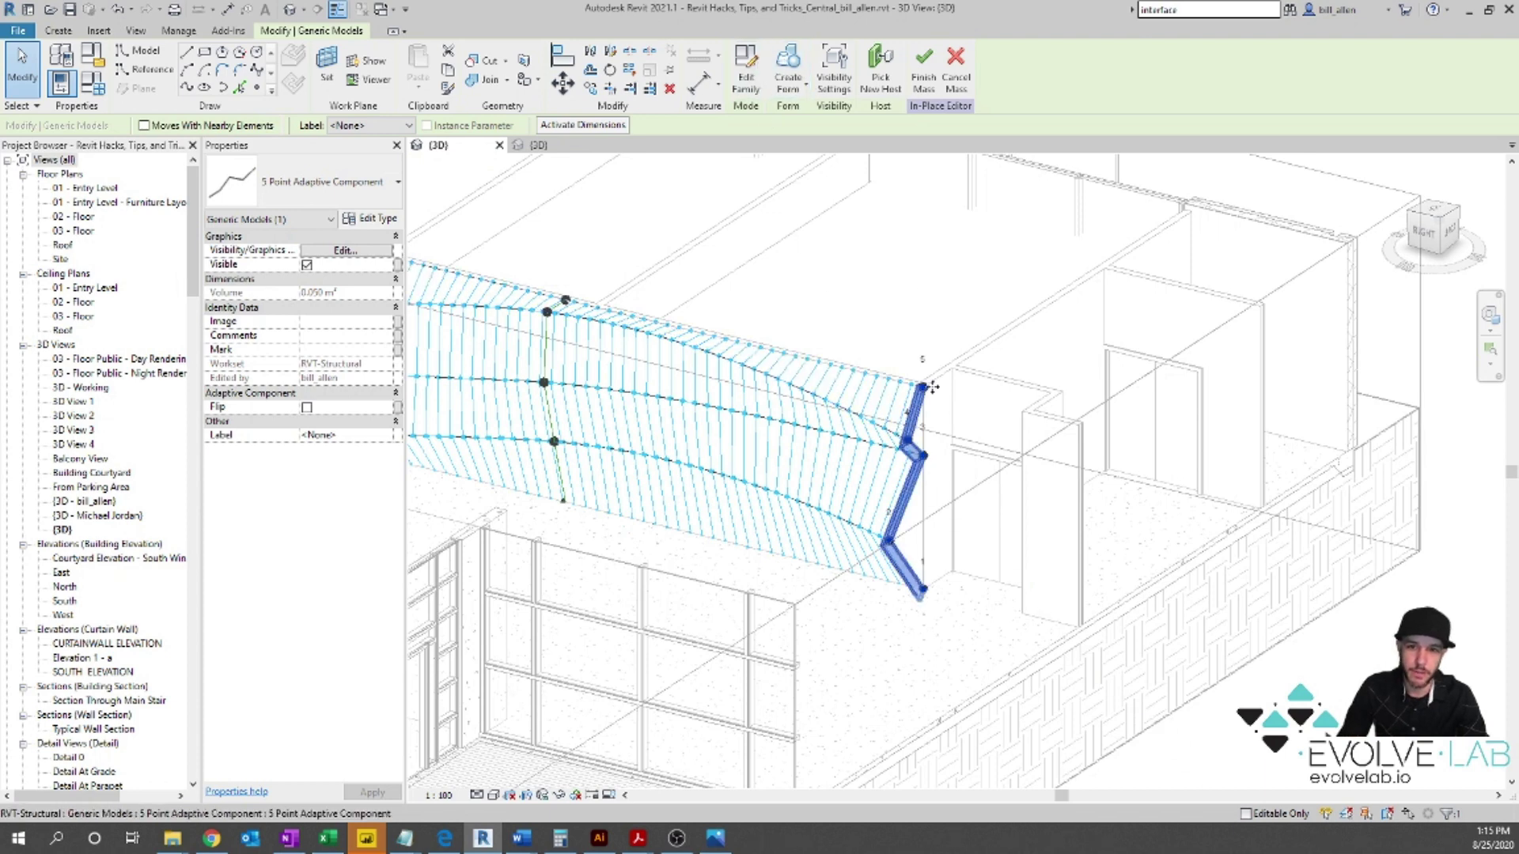
{"action": "scroll", "coordinate": [1041, 450], "scroll_direction": "down", "scroll_amount": 1}
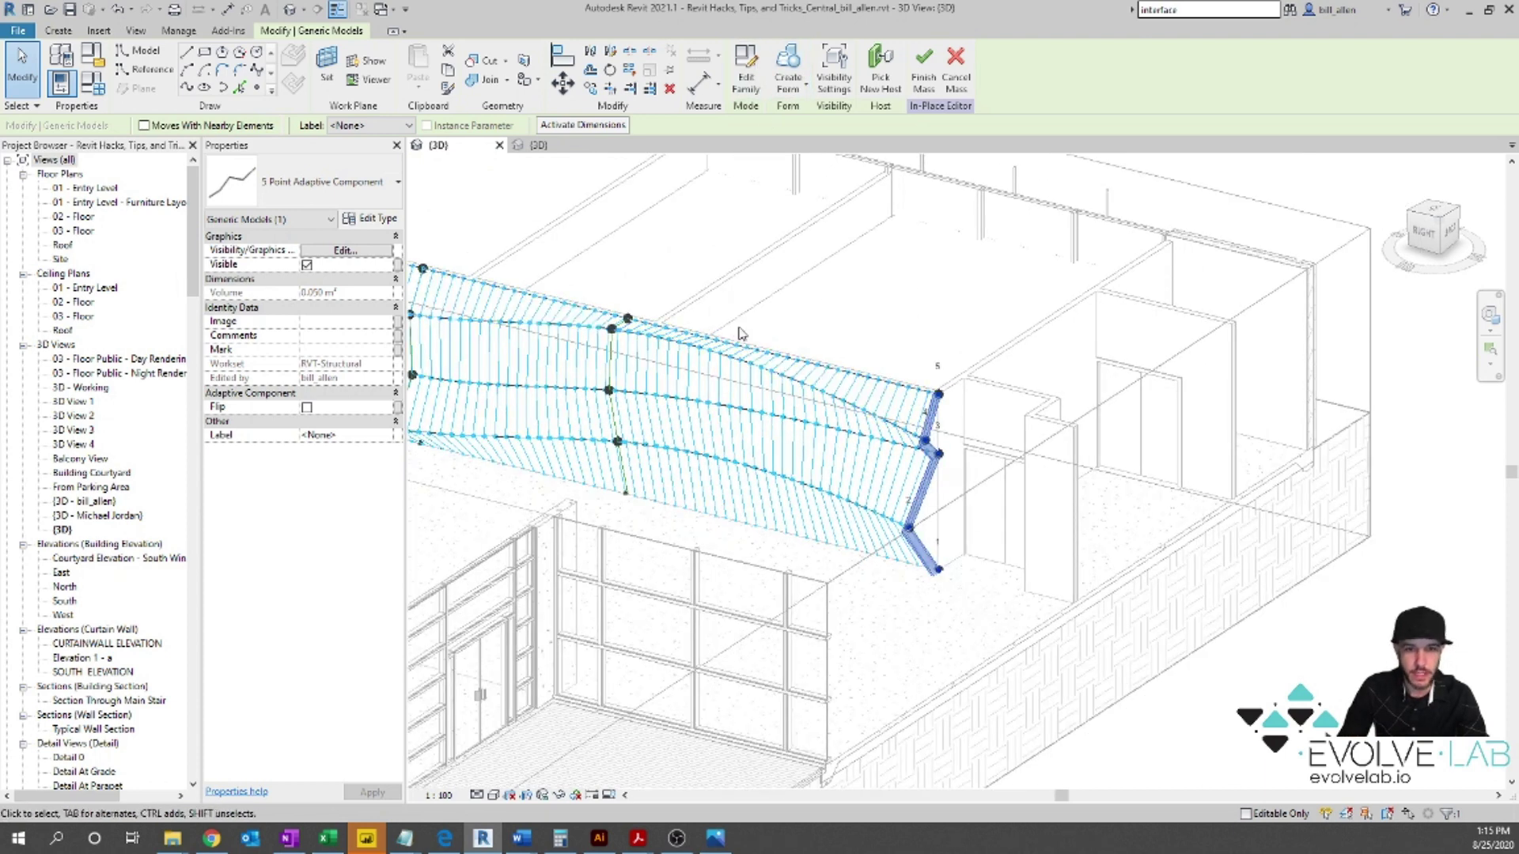
{"action": "left_click", "coordinate": [628, 71]}
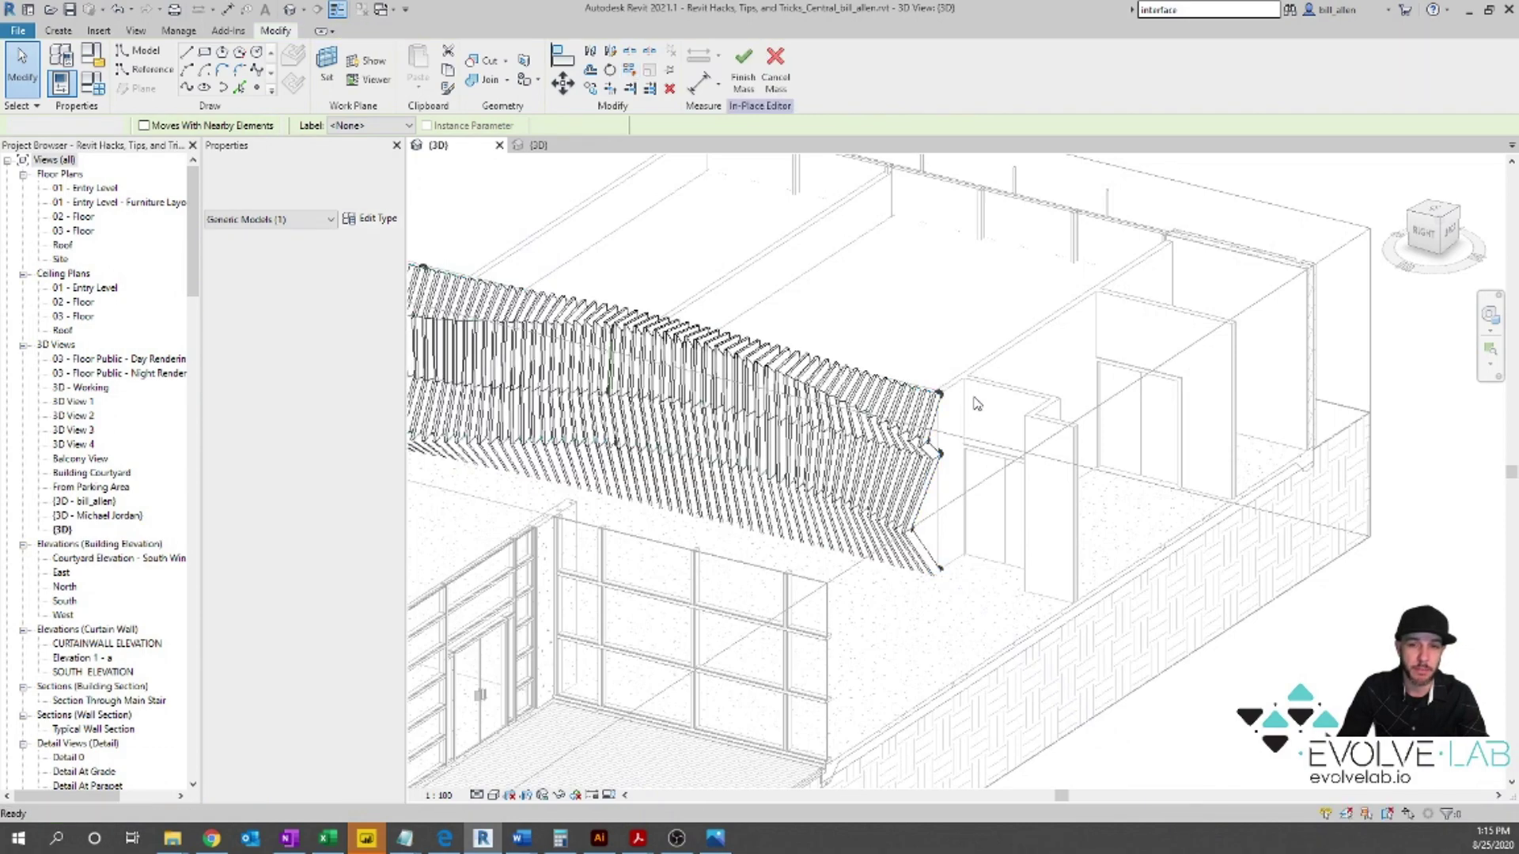
Step: Select the lofted form underneath the repeated components and turn on X-Ray for it
{"action": "left_click", "coordinate": [949, 325]}
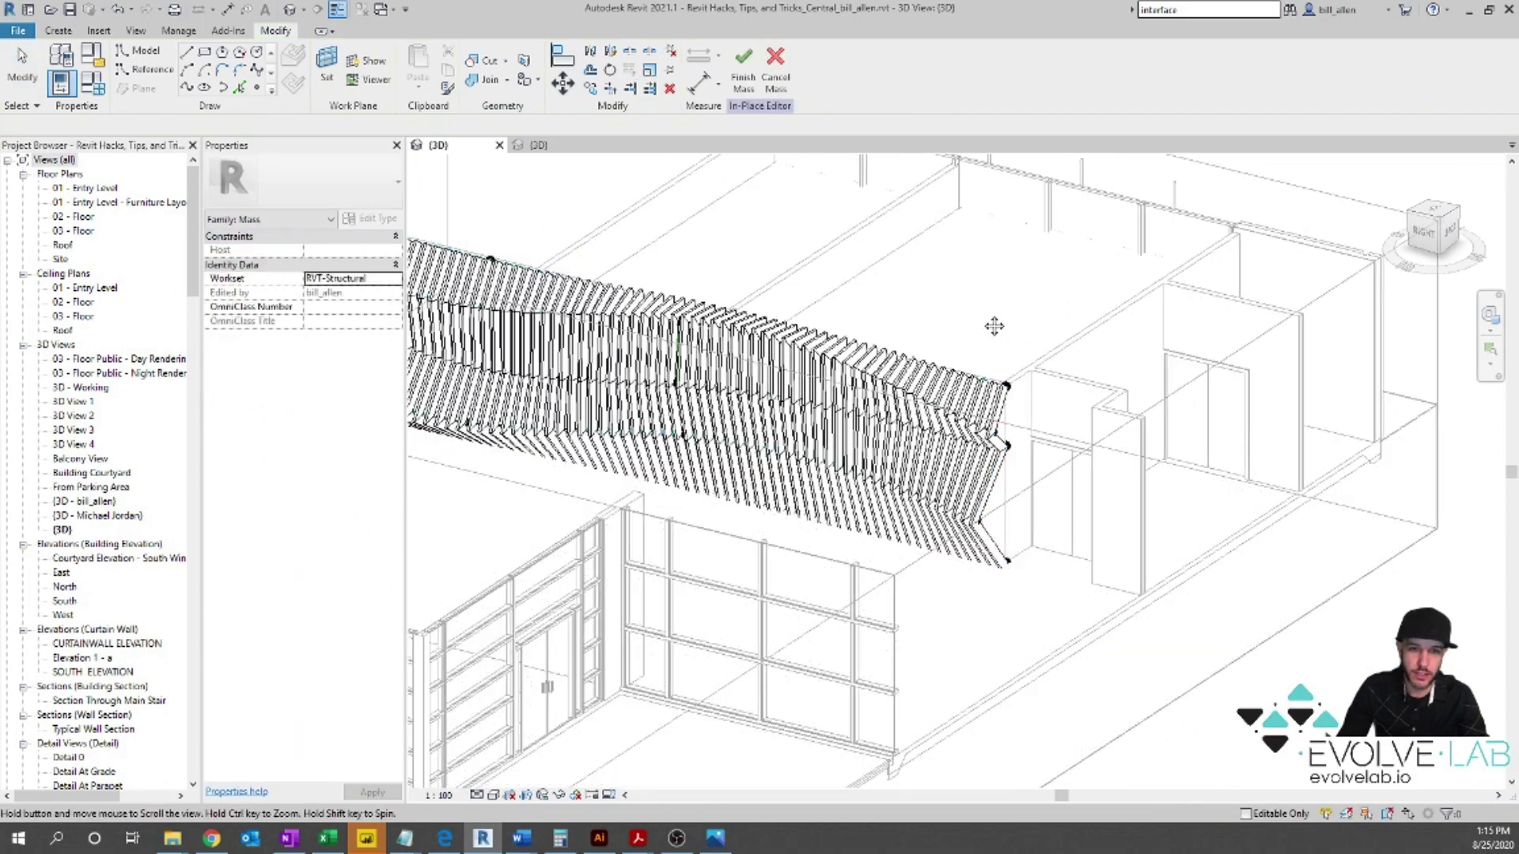
{"action": "middle_click_drag", "start_coordinate": [994, 325], "coordinate": [1217, 325]}
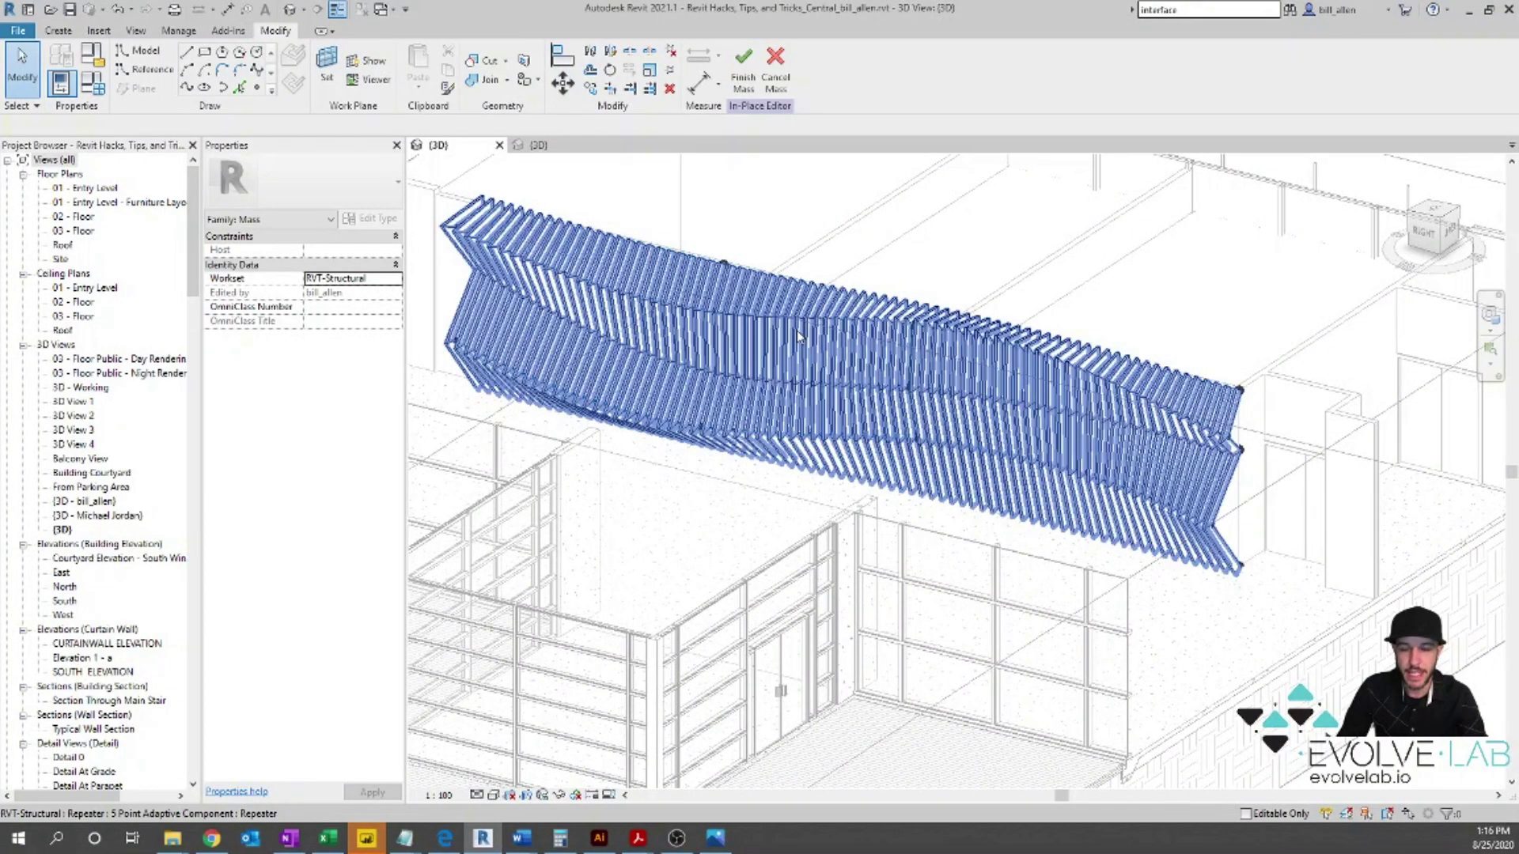
{"action": "key", "text": "Tab"}
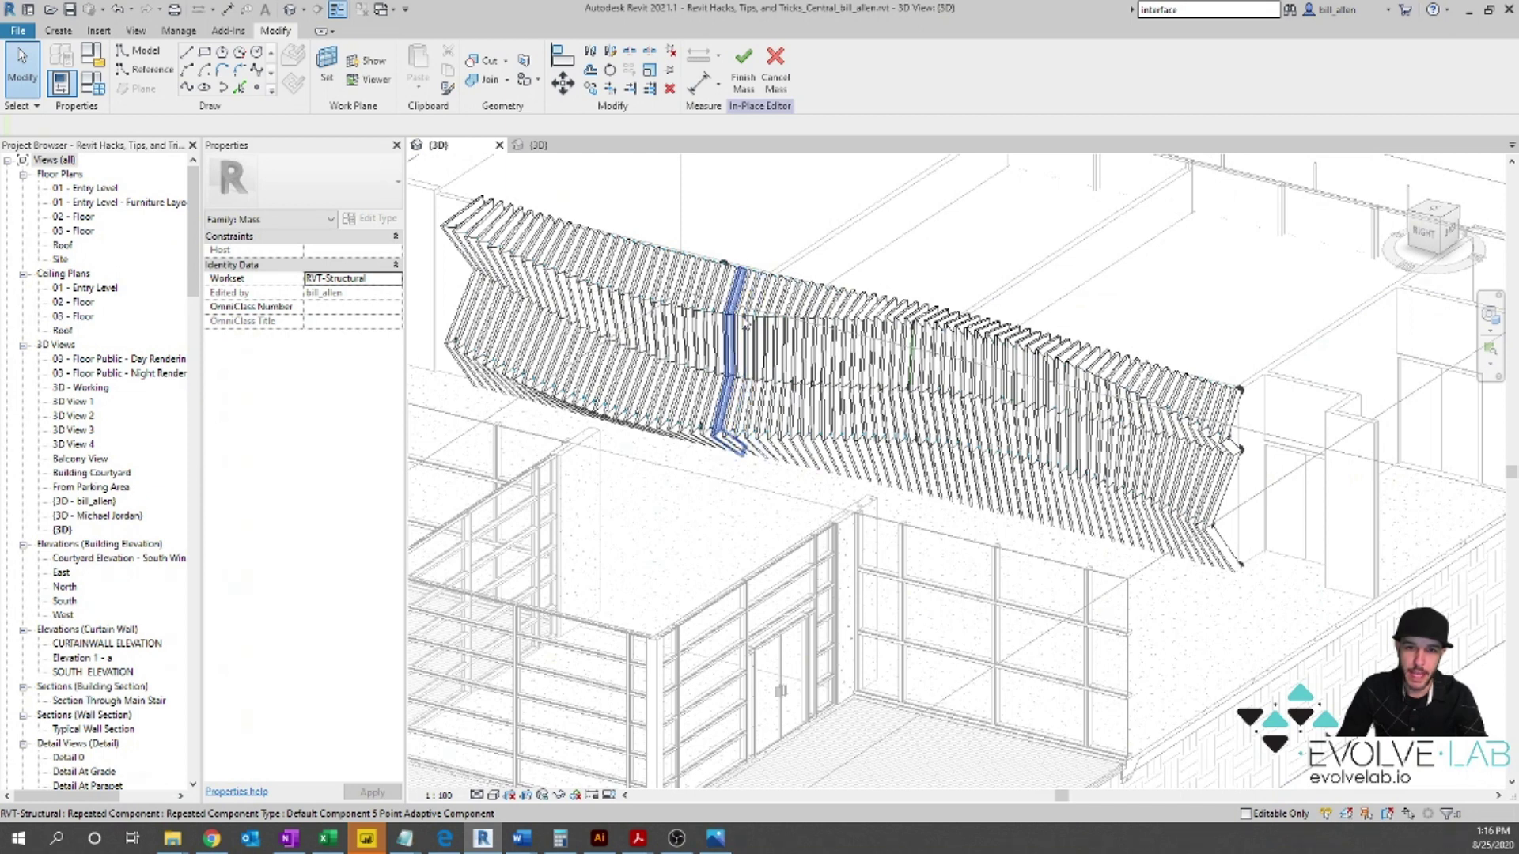
{"action": "key", "text": "Tab"}
{"action": "key", "text": "Tab"}
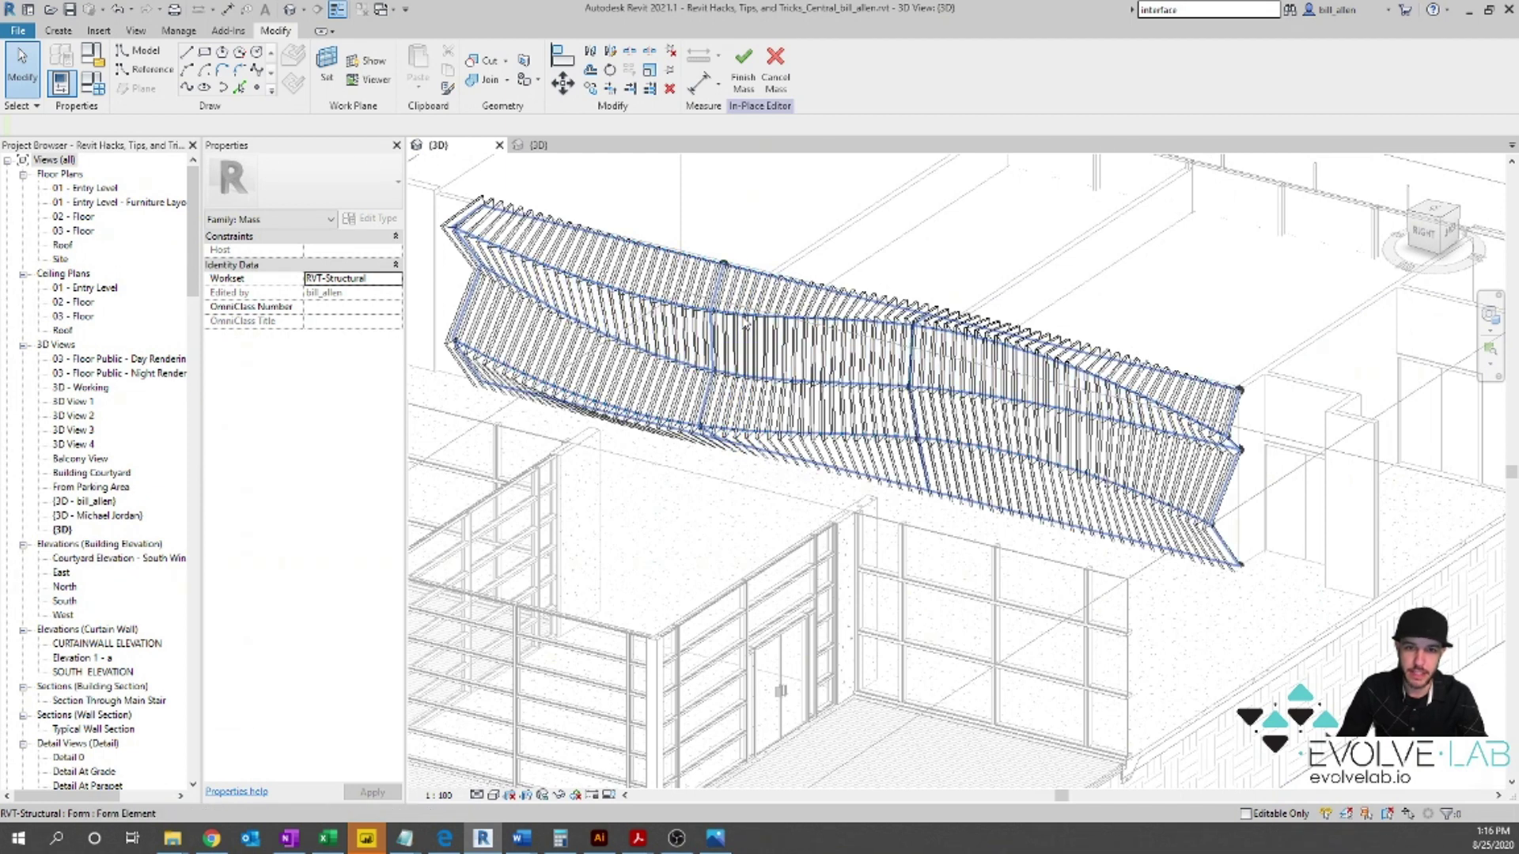
{"action": "left_click", "coordinate": [745, 324]}
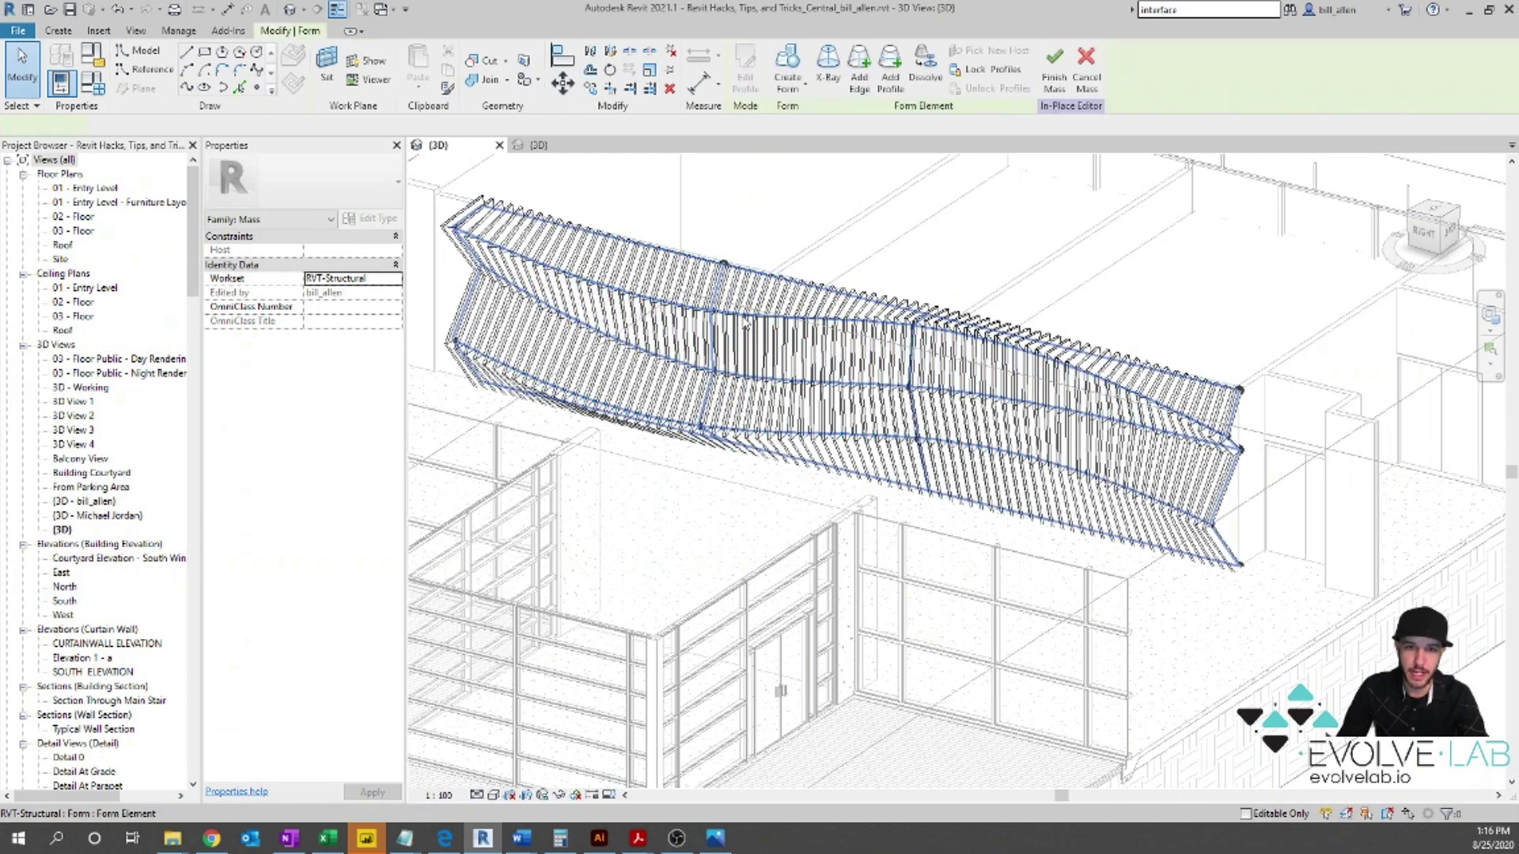
{"action": "left_click", "coordinate": [840, 82]}
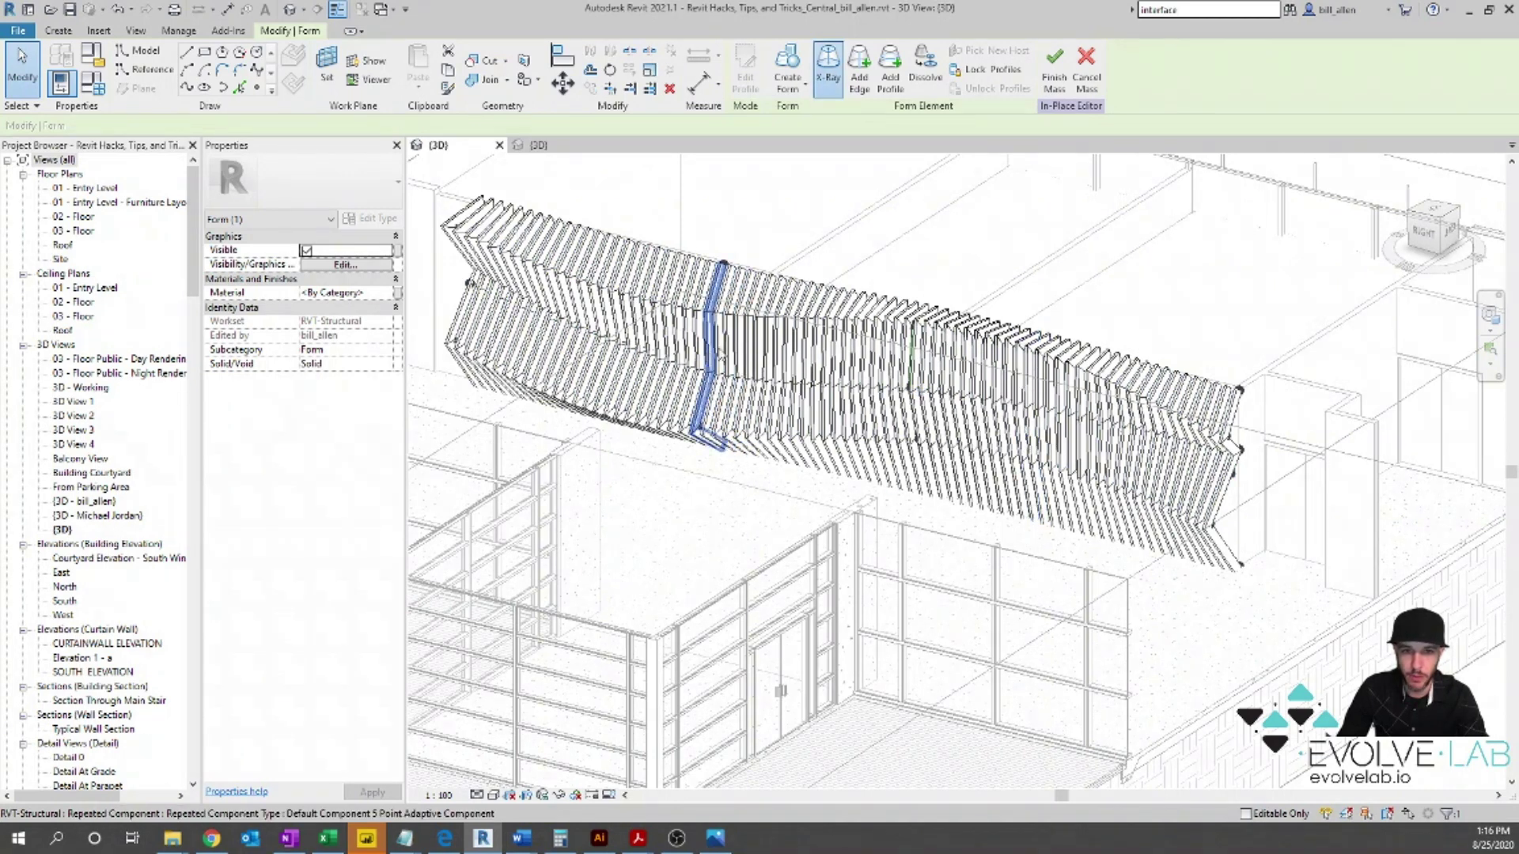
Step: Move the reference point at the upper fold of the form's second profile from the far end to reshape the wall
{"action": "left_click", "coordinate": [710, 311]}
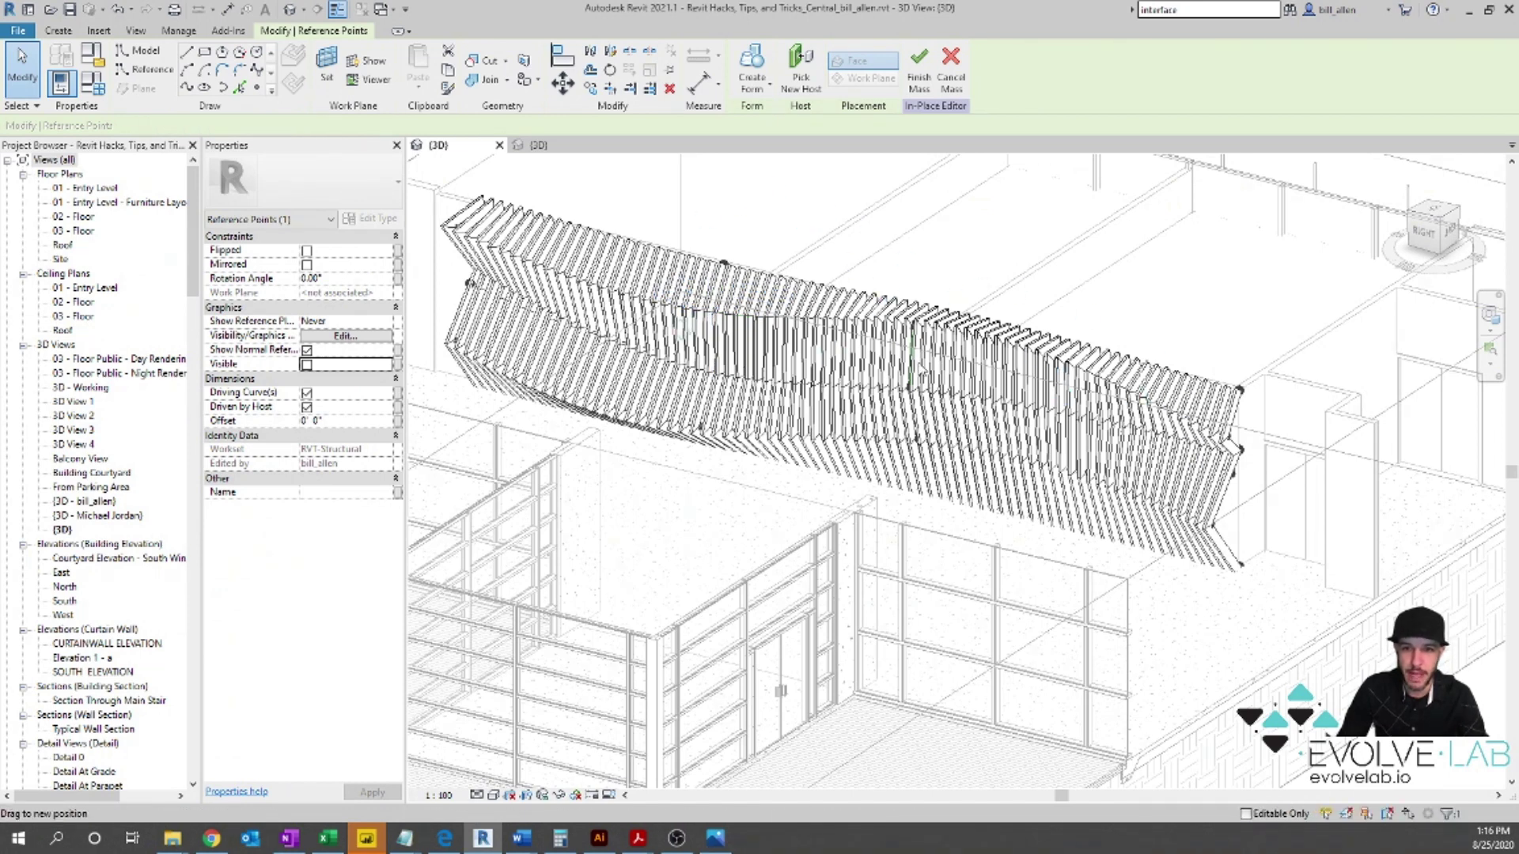
{"action": "left_click", "coordinate": [783, 193]}
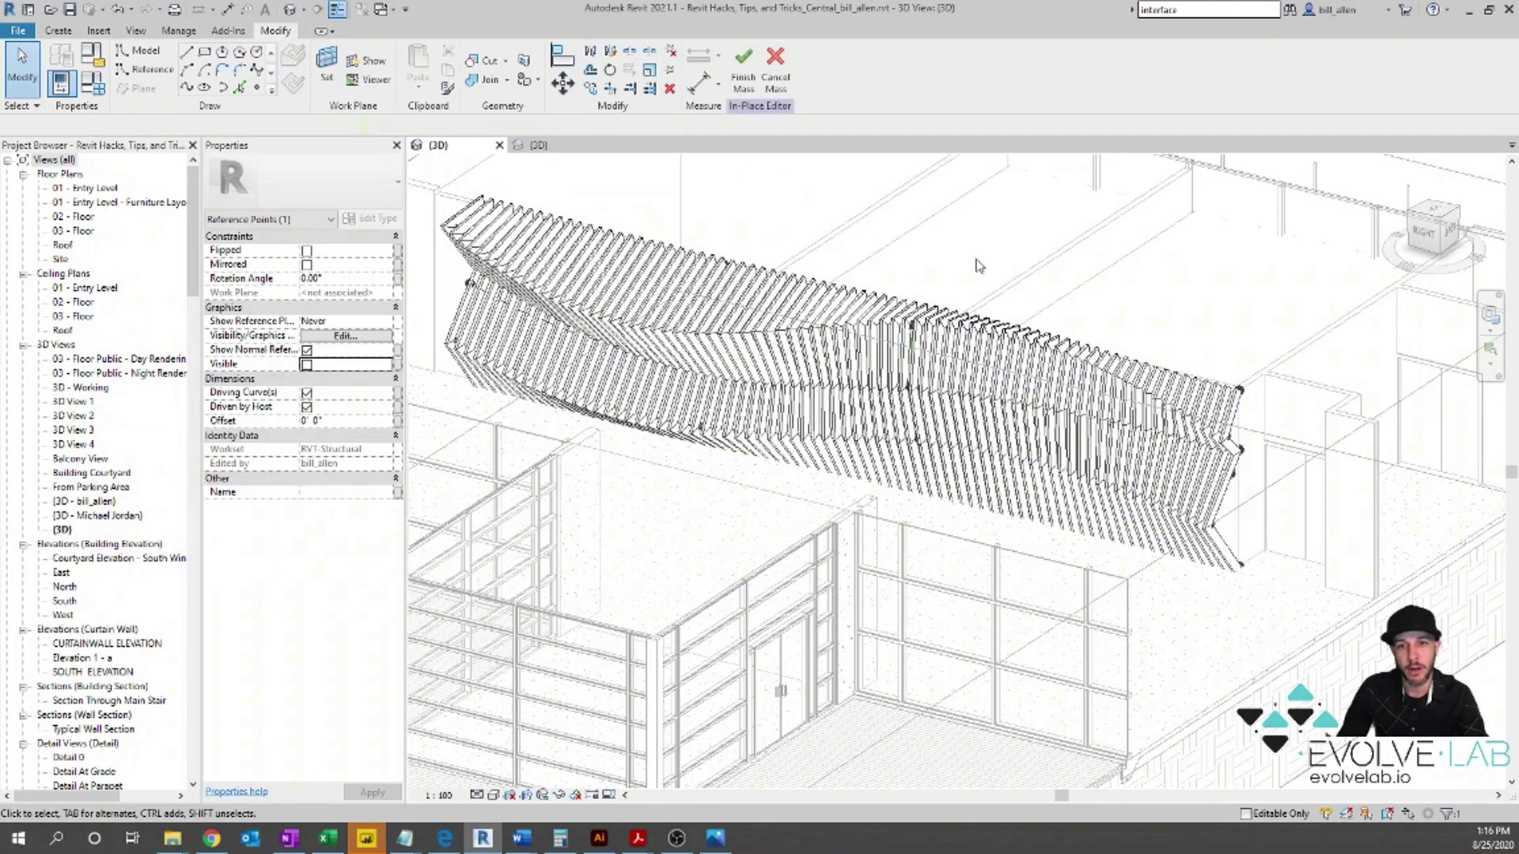